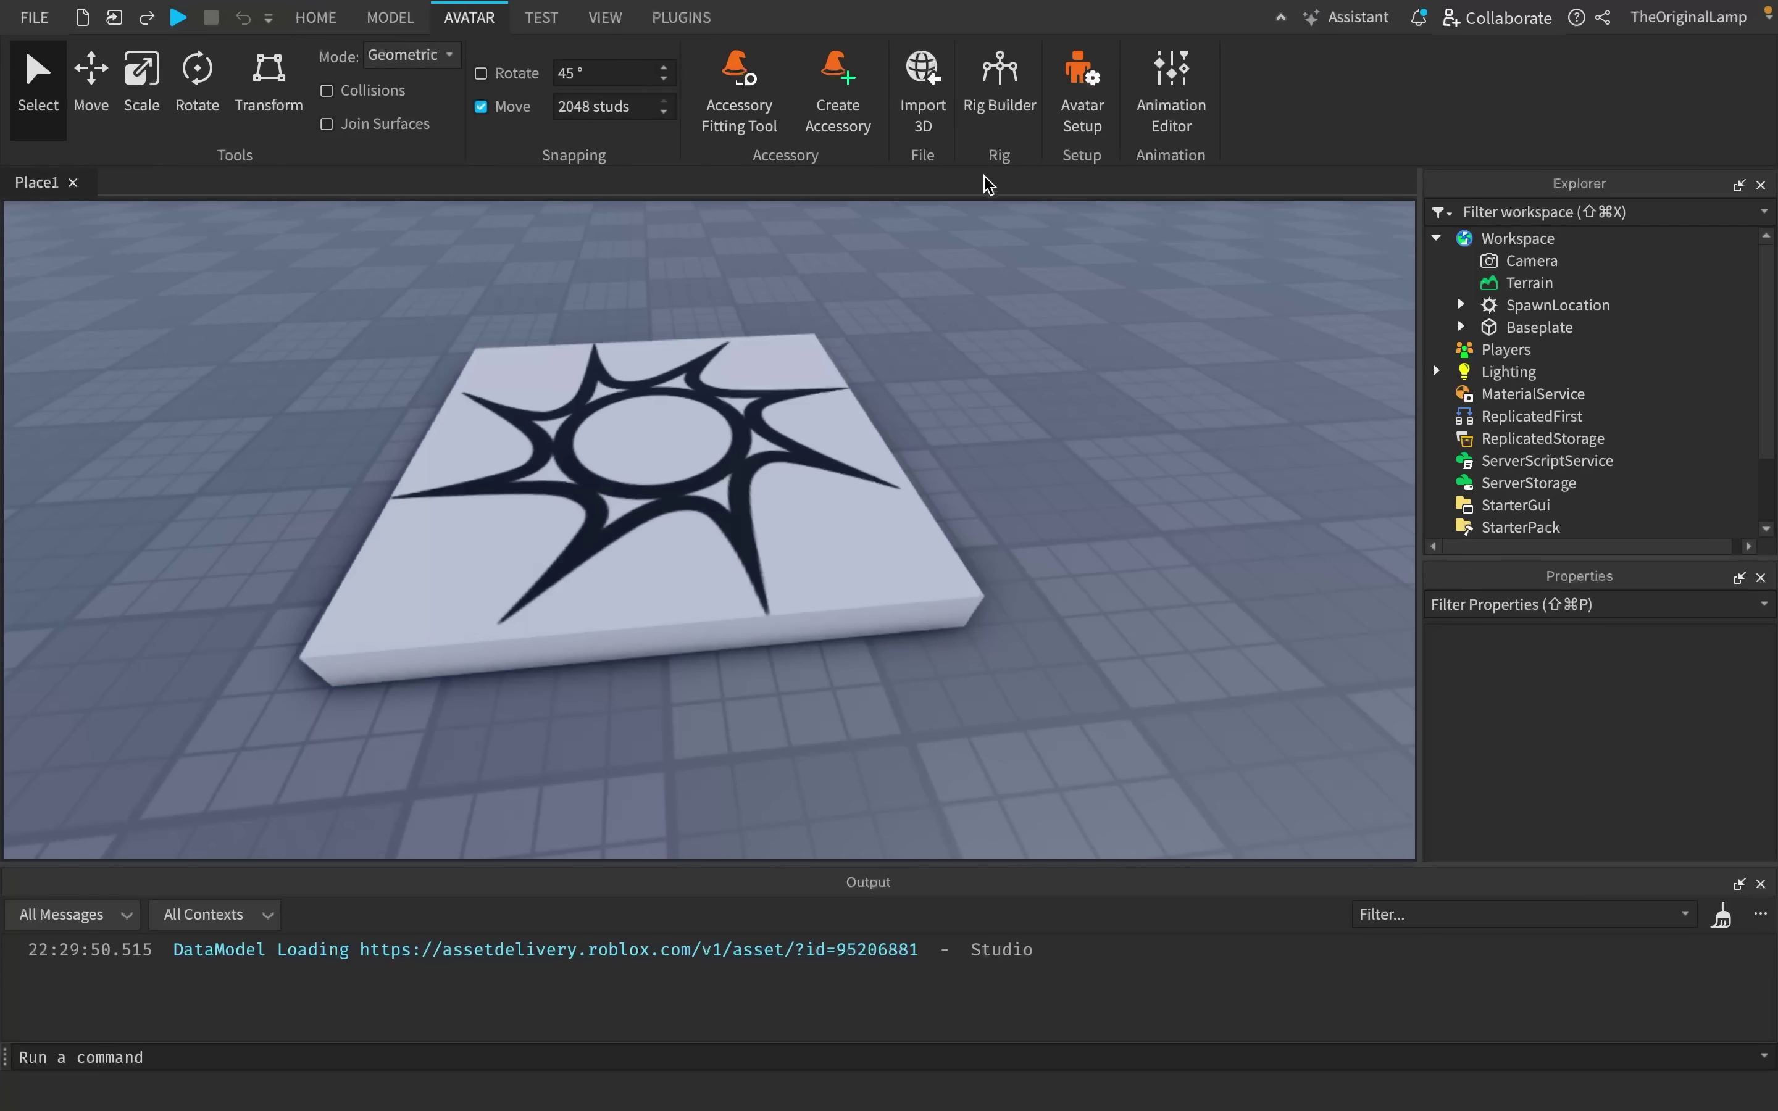
- Generate a masculine R15 rig from My Avatar and set its Y position to 1000000
{"action": "left_click", "coordinate": [991, 129]}
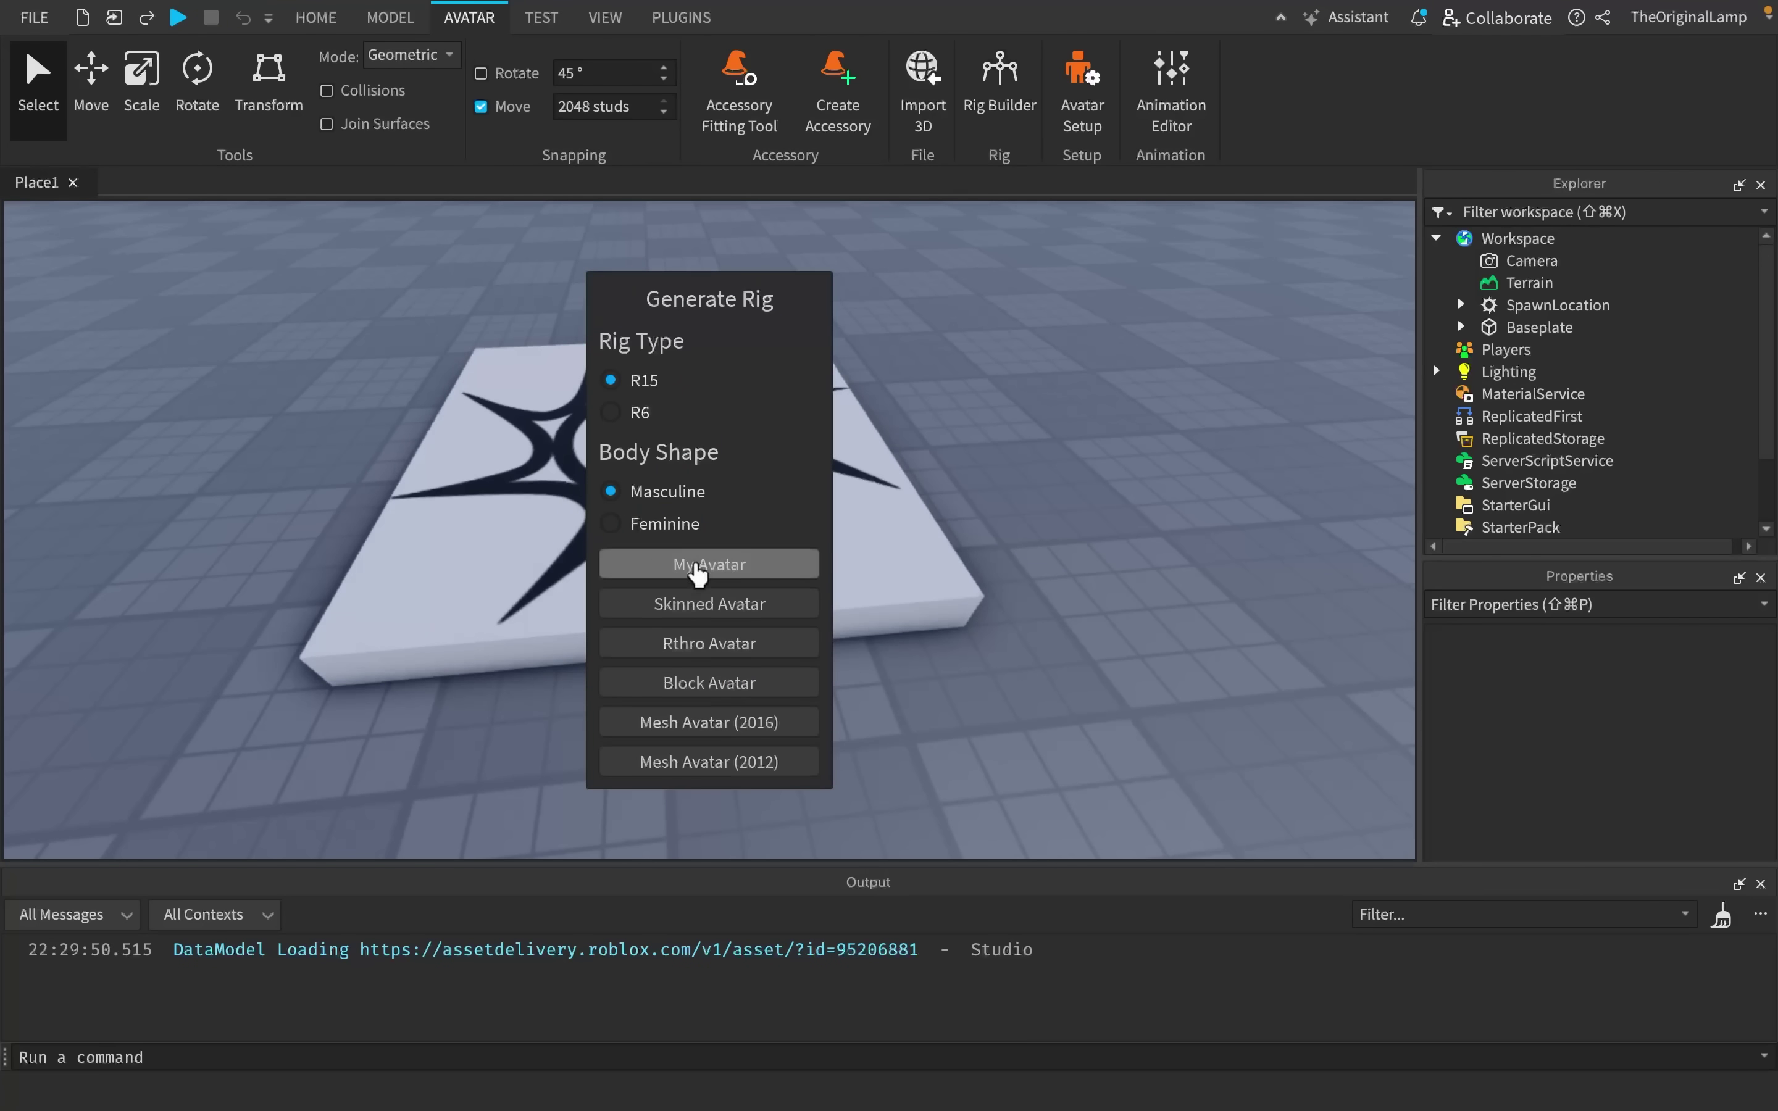
{"action": "left_click", "coordinate": [707, 566]}
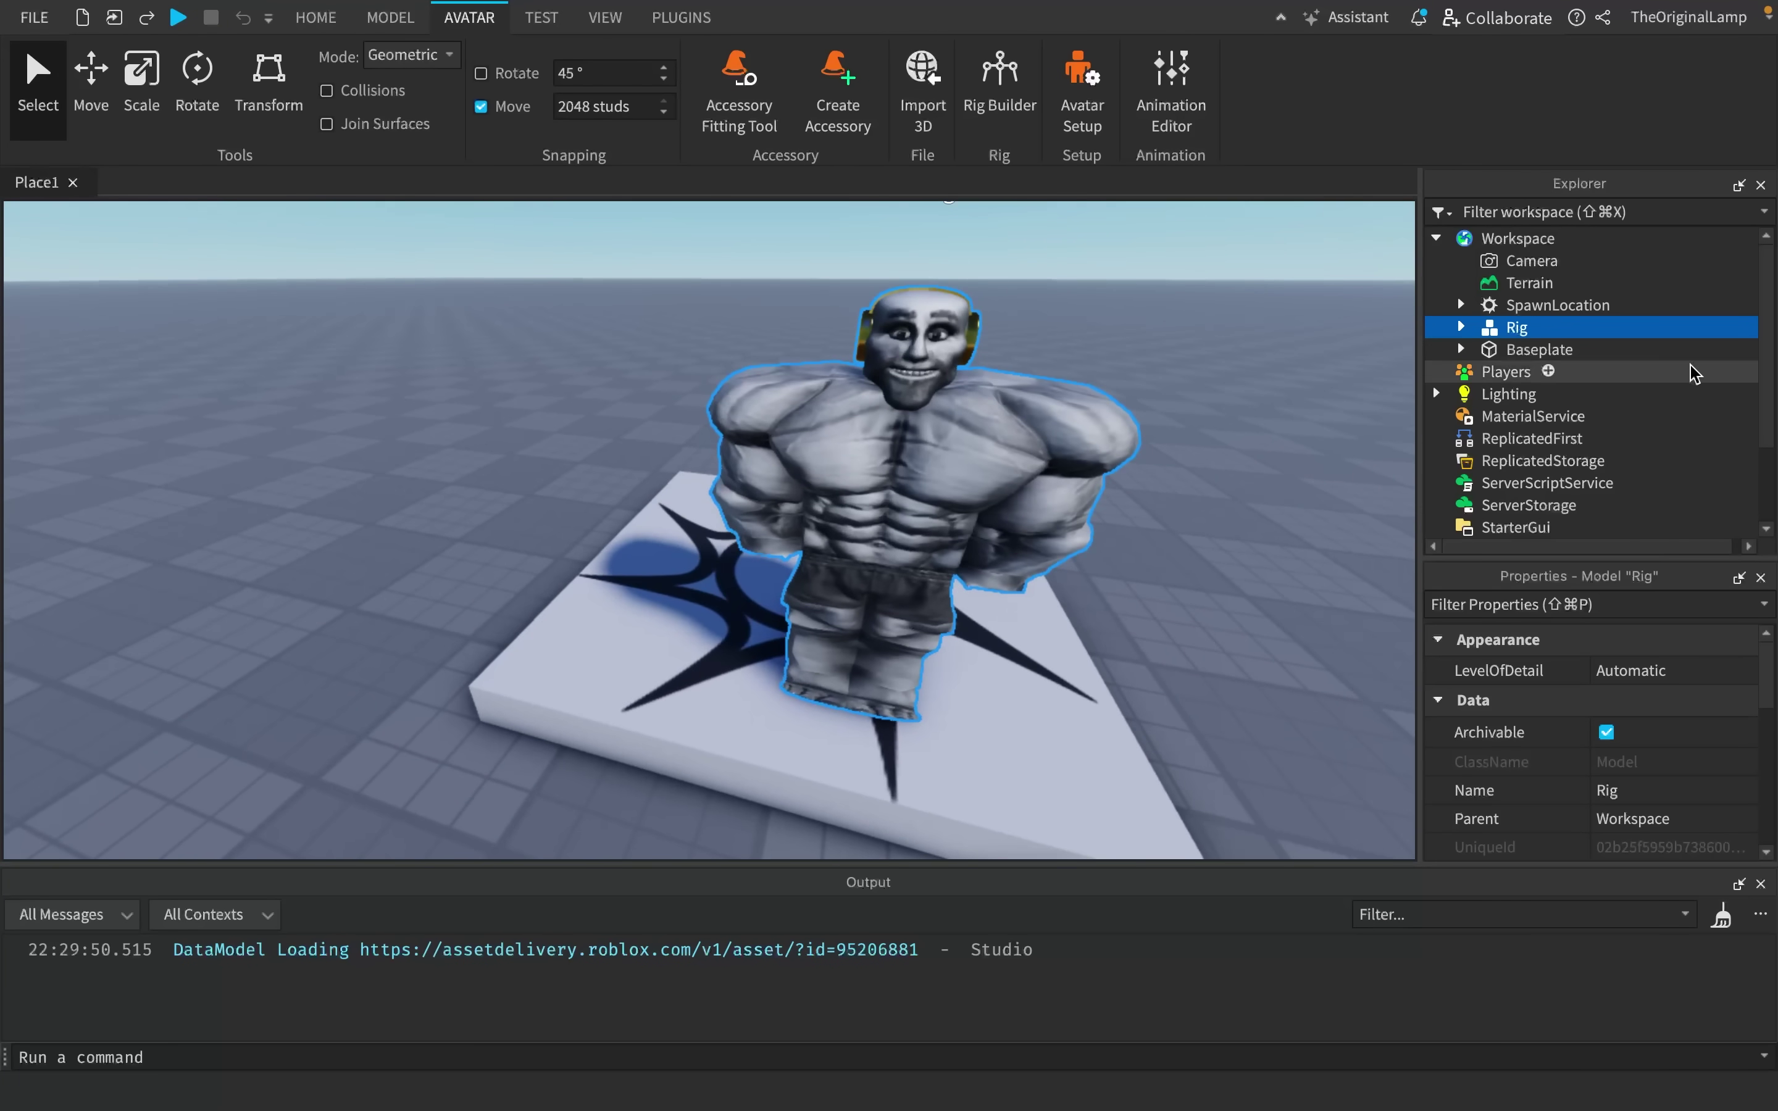
{"action": "scroll", "coordinate": [1605, 692], "scroll_direction": "down", "scroll_amount": 2}
{"action": "scroll", "coordinate": [1605, 692], "scroll_direction": "down", "scroll_amount": 6}
{"action": "scroll", "coordinate": [1607, 683], "scroll_direction": "up", "scroll_amount": 2}
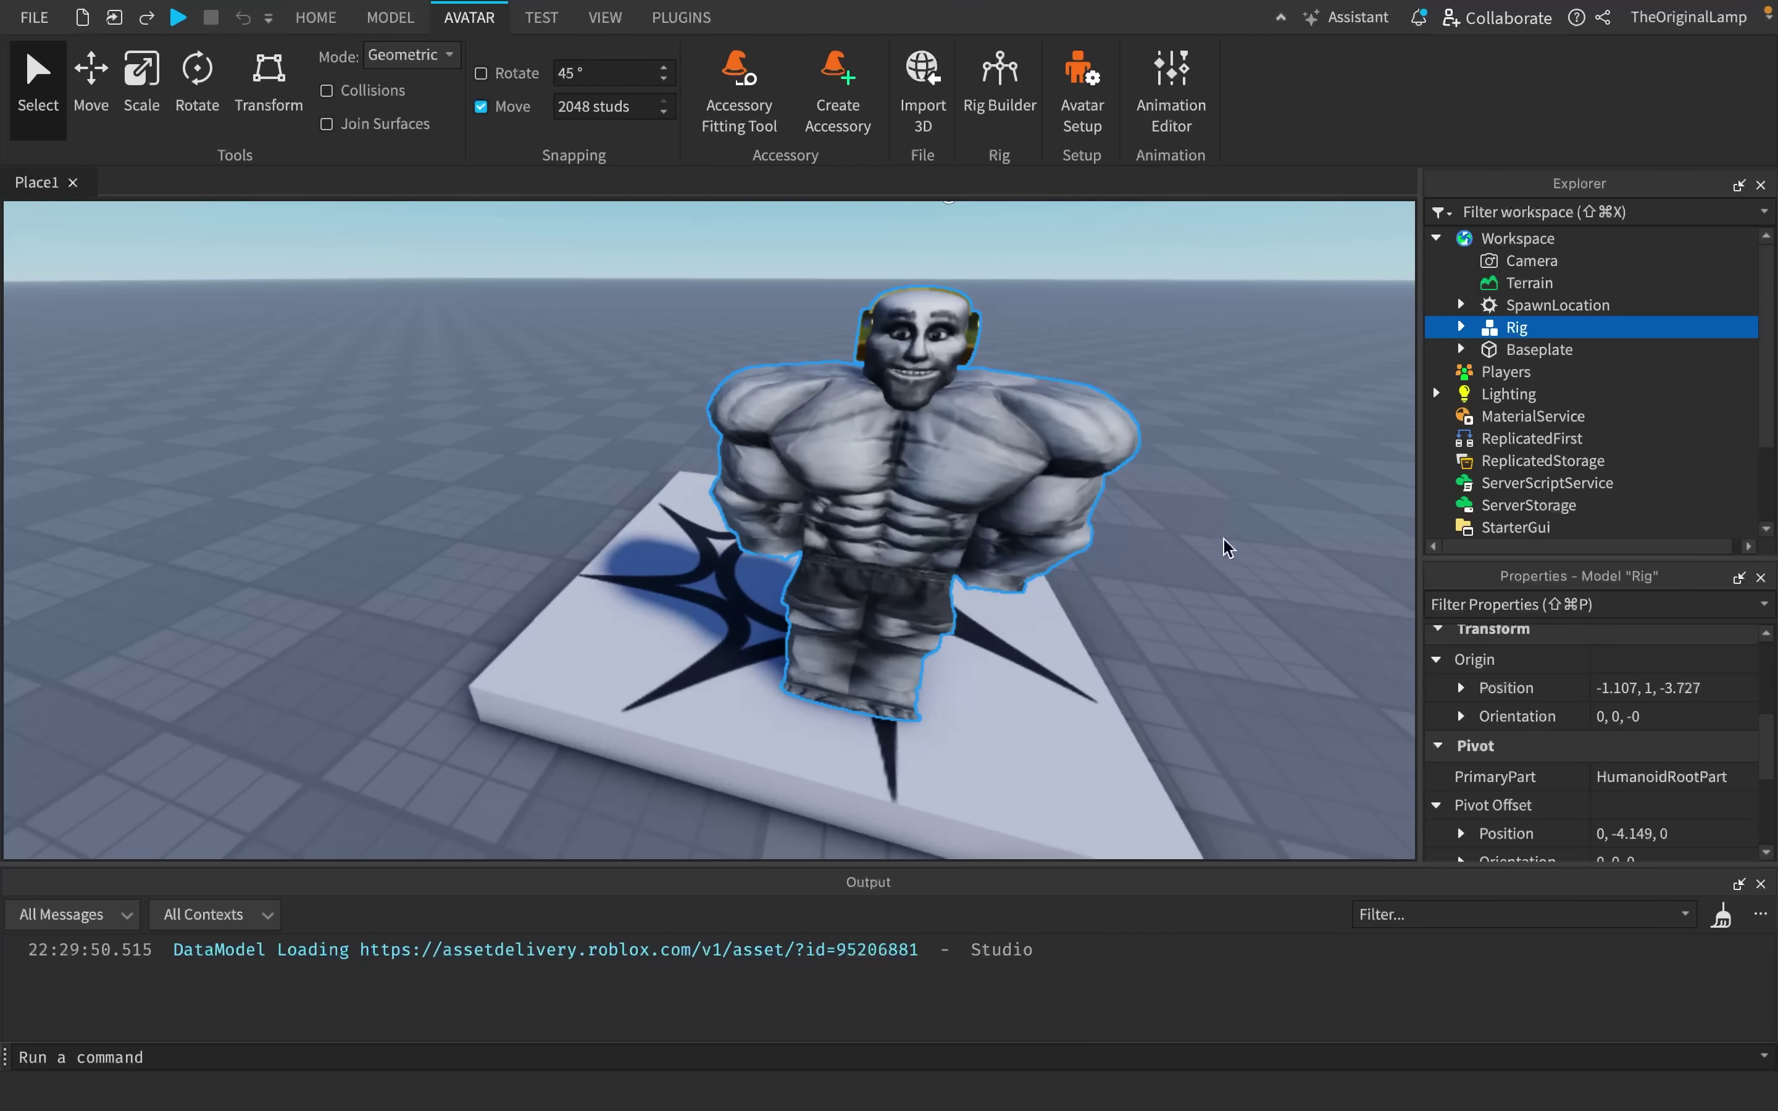
{"action": "scroll", "coordinate": [1511, 690], "scroll_direction": "up", "scroll_amount": 1}
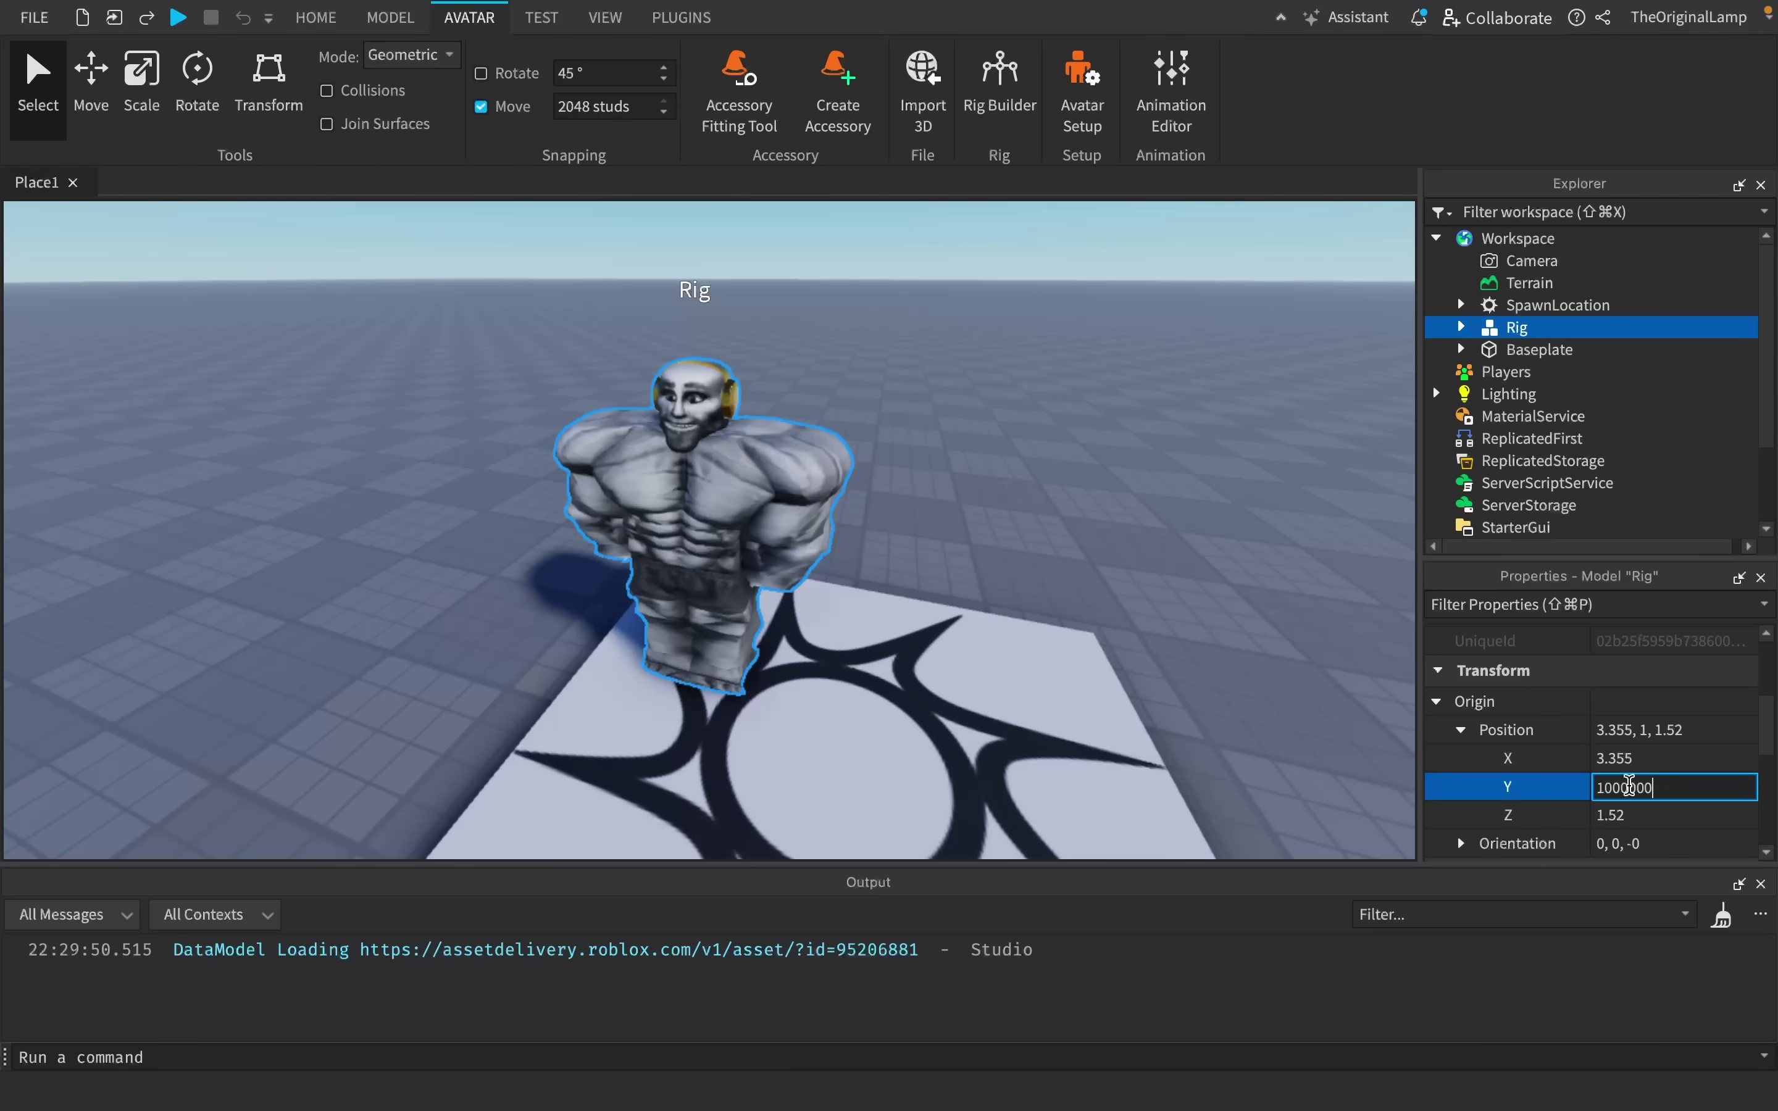
{"action": "key", "text": "Return"}
{"action": "left_click", "coordinate": [1521, 289]}
{"action": "double_click", "coordinate": [1499, 326]}
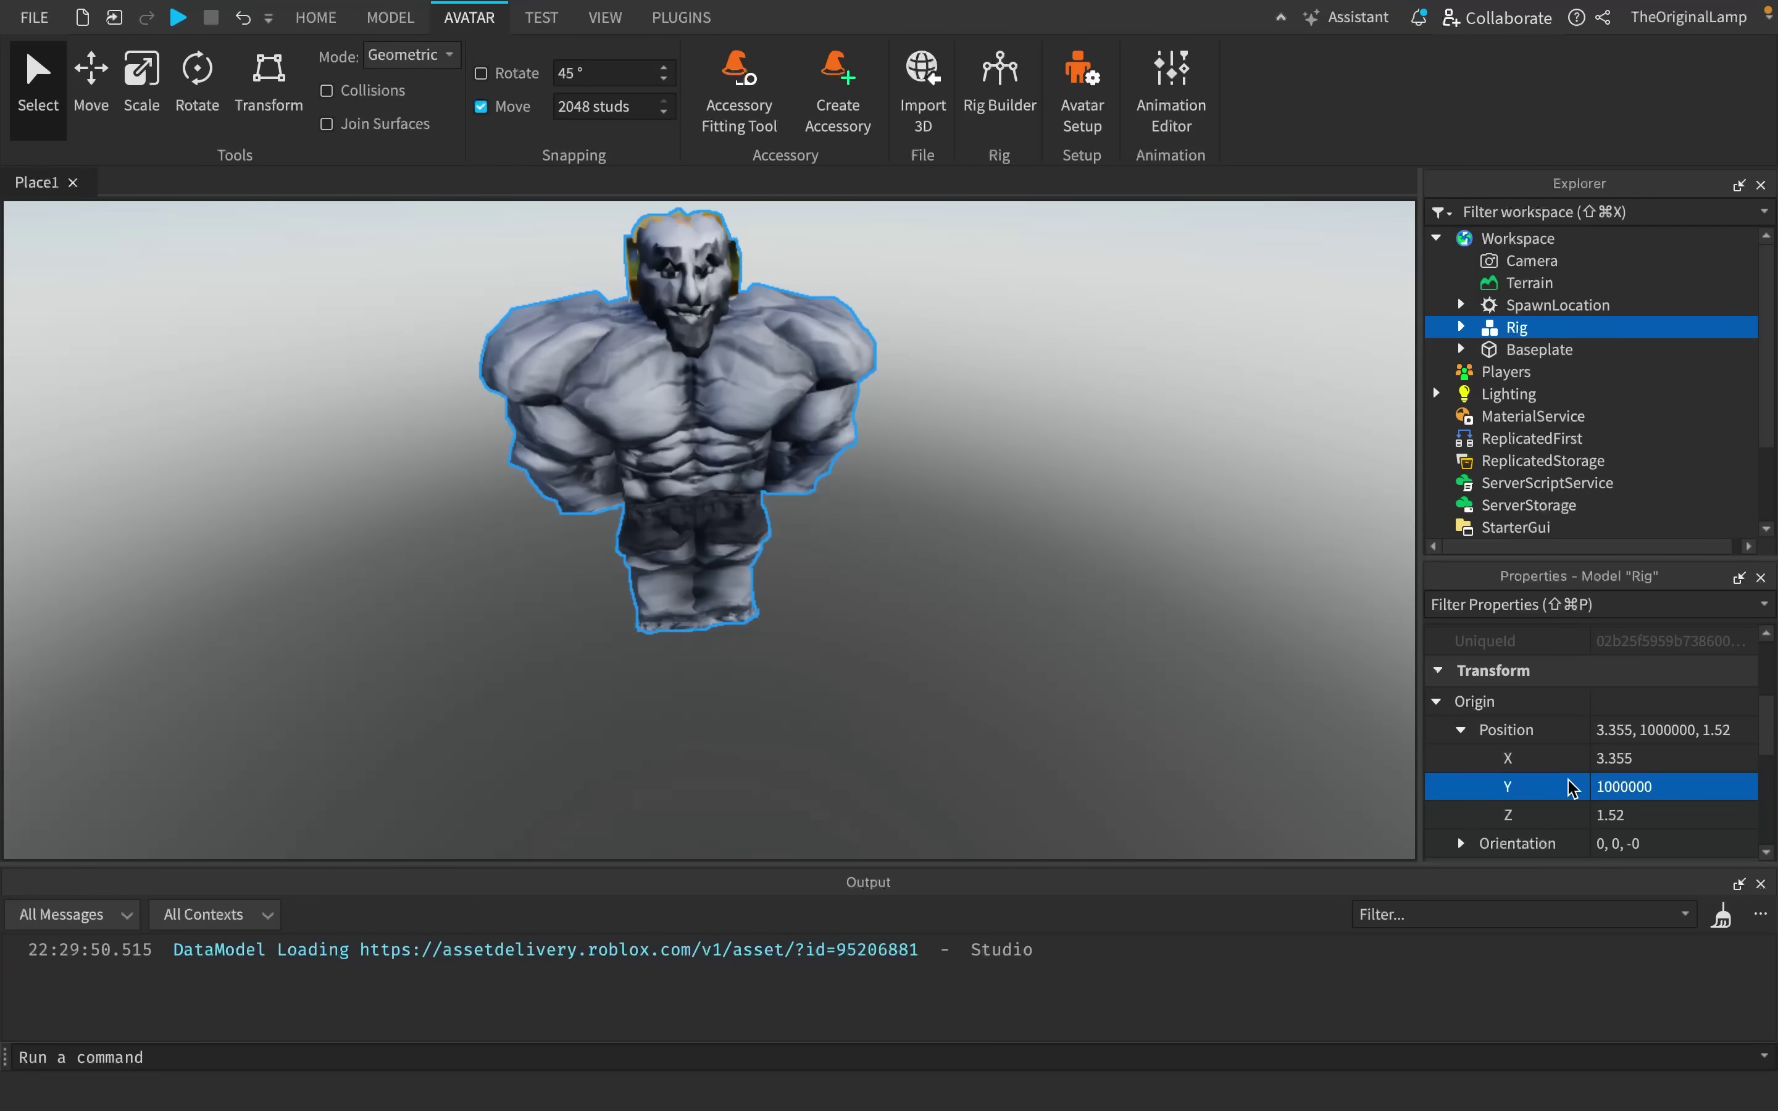
- Set the rig's Y position to 1 and focus the view on it
{"action": "left_click", "coordinate": [1617, 788]}
{"action": "type", "text": "1"}
{"action": "key", "text": "Return"}
{"action": "left_click", "coordinate": [1493, 353]}
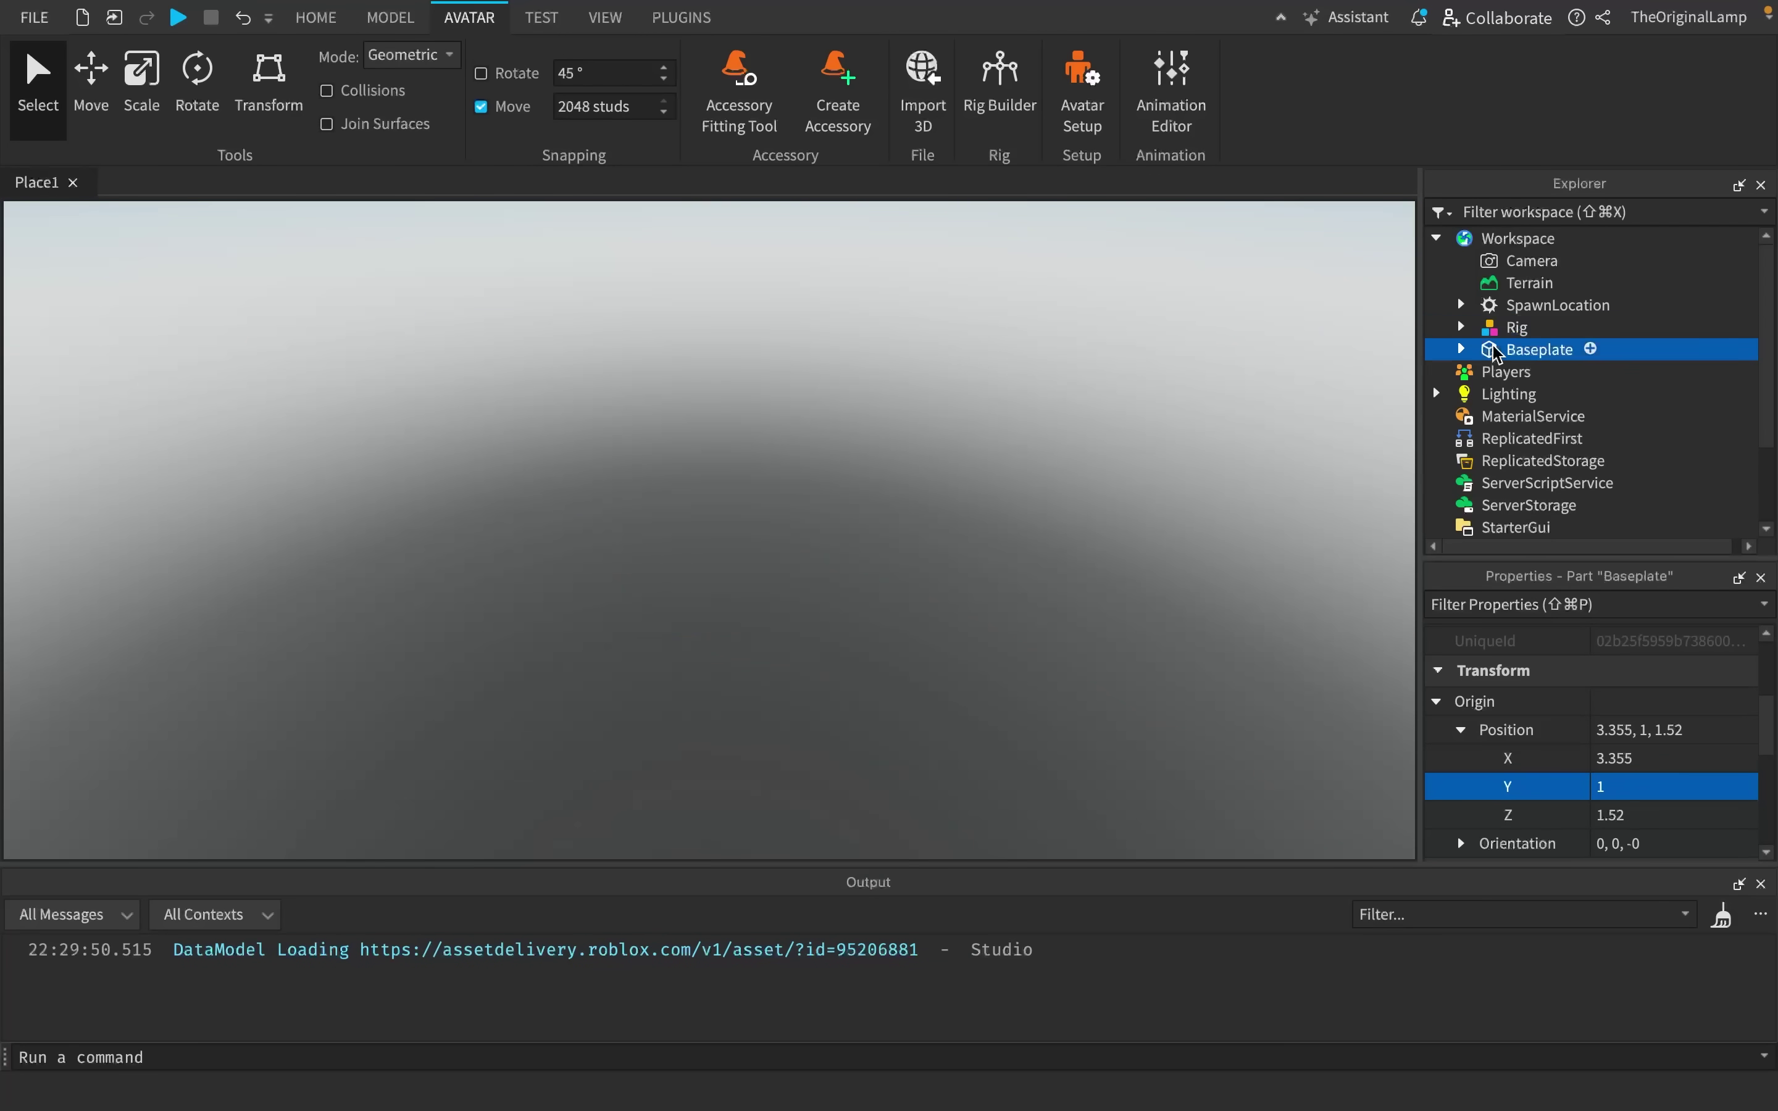
{"action": "left_click", "coordinate": [1499, 331]}
{"action": "key", "text": "f"}
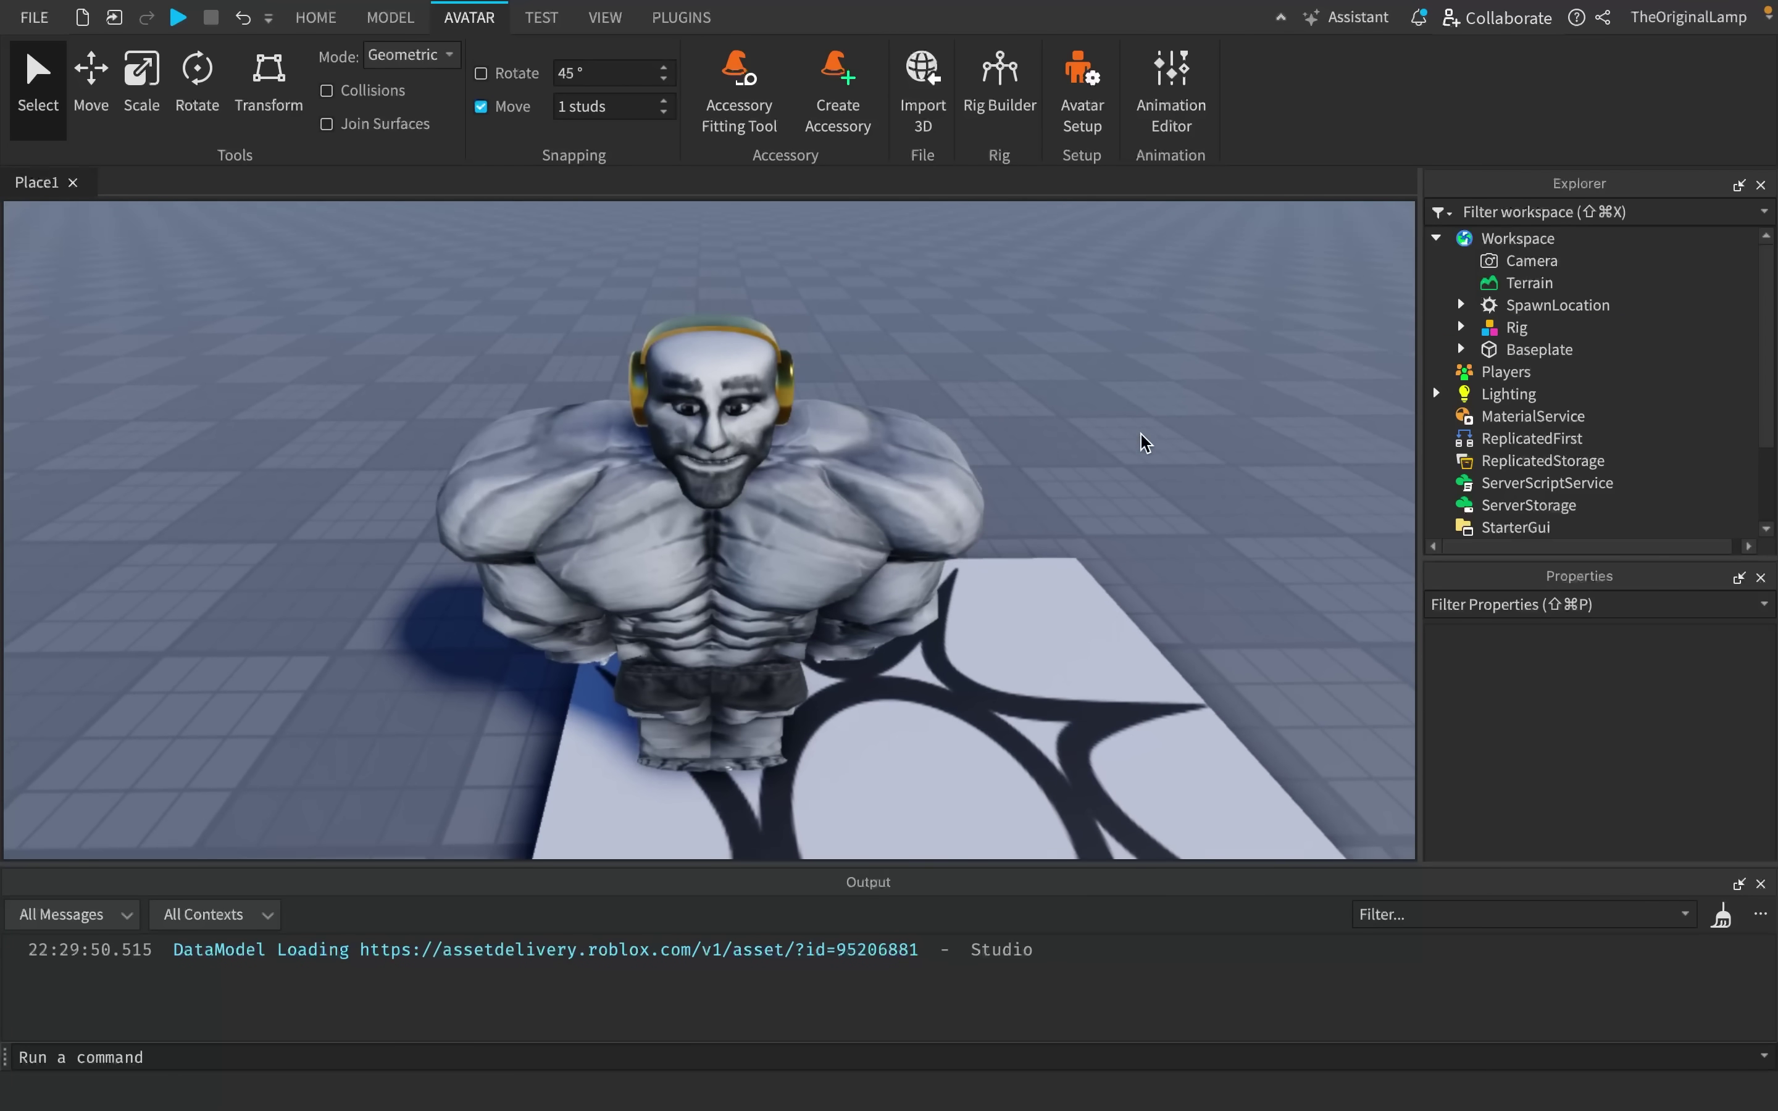
- Delete the rig standing at the spawn location
{"action": "right_click_drag", "start_coordinate": [1098, 440], "coordinate": [1099, 448]}
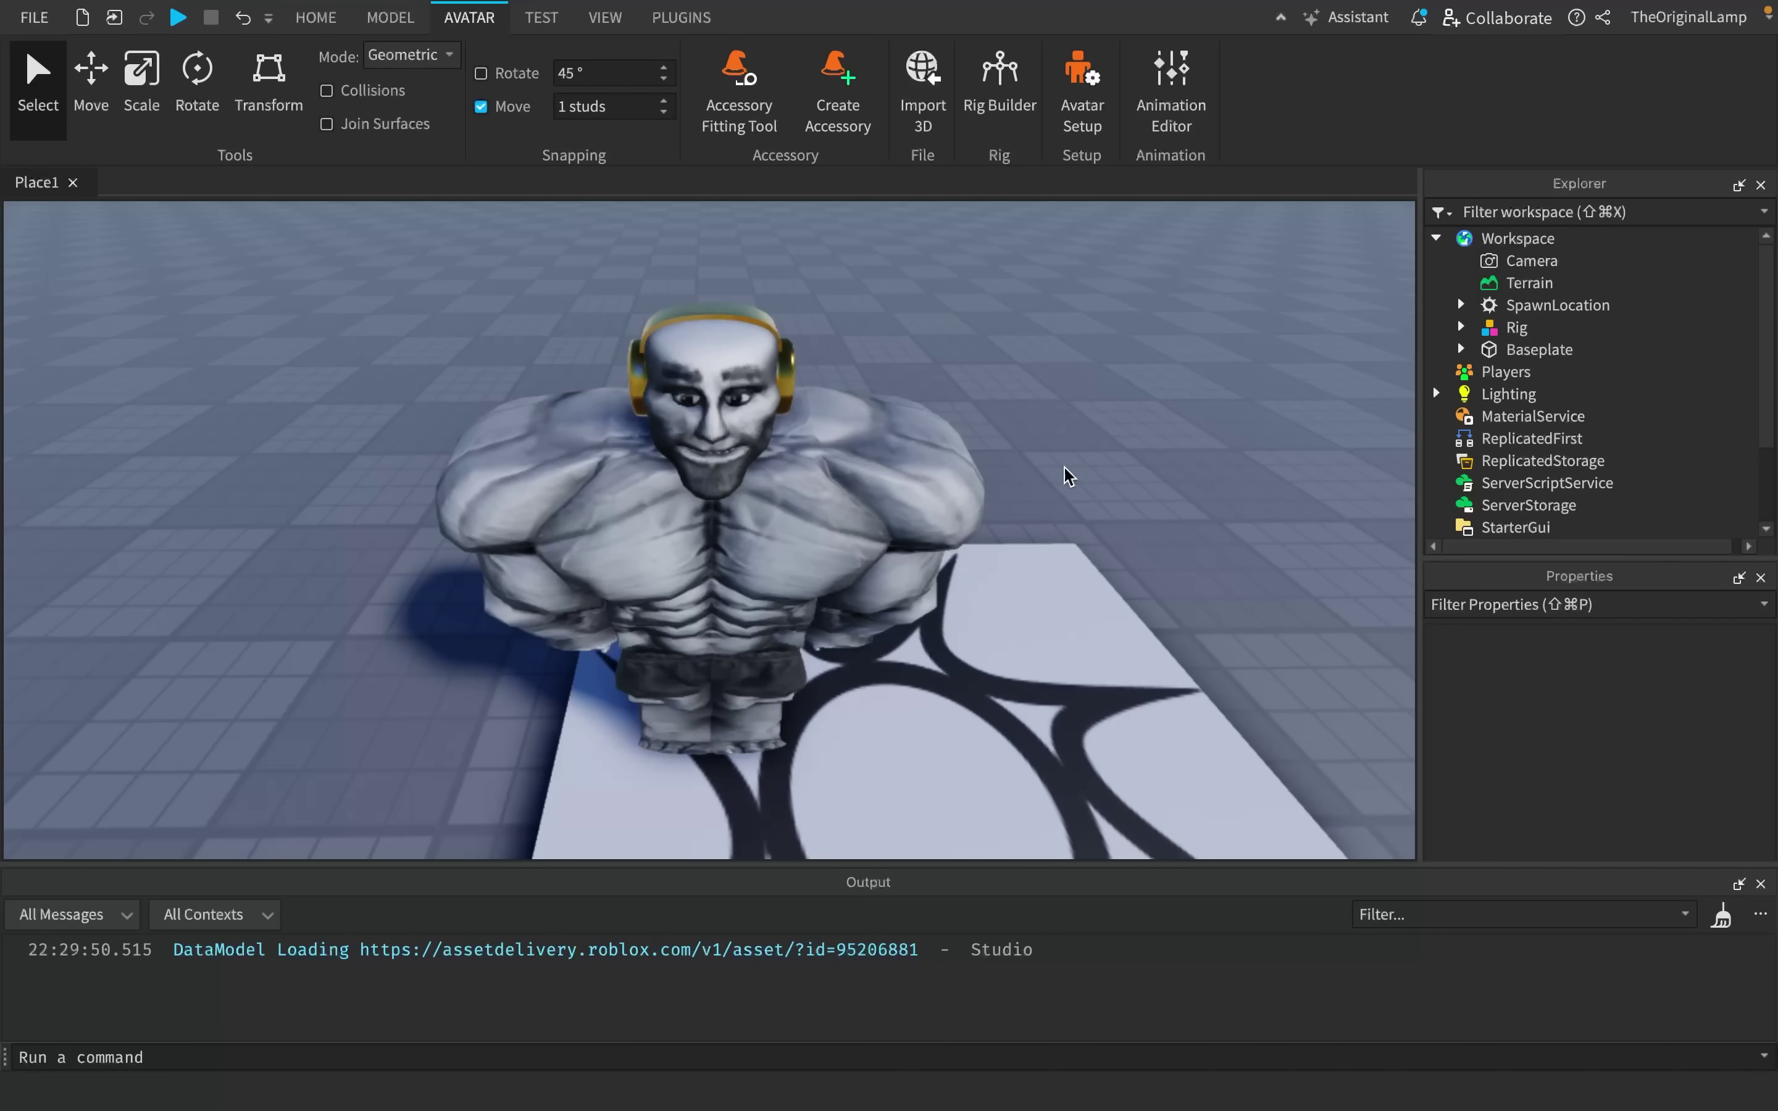
{"action": "left_click", "coordinate": [708, 507]}
{"action": "key", "text": "Delete"}
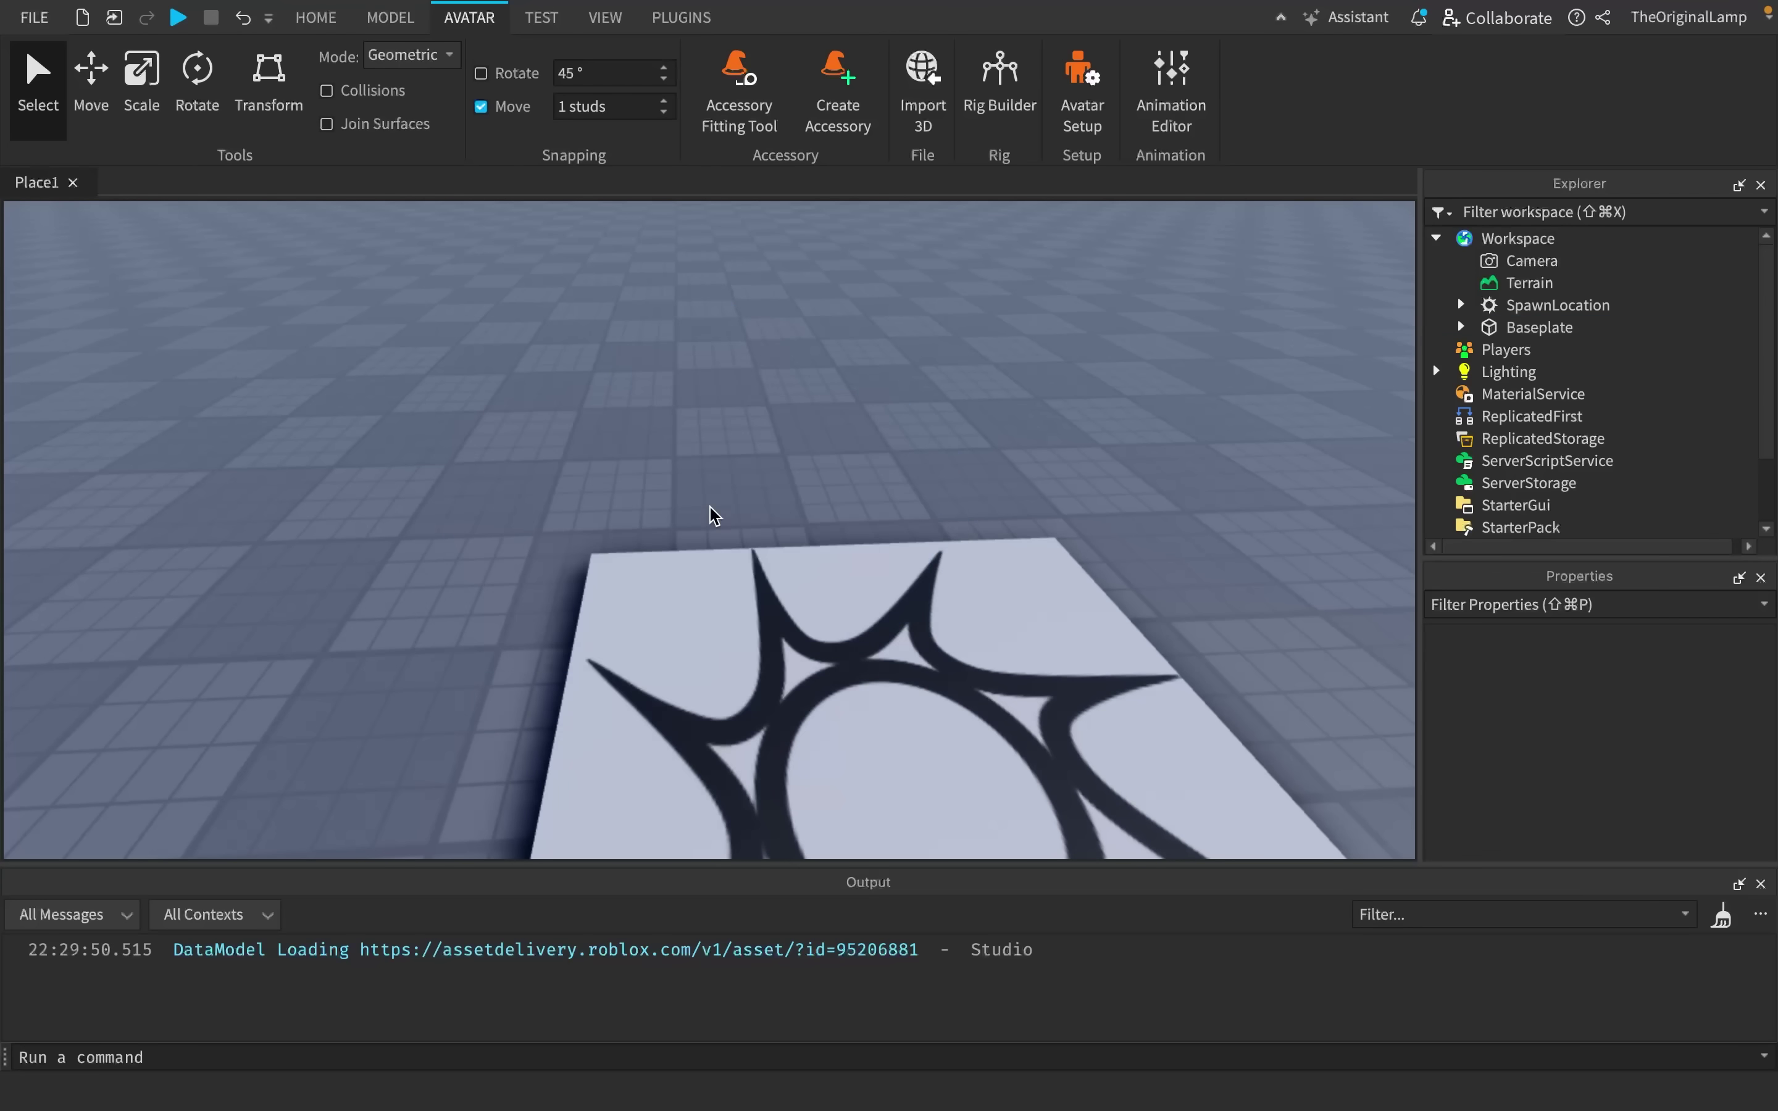
- Try to stretch the baseplate along the X axis with the Scale tool
{"action": "scroll", "coordinate": [969, 450], "scroll_direction": "down", "scroll_amount": 5}
{"action": "right_click_drag", "start_coordinate": [969, 451], "coordinate": [973, 460]}
{"action": "scroll", "coordinate": [969, 451], "scroll_direction": "up", "scroll_amount": 2}
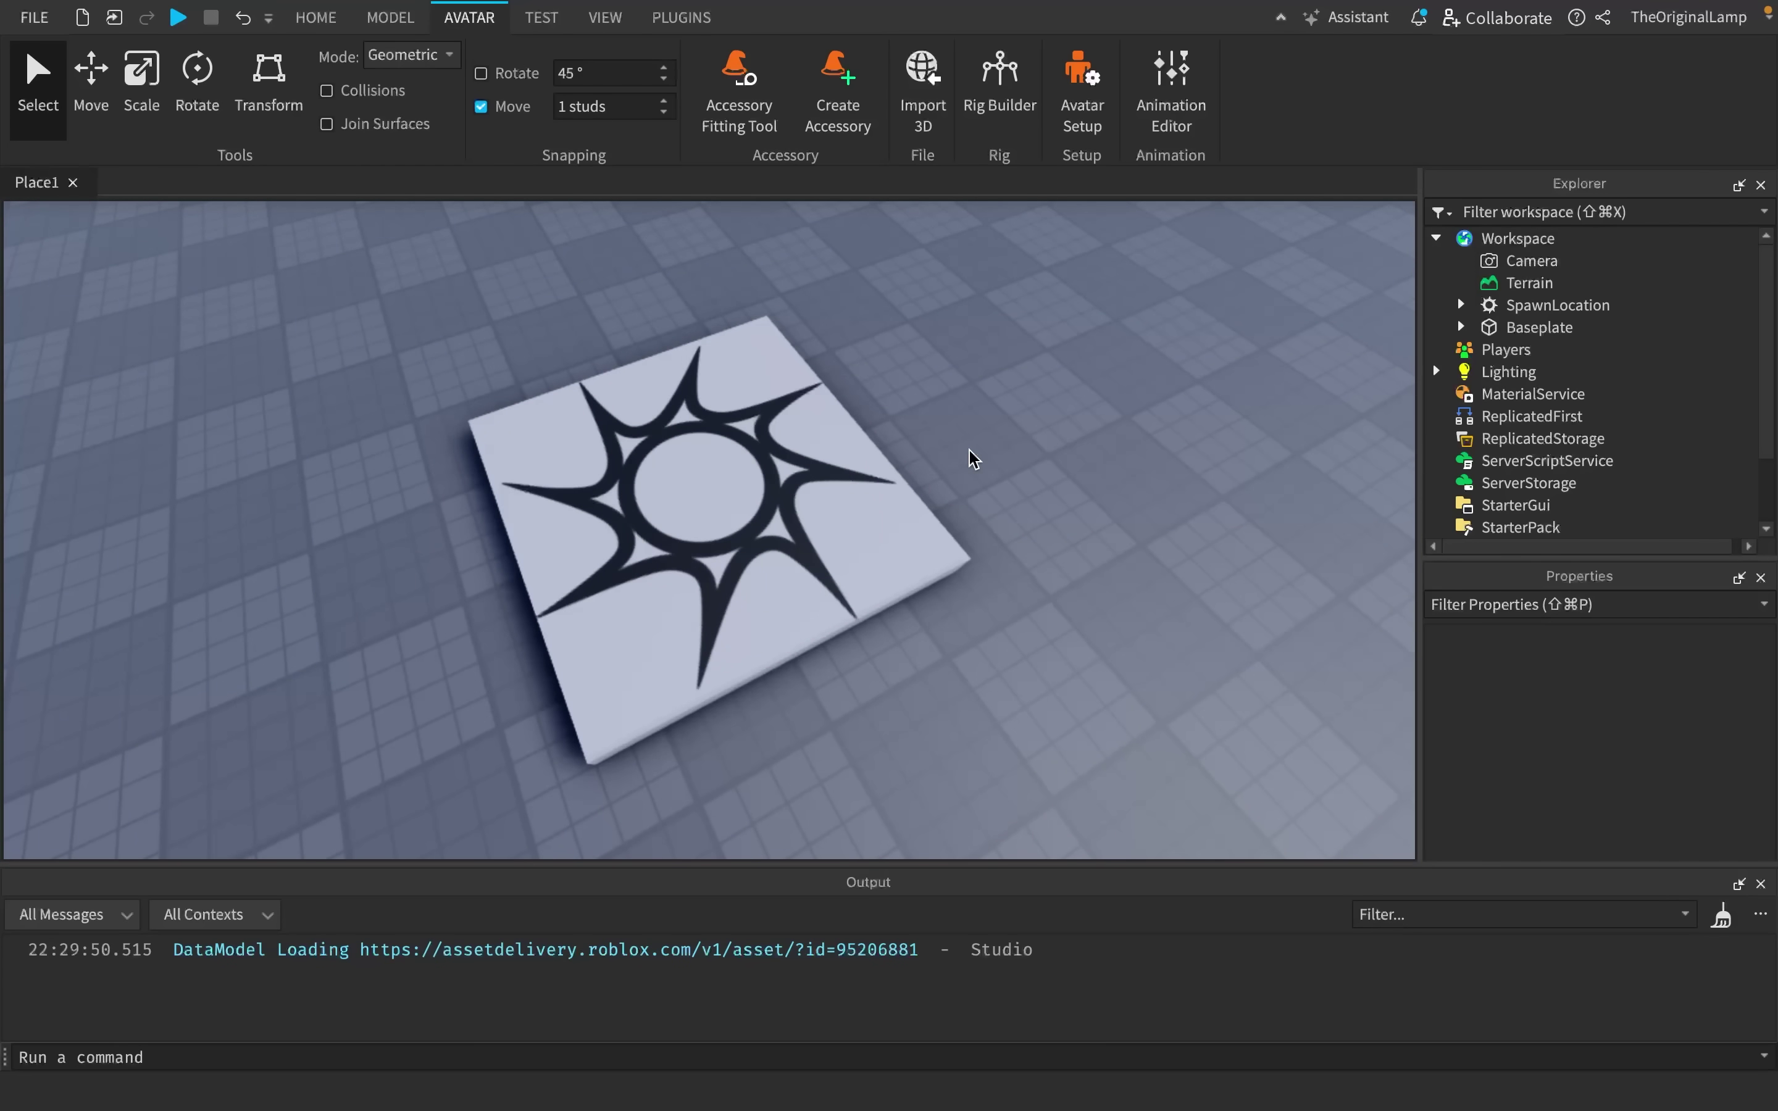
{"action": "scroll", "coordinate": [1083, 485], "scroll_direction": "down", "scroll_amount": 8}
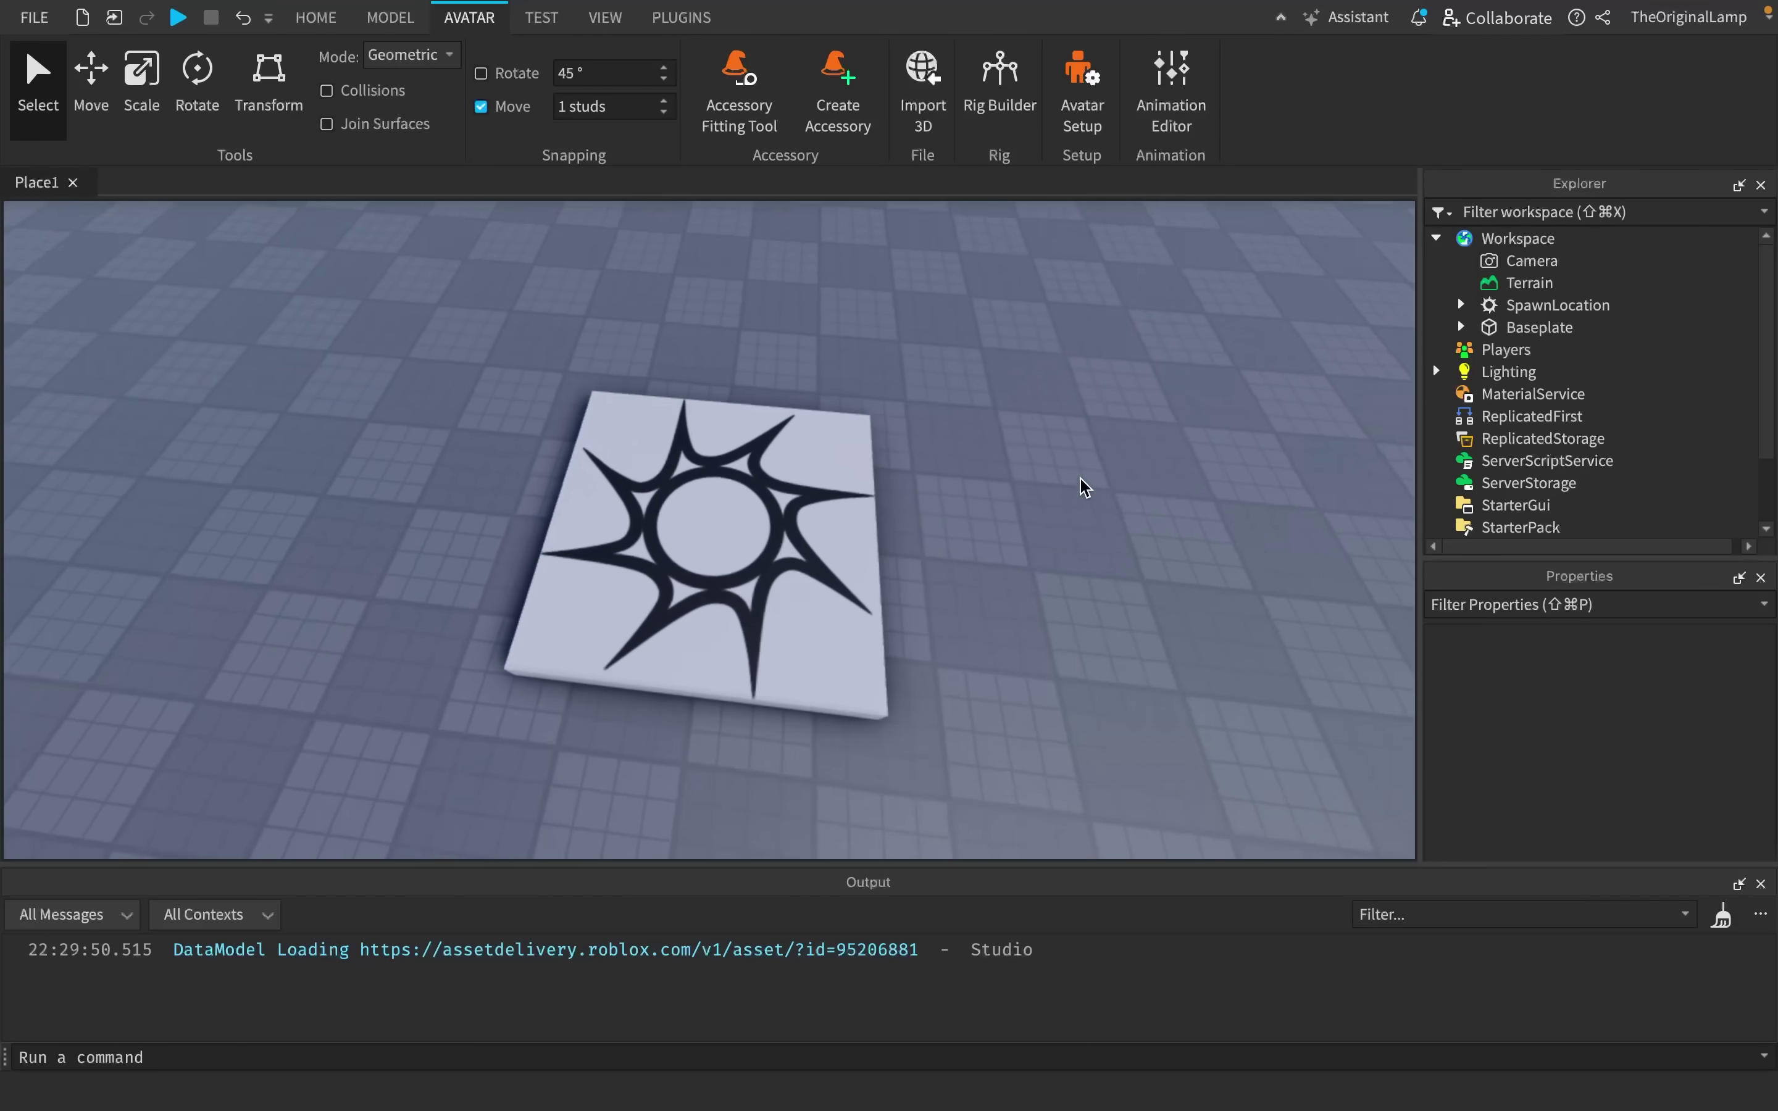
{"action": "scroll", "coordinate": [1083, 487], "scroll_direction": "down", "scroll_amount": 10}
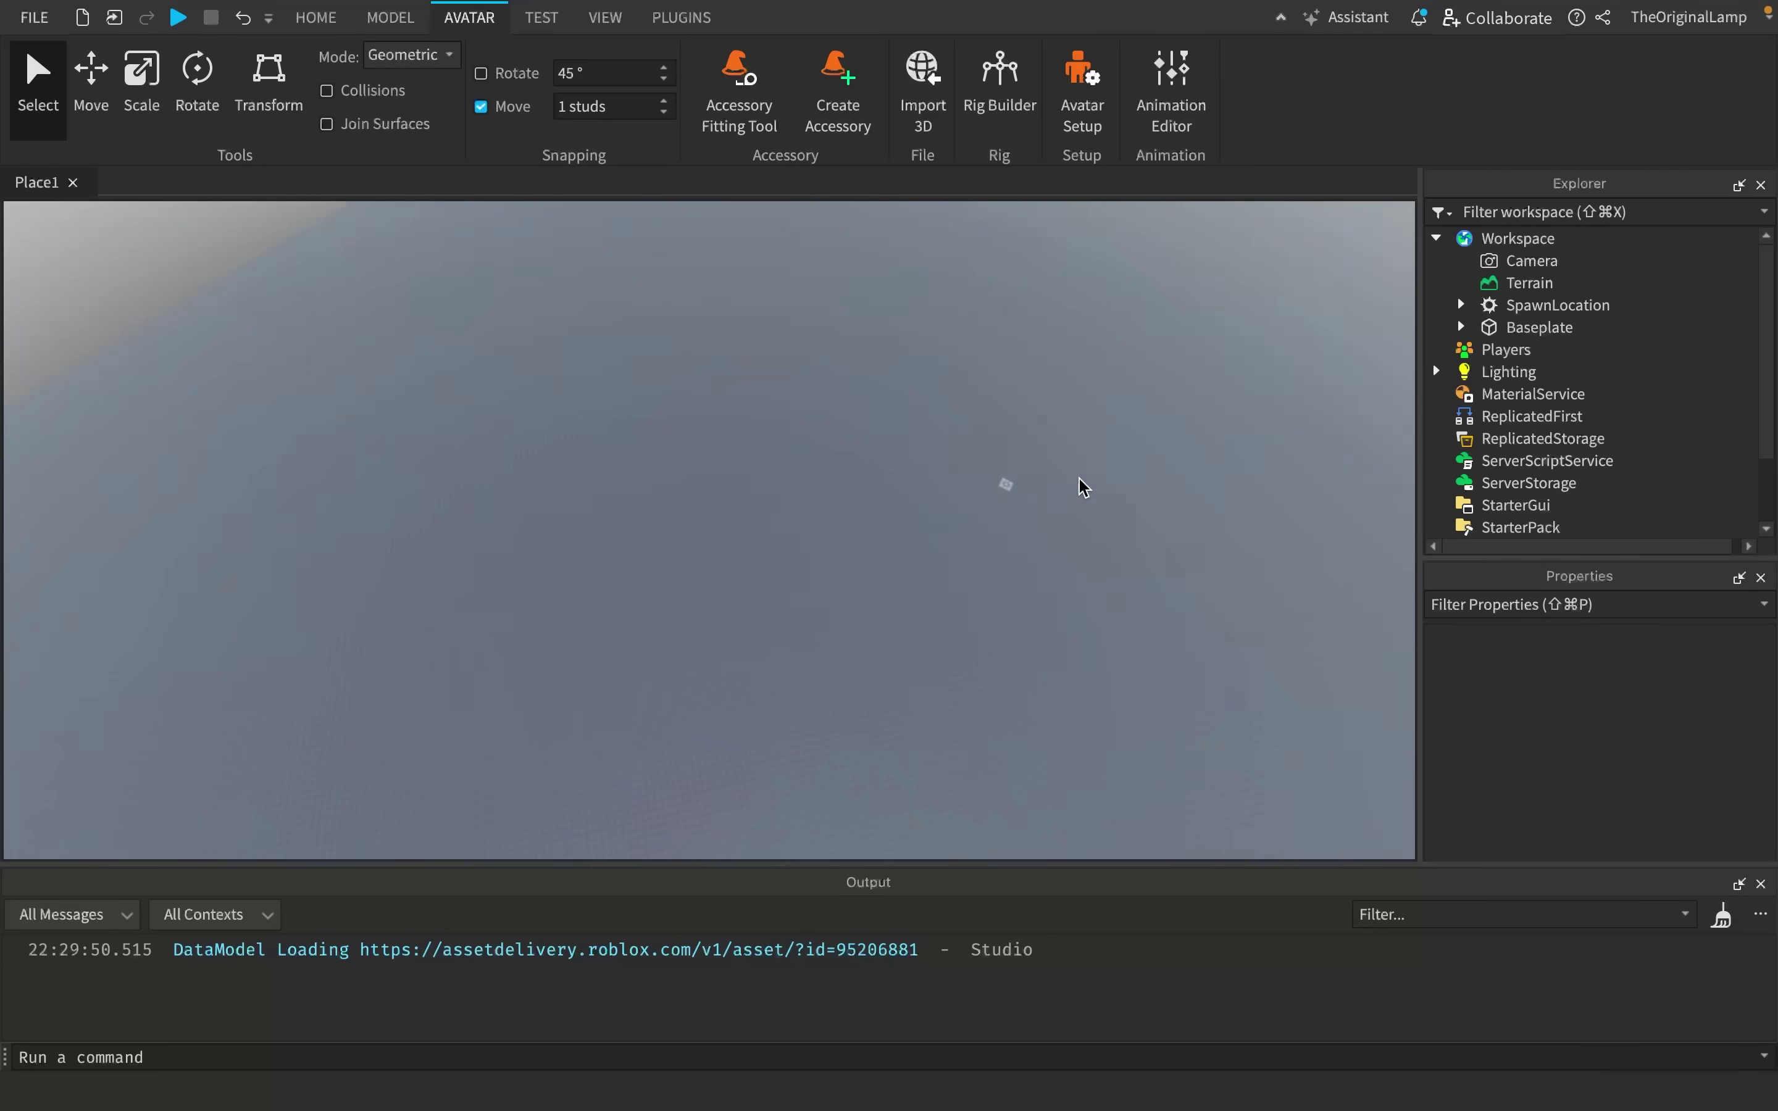
{"action": "right_click_drag", "start_coordinate": [1229, 470], "coordinate": [1225, 462]}
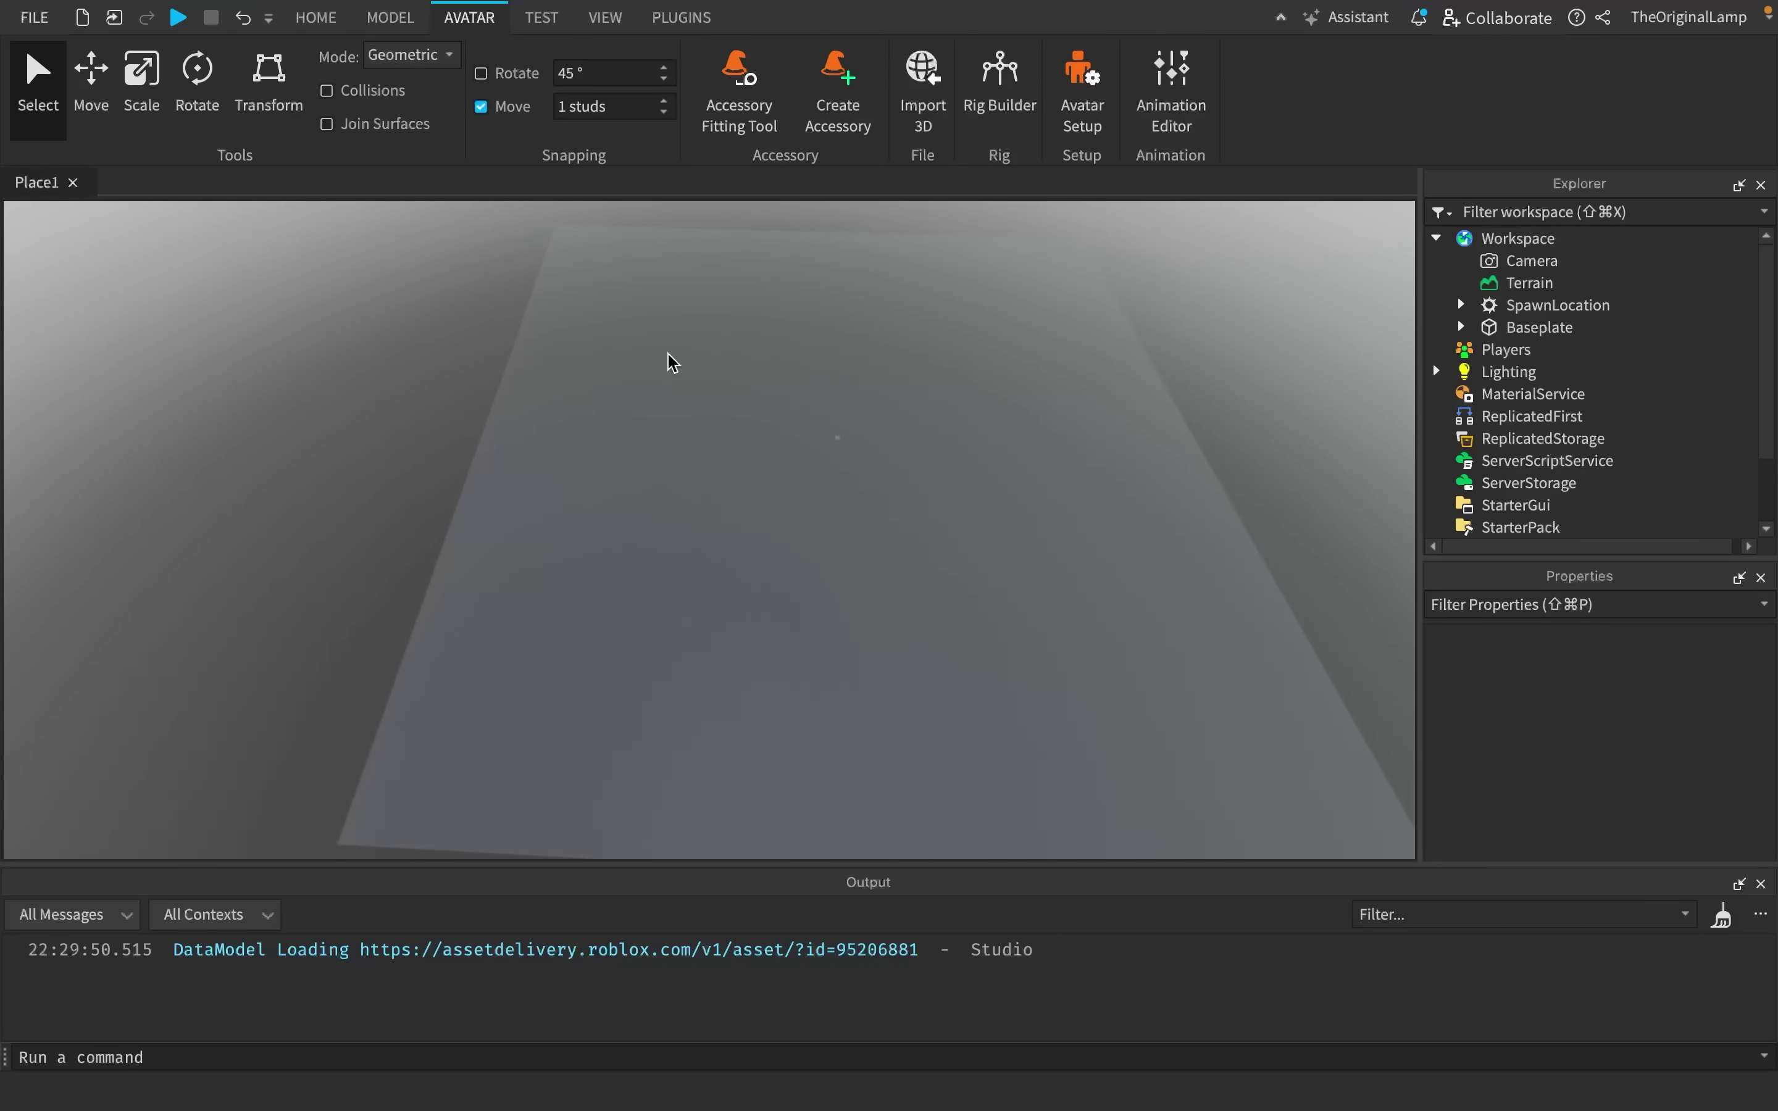
{"action": "right_click_drag", "start_coordinate": [1130, 630], "coordinate": [1133, 637]}
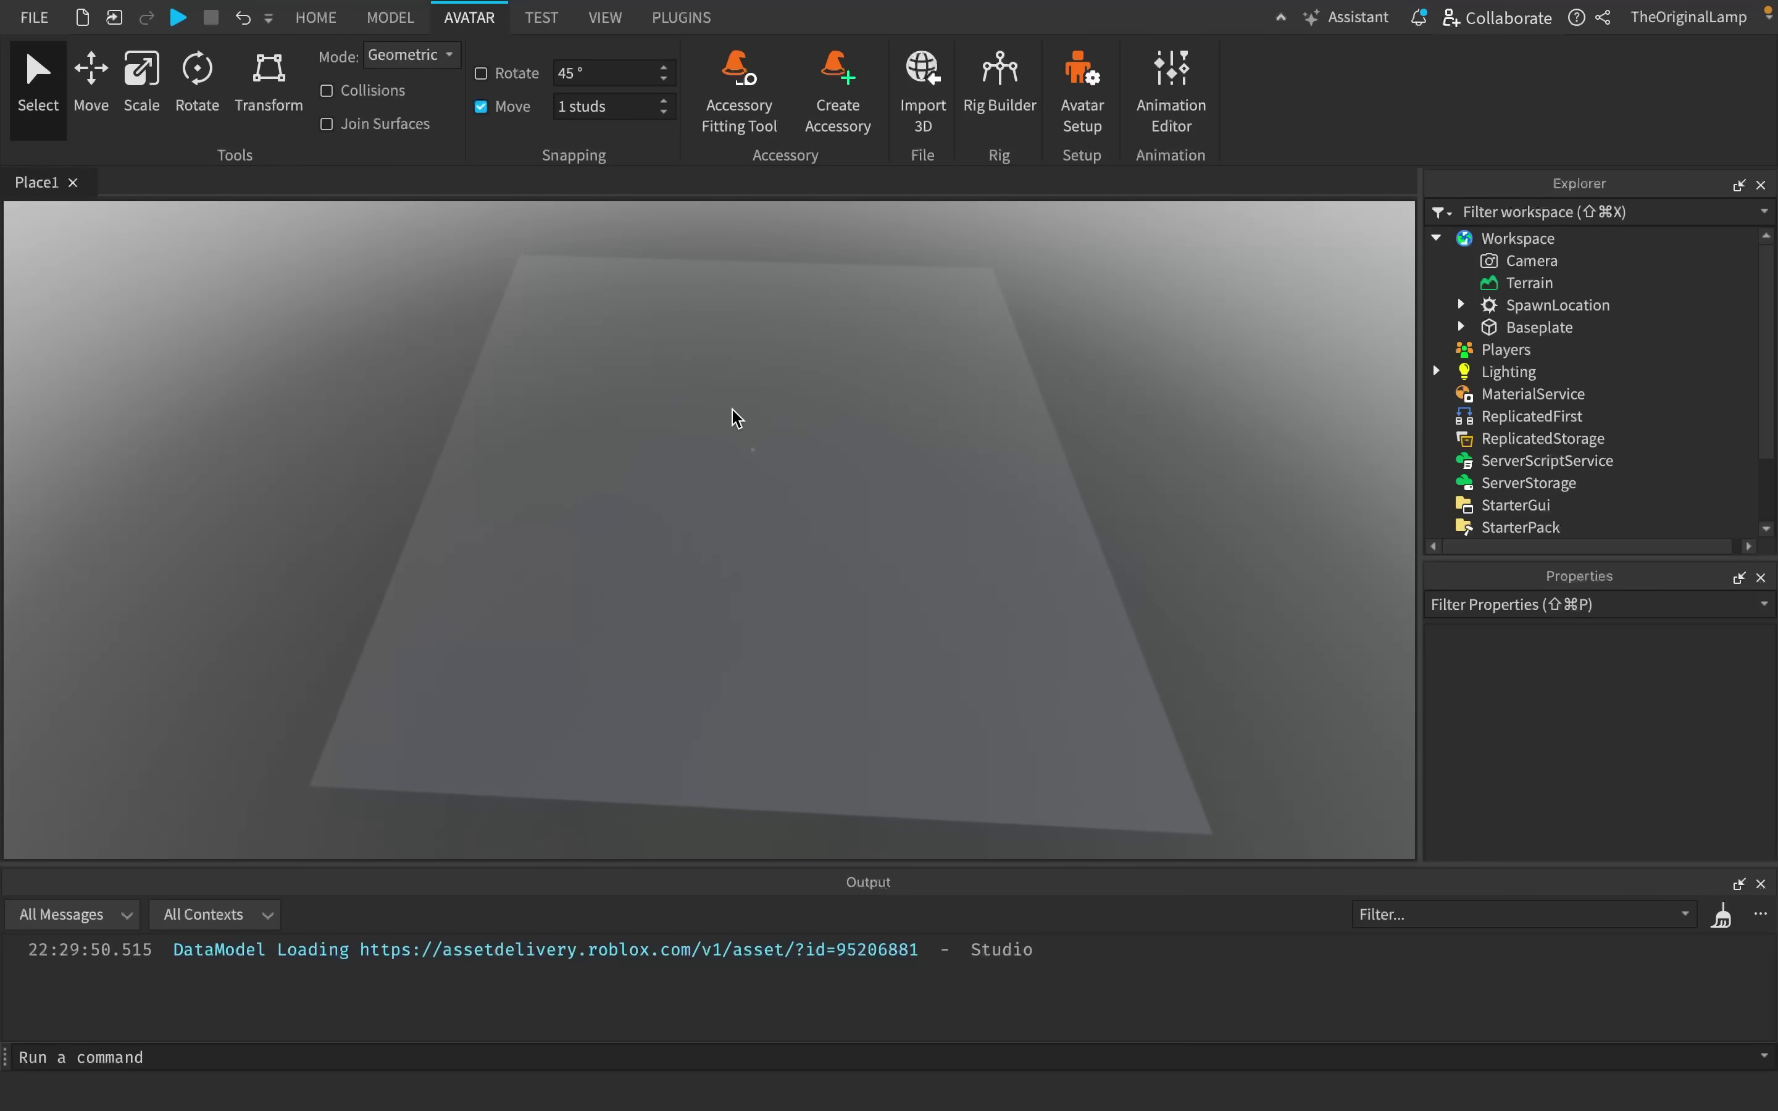
{"action": "left_click", "coordinate": [1540, 328]}
{"action": "key", "text": "super+2"}
{"action": "key", "text": "super+3"}
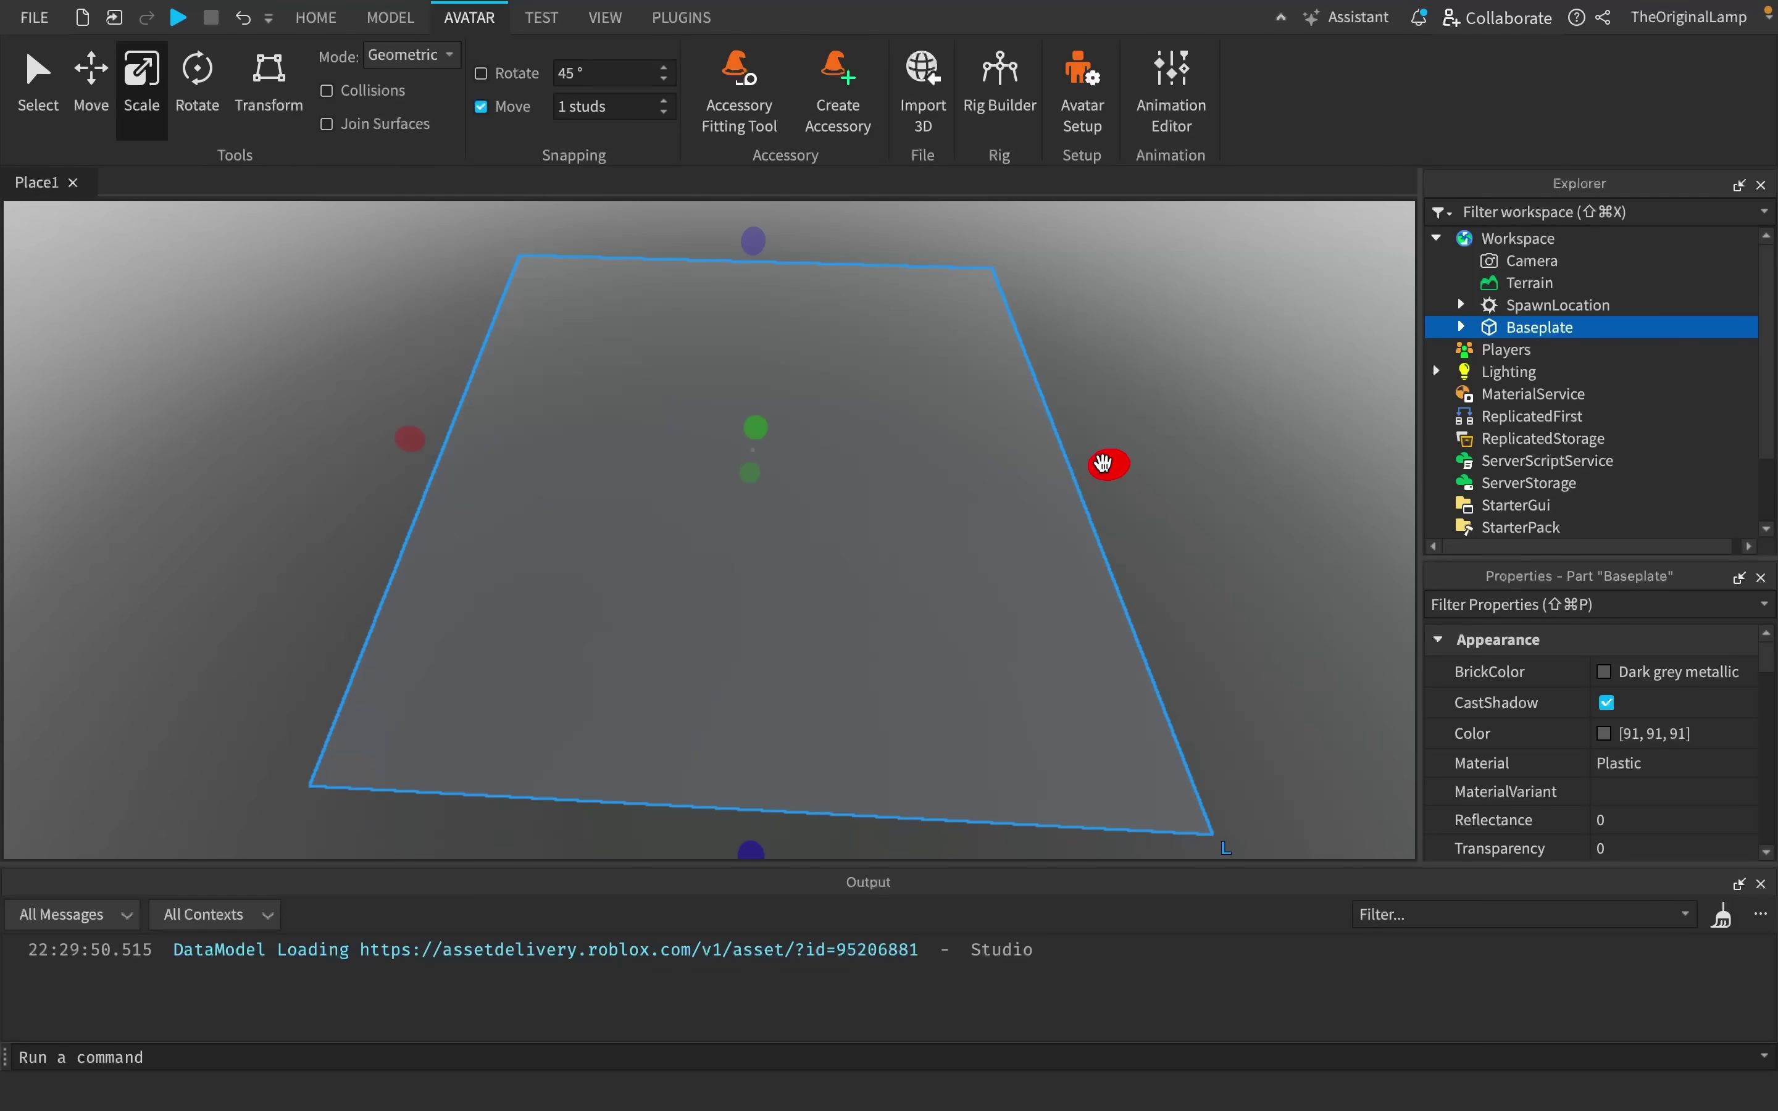
{"action": "left_click_drag", "start_coordinate": [1105, 463], "coordinate": [1381, 622]}
- Examine the baseplate's Size property and view the whole plate from several angles
{"action": "scroll", "coordinate": [1652, 722], "scroll_direction": "down", "scroll_amount": 3}
{"action": "scroll", "coordinate": [1651, 722], "scroll_direction": "up", "scroll_amount": 2}
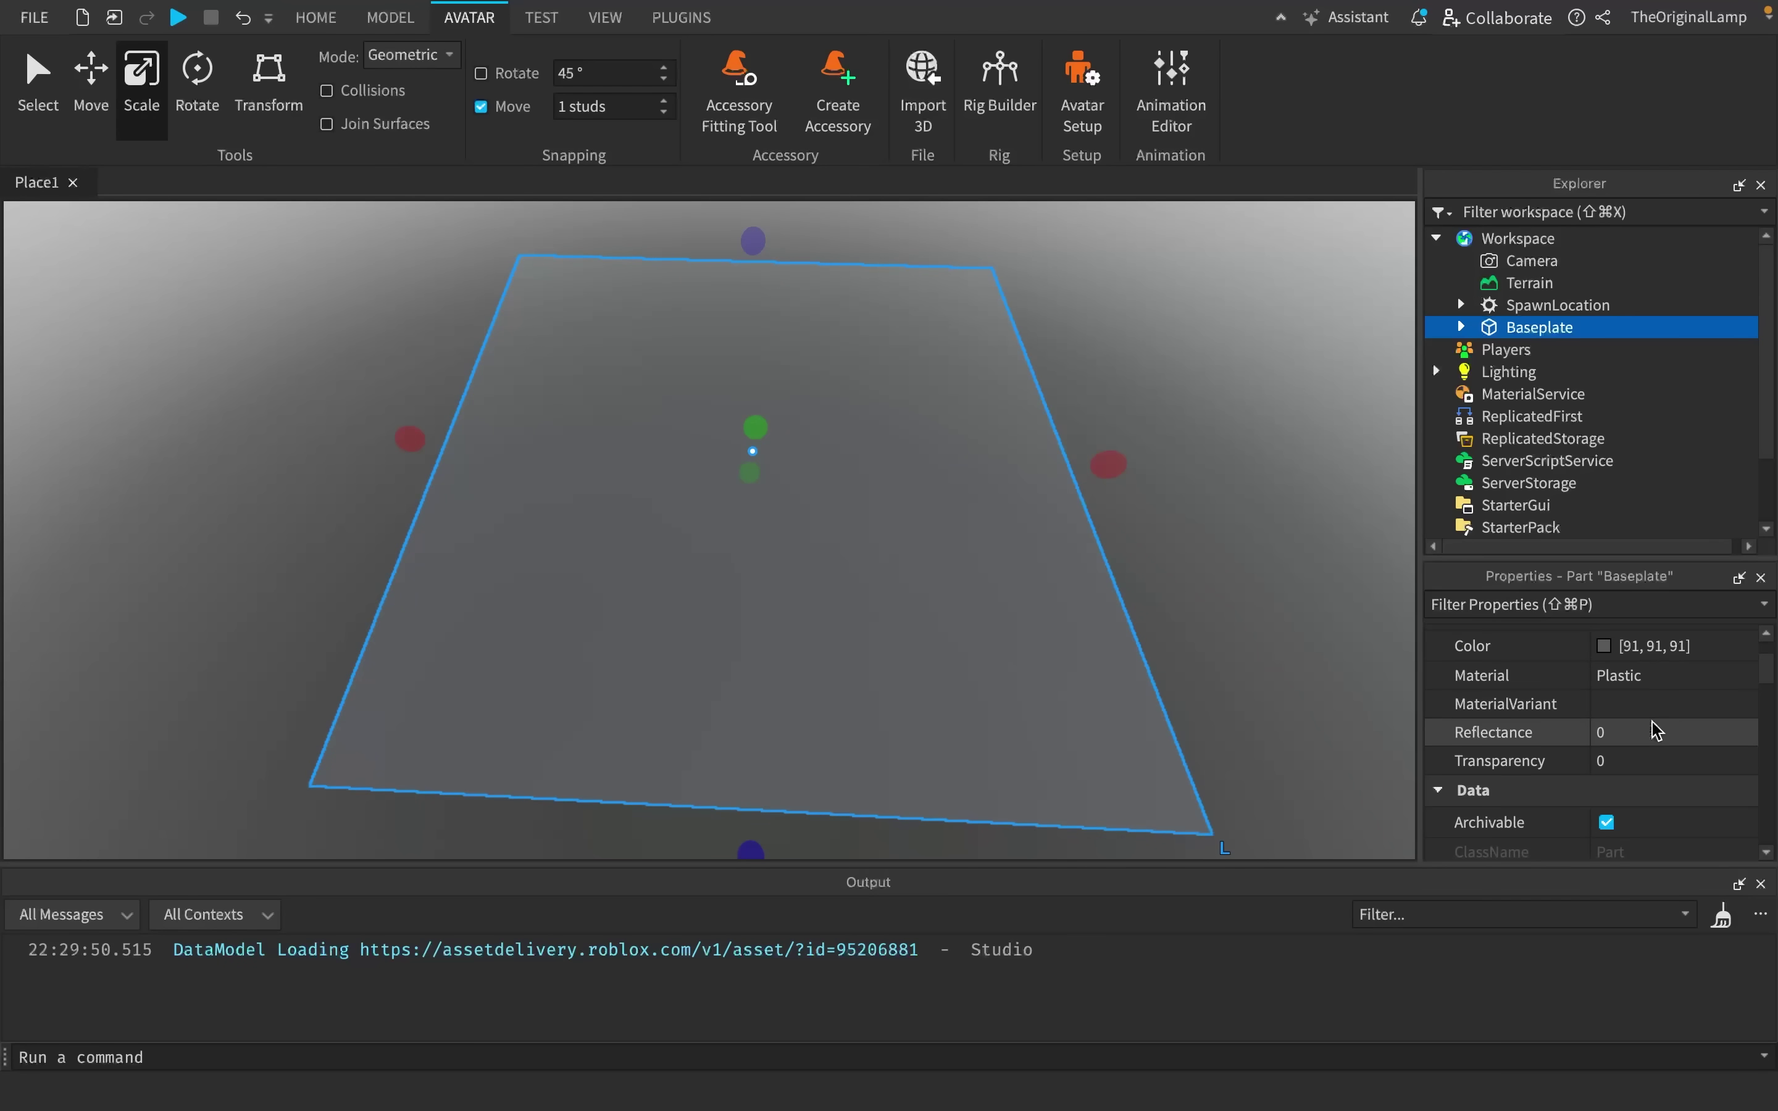
{"action": "scroll", "coordinate": [1652, 722], "scroll_direction": "up", "scroll_amount": 1}
{"action": "scroll", "coordinate": [1651, 722], "scroll_direction": "down", "scroll_amount": 5}
{"action": "right_click_drag", "start_coordinate": [1179, 394], "coordinate": [1179, 395]}
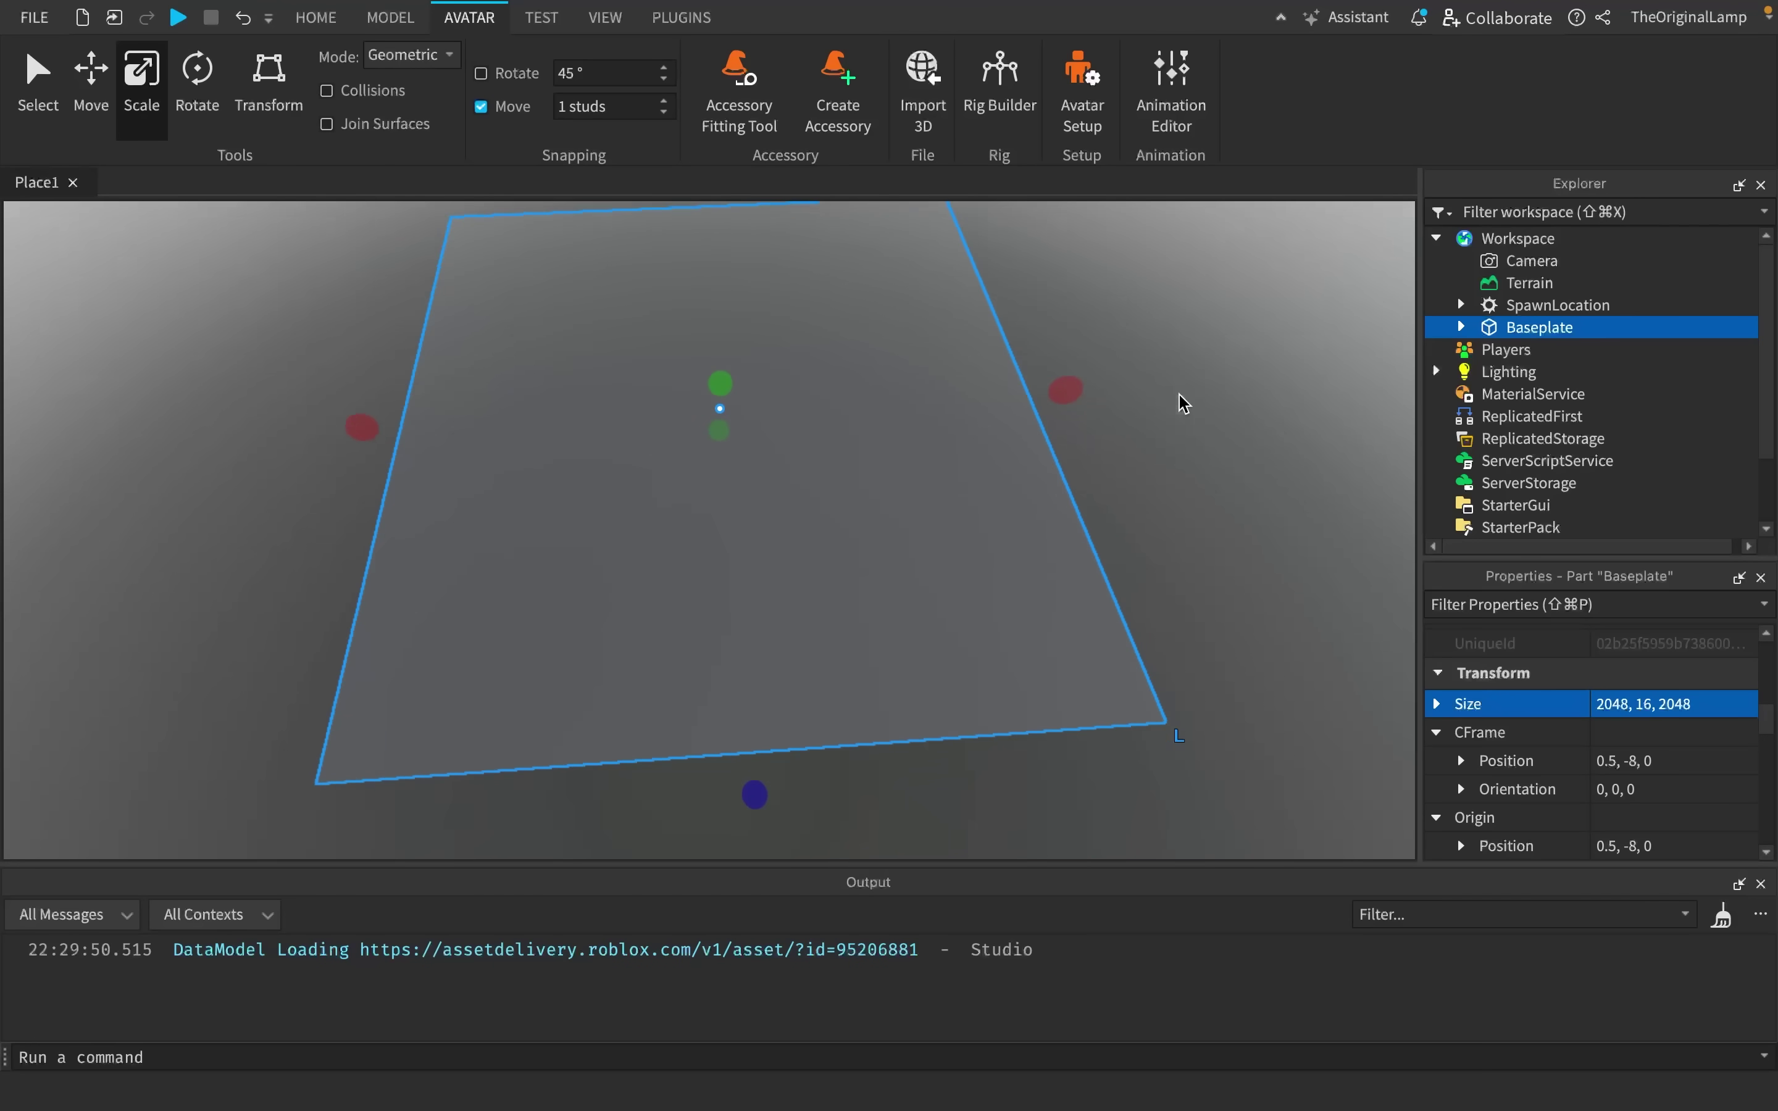
{"action": "key", "text": "s"}
{"action": "right_click_drag", "start_coordinate": [1071, 449], "coordinate": [1071, 449]}
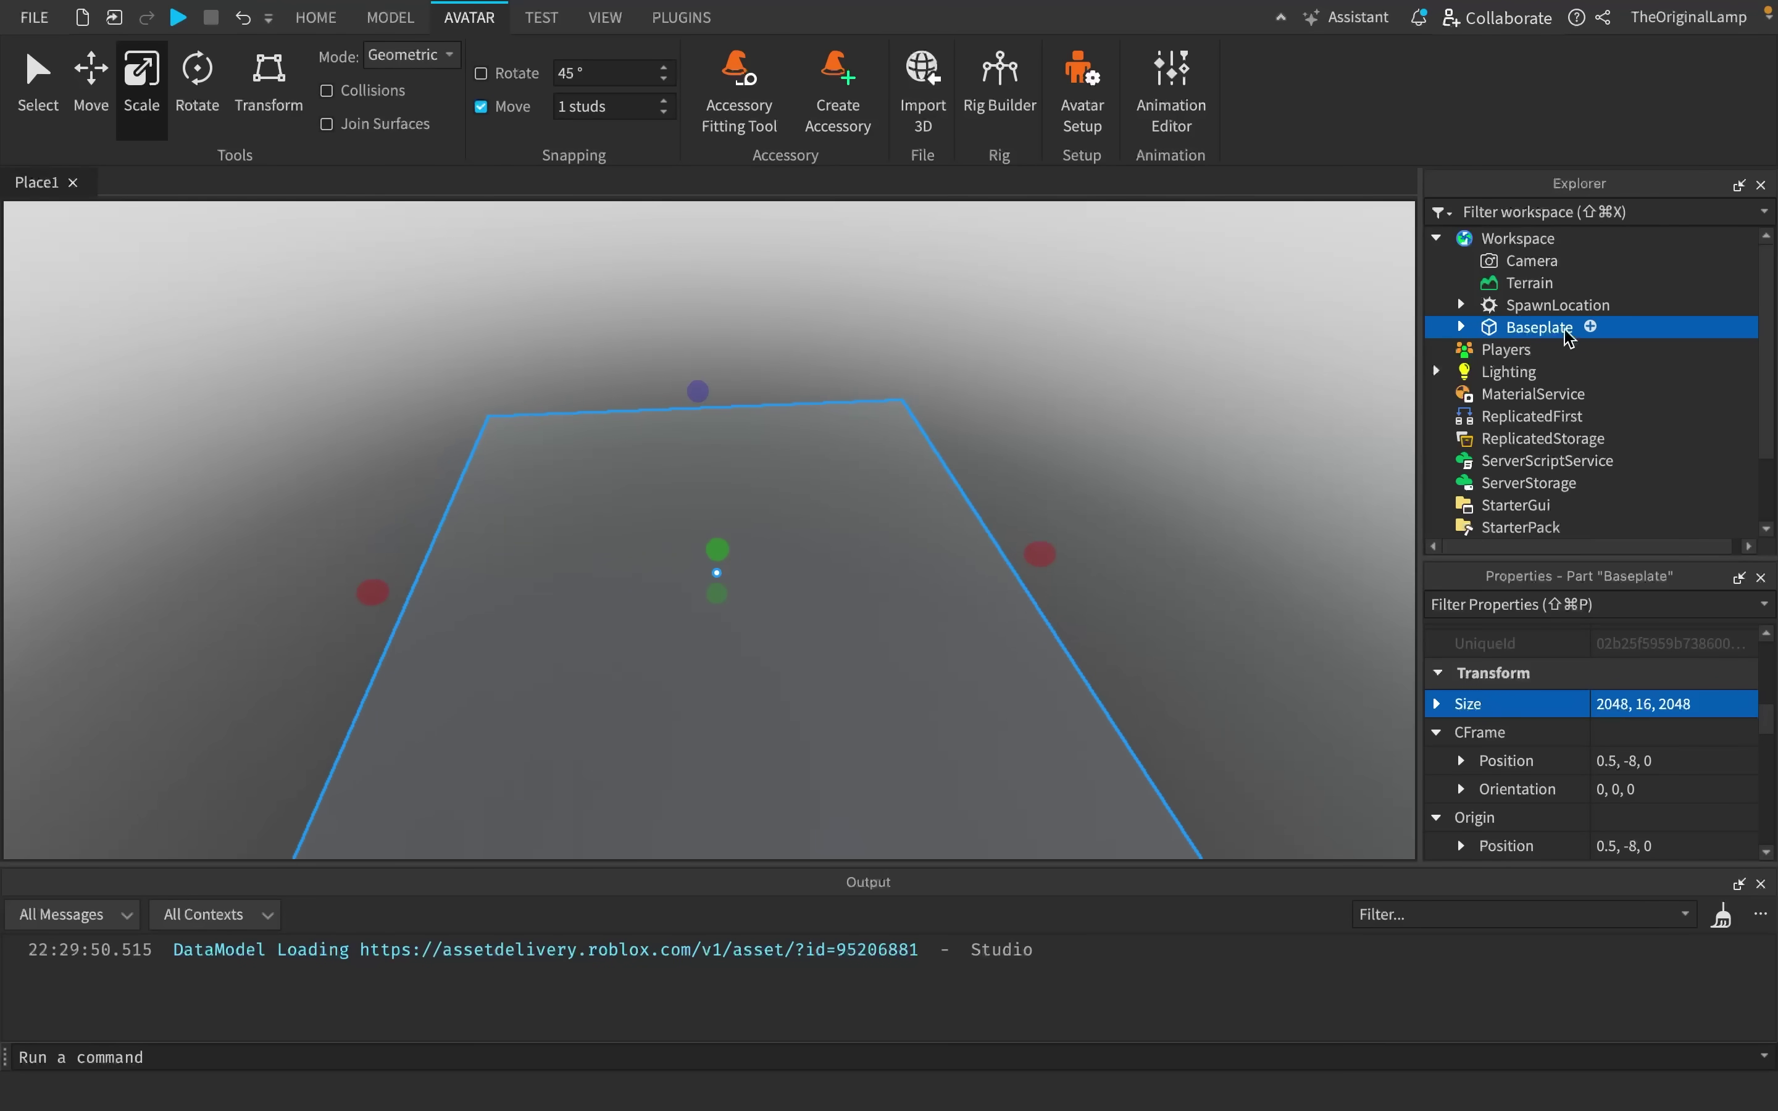
{"action": "right_click_drag", "start_coordinate": [1183, 483], "coordinate": [1181, 482]}
{"action": "key", "text": "d"}
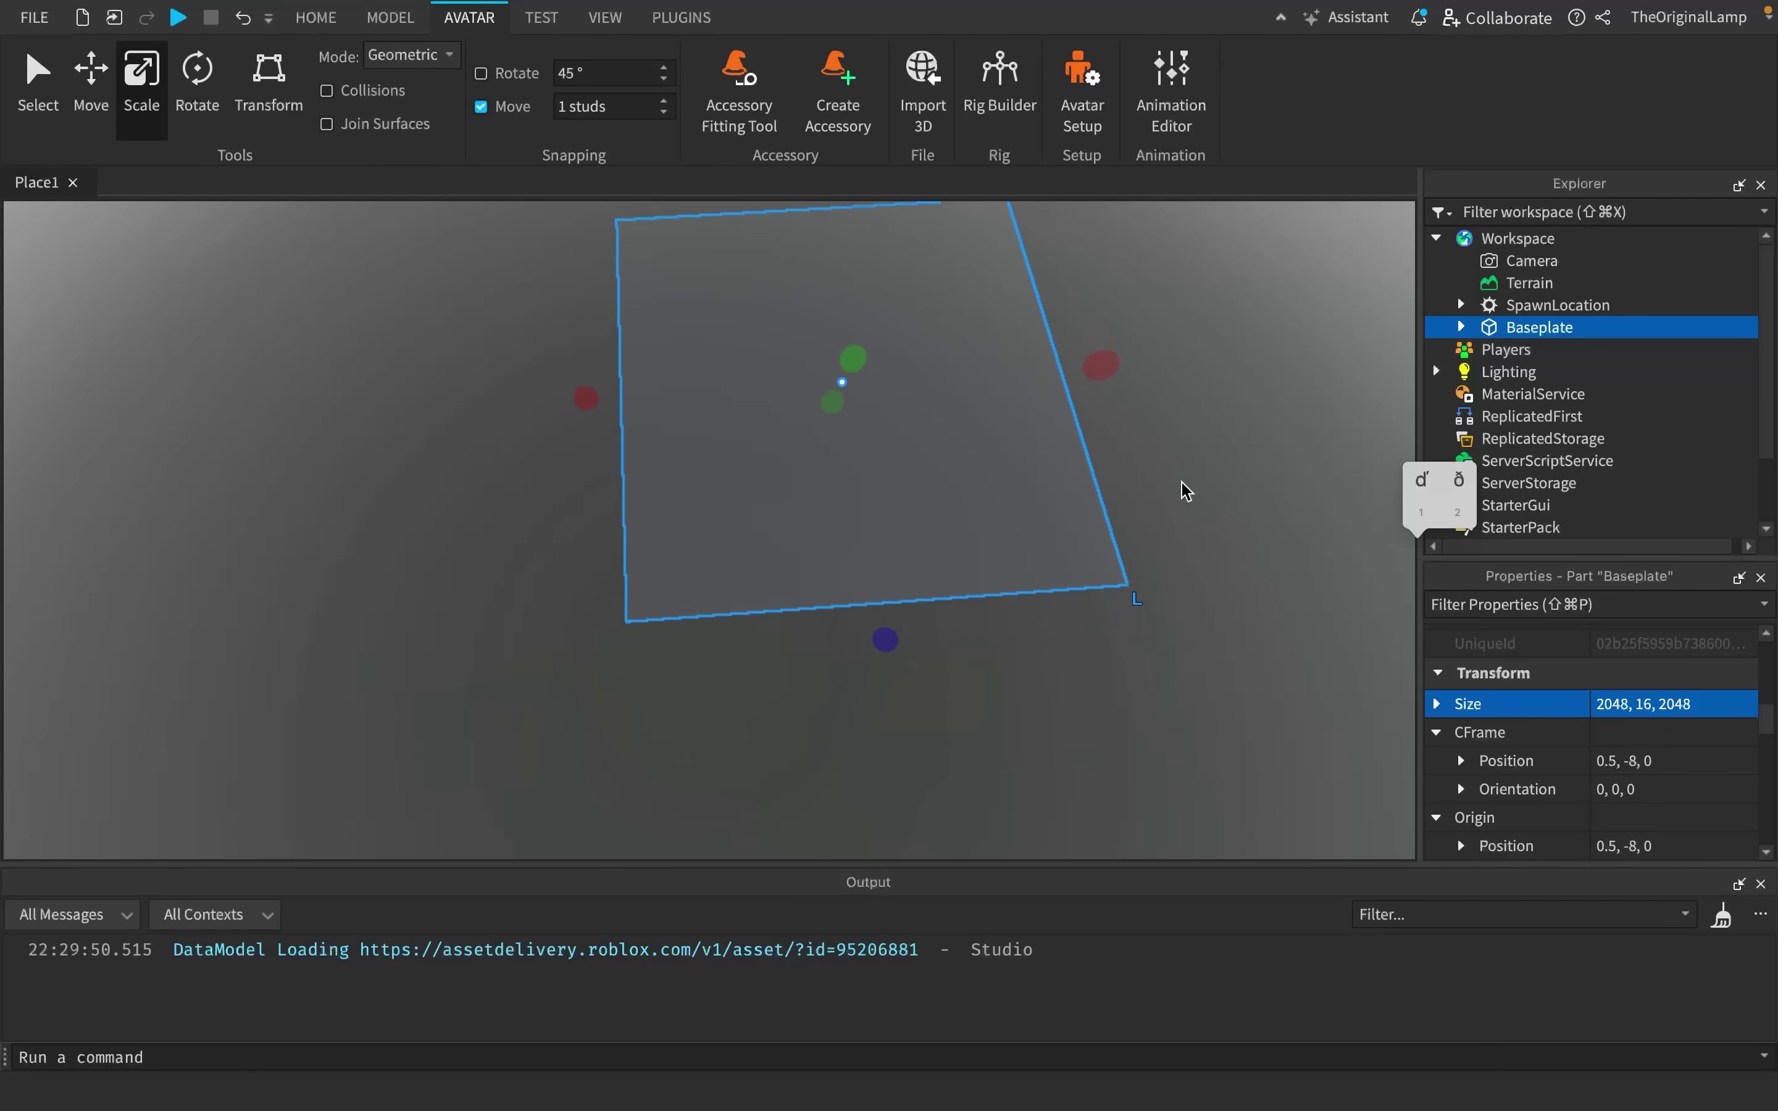
{"action": "key", "text": "s"}
- Set move snapping to 2048 studs and place a duplicate of the baseplate edge to edge with the original along the X axis
{"action": "double_click", "coordinate": [569, 107]}
{"action": "type", "text": "2048"}
{"action": "left_click", "coordinate": [91, 81]}
{"action": "key", "text": "super+d"}
{"action": "left_click_drag", "start_coordinate": [948, 446], "coordinate": [1132, 424]}
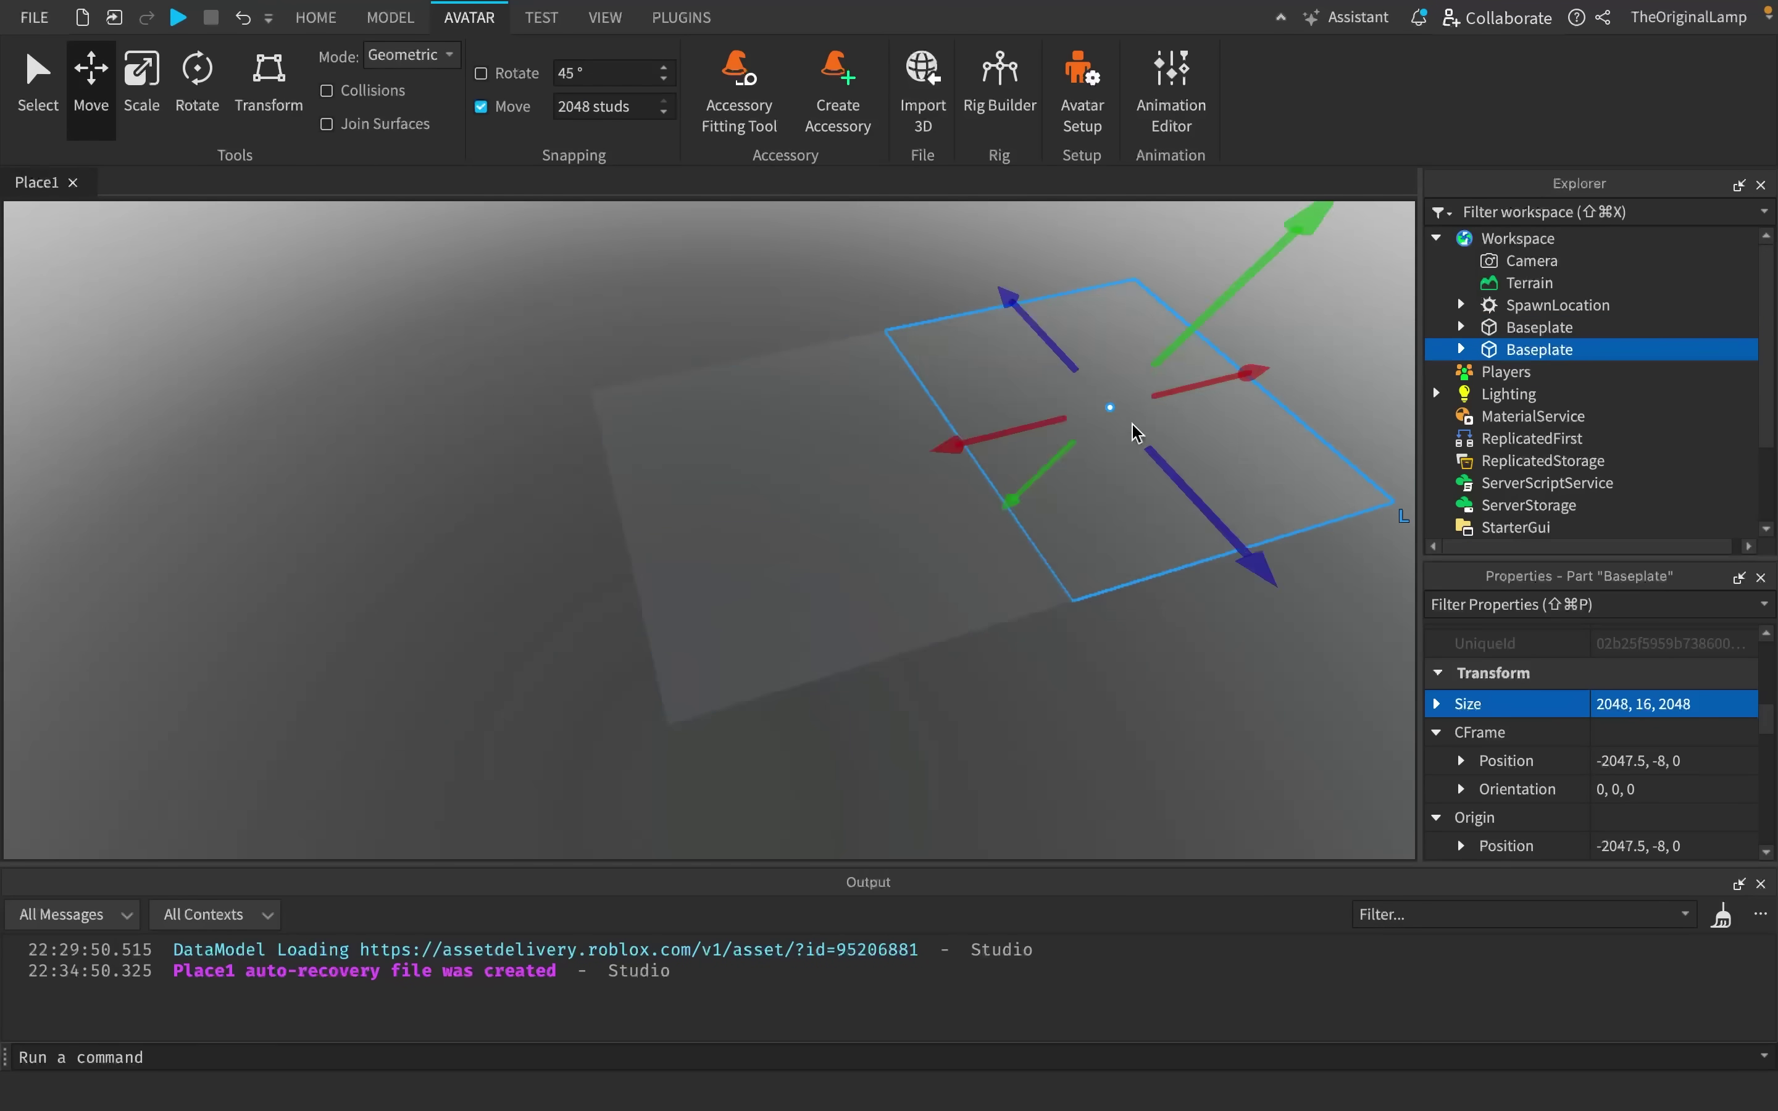
- Duplicate the baseplate repeatedly and snap the copies edge to edge until they surround the original plate
{"action": "key", "text": "super+d"}
{"action": "left_click_drag", "start_coordinate": [1205, 506], "coordinate": [1274, 588]}
{"action": "key", "text": "super+d"}
{"action": "left_click_drag", "start_coordinate": [830, 301], "coordinate": [631, 325]}
{"action": "key", "text": "super+d"}
{"action": "key", "text": "super+d"}
{"action": "key", "text": "super+d"}
{"action": "left_click_drag", "start_coordinate": [421, 724], "coordinate": [464, 875]}
{"action": "right_click_drag", "start_coordinate": [892, 574], "coordinate": [892, 574]}
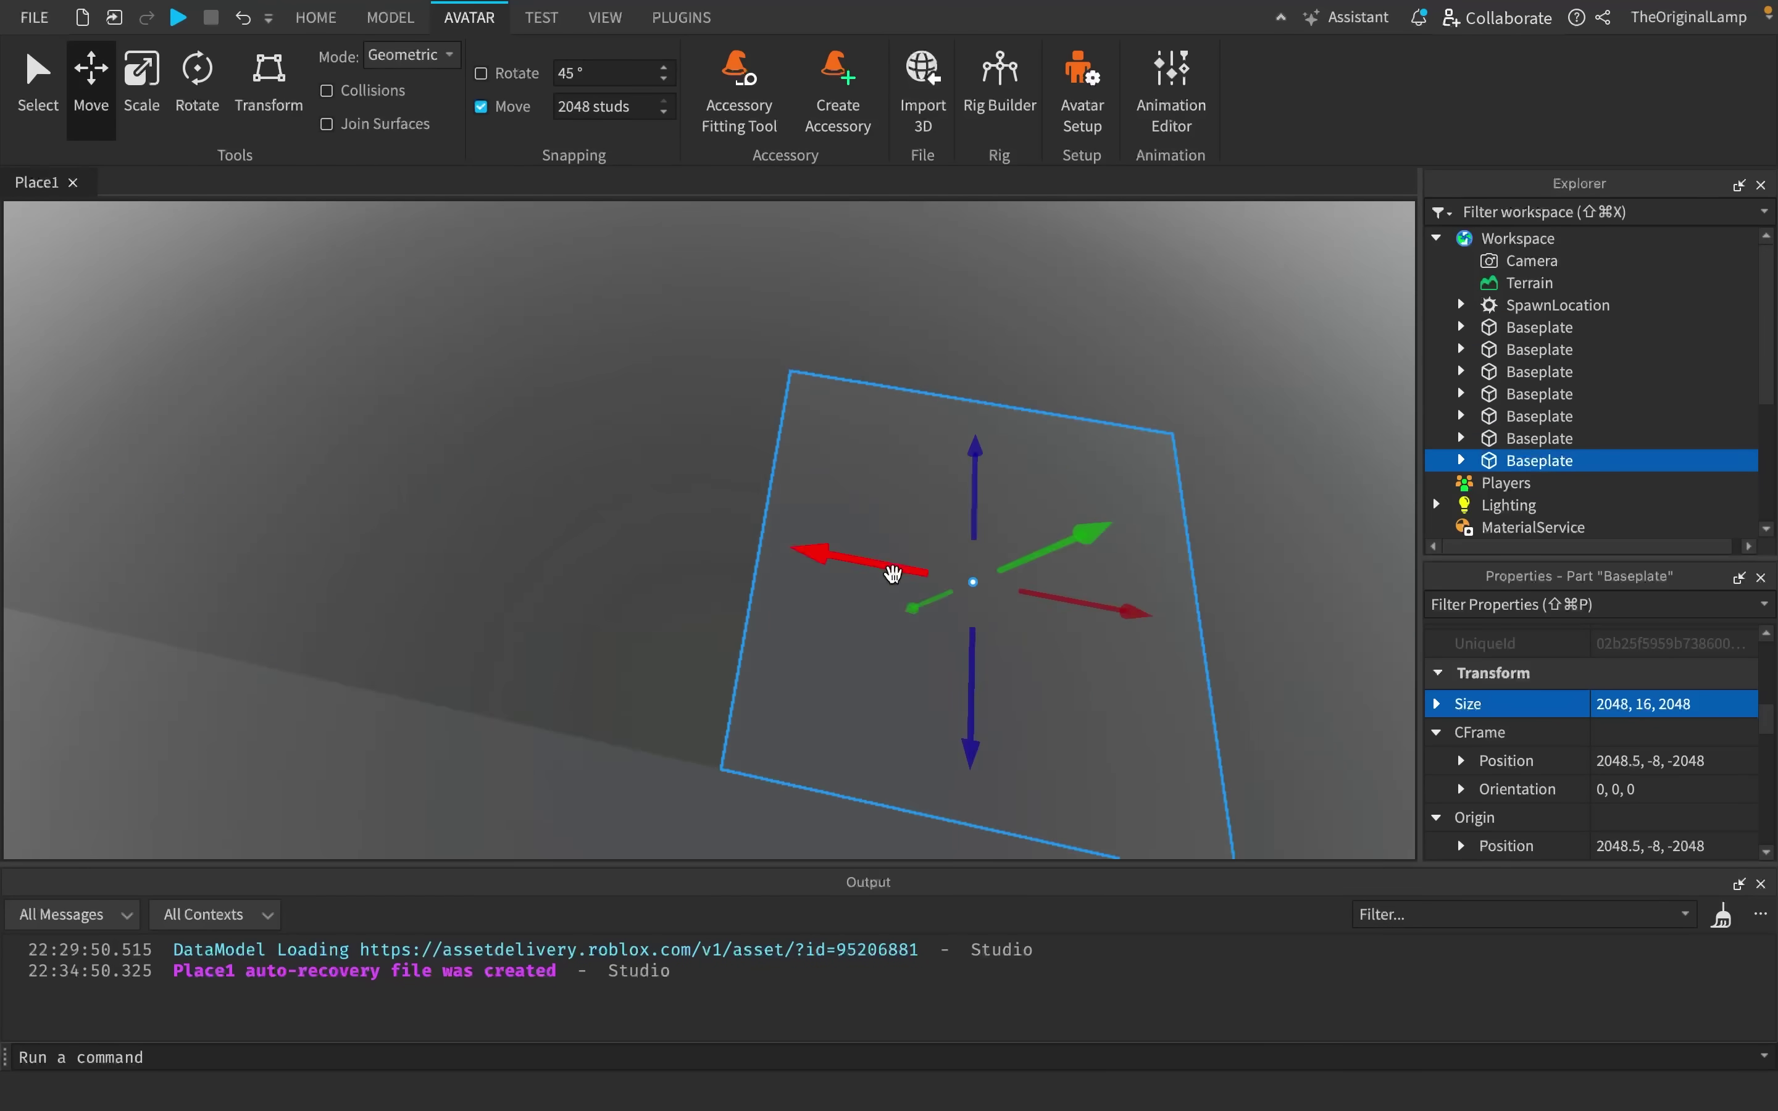
{"action": "key", "text": "super+d"}
{"action": "key", "text": "super+d"}
{"action": "left_click_drag", "start_coordinate": [893, 574], "coordinate": [631, 521]}
- Group the duplicated baseplates into one model and rename it Baseplates
{"action": "left_click", "coordinate": [1539, 350], "text": "shift"}
{"action": "key", "text": "super+g"}
{"action": "double_click", "coordinate": [1528, 328]}
{"action": "type", "text": "Baseplates"}
{"action": "key", "text": "Return"}
- Select the original baseplate and set move snapping to 1 stud
{"action": "left_click", "coordinate": [734, 529]}
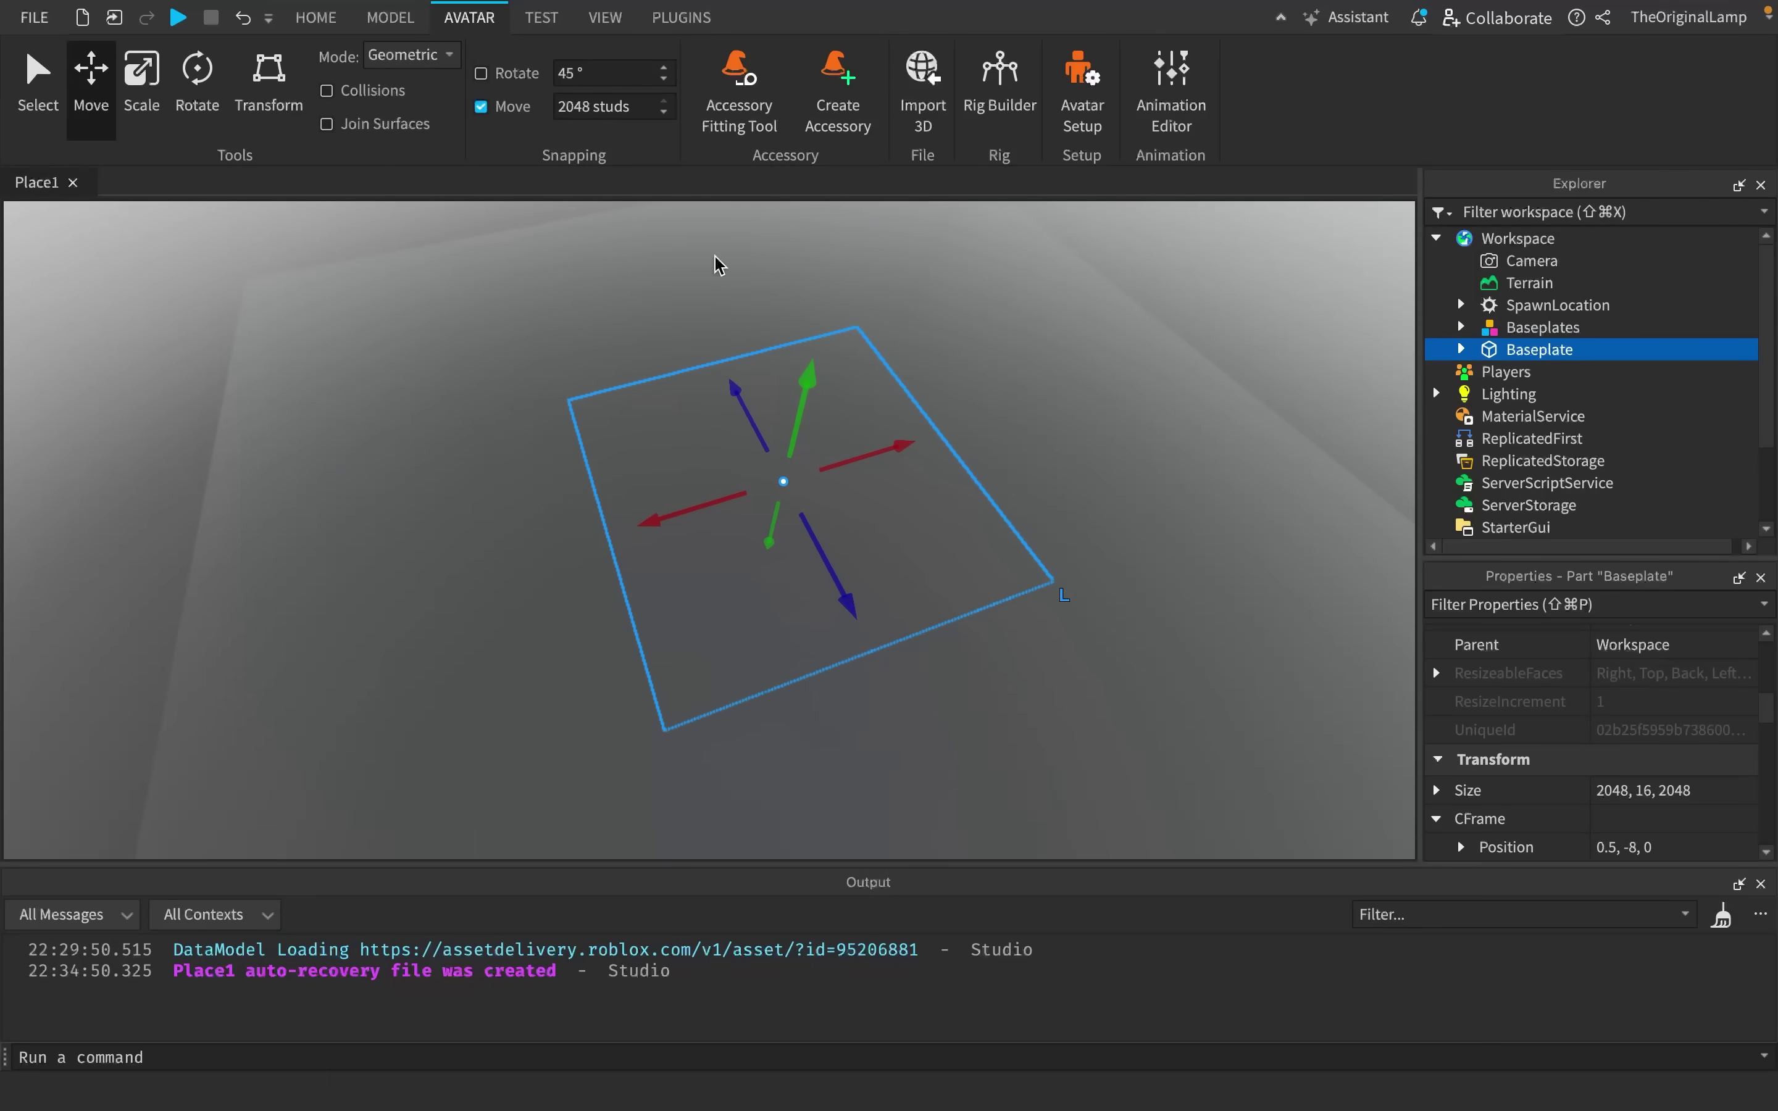
{"action": "double_click", "coordinate": [581, 107]}
{"action": "type", "text": "1"}
{"action": "right_click_drag", "start_coordinate": [1334, 364], "coordinate": [854, 563]}
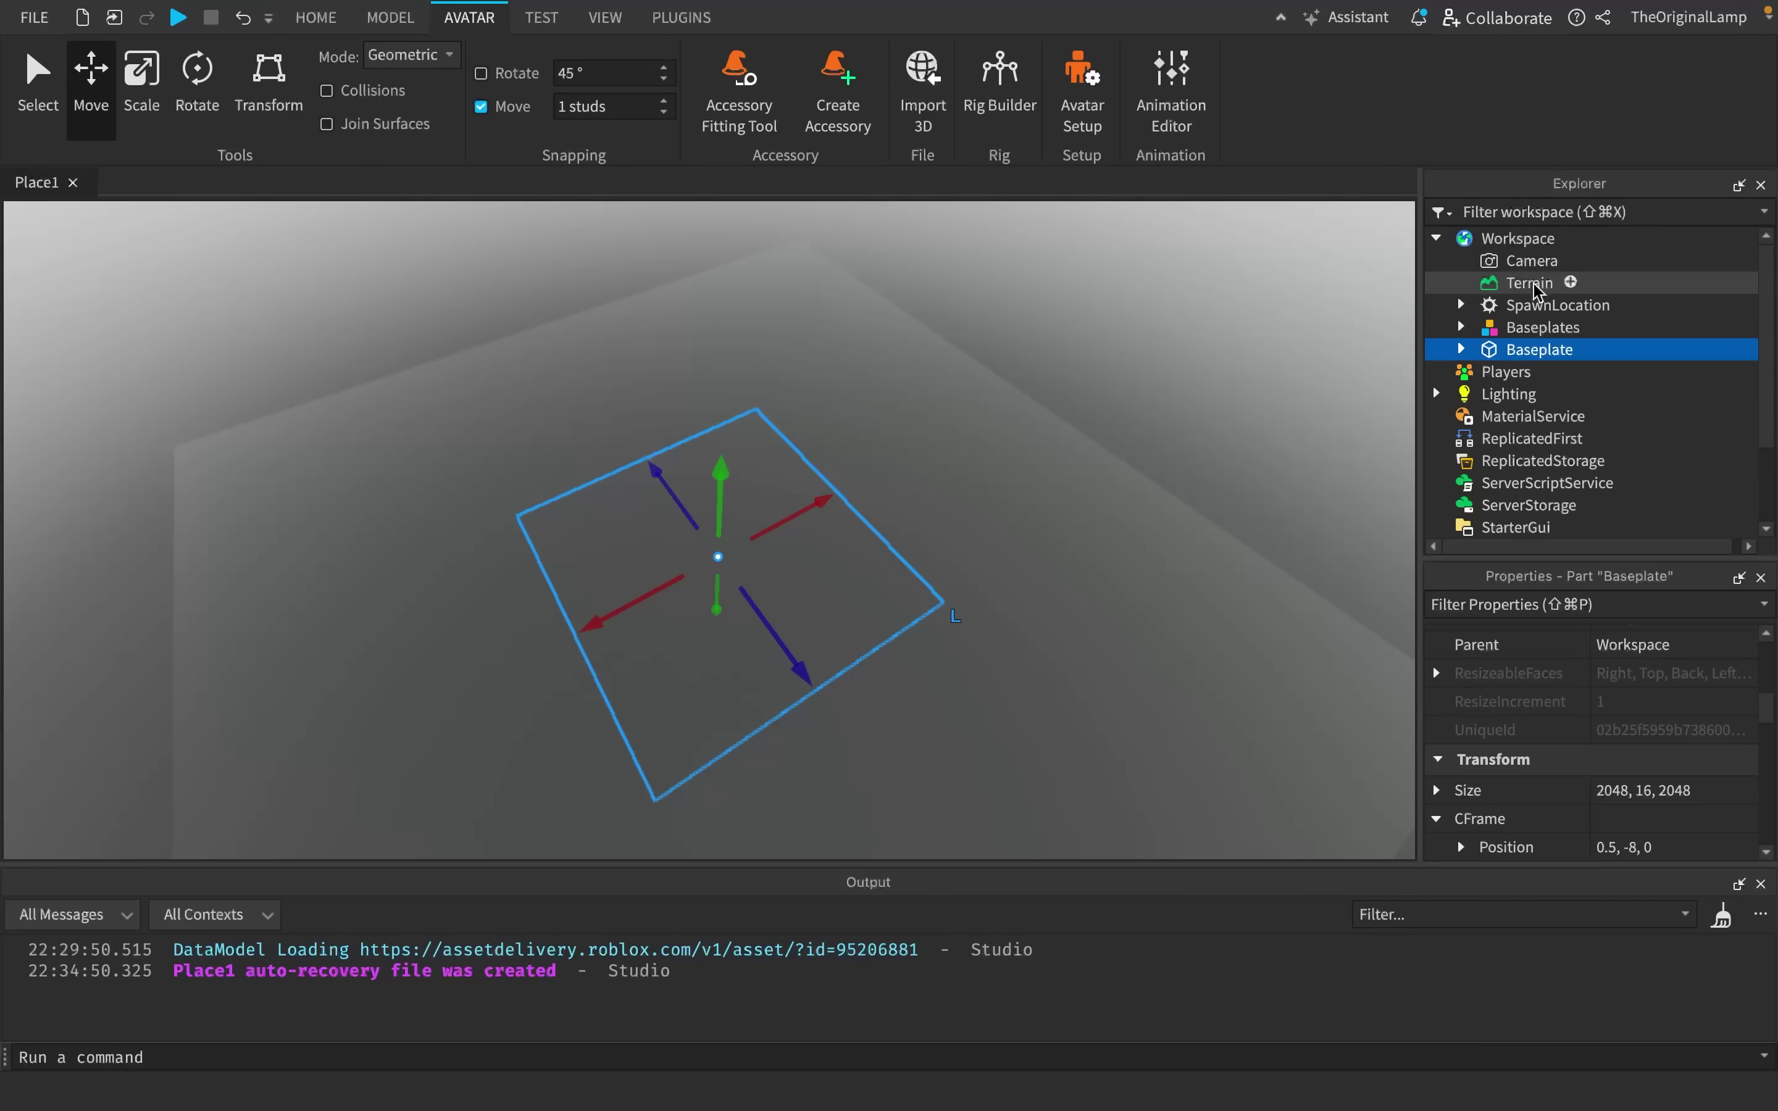
- Select the SpawnLocation and focus the view on it
{"action": "left_click", "coordinate": [1550, 305]}
{"action": "key", "text": "f"}
{"action": "right_click_drag", "start_coordinate": [1028, 471], "coordinate": [1029, 467]}
{"action": "scroll", "coordinate": [1028, 471], "scroll_direction": "down", "scroll_amount": 5}
- Add a LocalScript to StarterCharacterScripts under StarterPlayer
{"action": "left_click", "coordinate": [1436, 239]}
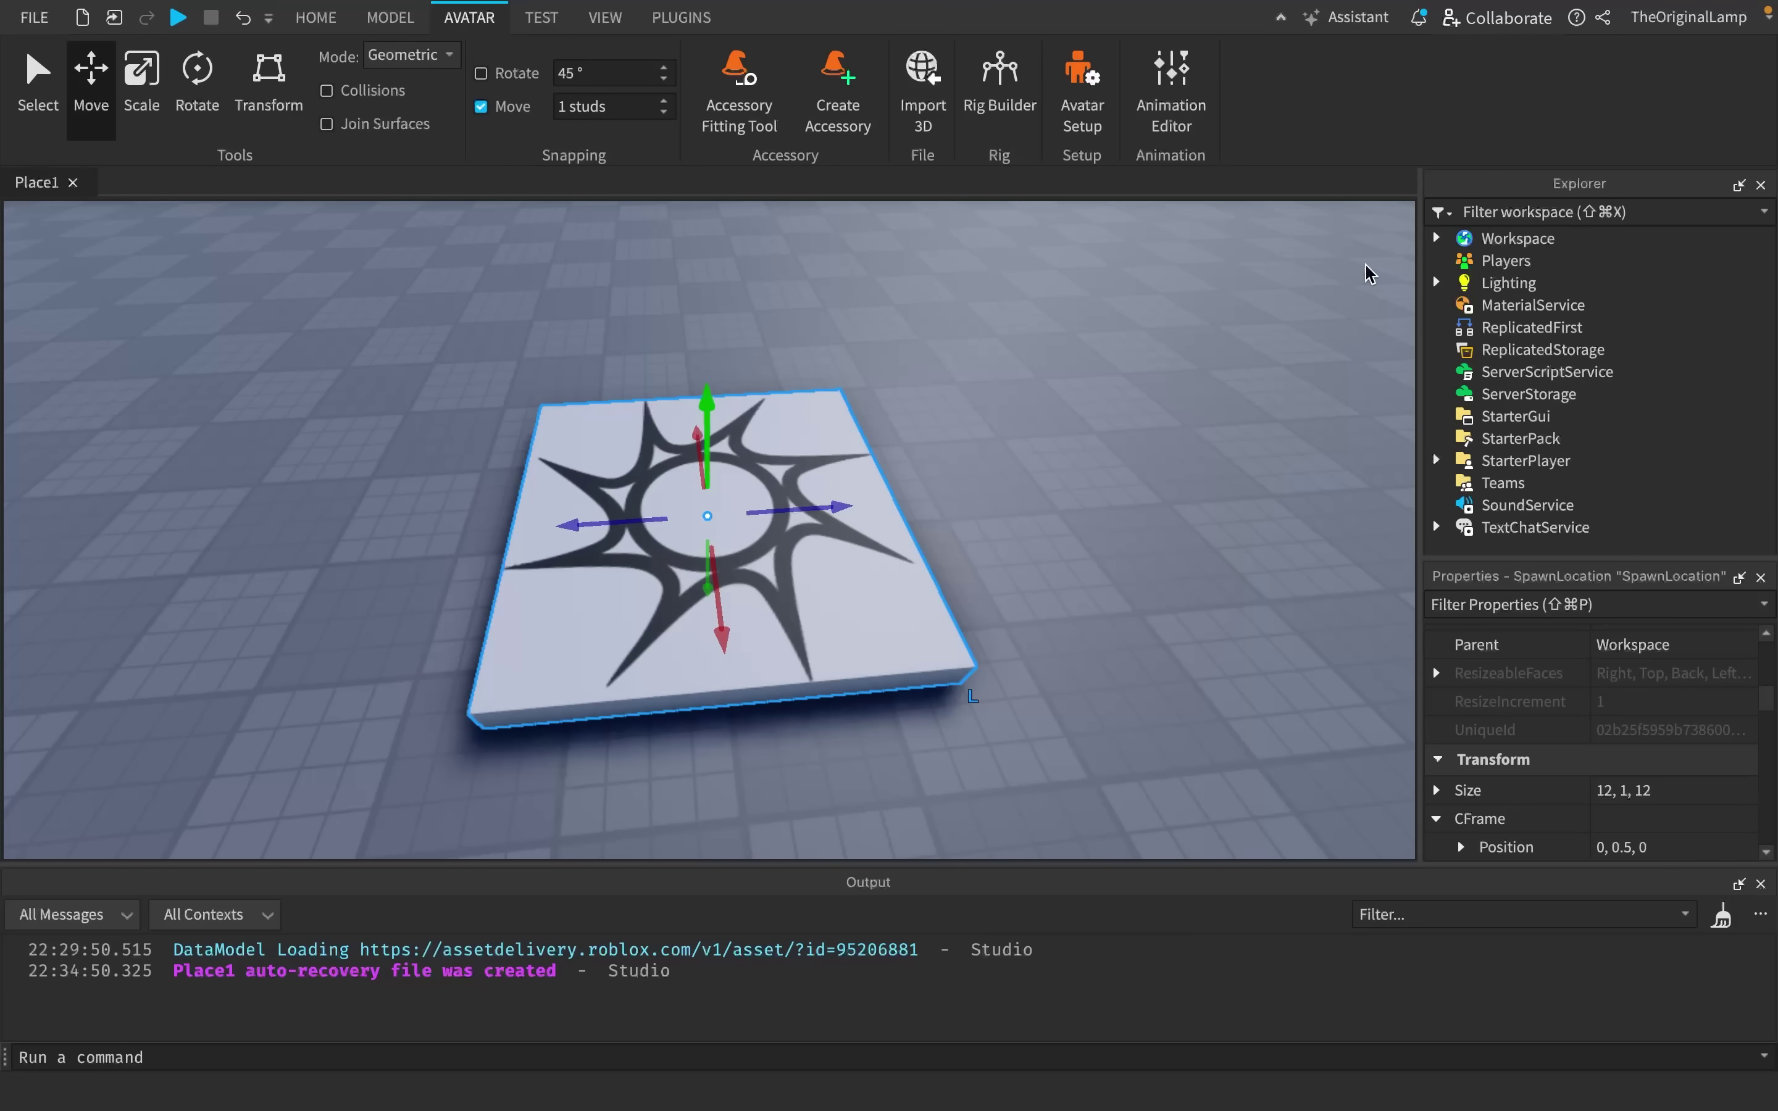
{"action": "left_click", "coordinate": [1437, 460]}
{"action": "scroll", "coordinate": [1690, 448], "scroll_direction": "down", "scroll_amount": 2}
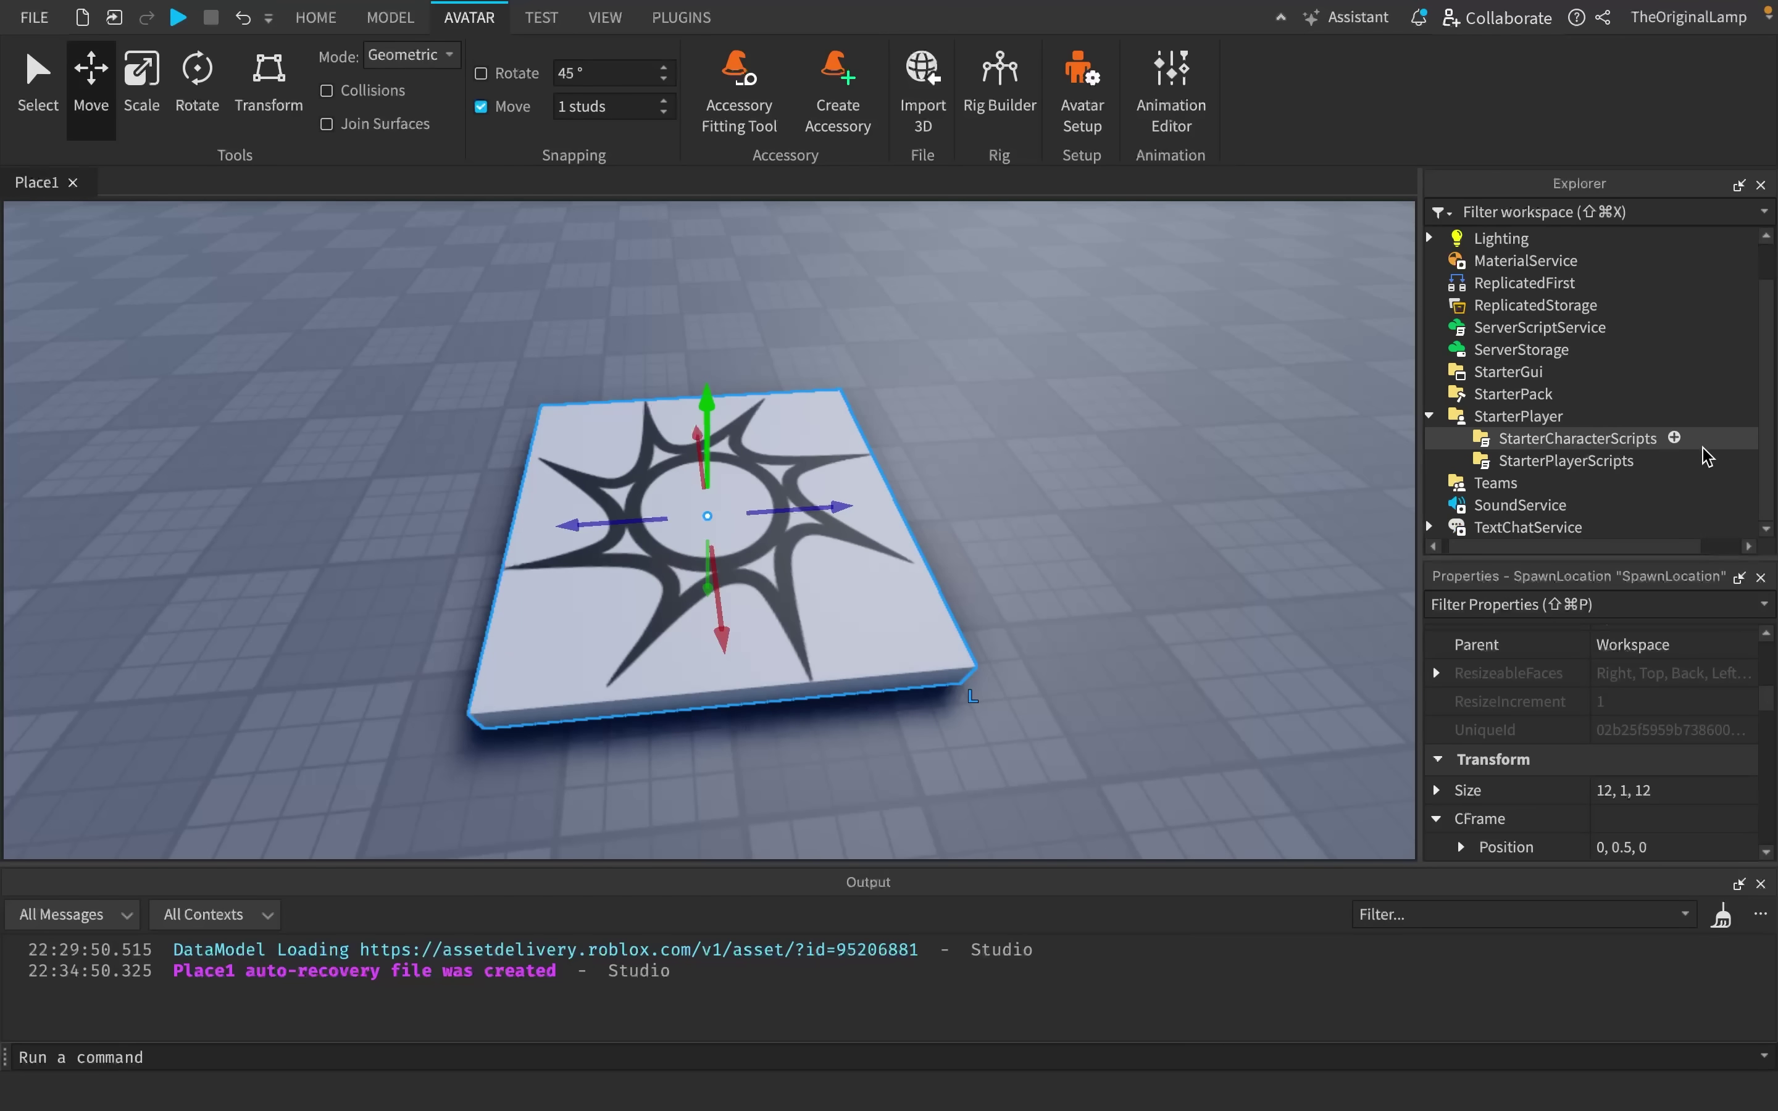
{"action": "left_click", "coordinate": [1677, 440]}
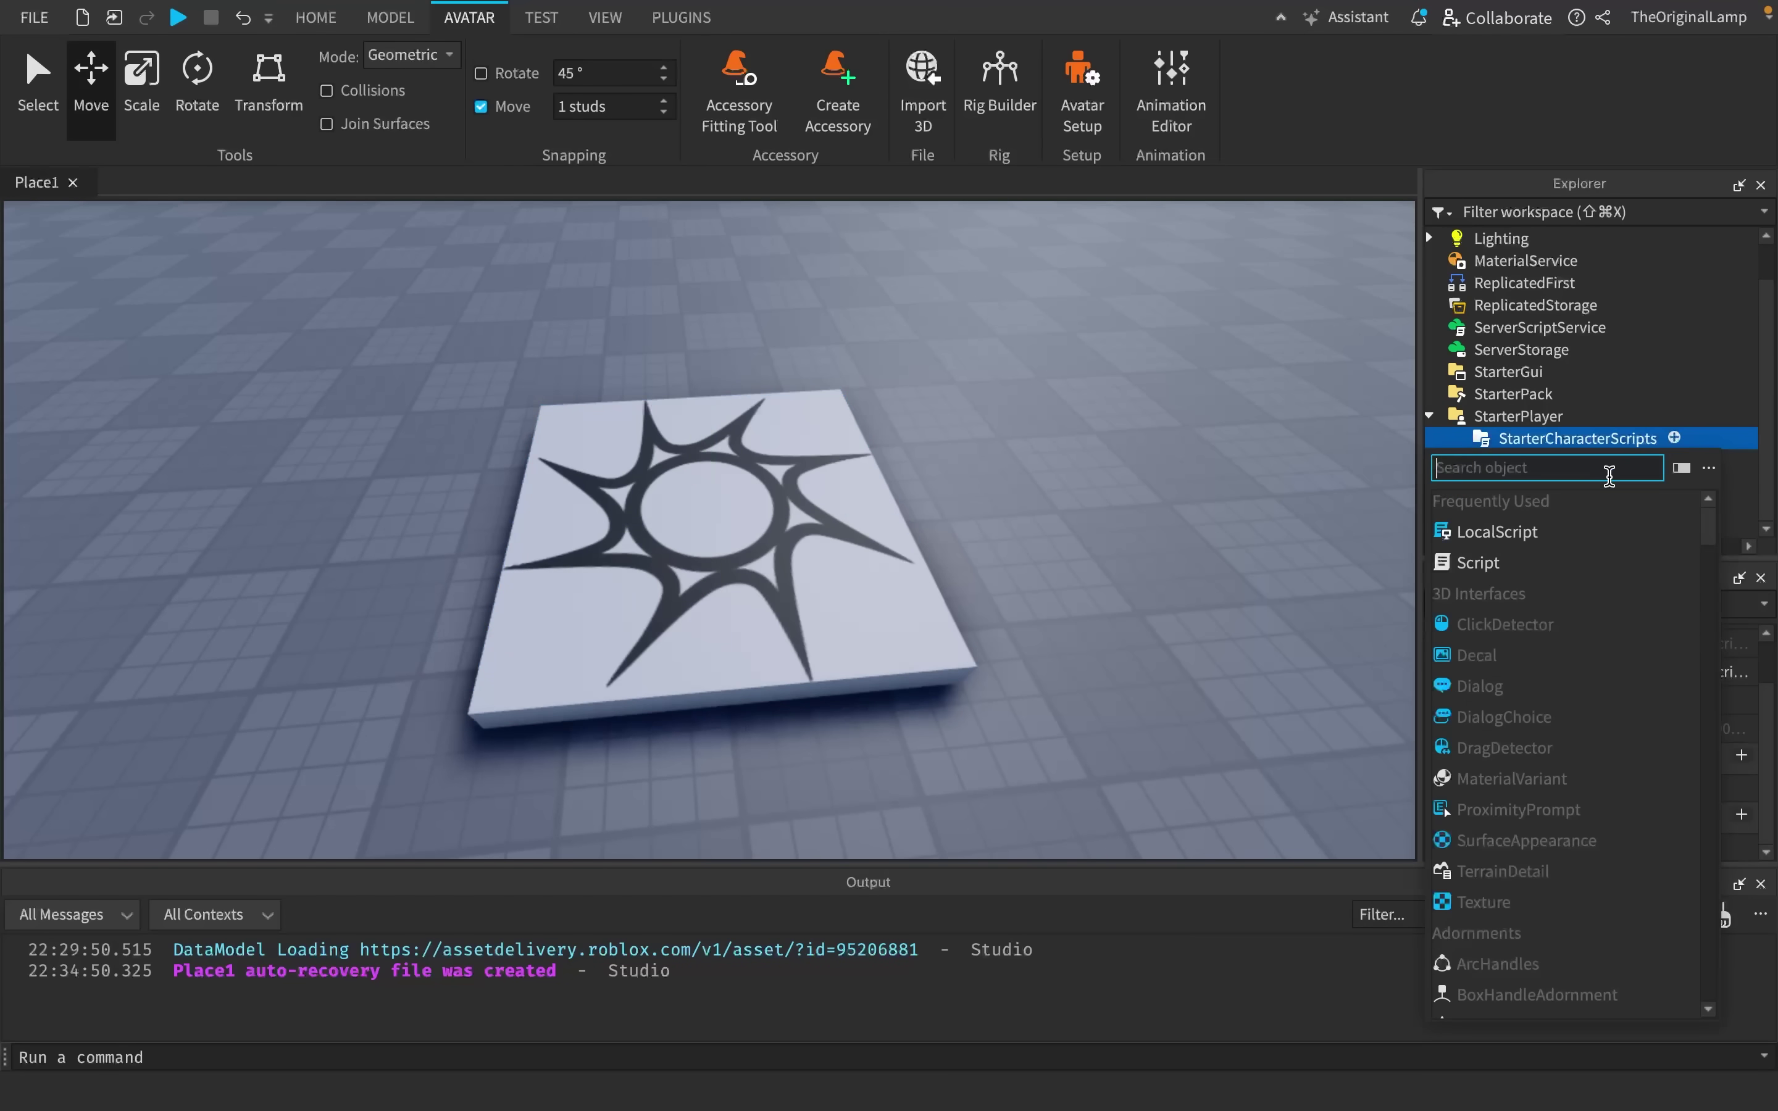
{"action": "left_click", "coordinate": [1536, 524]}
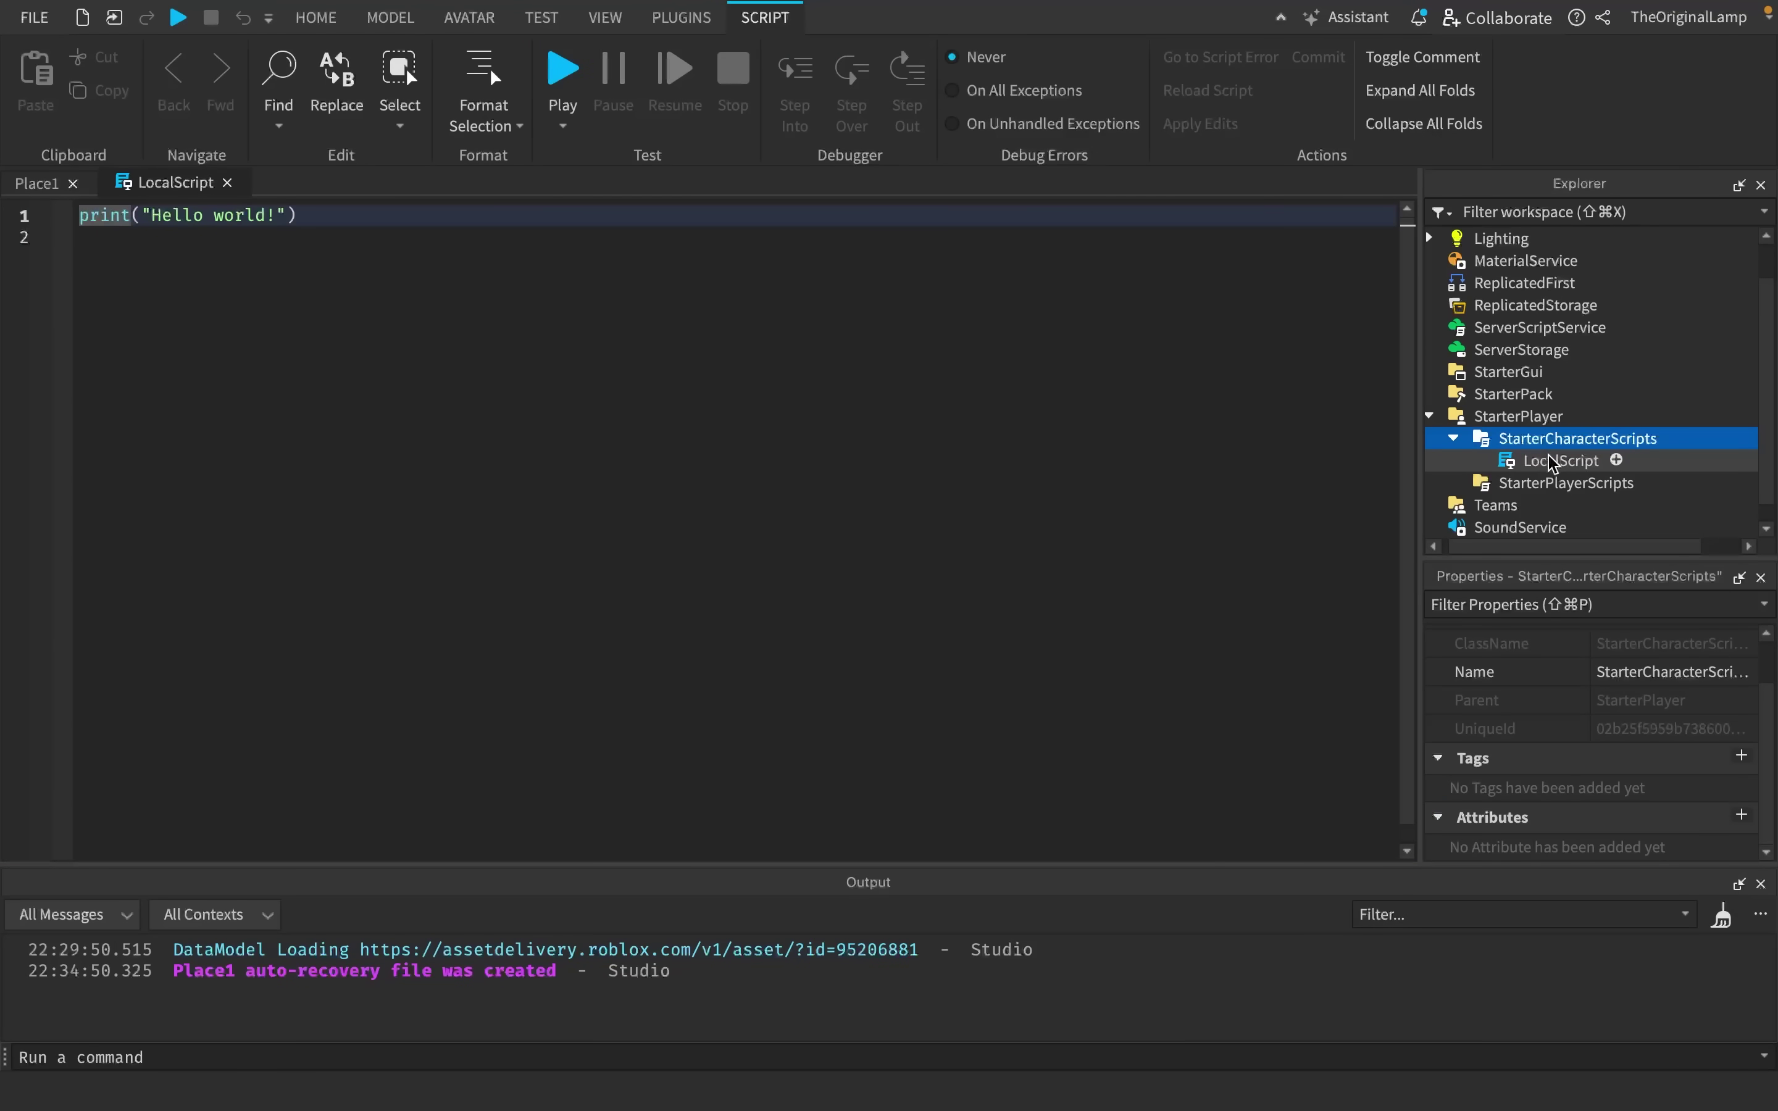
{"action": "left_click", "coordinate": [1569, 463]}
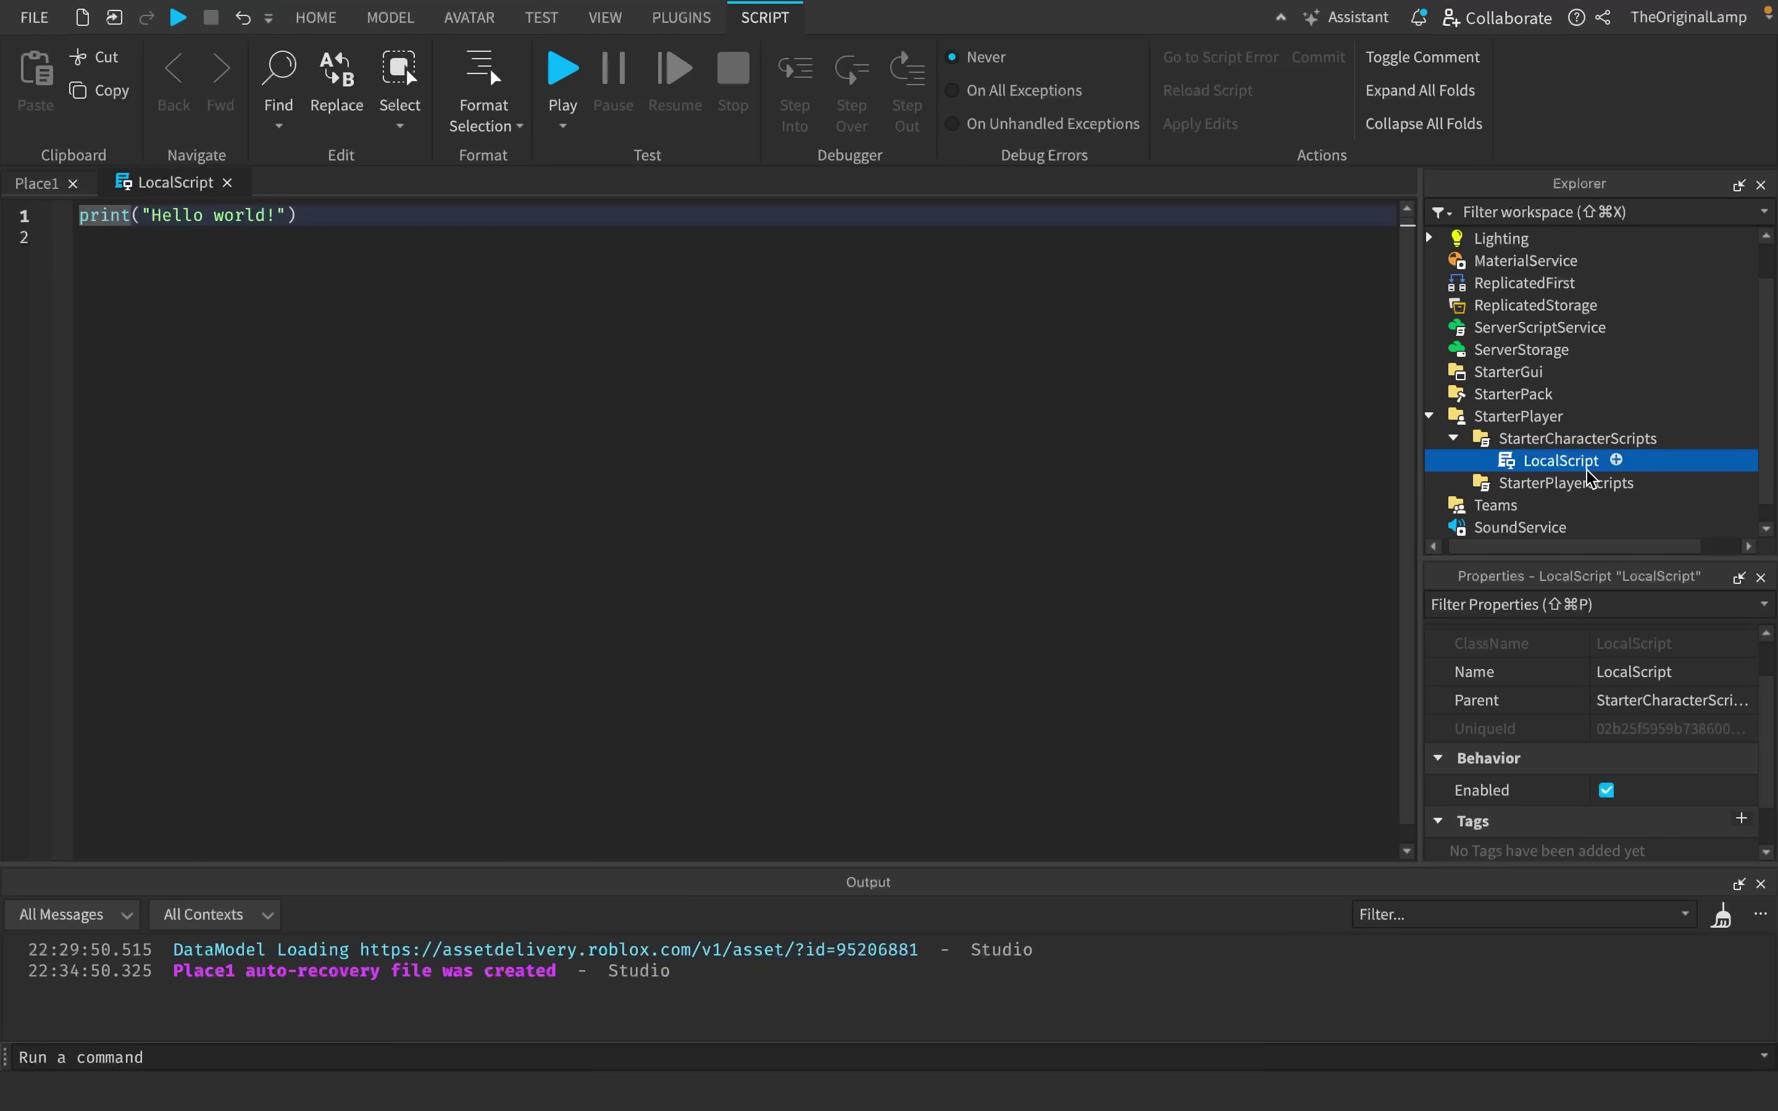
- Replace the LocalScript's default code with "local char = script.Parent"
{"action": "left_click", "coordinate": [559, 209]}
{"action": "key", "text": "ctrl+a"}
{"action": "key", "text": "BackSpace"}
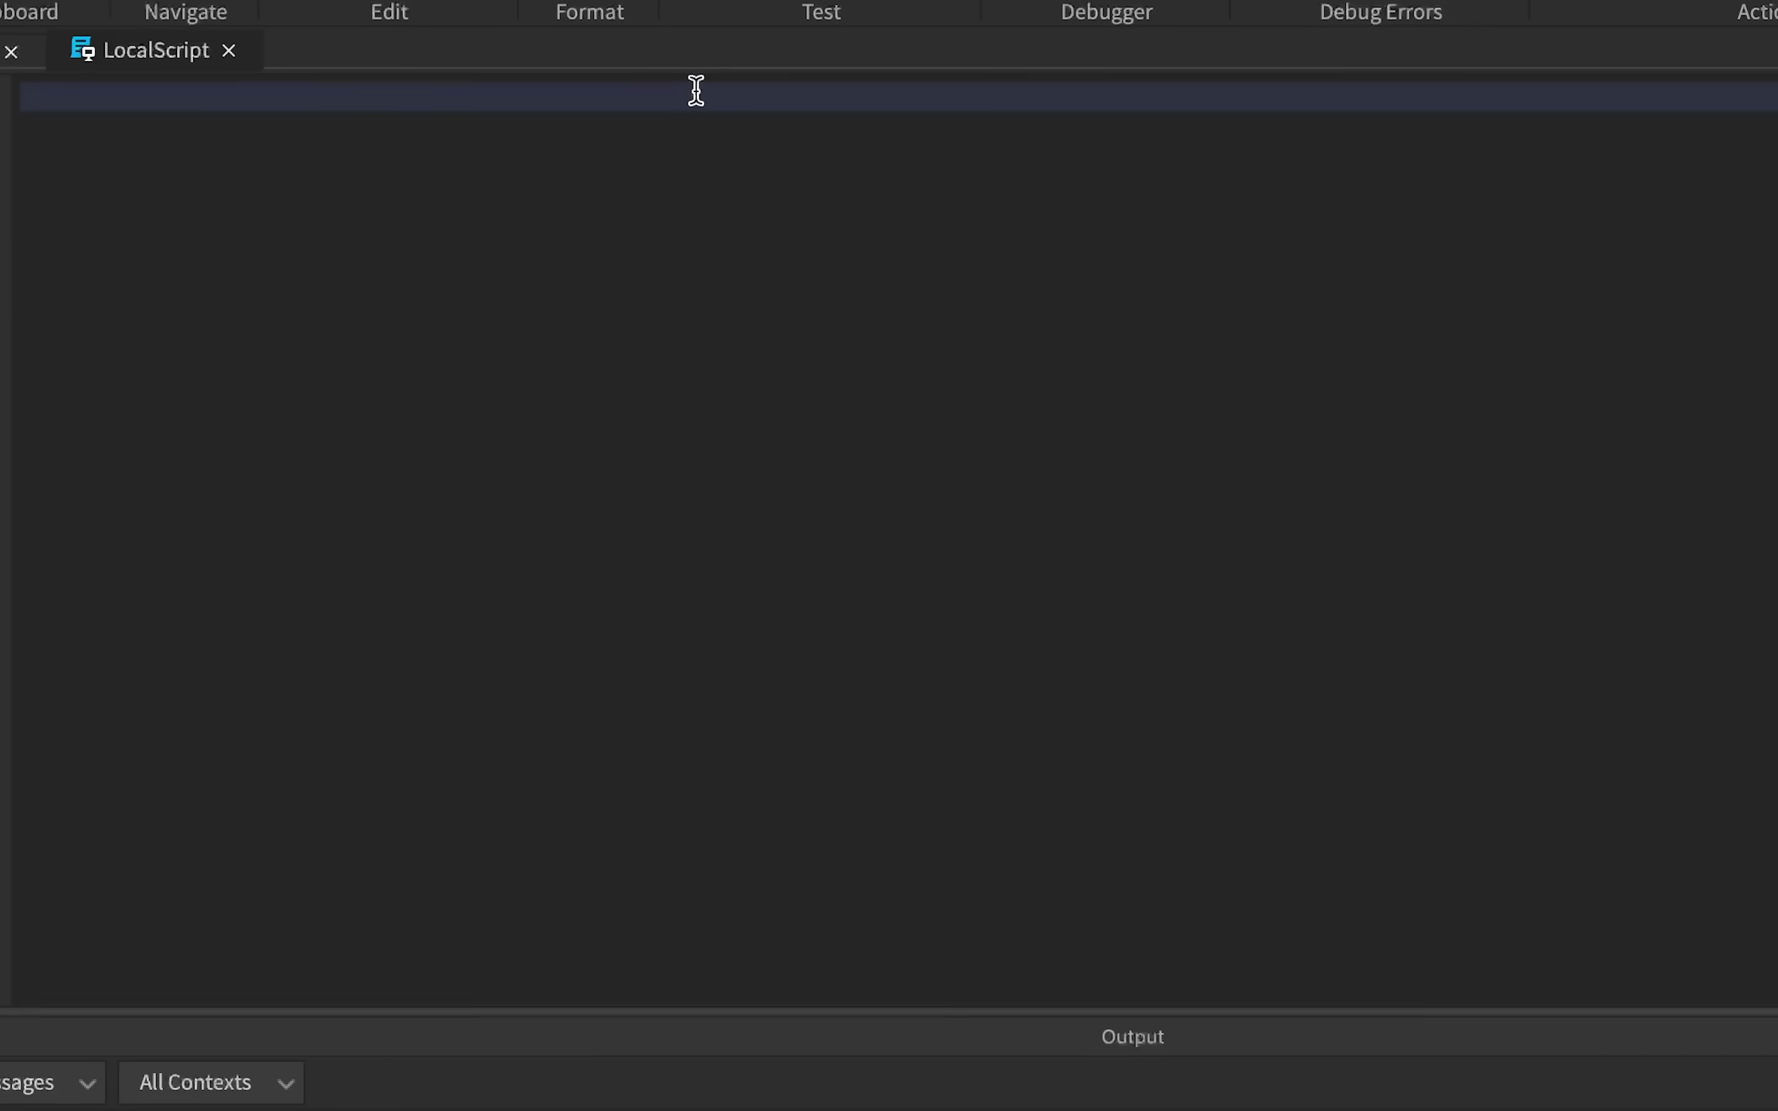
{"action": "type", "text": "local char = script.Parent"}
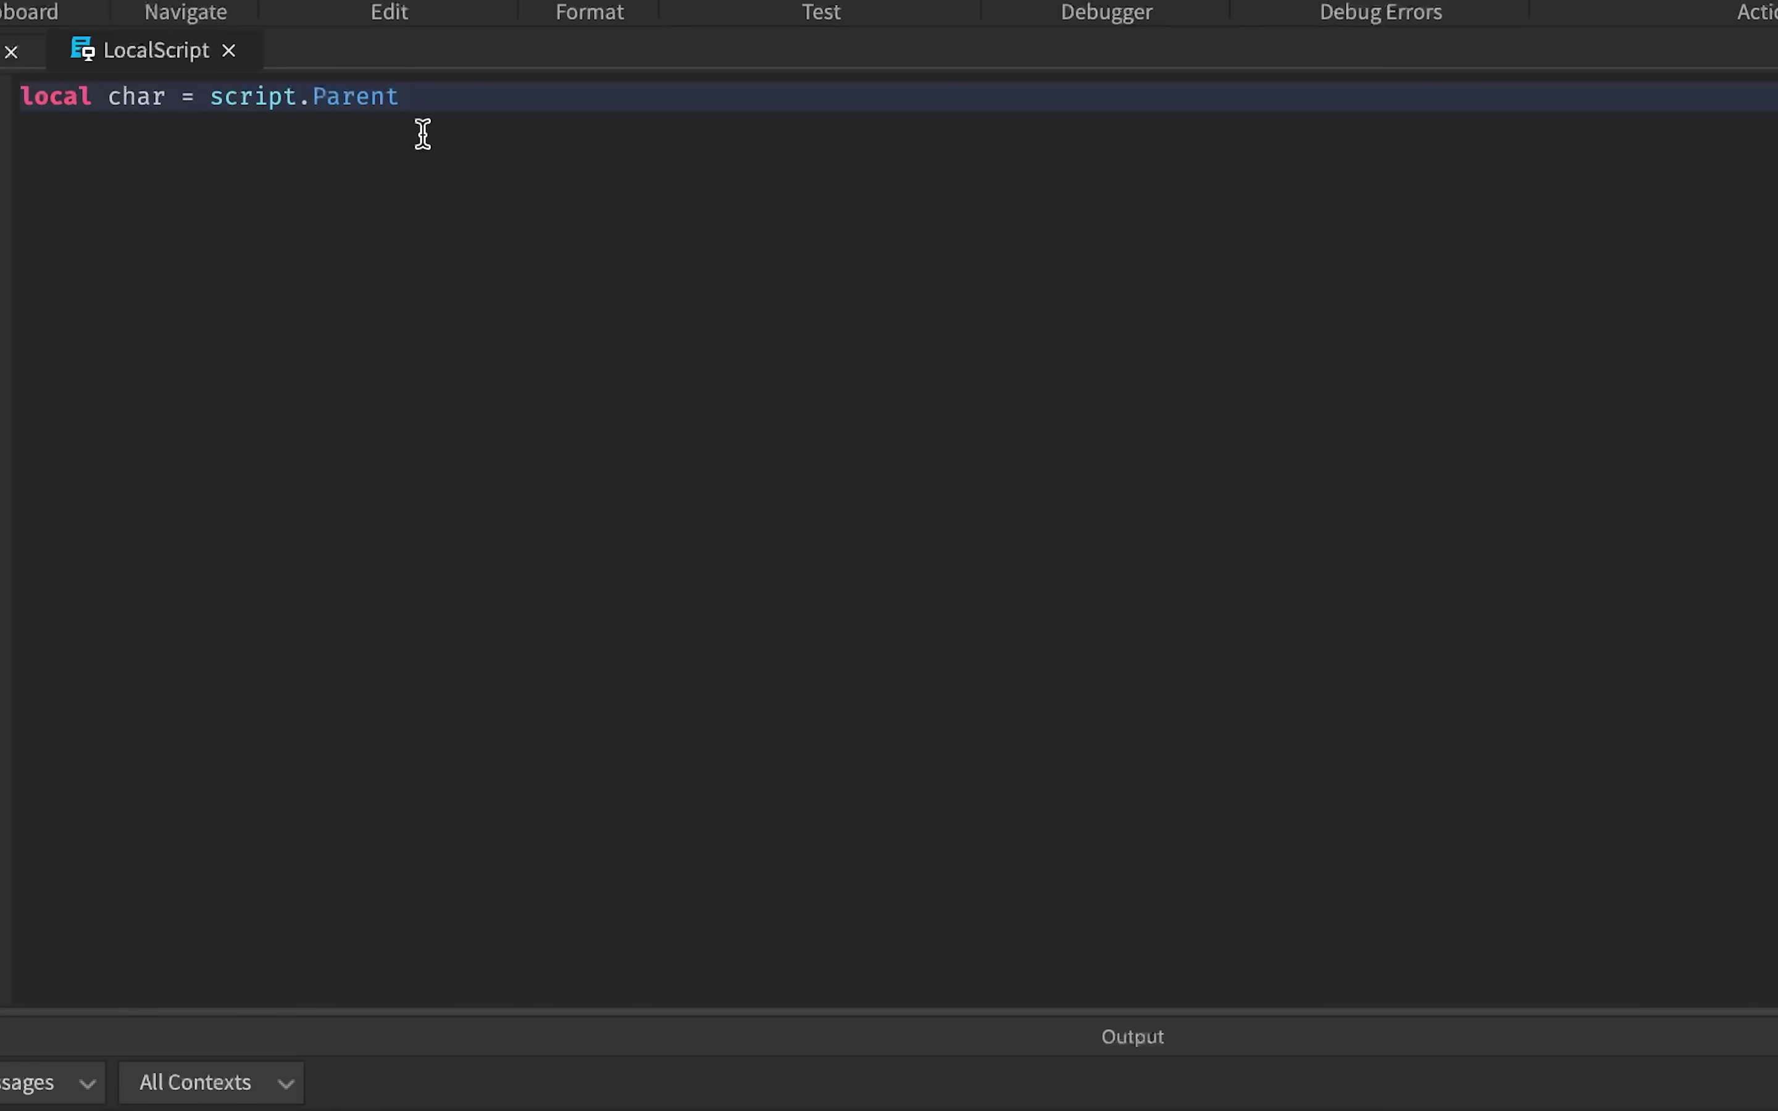
- Add a "while task.wait(1) do" loop with its closing end below the char variable
{"action": "key", "text": "Return"}
{"action": "key", "text": "Return"}
{"action": "type", "text": "while task.w"}
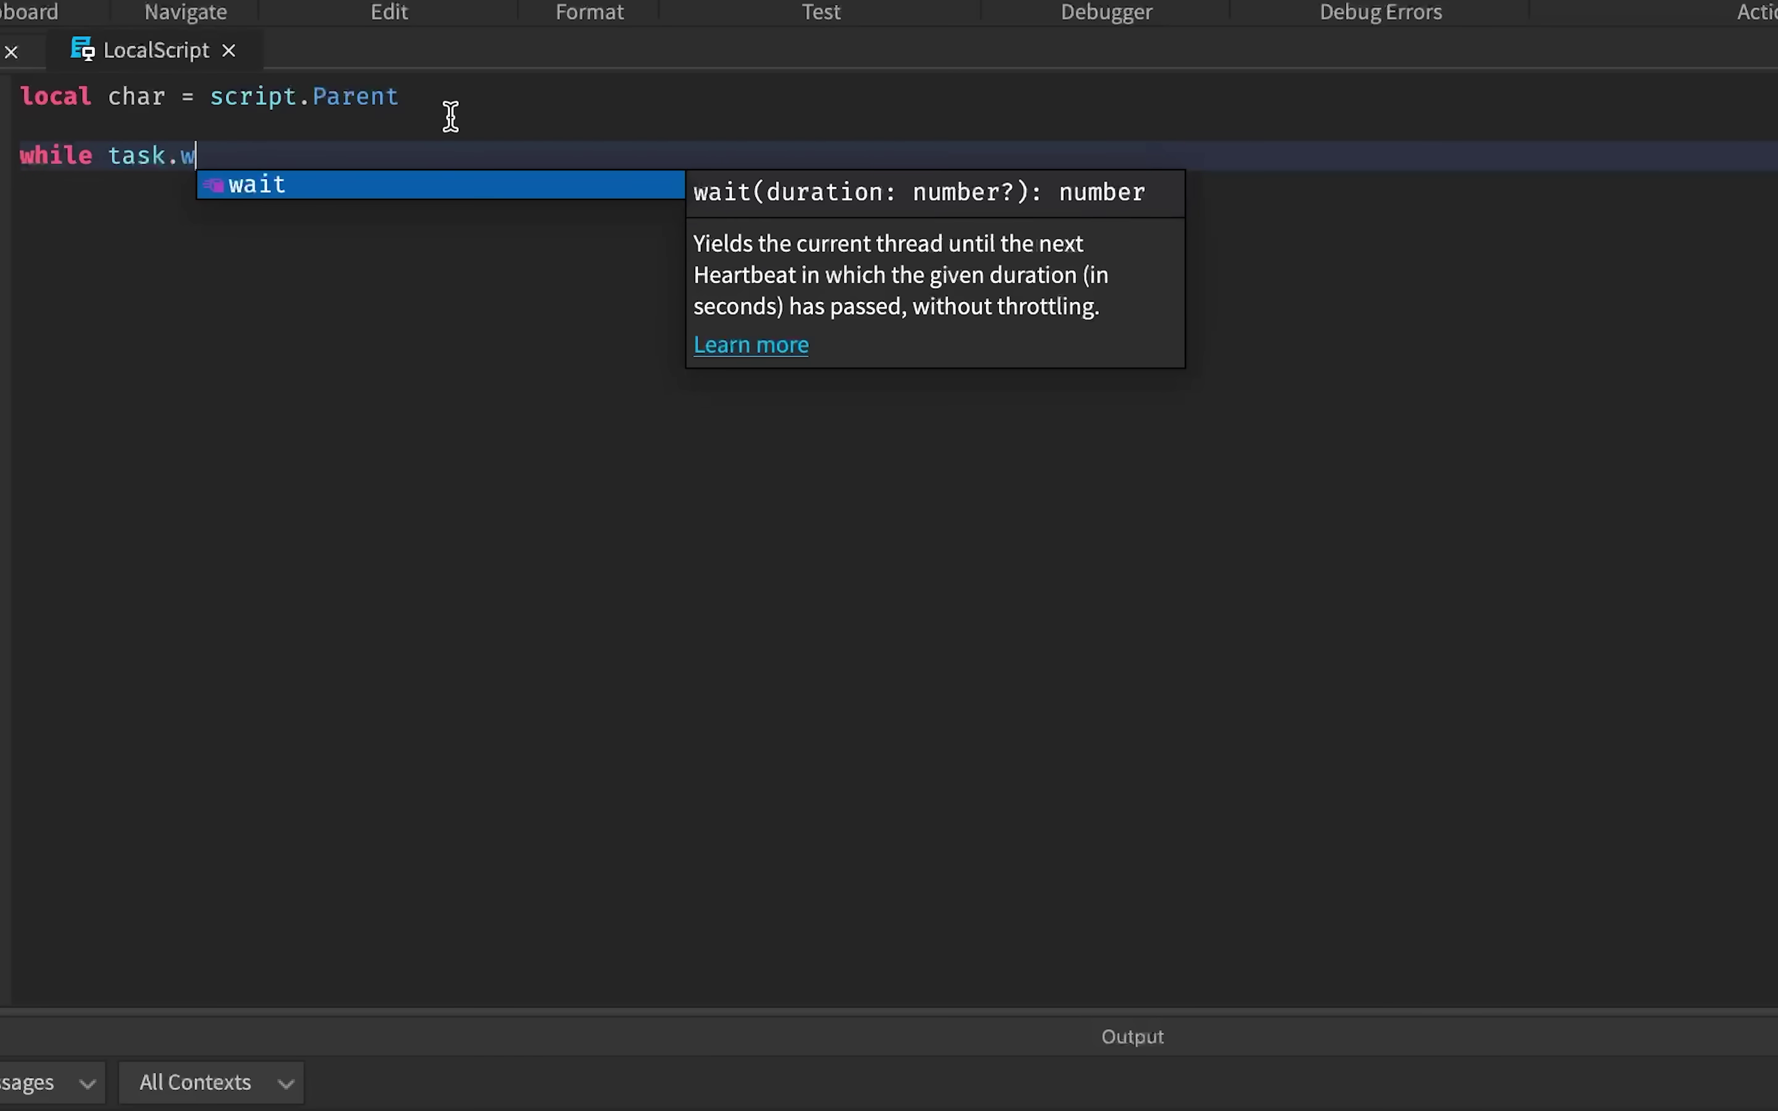
{"action": "type", "text": "ait(1) do"}
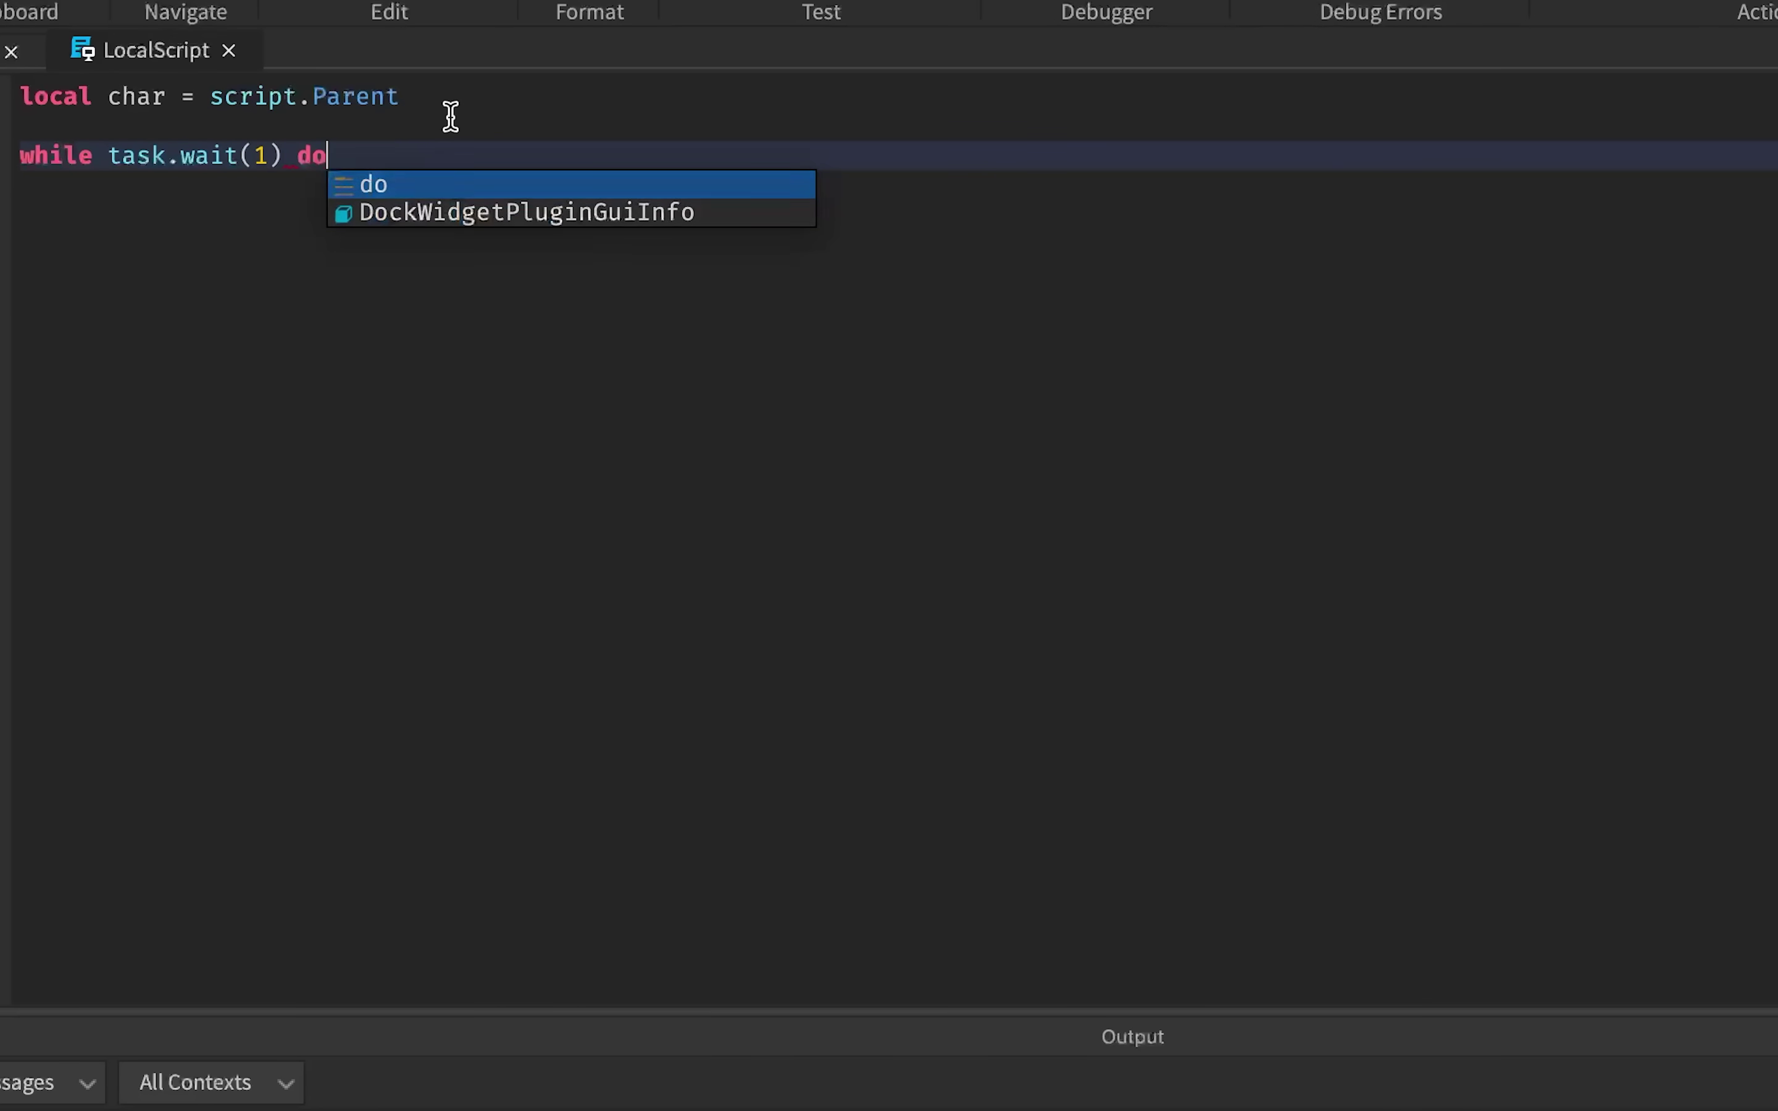
{"action": "key", "text": "Return"}
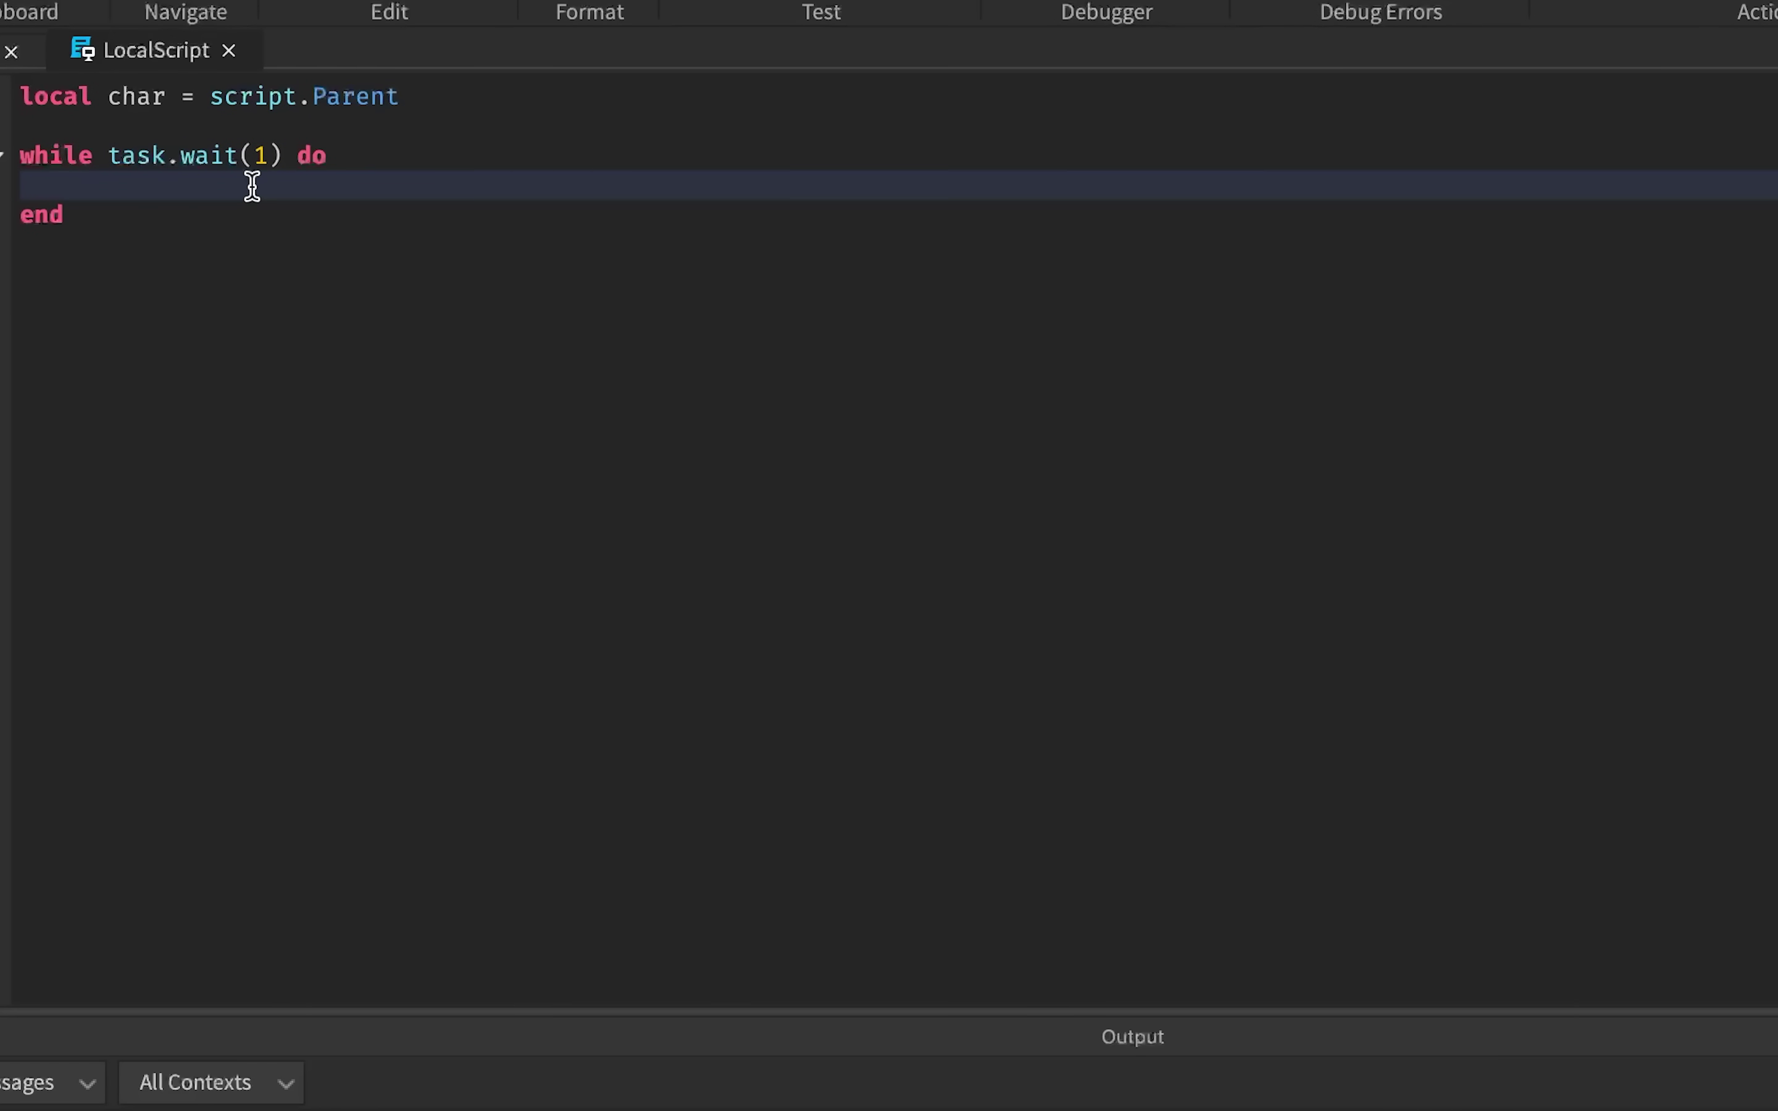
- Begin the assignment "char.Humanoid.WalkSpeed =" inside the while loop
{"action": "type", "text": "char.Humanoid.WalkSpeed ="}
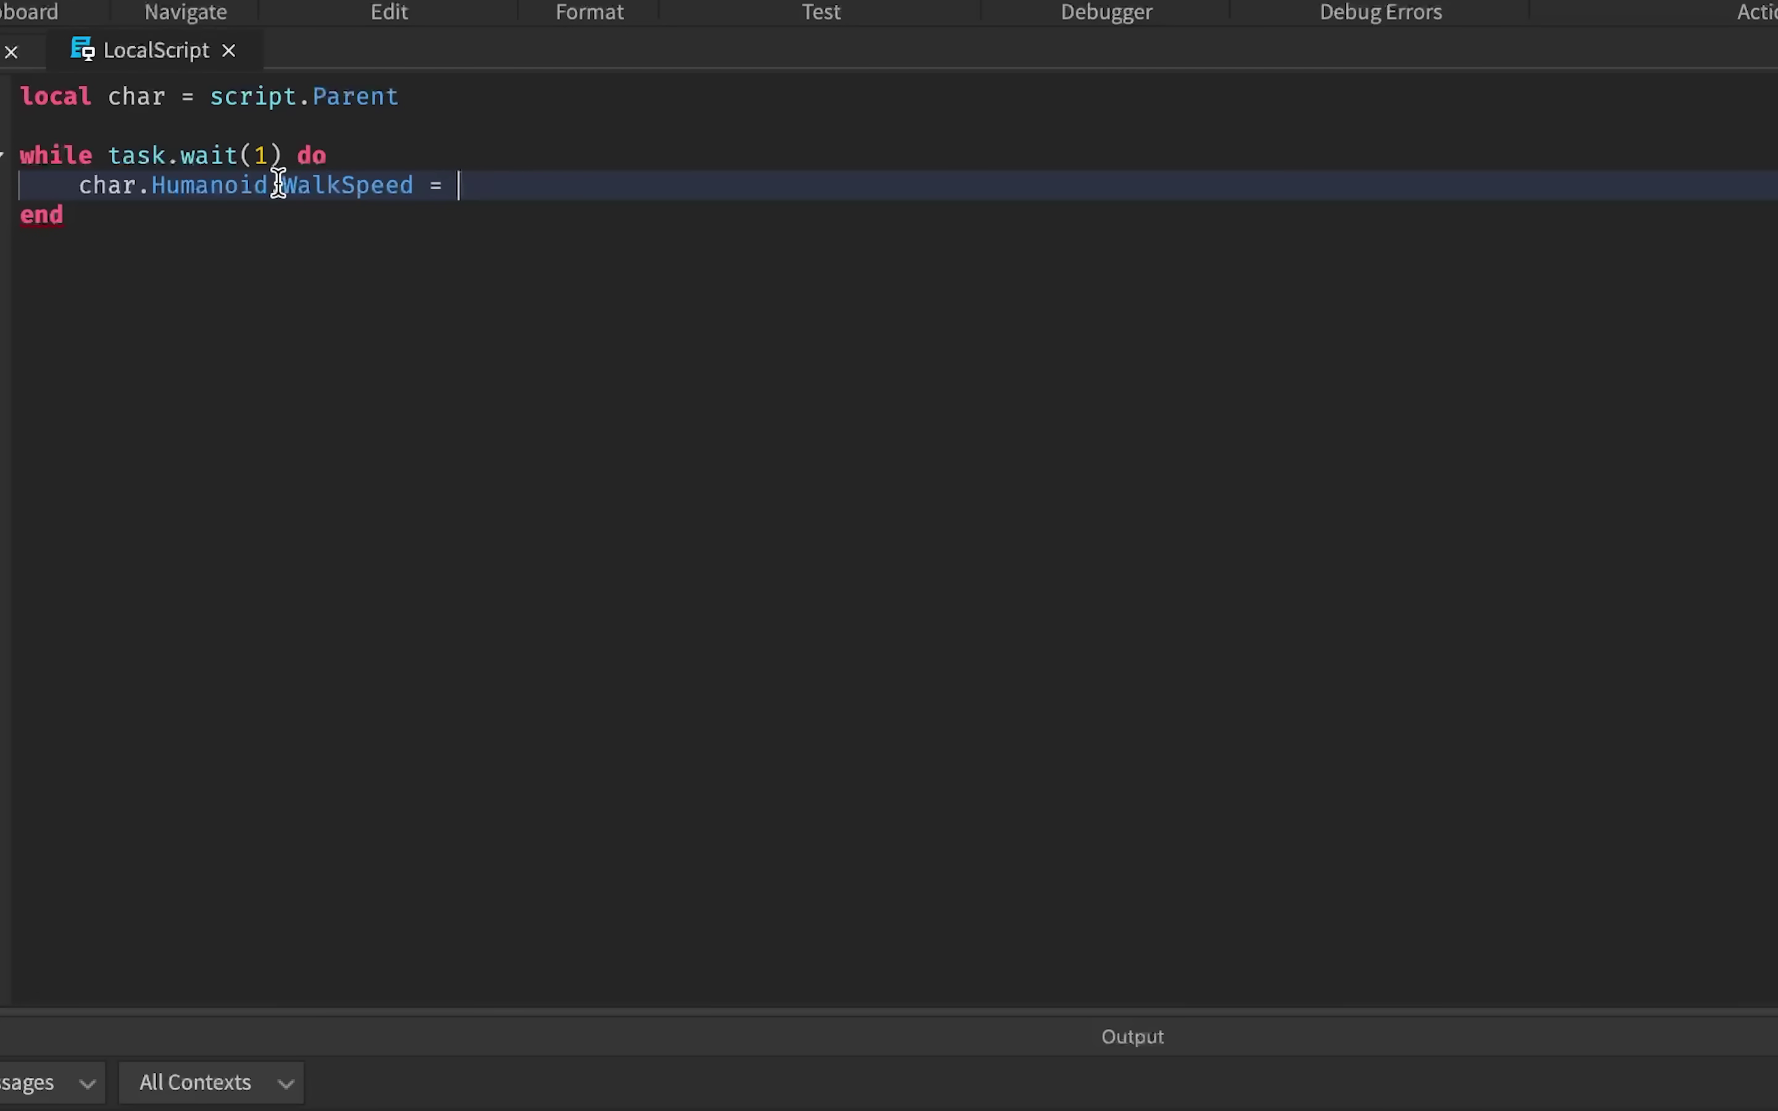
{"action": "left_click_drag", "start_coordinate": [275, 184], "coordinate": [409, 184]}
{"action": "left_click", "coordinate": [489, 192]}
- Declare "local speed = 16" below the char variable and assign speed to the humanoid's WalkSpeed inside the loop
{"action": "left_click", "coordinate": [468, 114]}
{"action": "key", "text": "Return"}
{"action": "key", "text": "Up"}
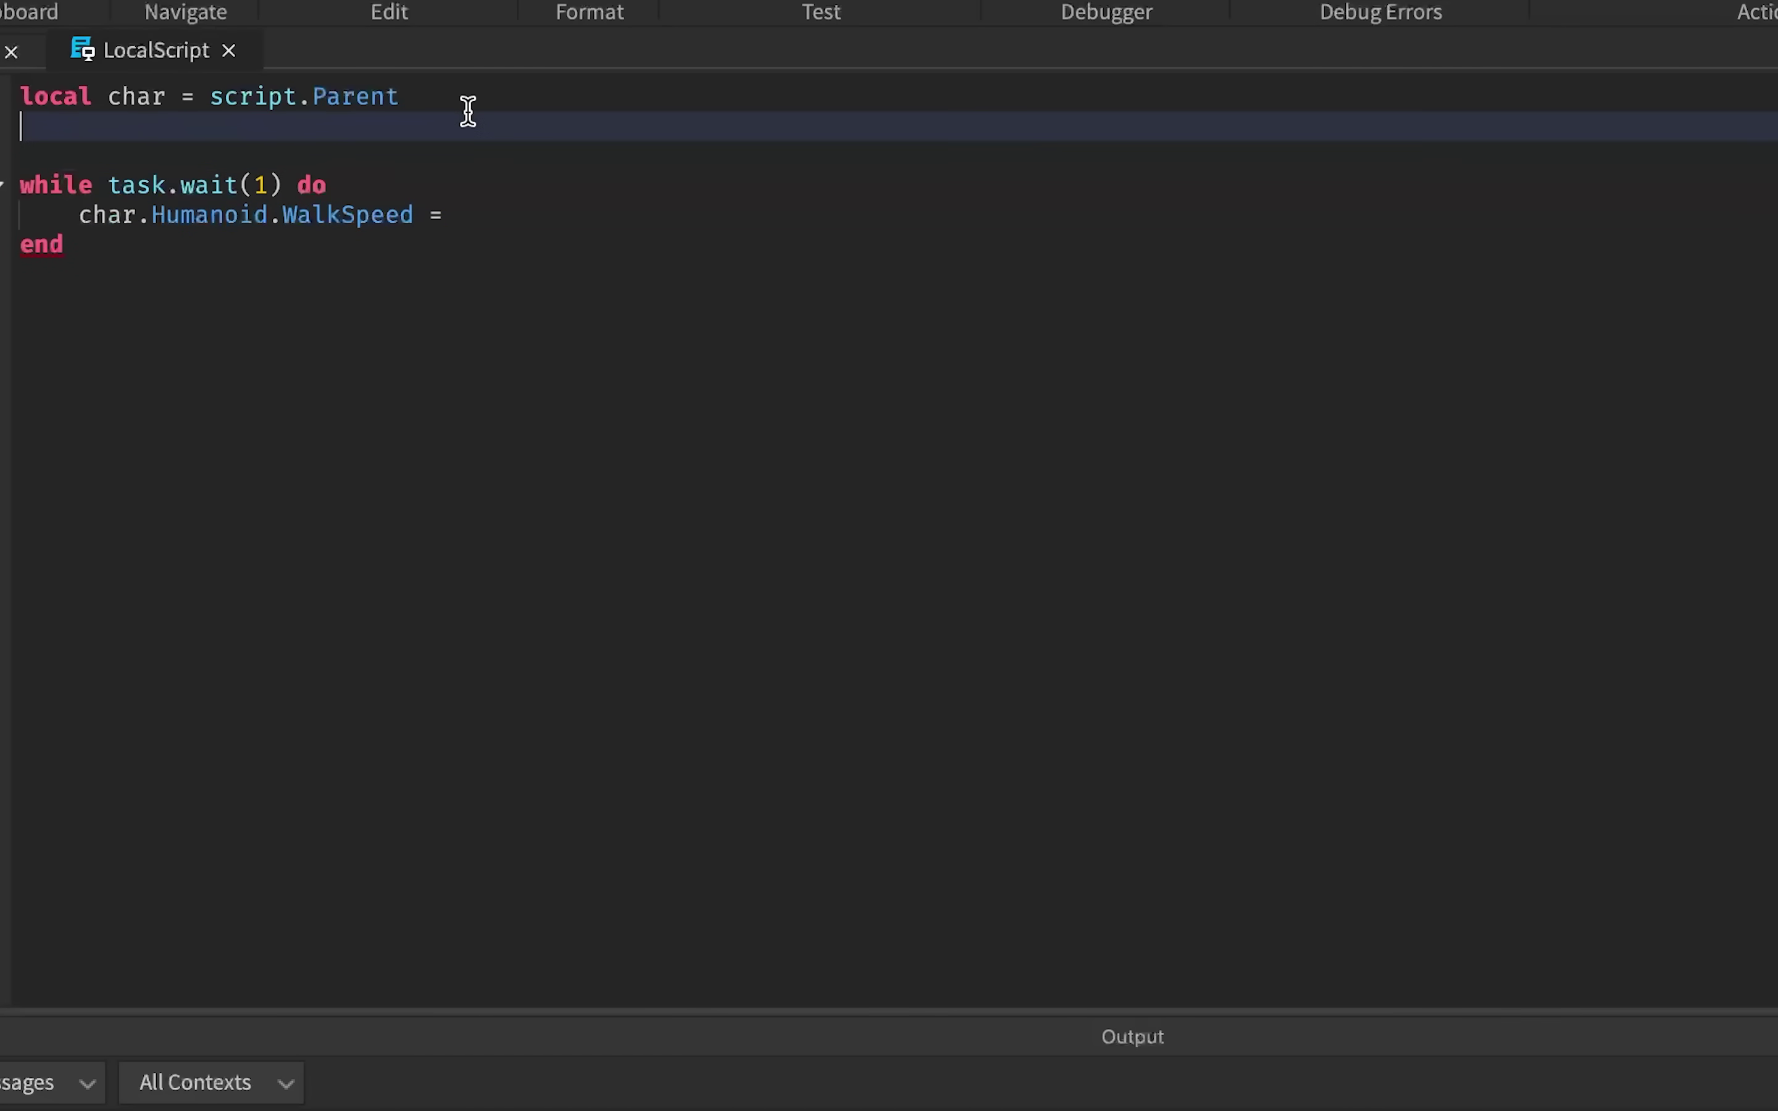
{"action": "type", "text": "local speed"}
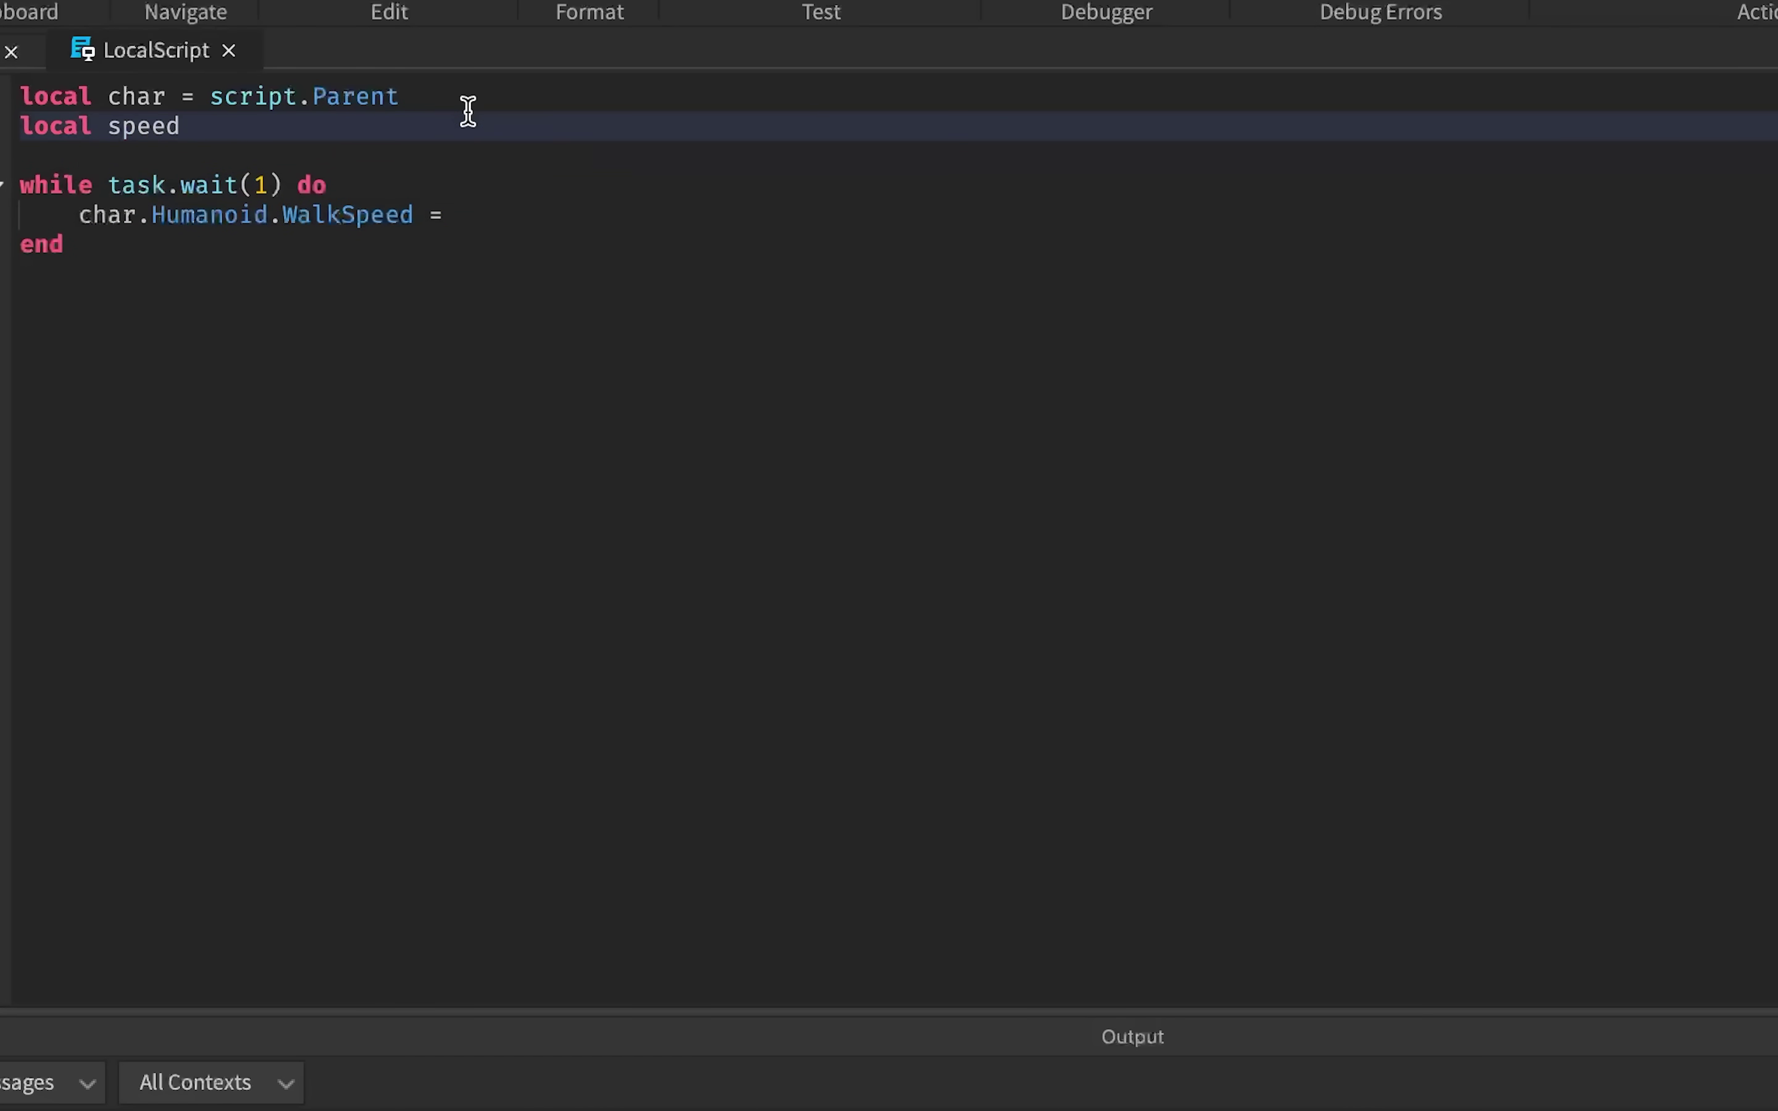
{"action": "type", "text": " = 16"}
{"action": "left_click", "coordinate": [480, 220]}
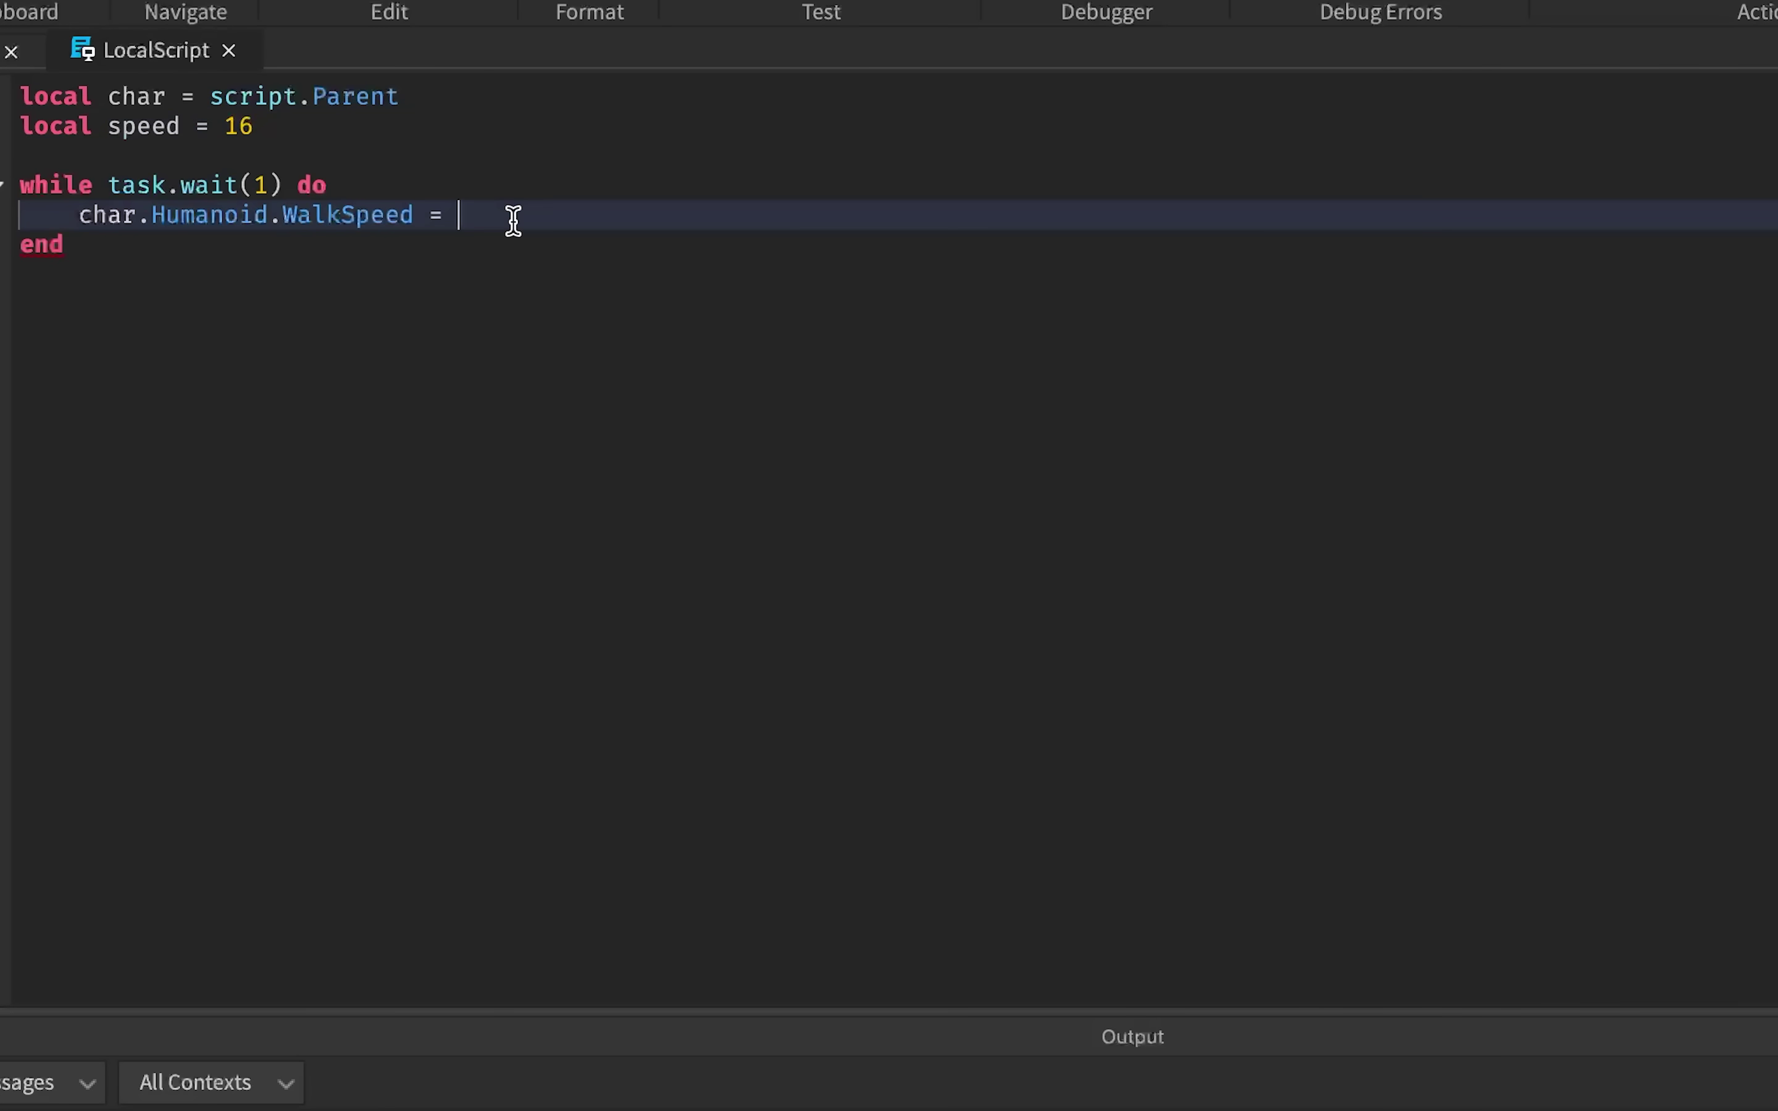
{"action": "type", "text": "speed"}
- Add "speed *= 1.1" at the start of the while loop, with a blank line before the WalkSpeed assignment
{"action": "left_click", "coordinate": [426, 186]}
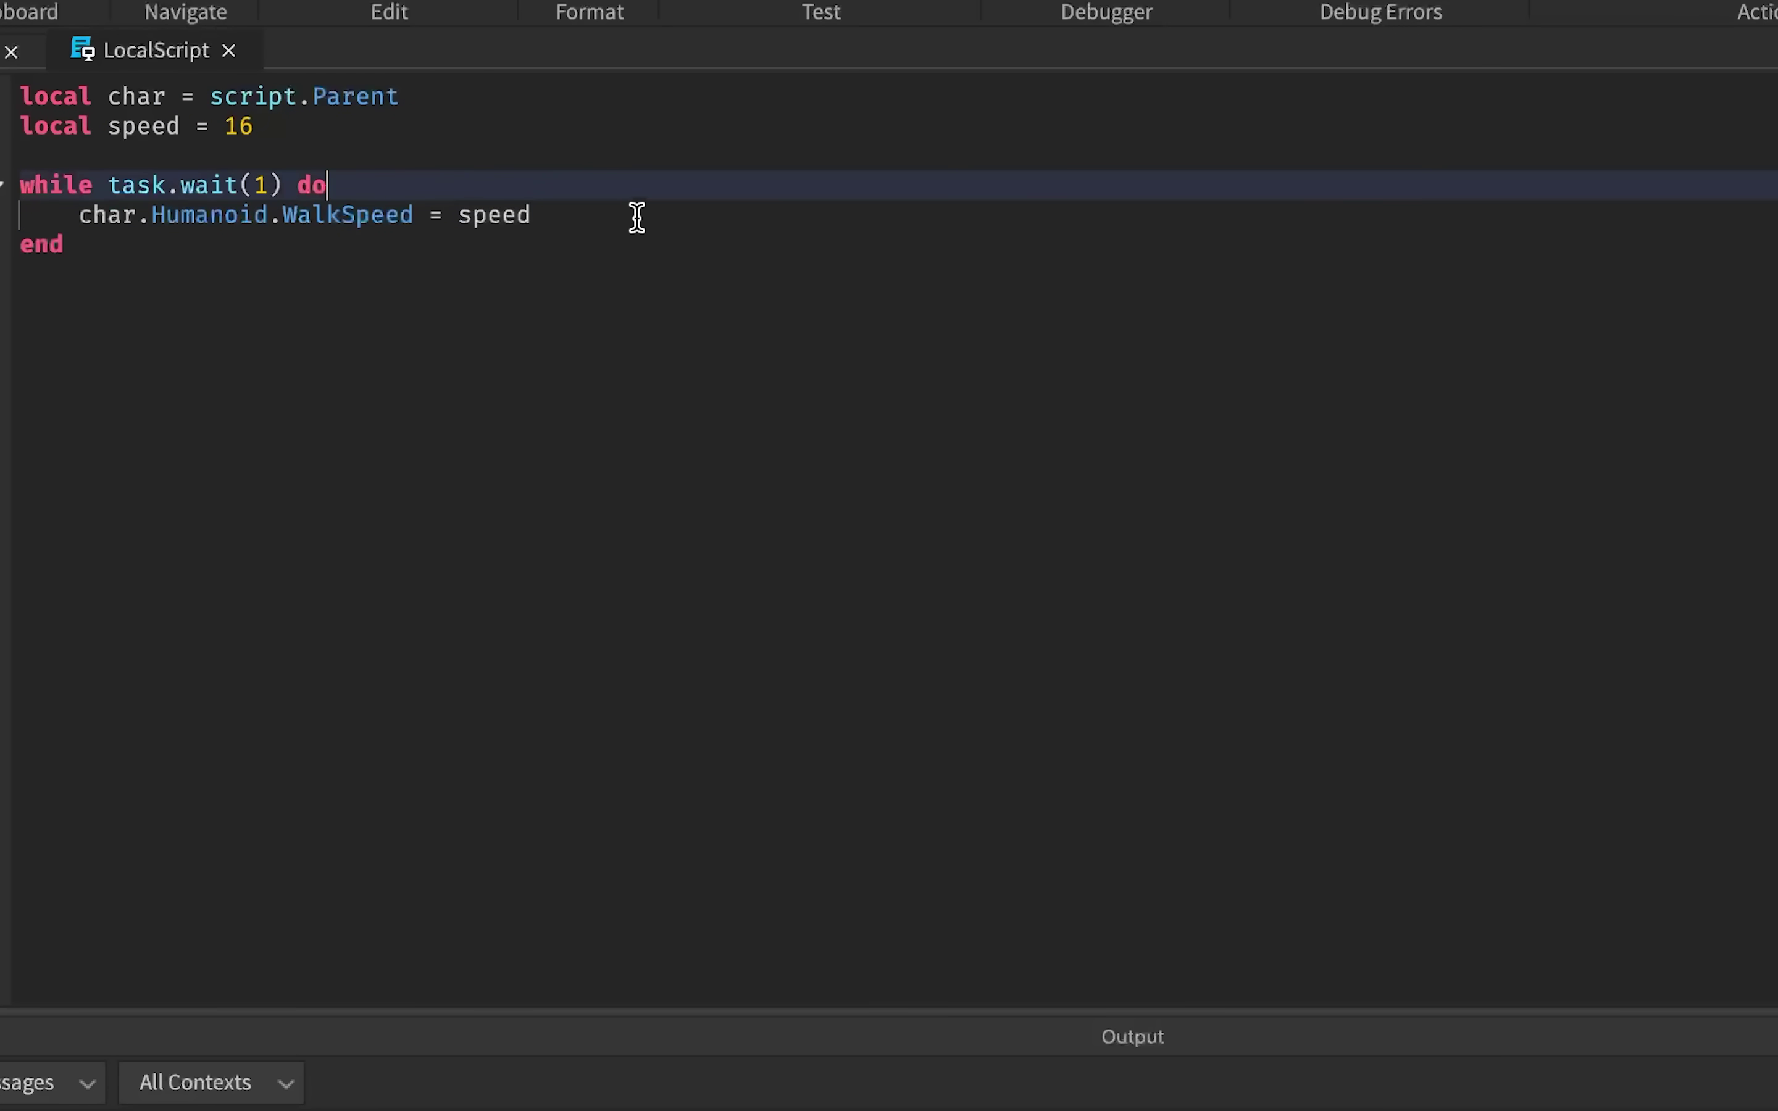
{"action": "key", "text": "Return"}
{"action": "key", "text": "Return"}
{"action": "key", "text": "Up"}
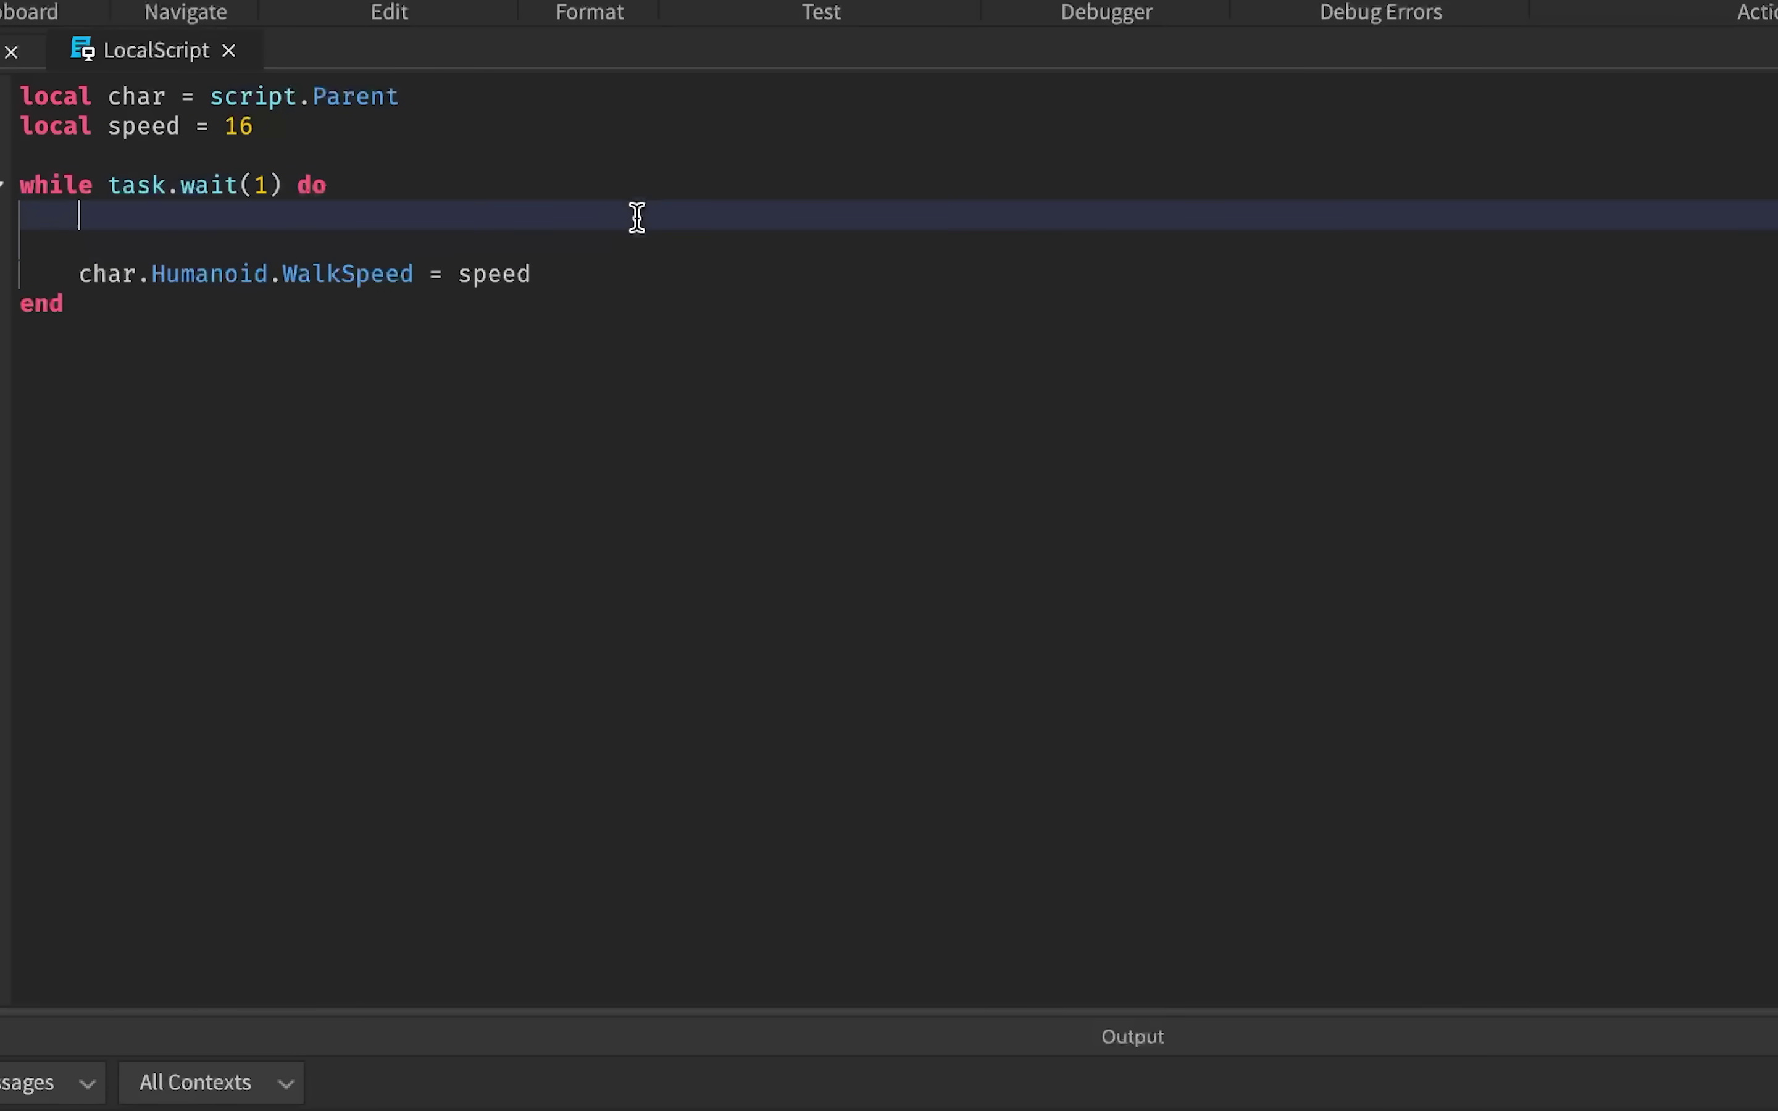
{"action": "type", "text": "speed *="}
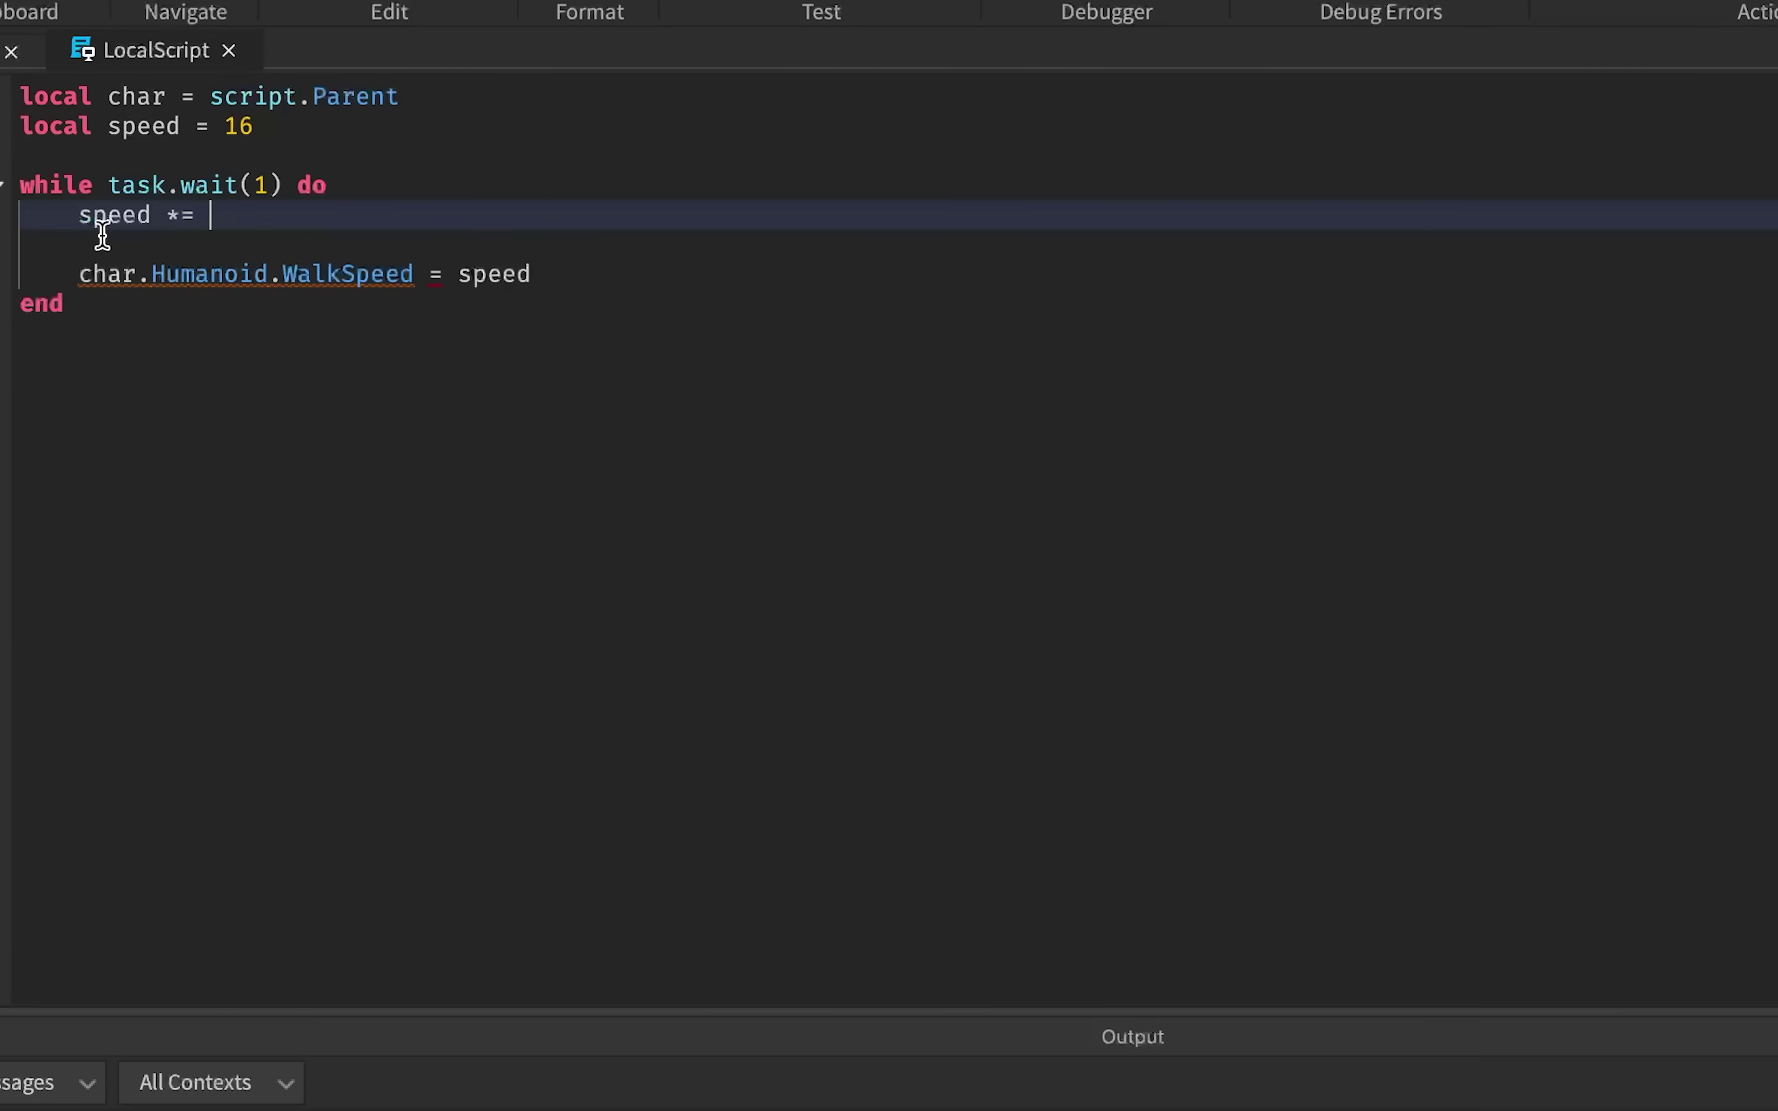
{"action": "type", "text": "1.1"}
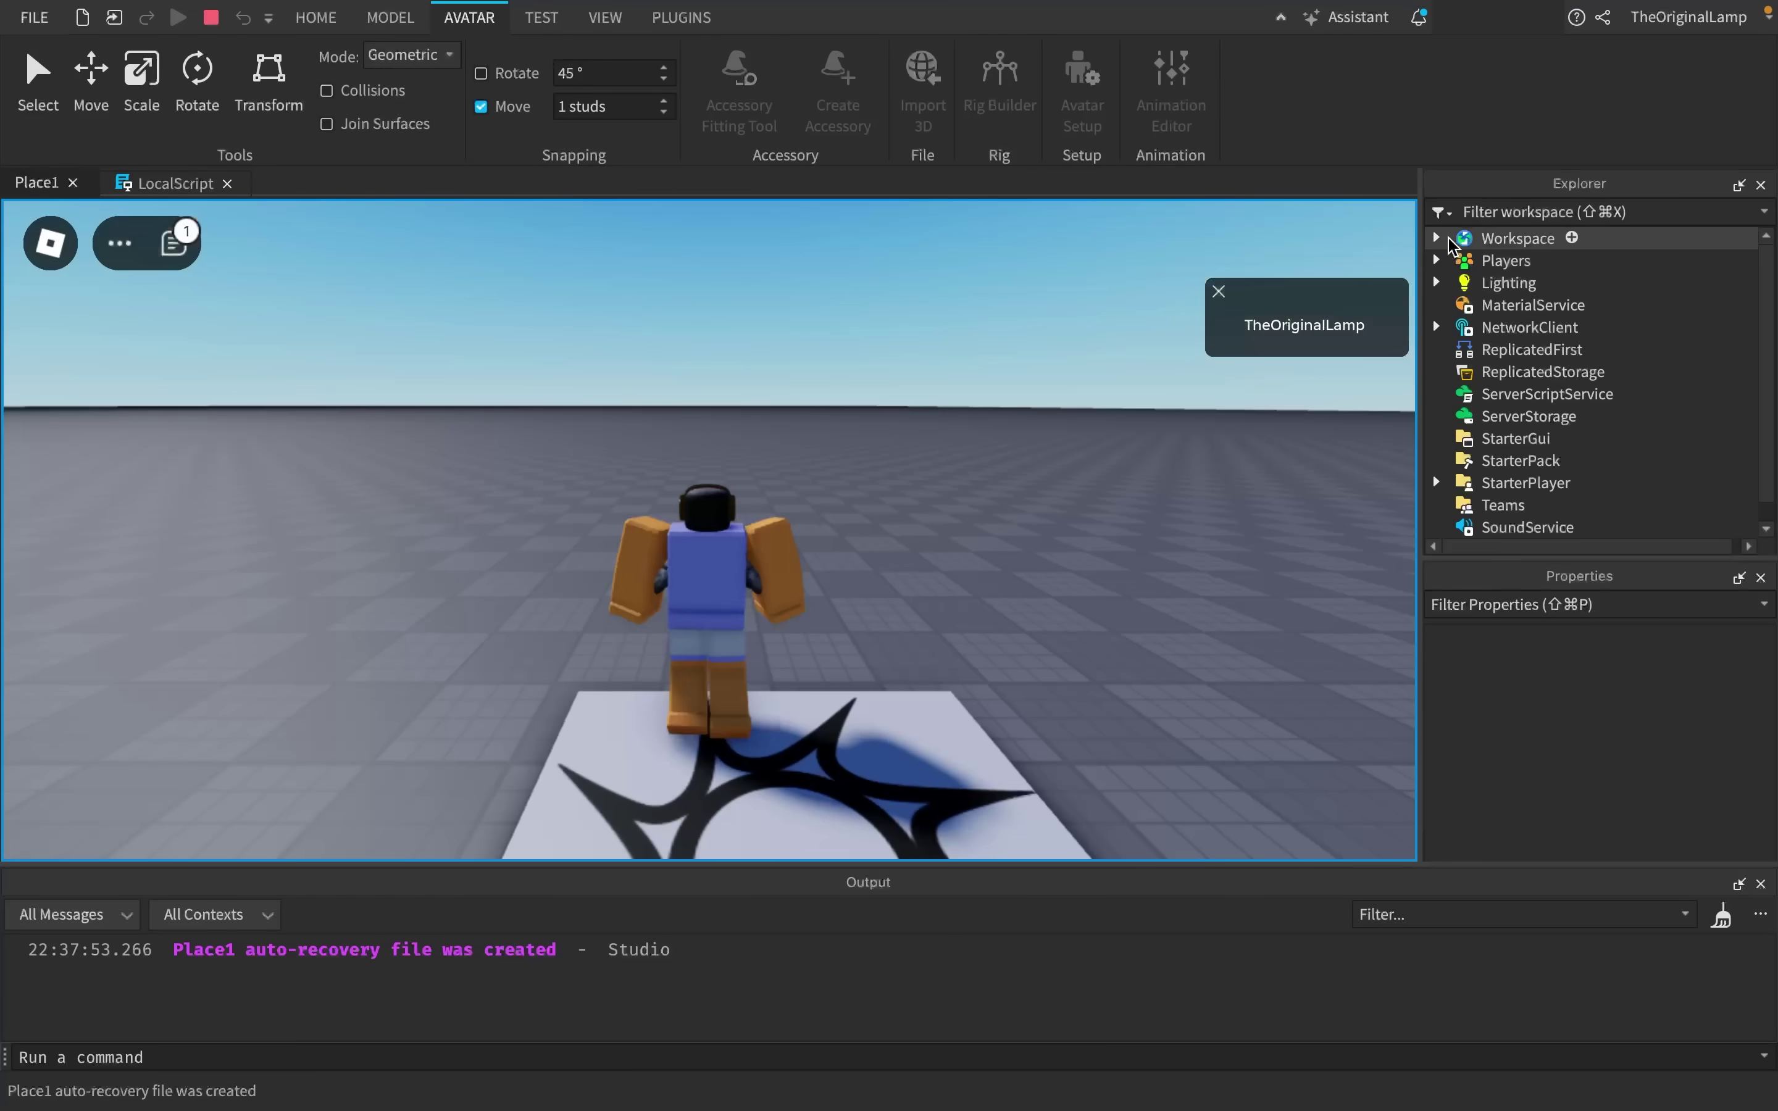
- Inspect the WalkSpeed property of the player character's Humanoid in the Workspace during the playtest
{"action": "left_click", "coordinate": [1437, 238]}
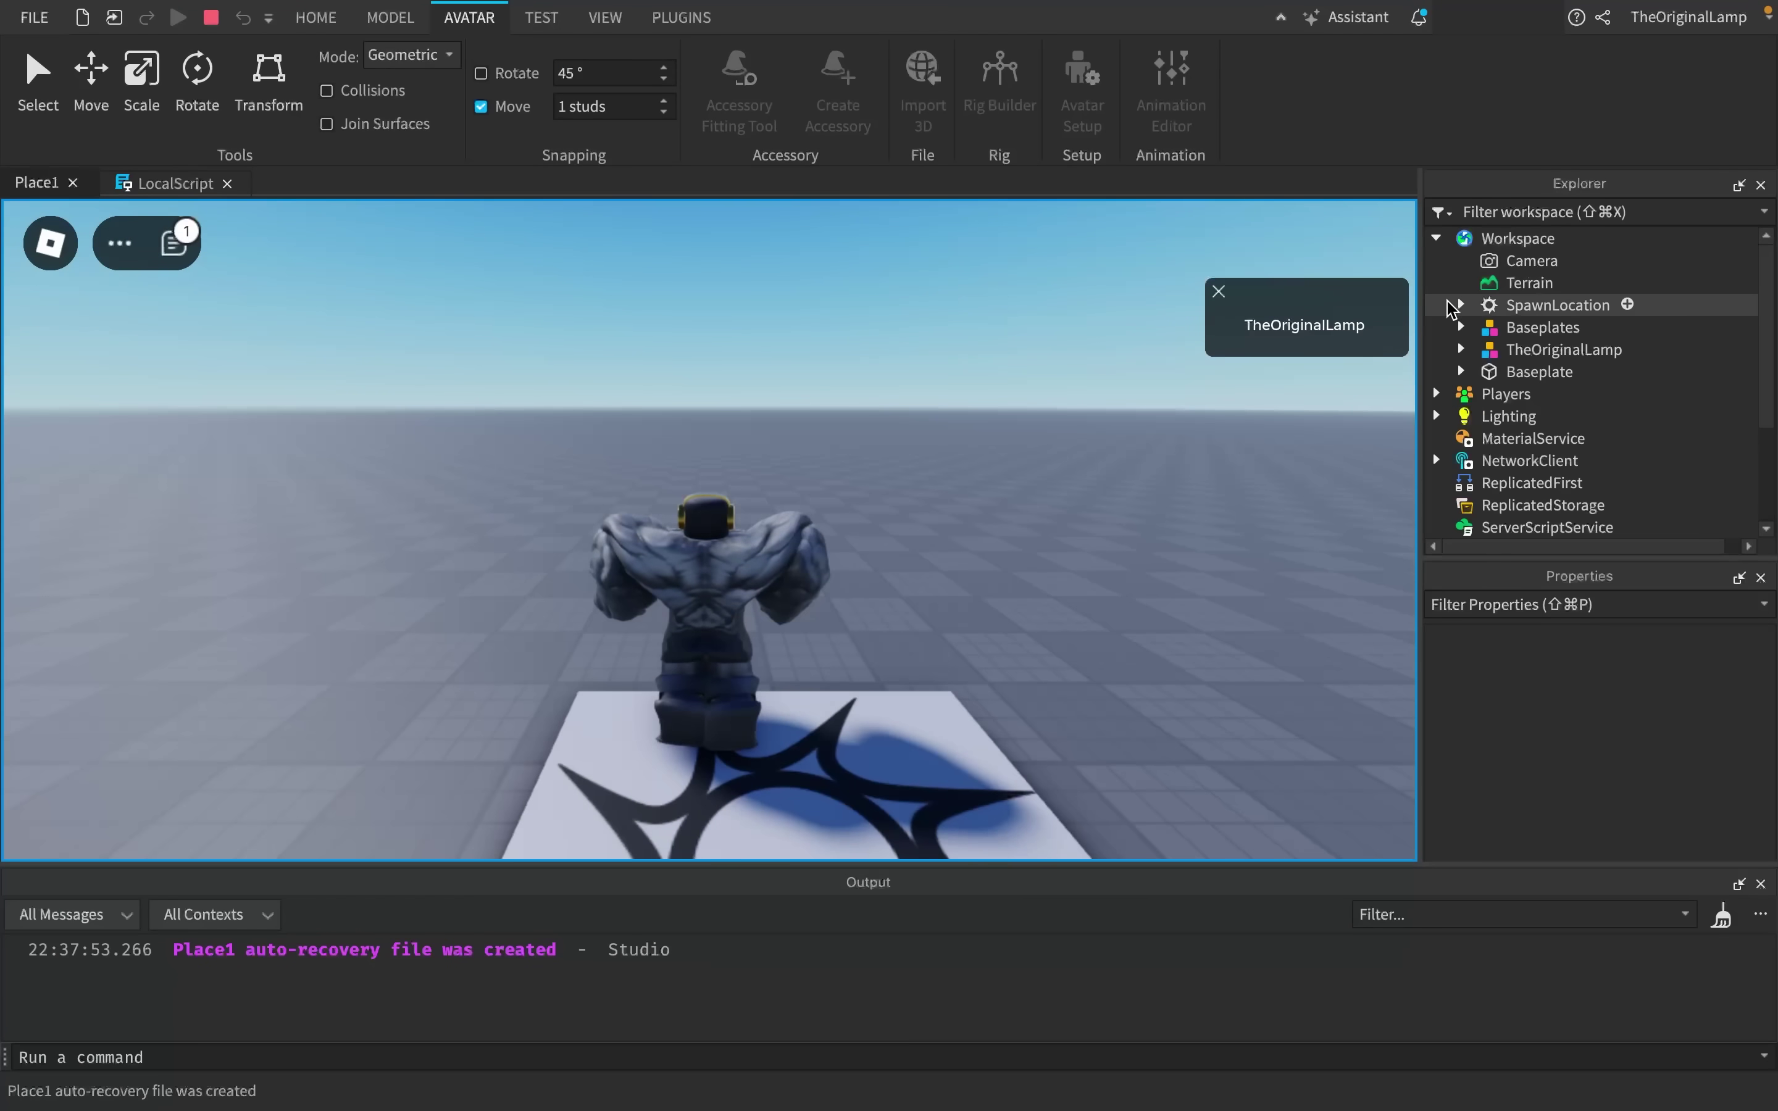
{"action": "left_click", "coordinate": [1461, 348]}
{"action": "left_click", "coordinate": [1492, 505]}
{"action": "scroll", "coordinate": [1602, 665], "scroll_direction": "down", "scroll_amount": 5}
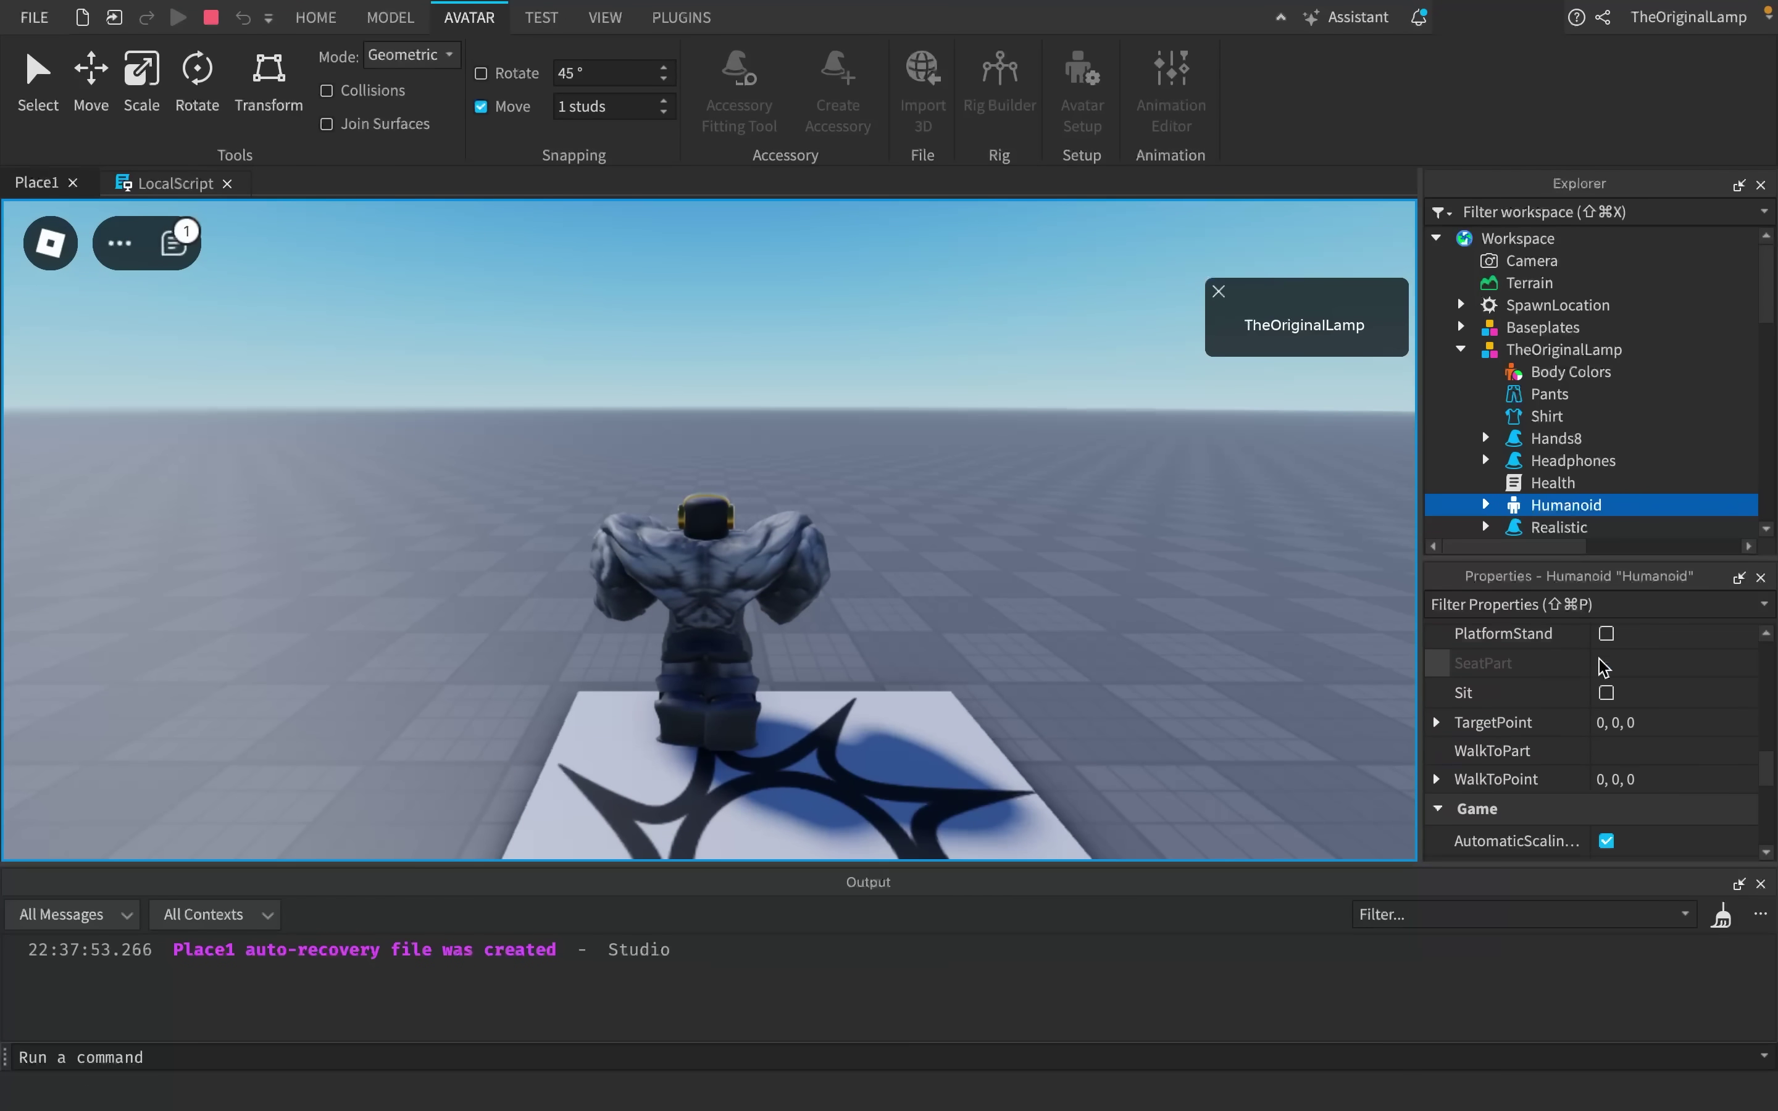
{"action": "scroll", "coordinate": [1604, 668], "scroll_direction": "down", "scroll_amount": 2}
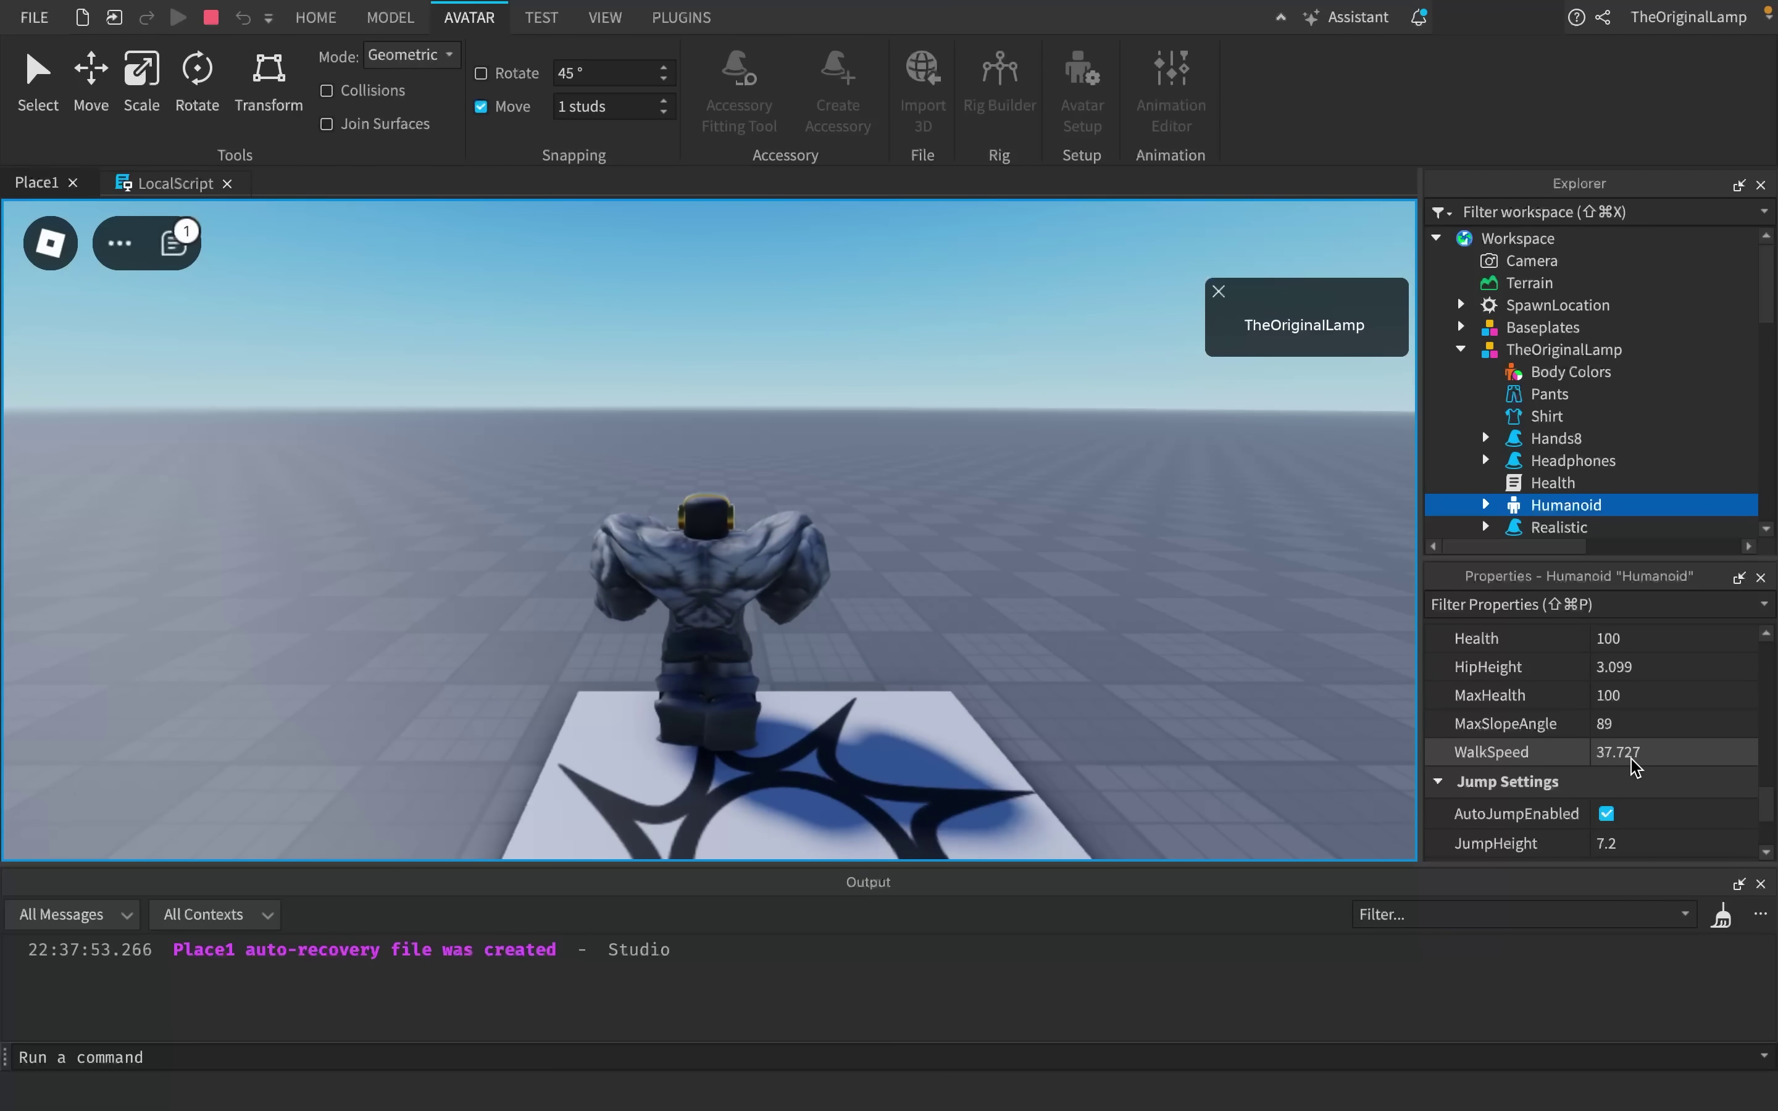
- Run the character in circles around the spawn location to test how its walking speed increases
{"action": "scroll", "coordinate": [1183, 579], "scroll_direction": "down", "scroll_amount": 10}
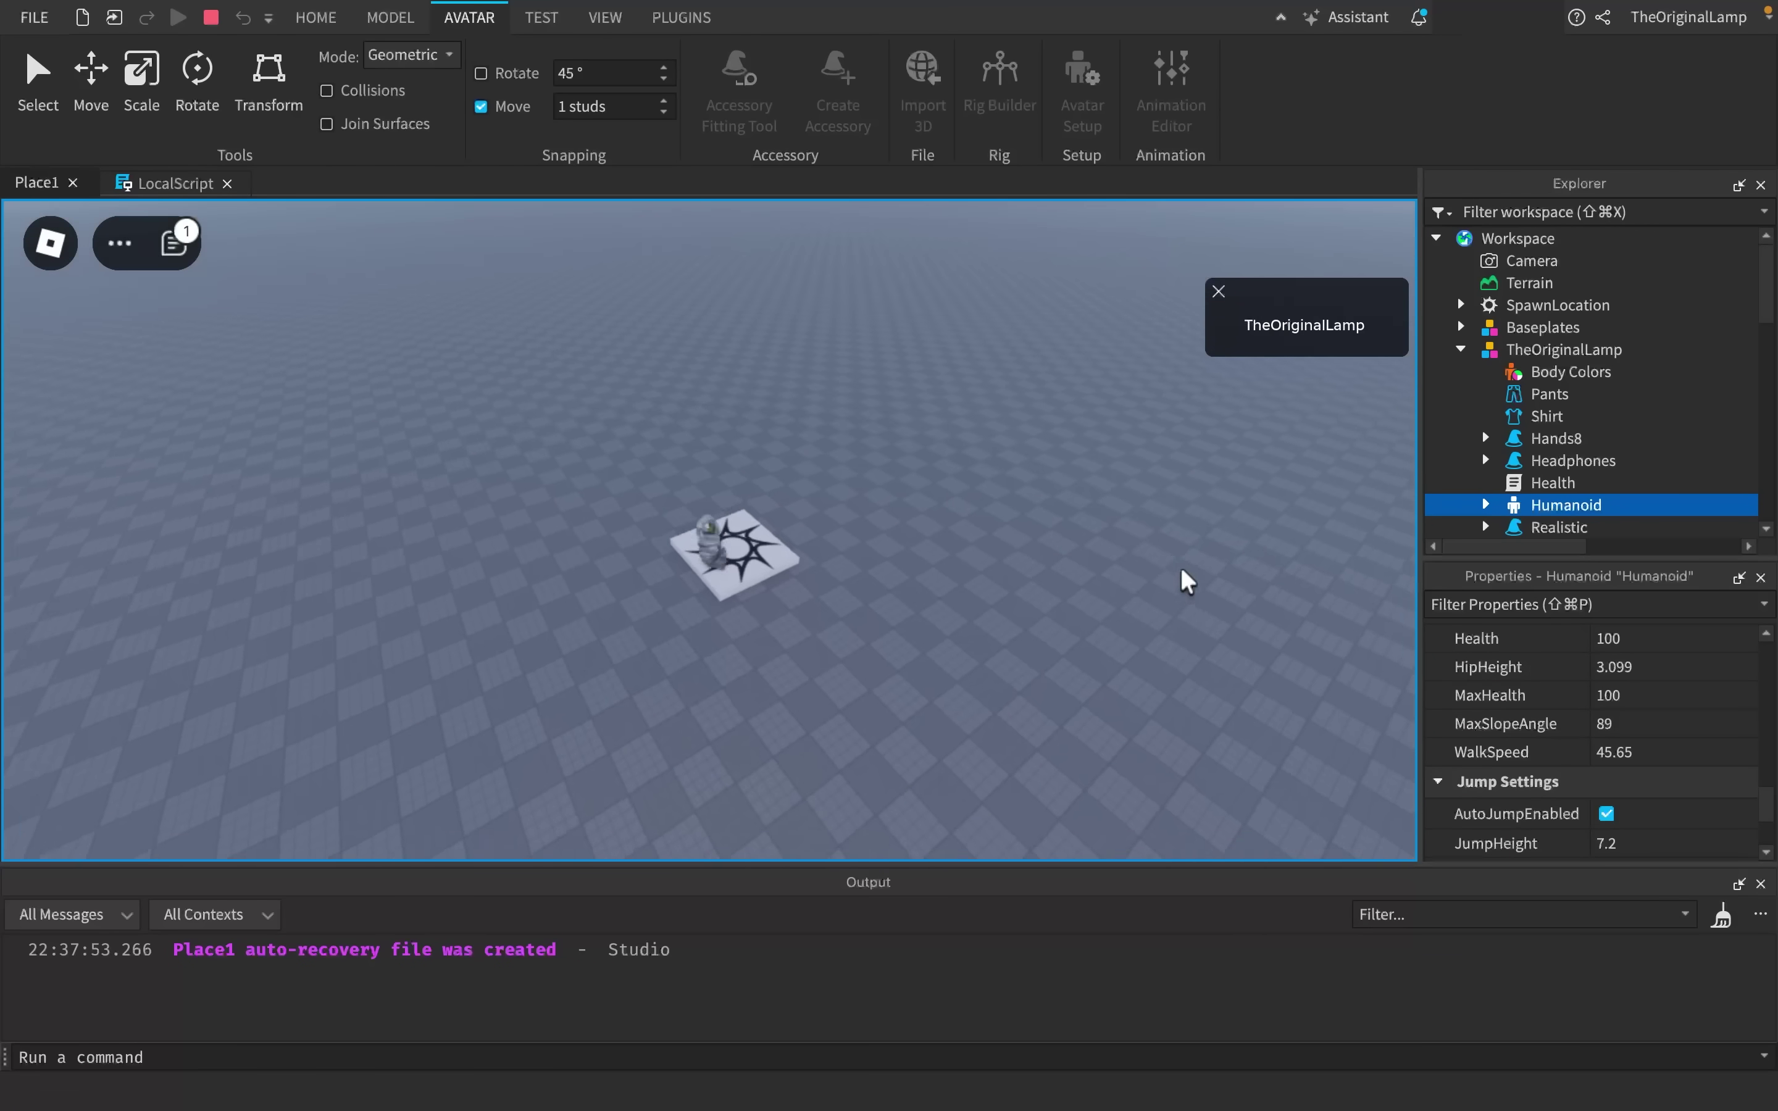
{"action": "key", "text": "w"}
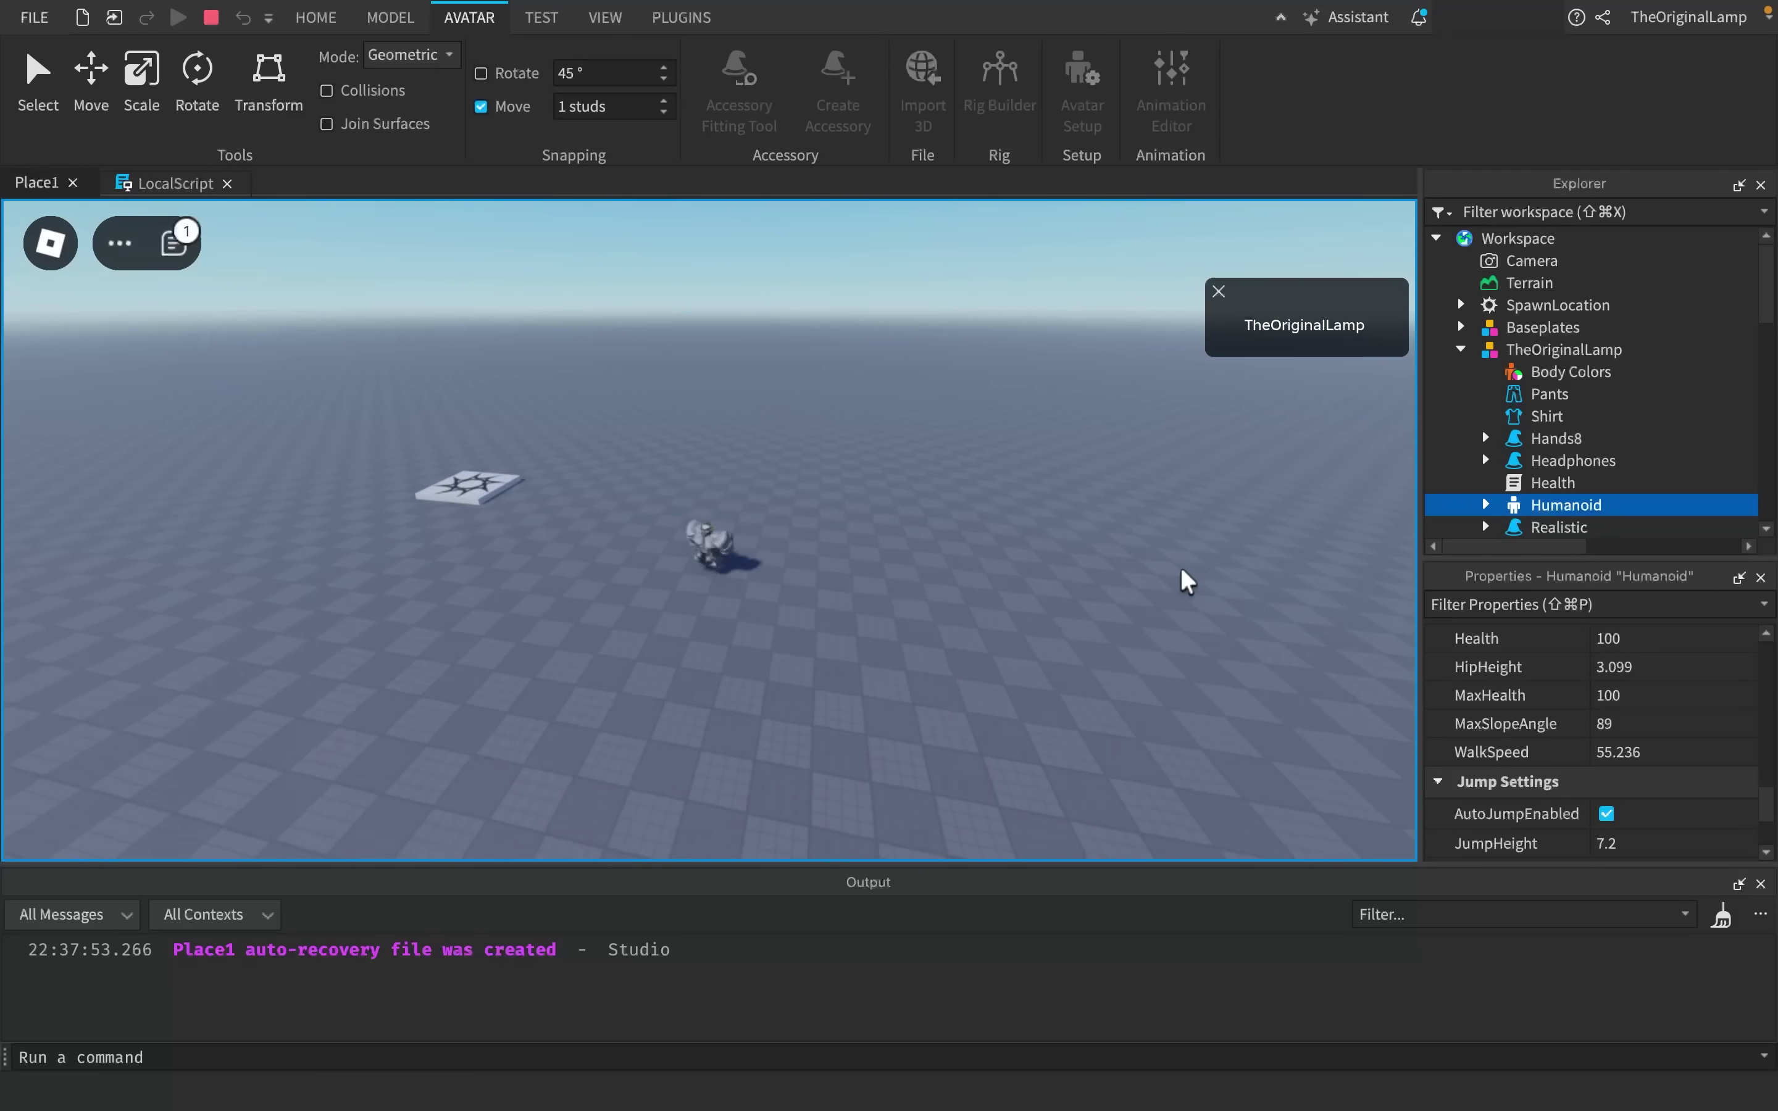
{"action": "key", "text": "d"}
{"action": "key", "text": "s"}
{"action": "key", "text": "a"}
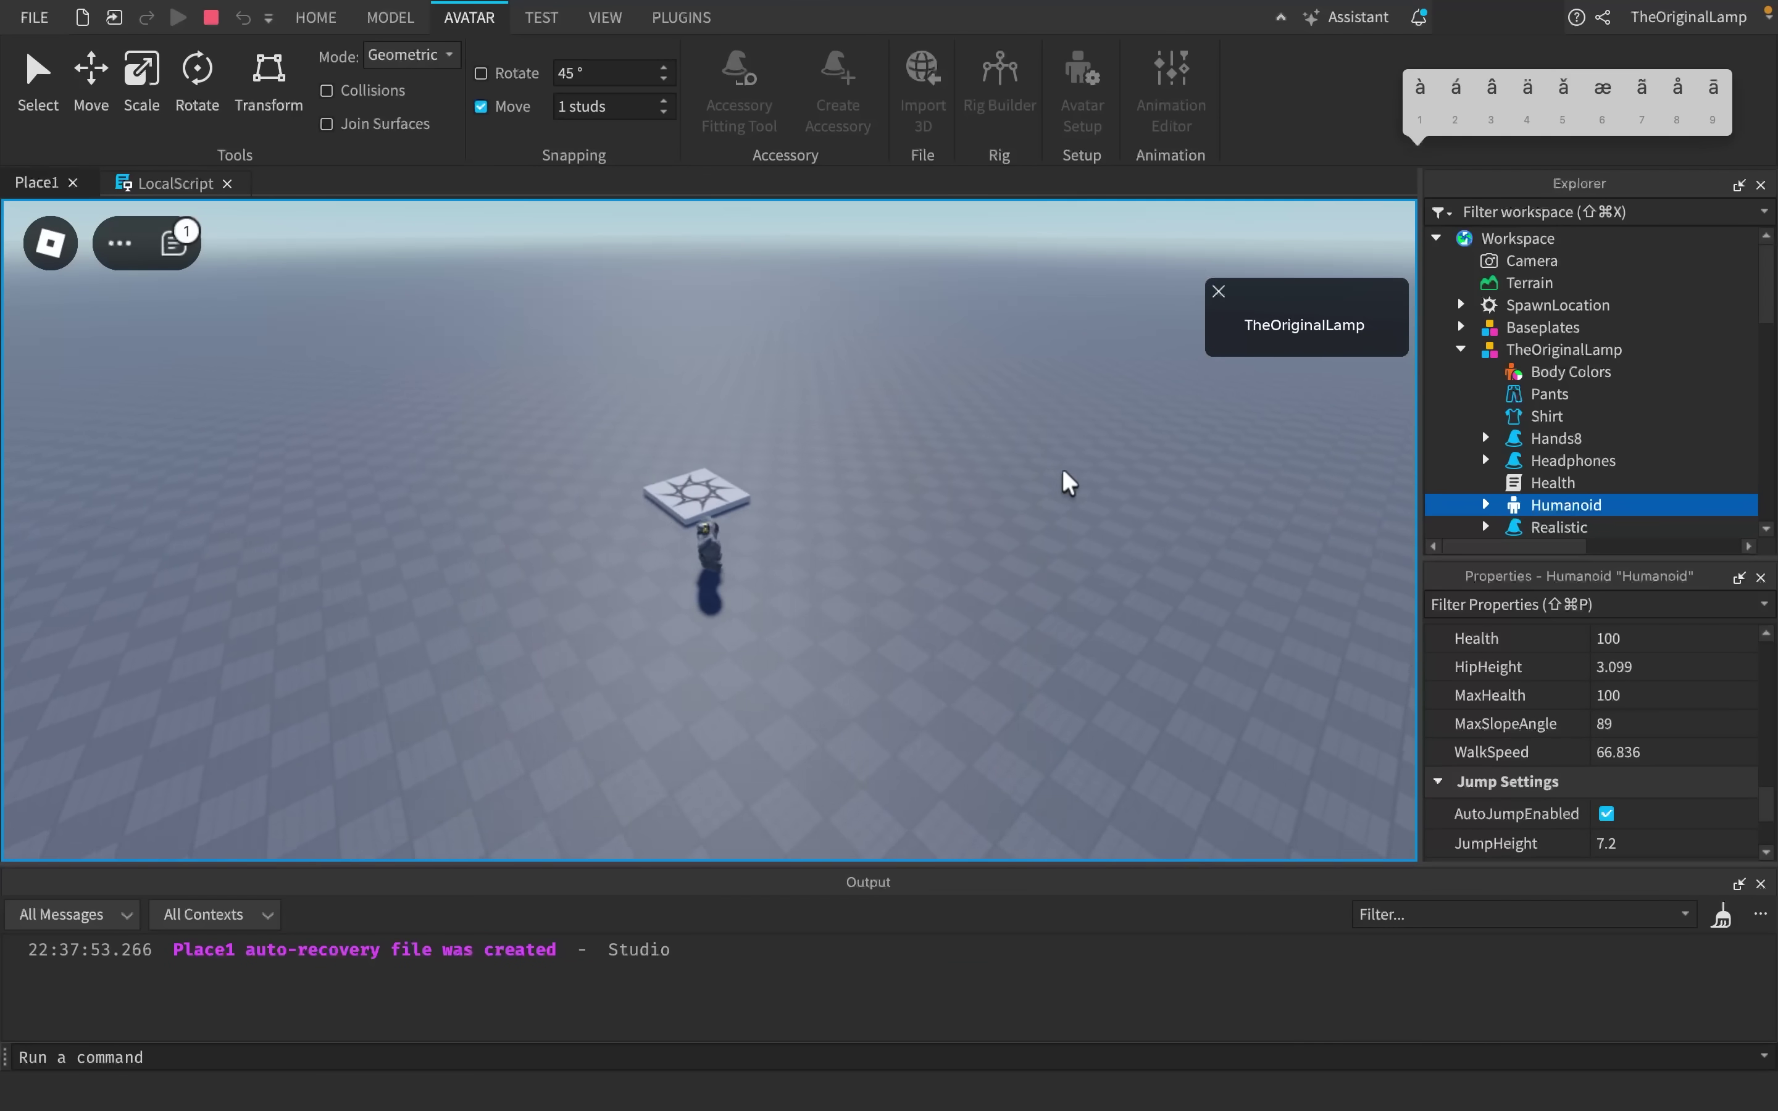
{"action": "key", "text": "w"}
{"action": "key", "text": "d"}
{"action": "key", "text": "s"}
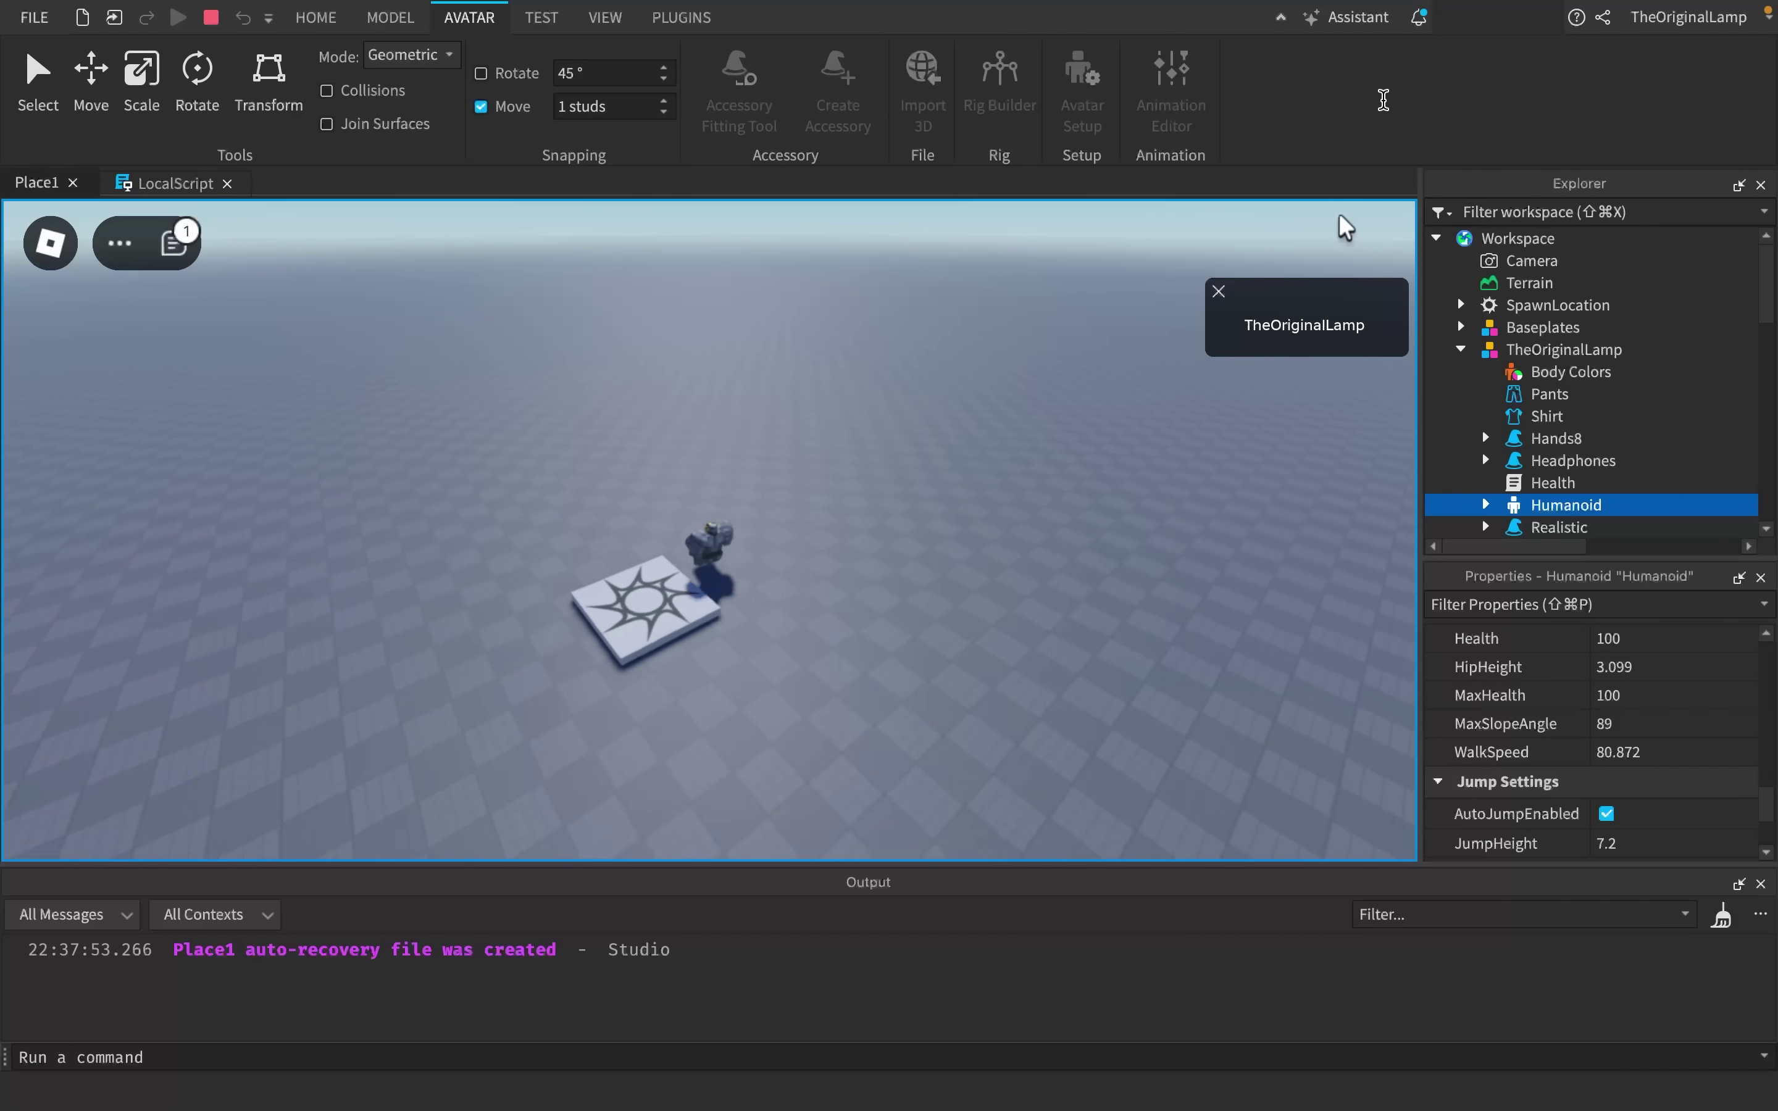
{"action": "key", "text": "a"}
{"action": "right_click_drag", "start_coordinate": [984, 558], "coordinate": [989, 559]}
{"action": "key", "text": "a"}
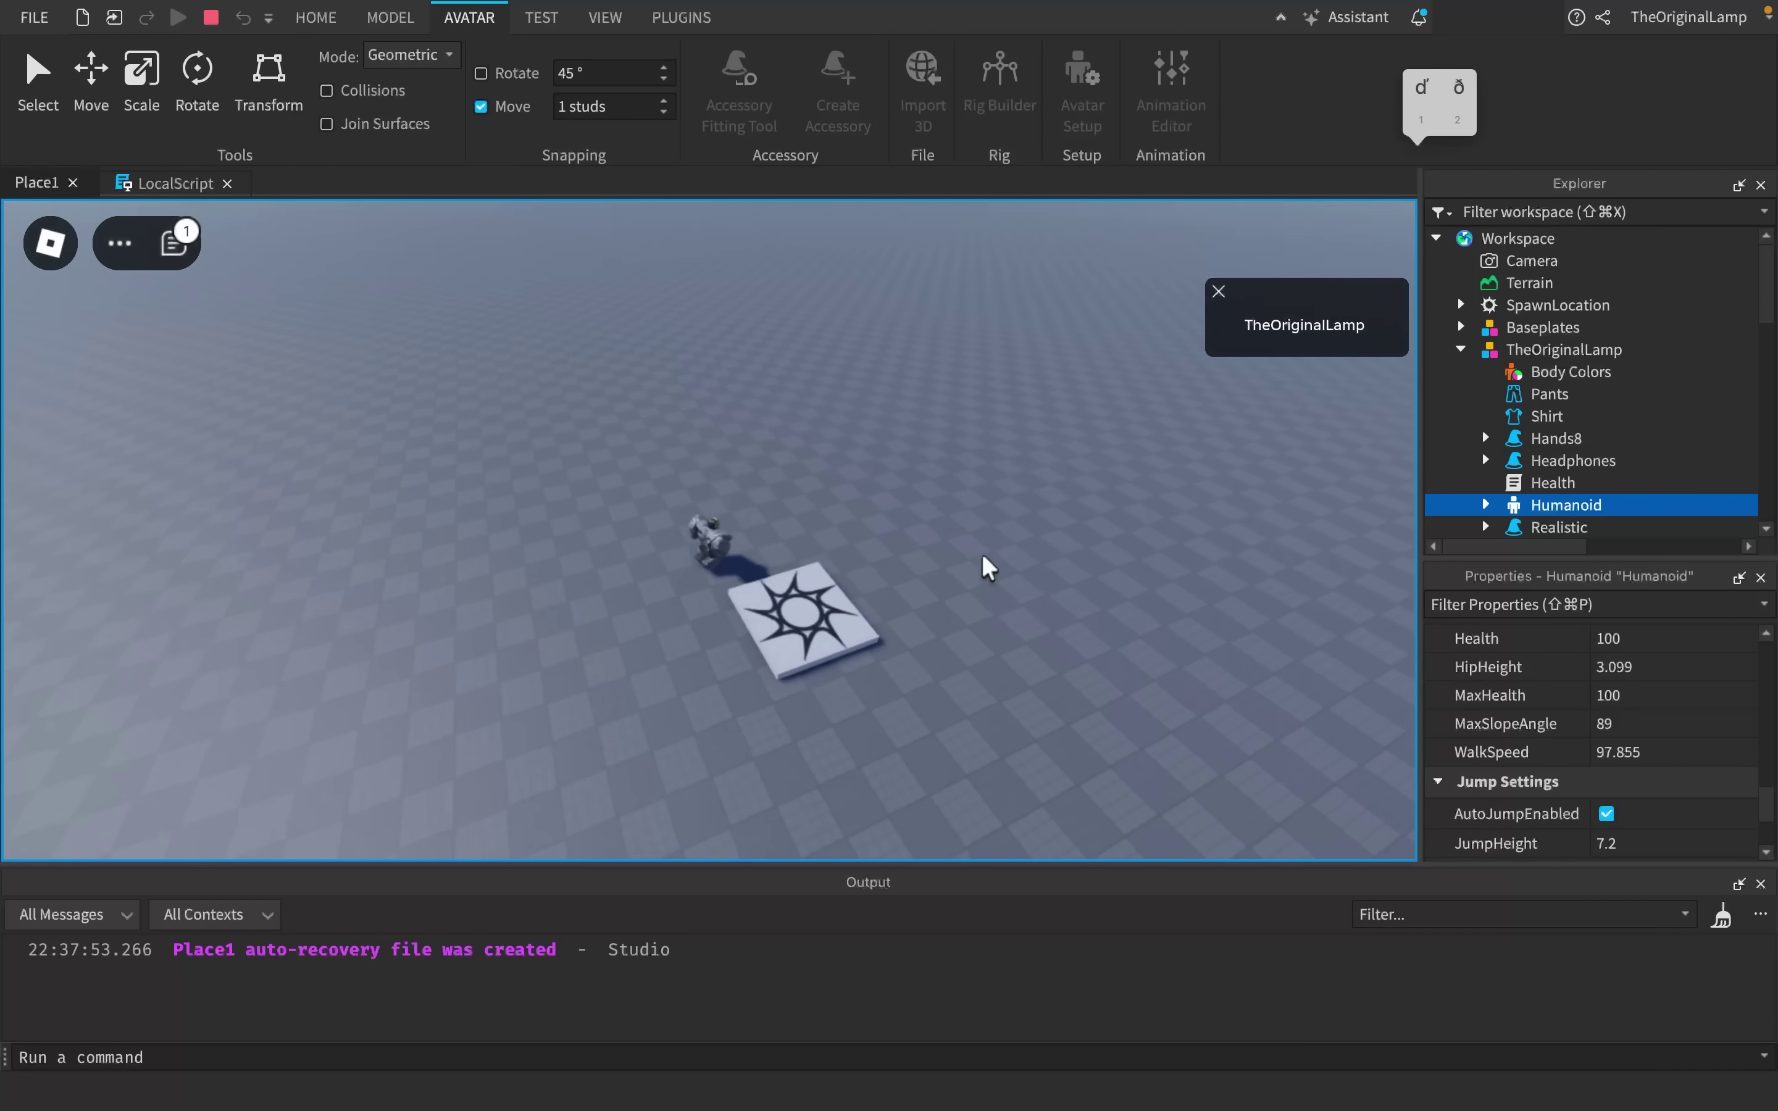
{"action": "key", "text": "w"}
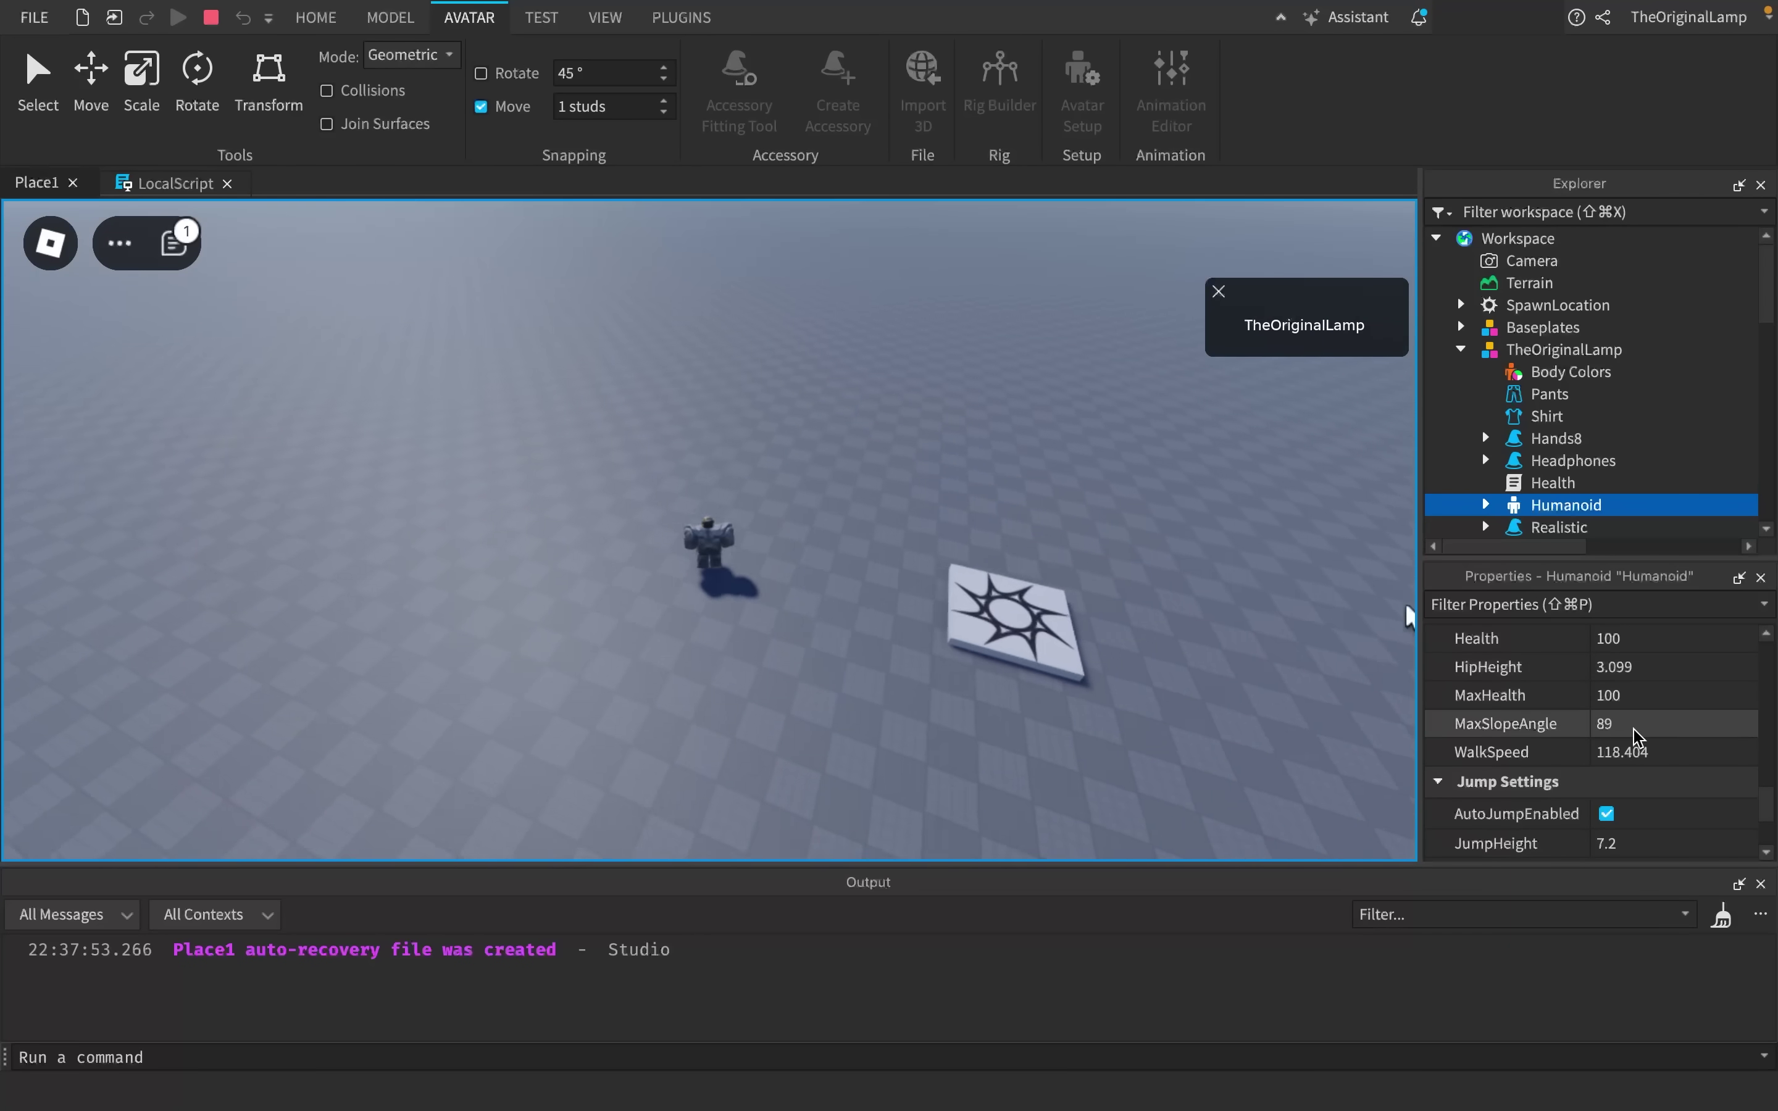
{"action": "key", "text": "d"}
{"action": "key", "text": "s"}
{"action": "key", "text": "a"}
{"action": "key", "text": "w"}
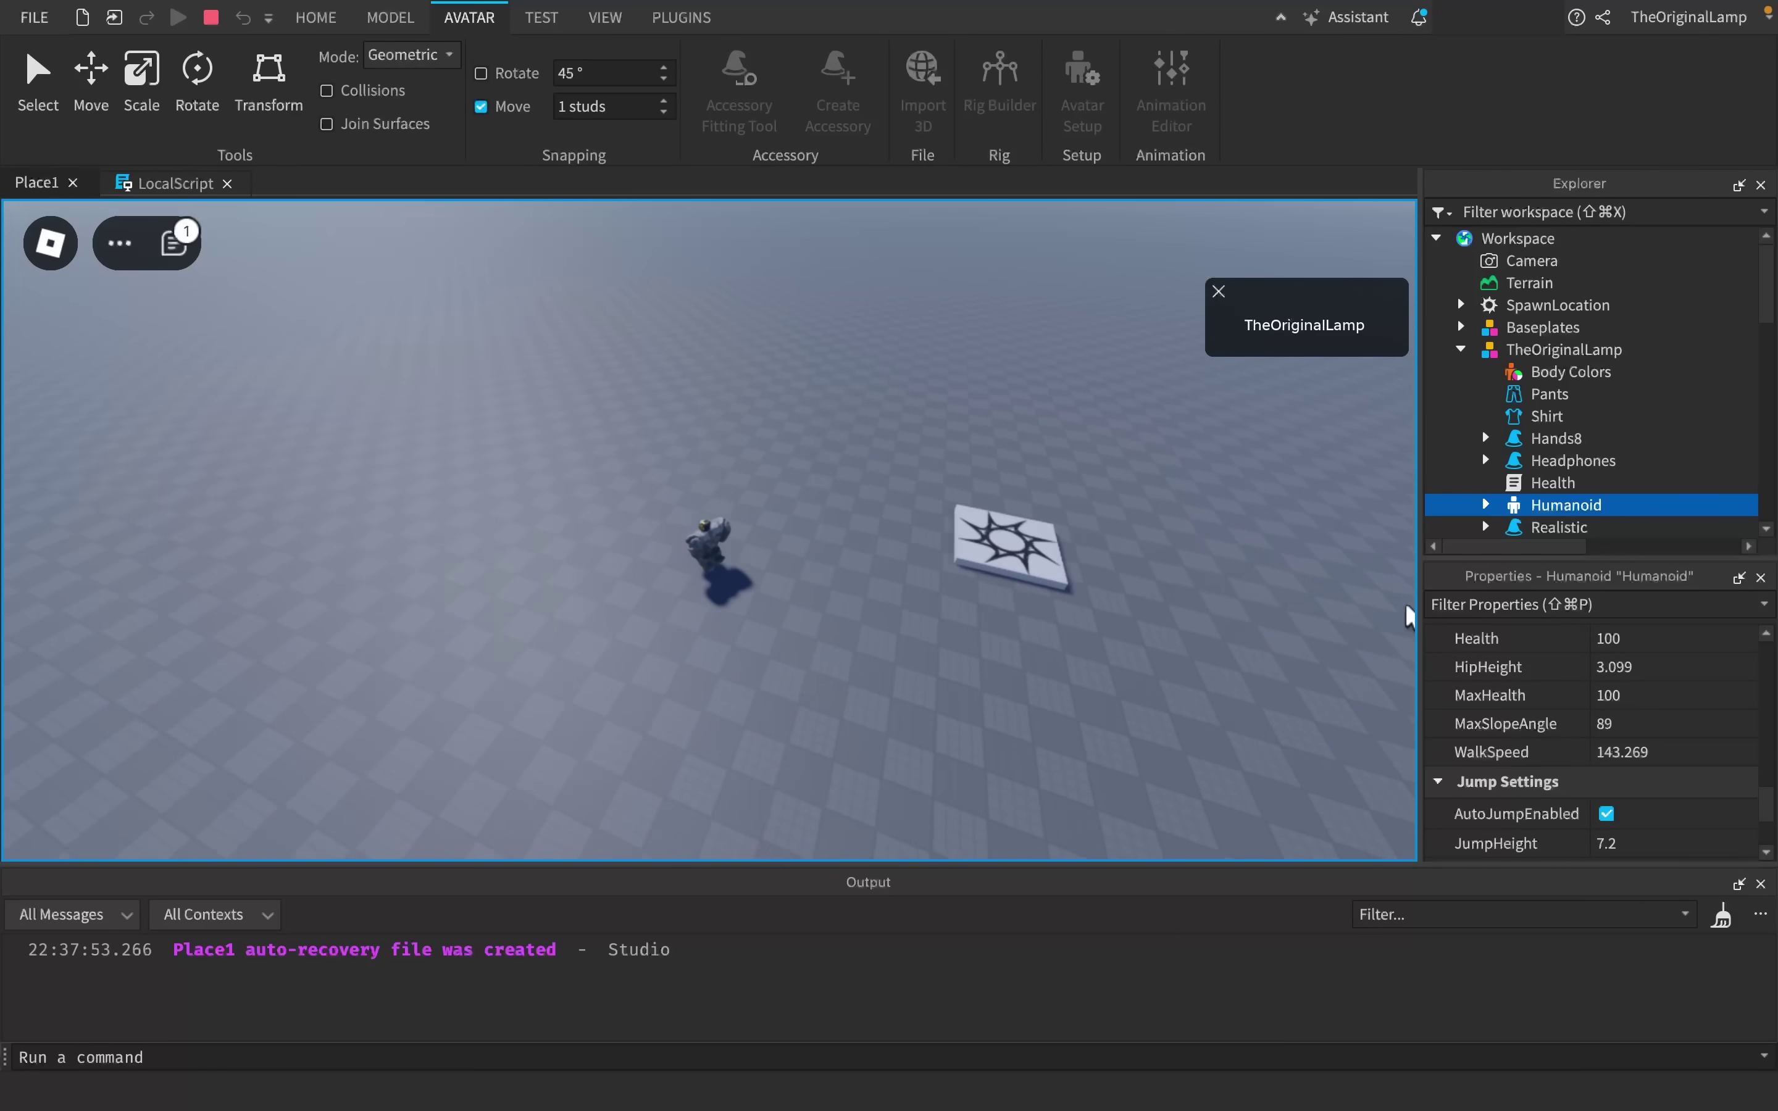
{"action": "key", "text": "d"}
{"action": "key", "text": "s"}
{"action": "key", "text": "a"}
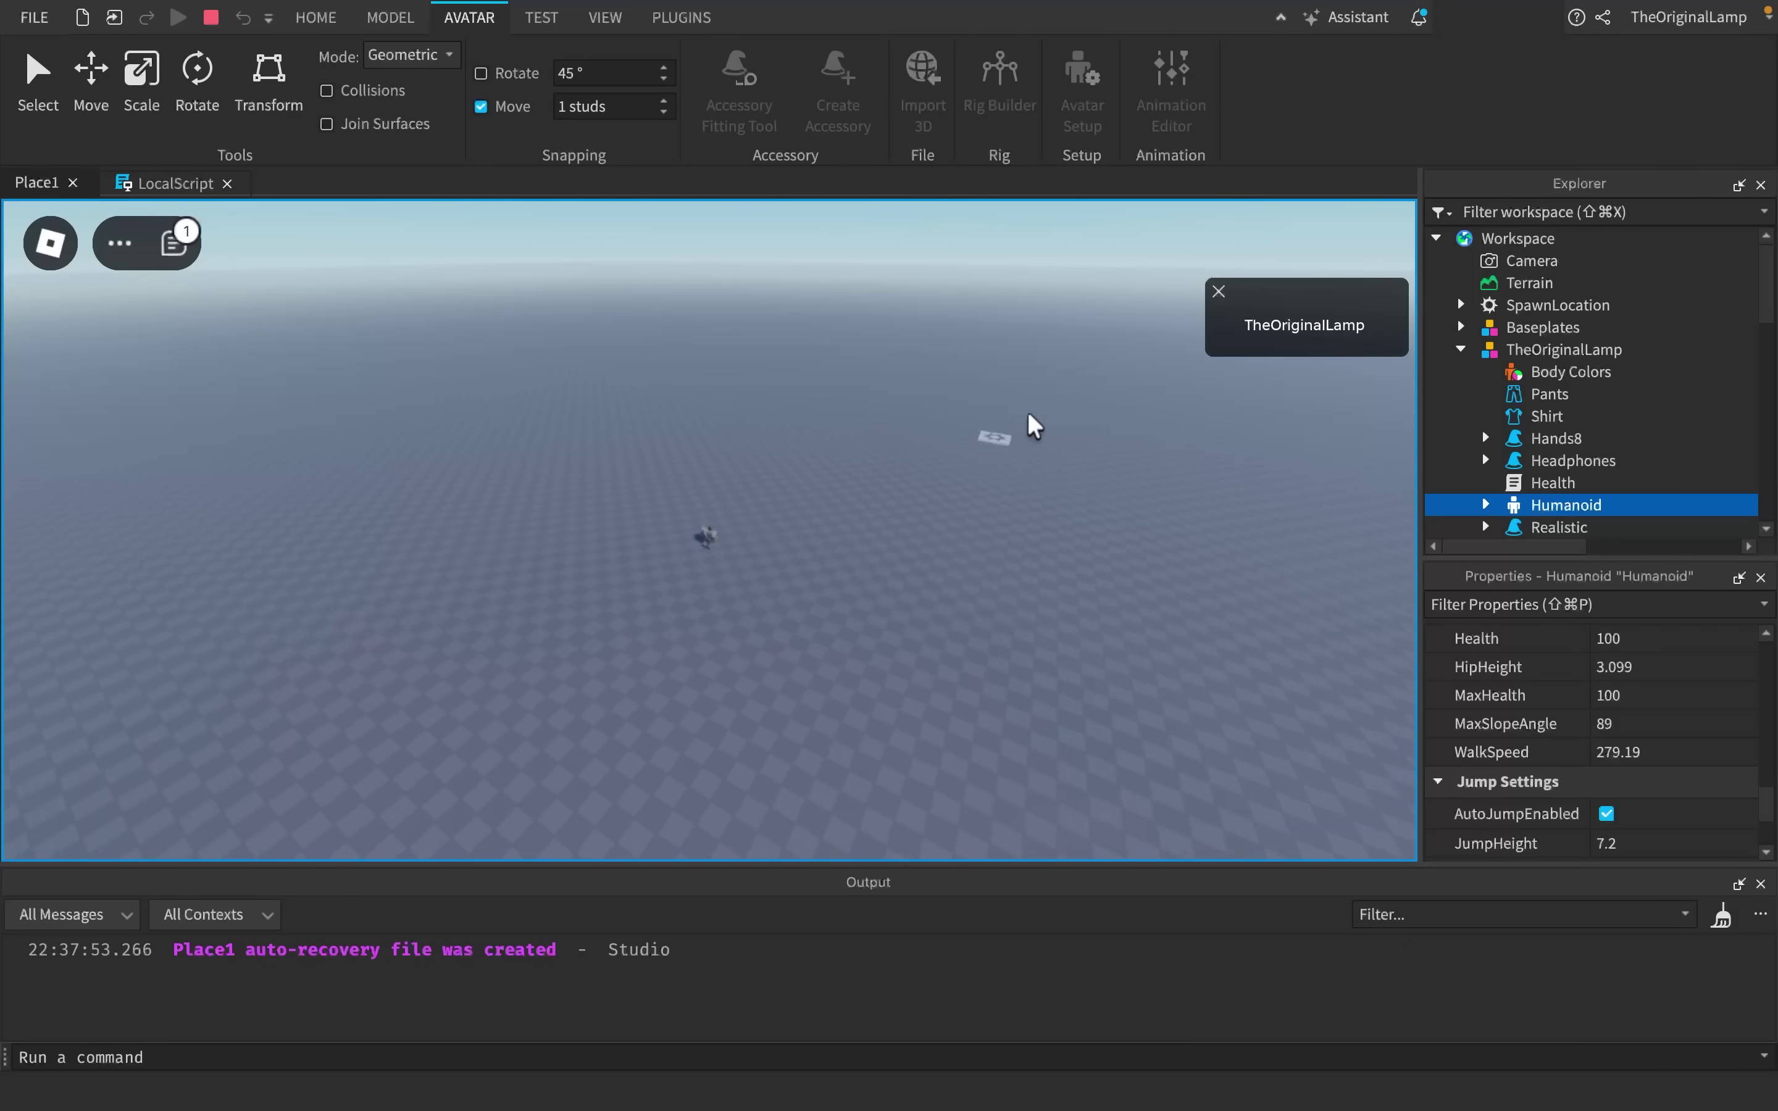
- Run the character far across the baseplates and over their edge to test the higher speeds
{"action": "key", "text": "w"}
{"action": "key", "text": "w"}
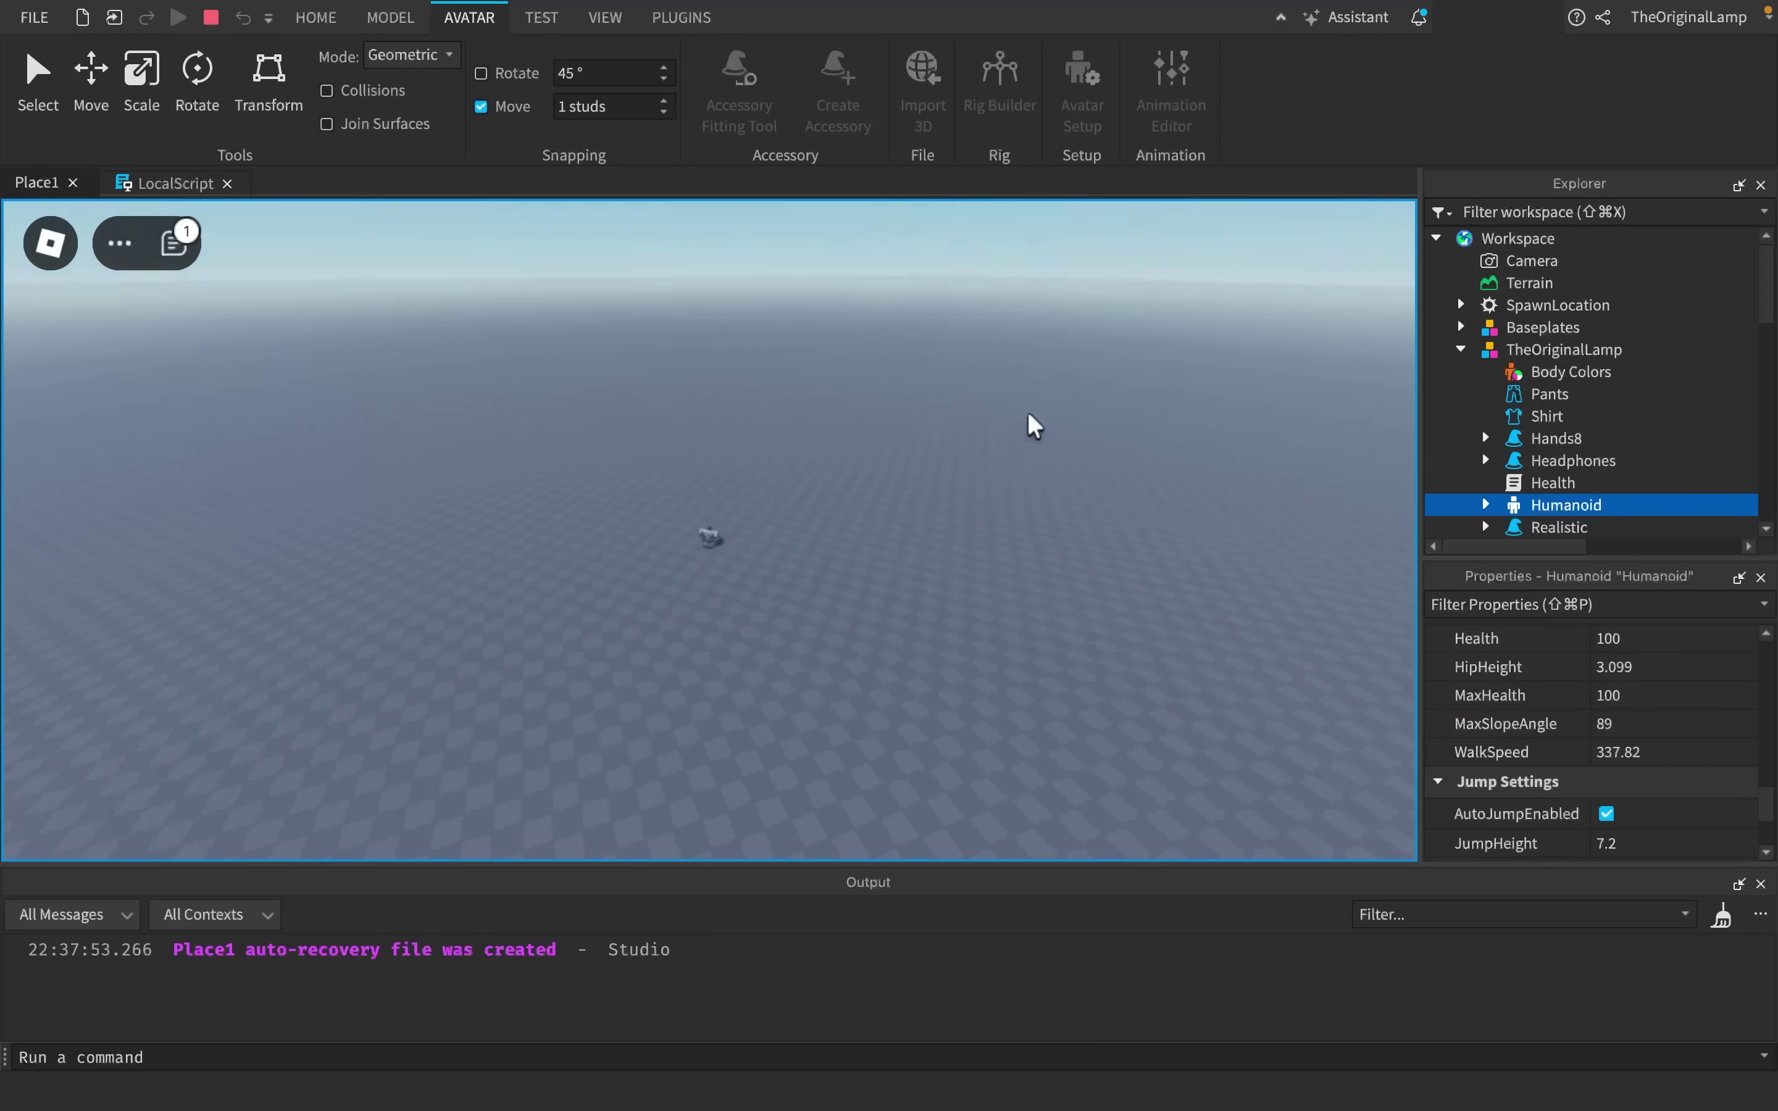
{"action": "key", "text": "s"}
{"action": "key", "text": "w"}
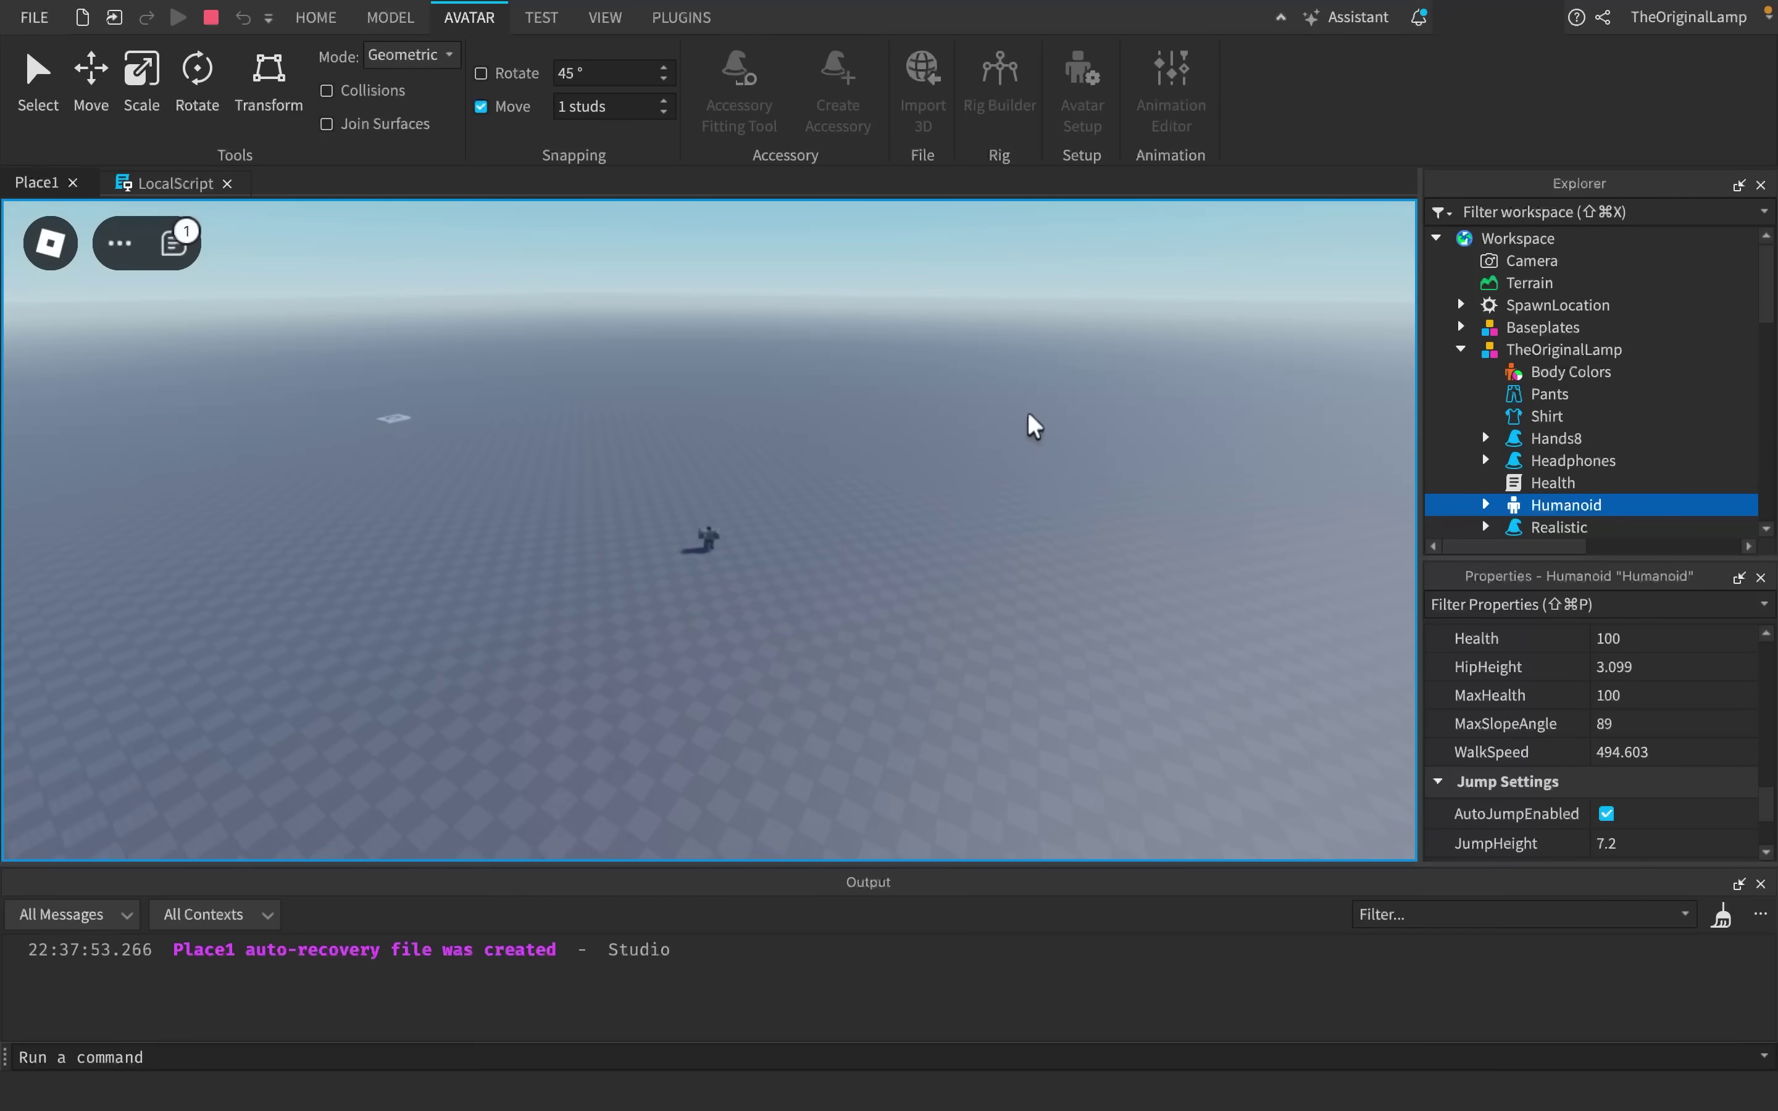
{"action": "key", "text": "w"}
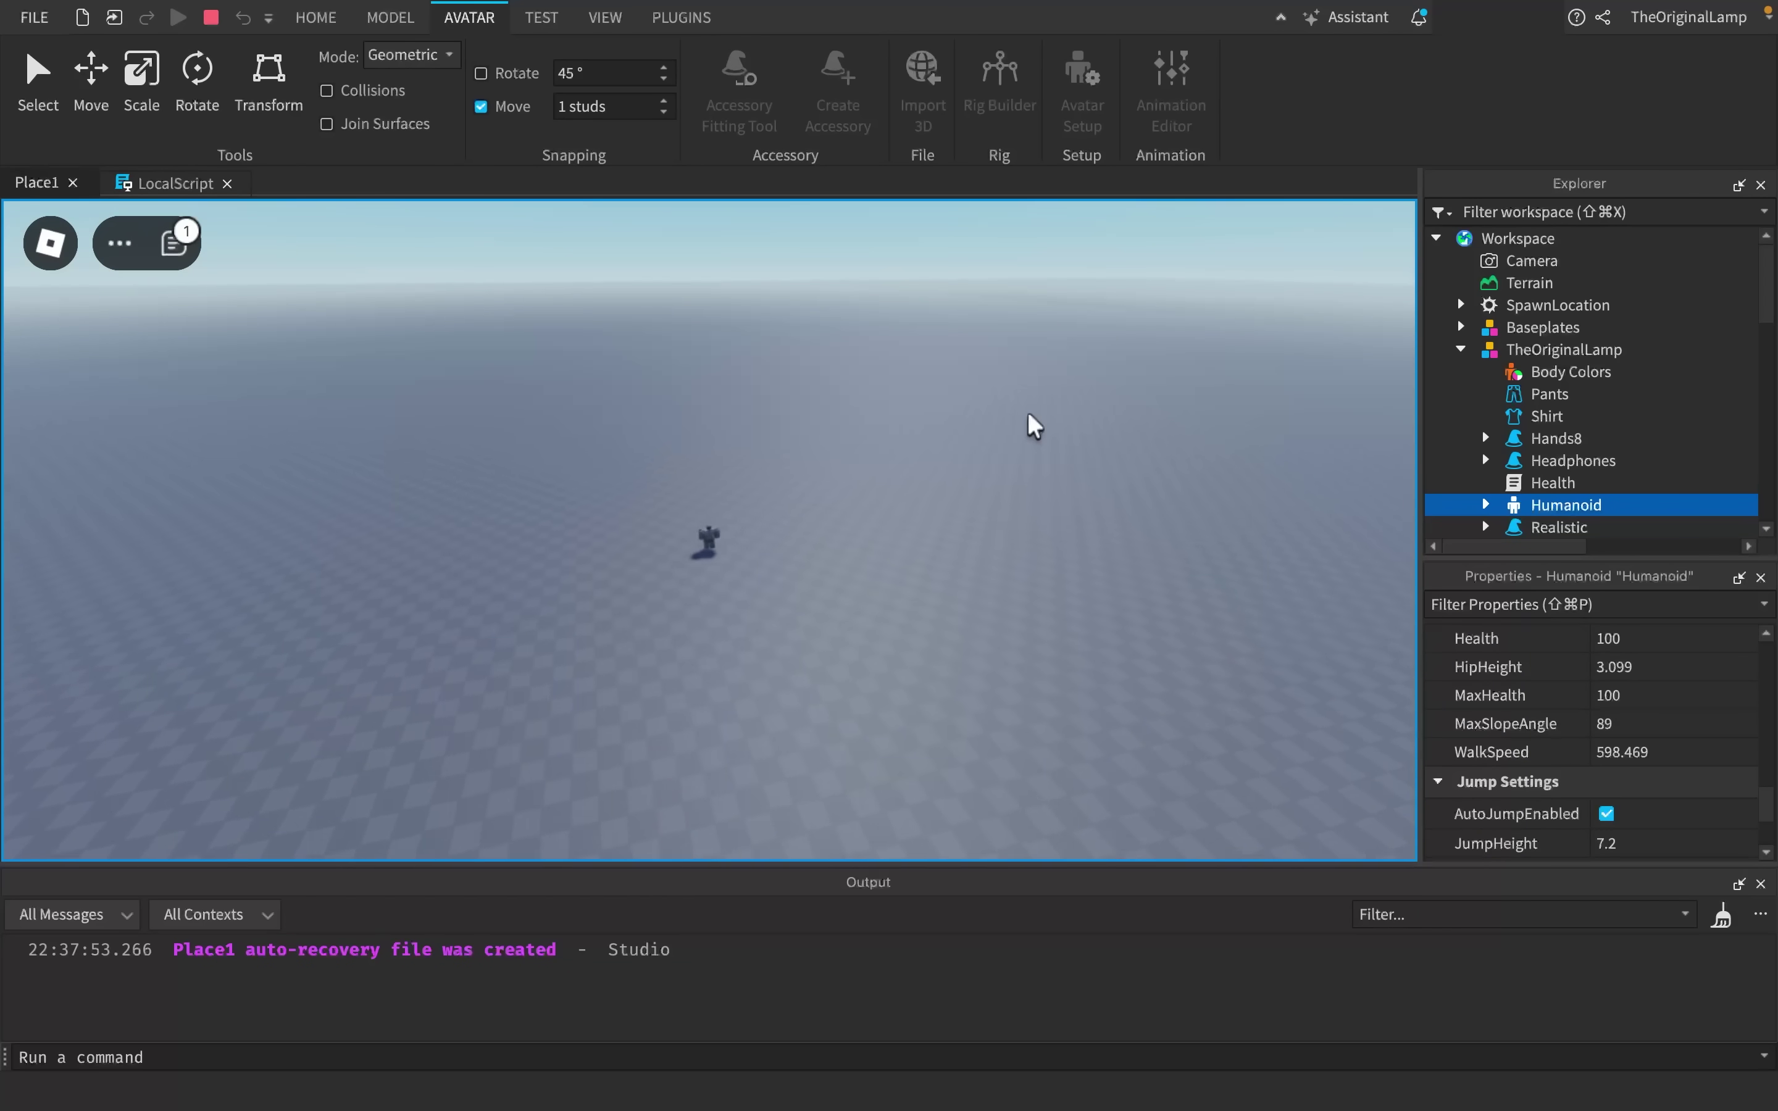
{"action": "key", "text": "w"}
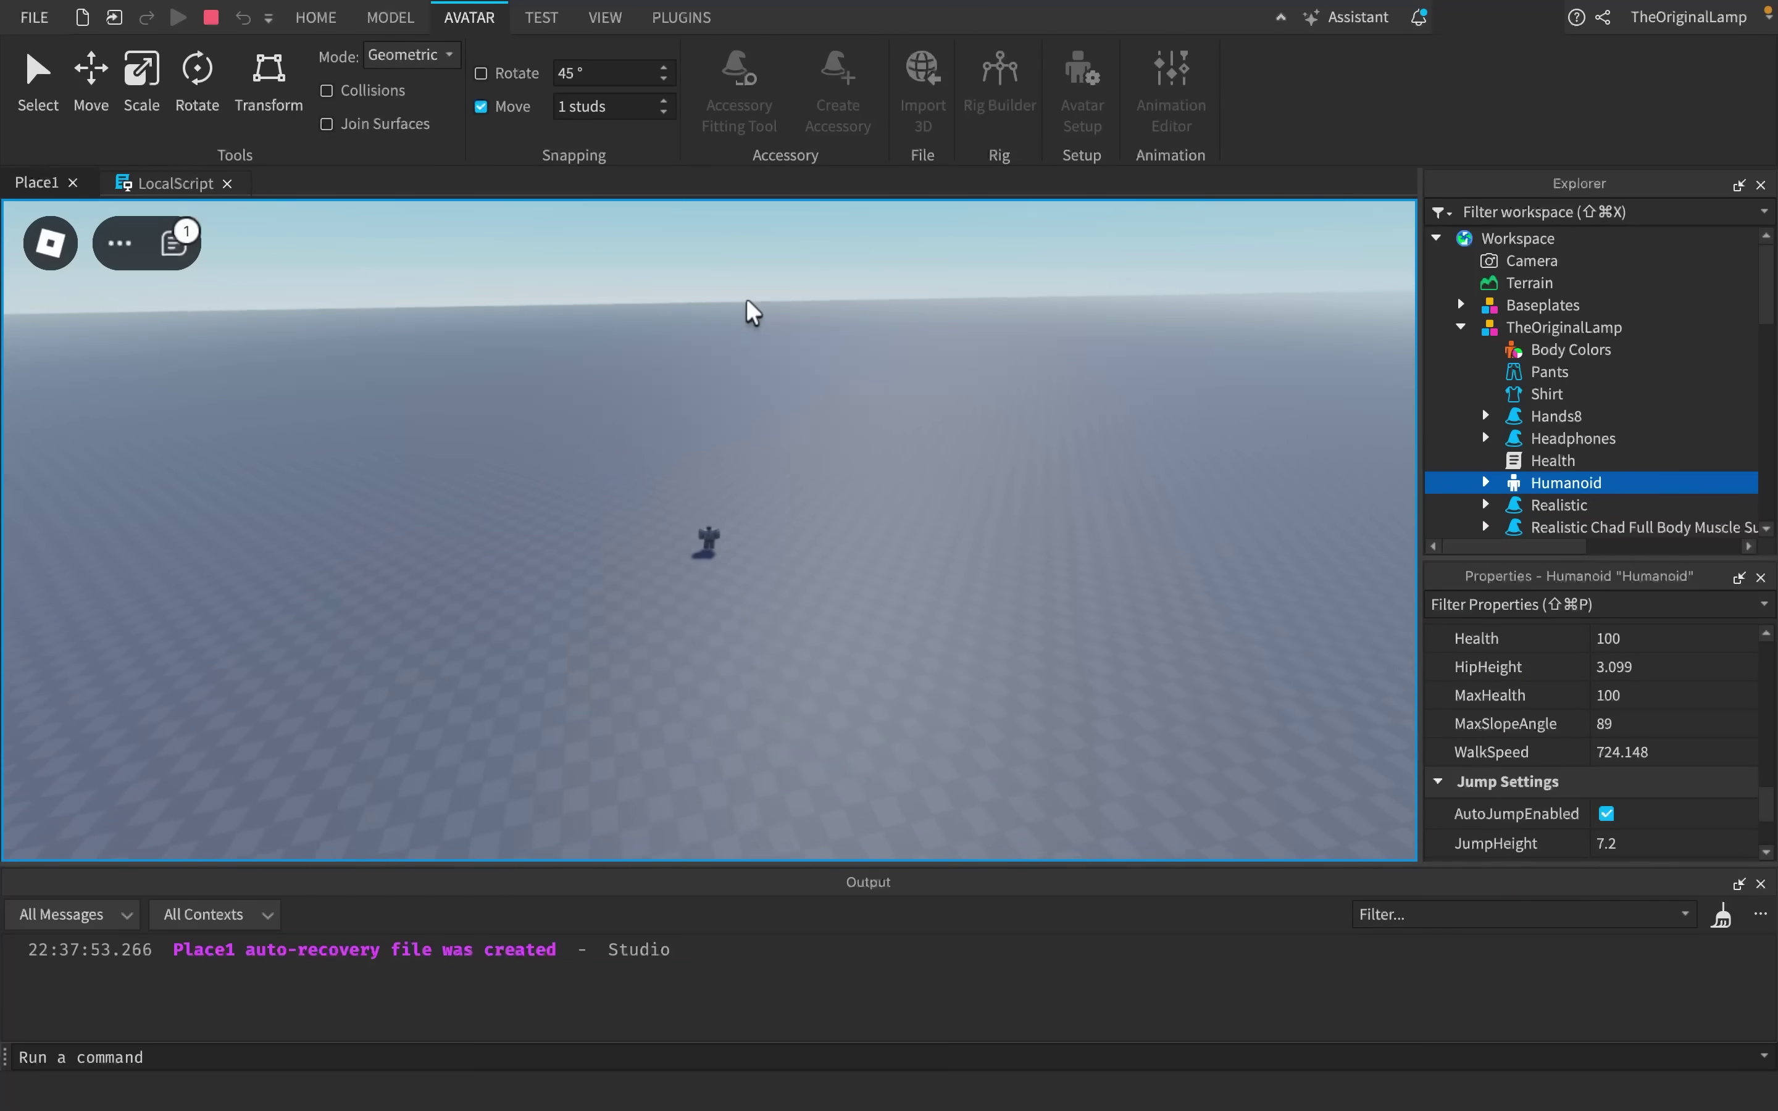
{"action": "key", "text": "w"}
{"action": "right_click_drag", "start_coordinate": [771, 371], "coordinate": [771, 371]}
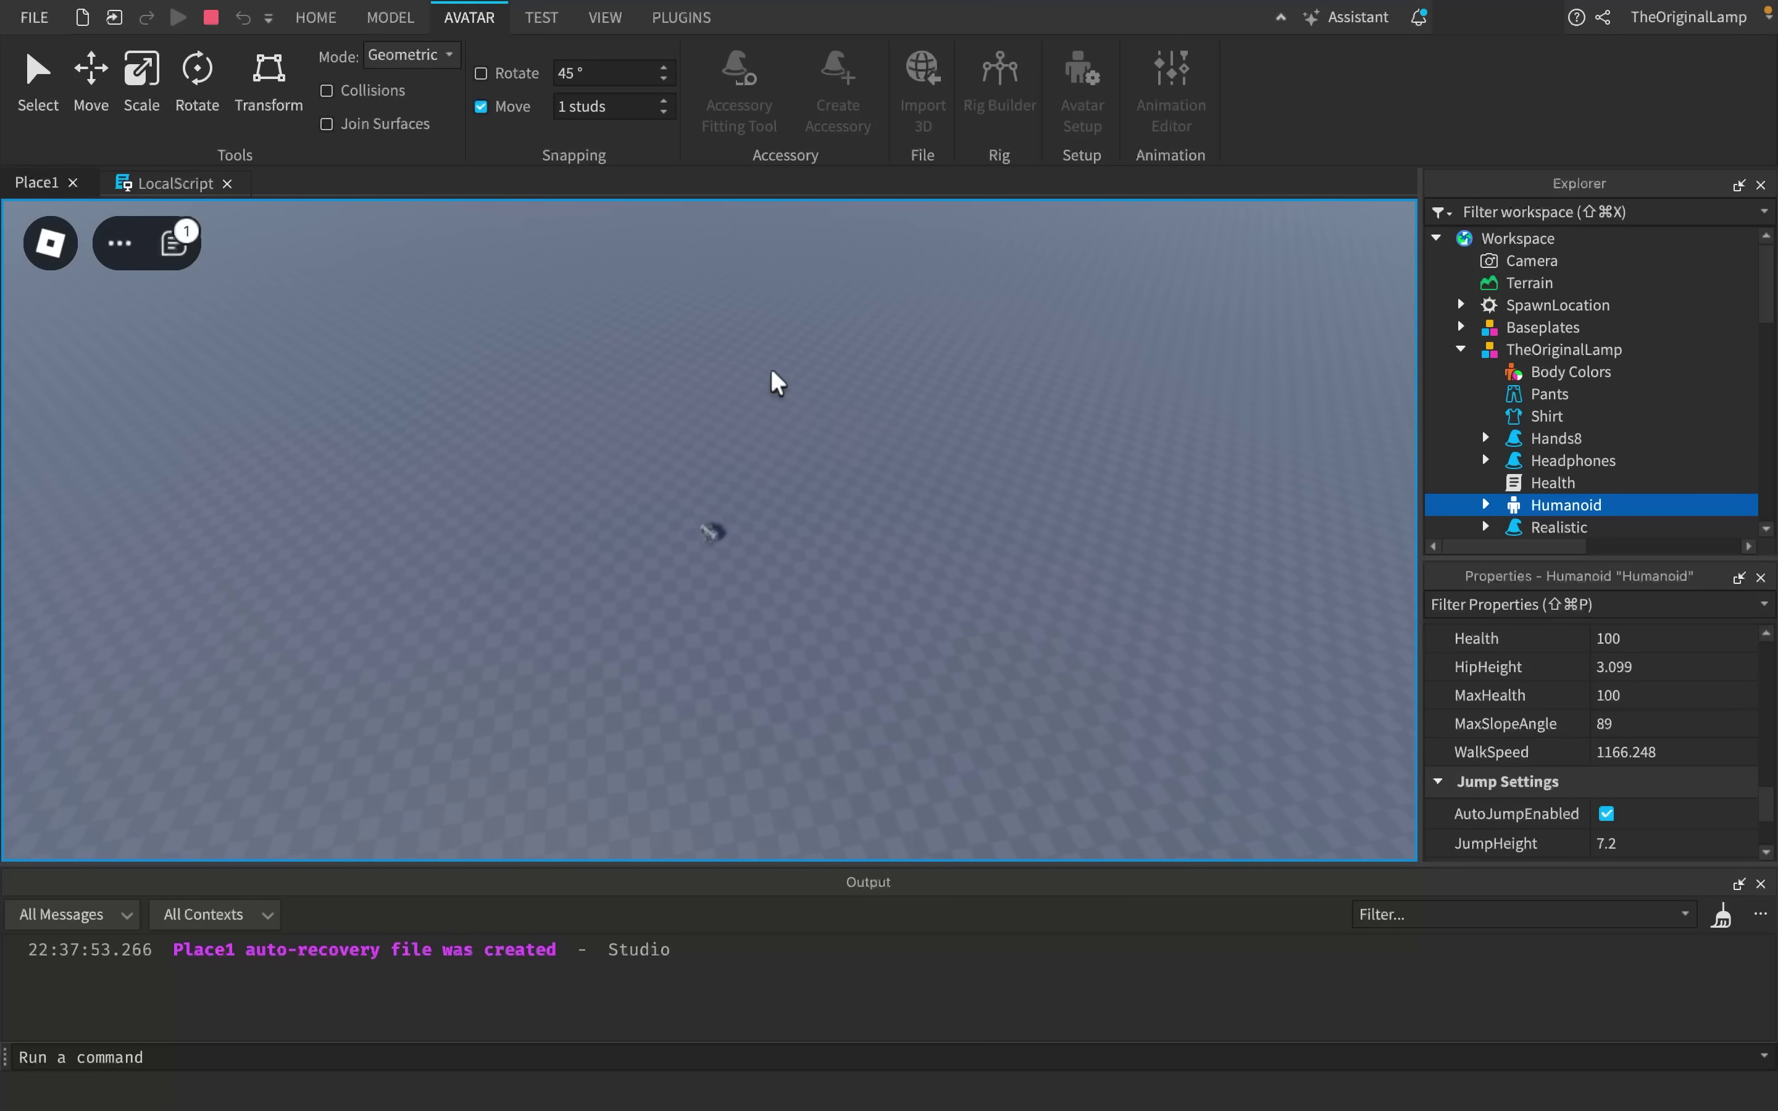
{"action": "key", "text": "w"}
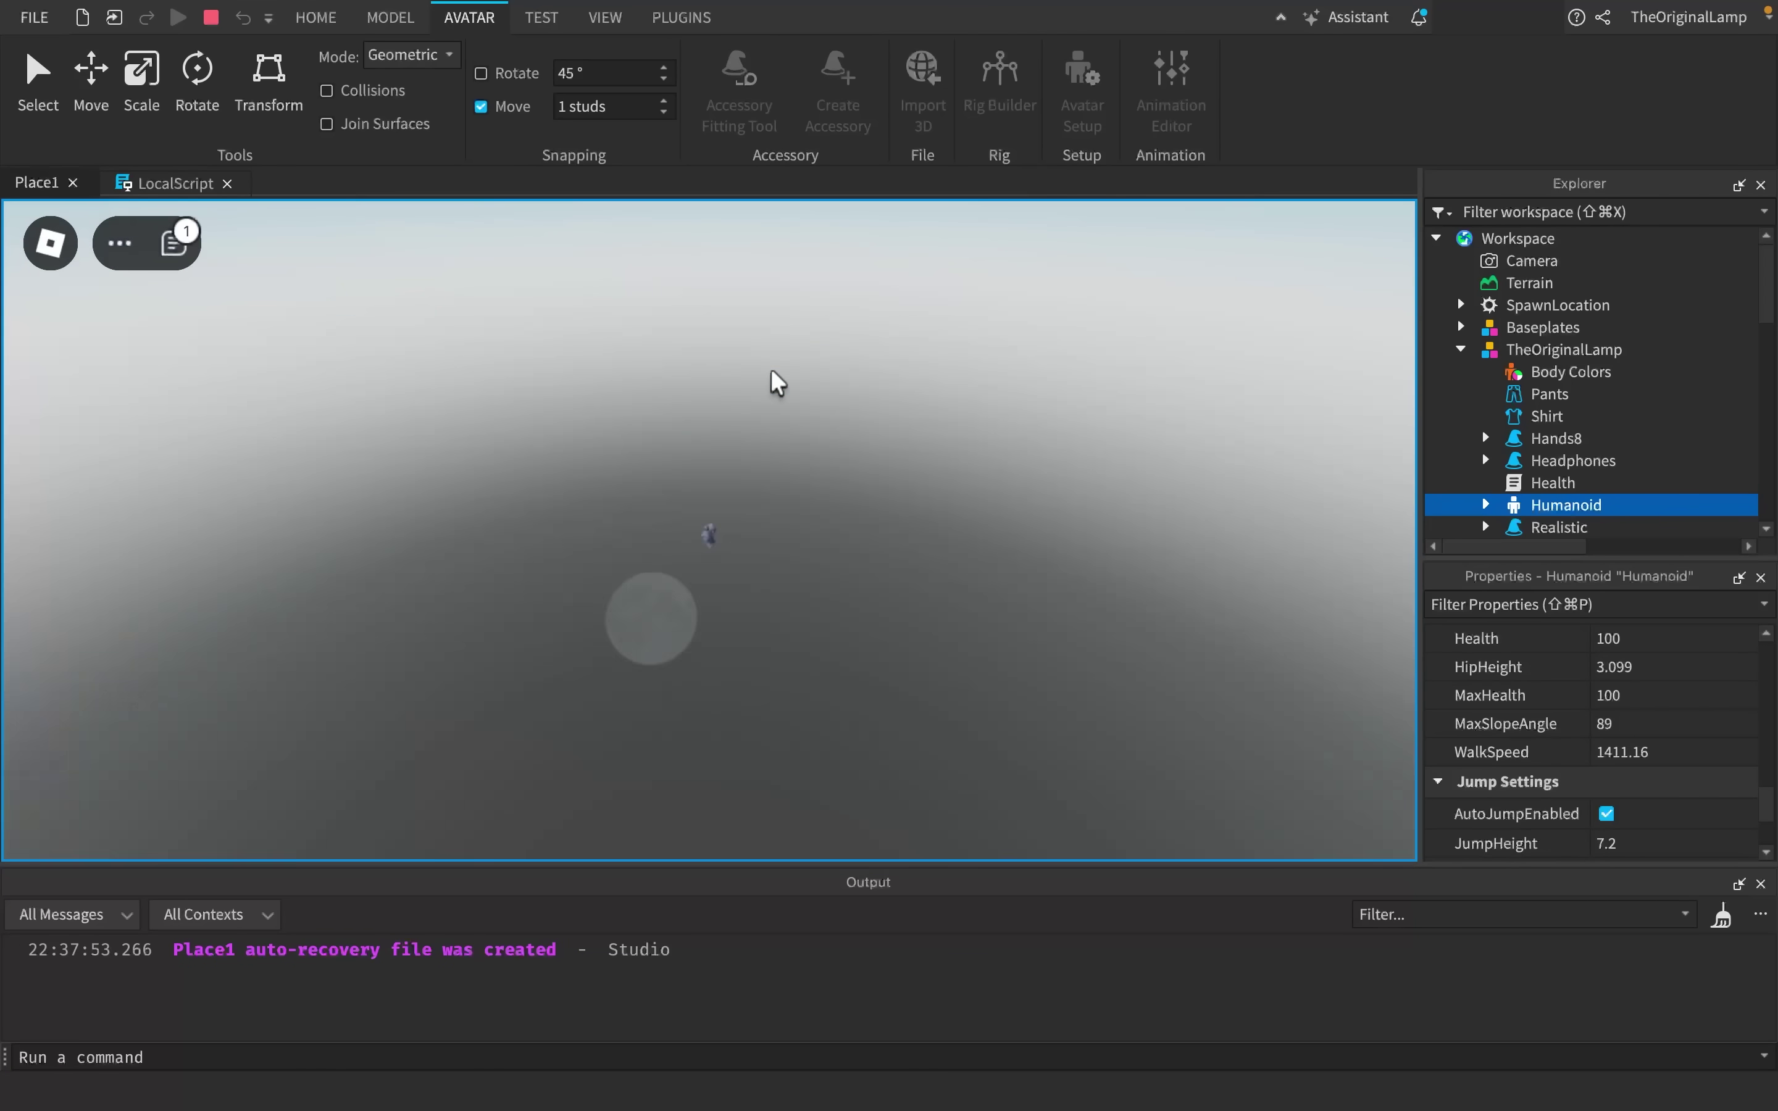
{"action": "key", "text": "w"}
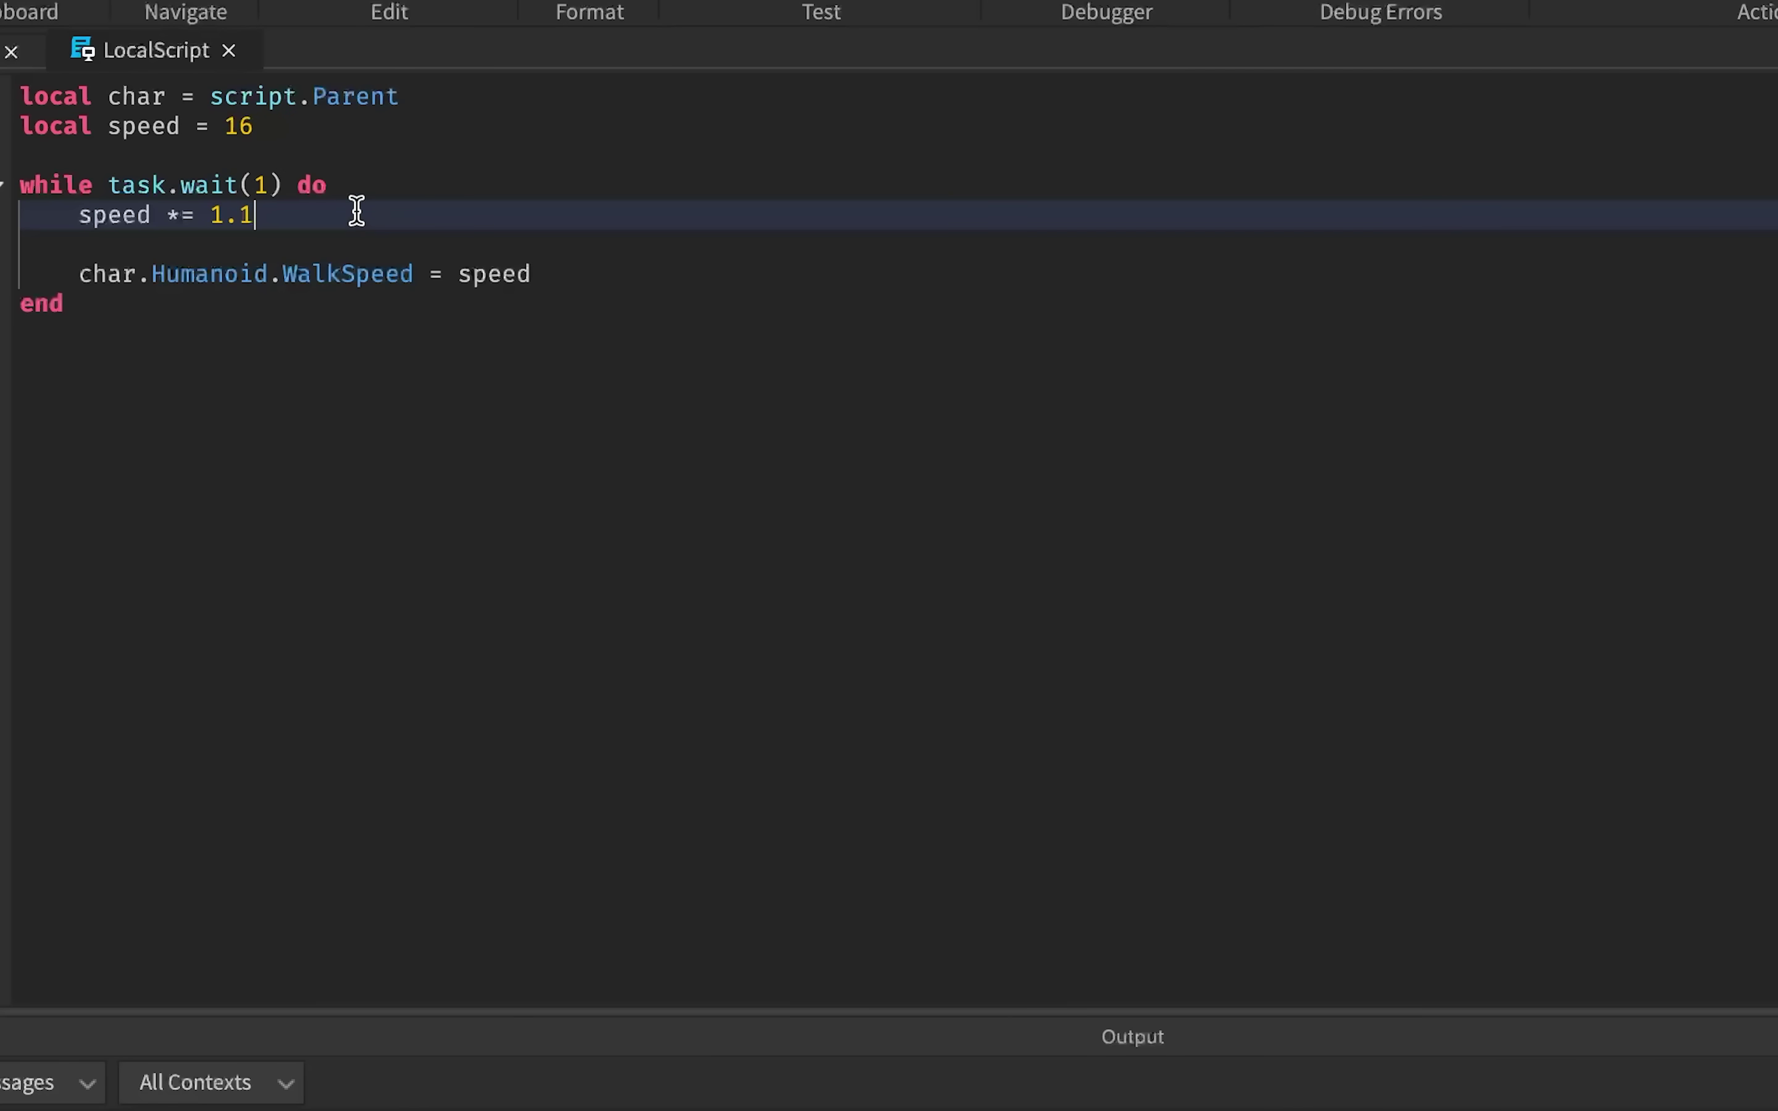
- Set the while loop's task.wait duration to 0.1 in the LocalScript
{"action": "left_click", "coordinate": [259, 186]}
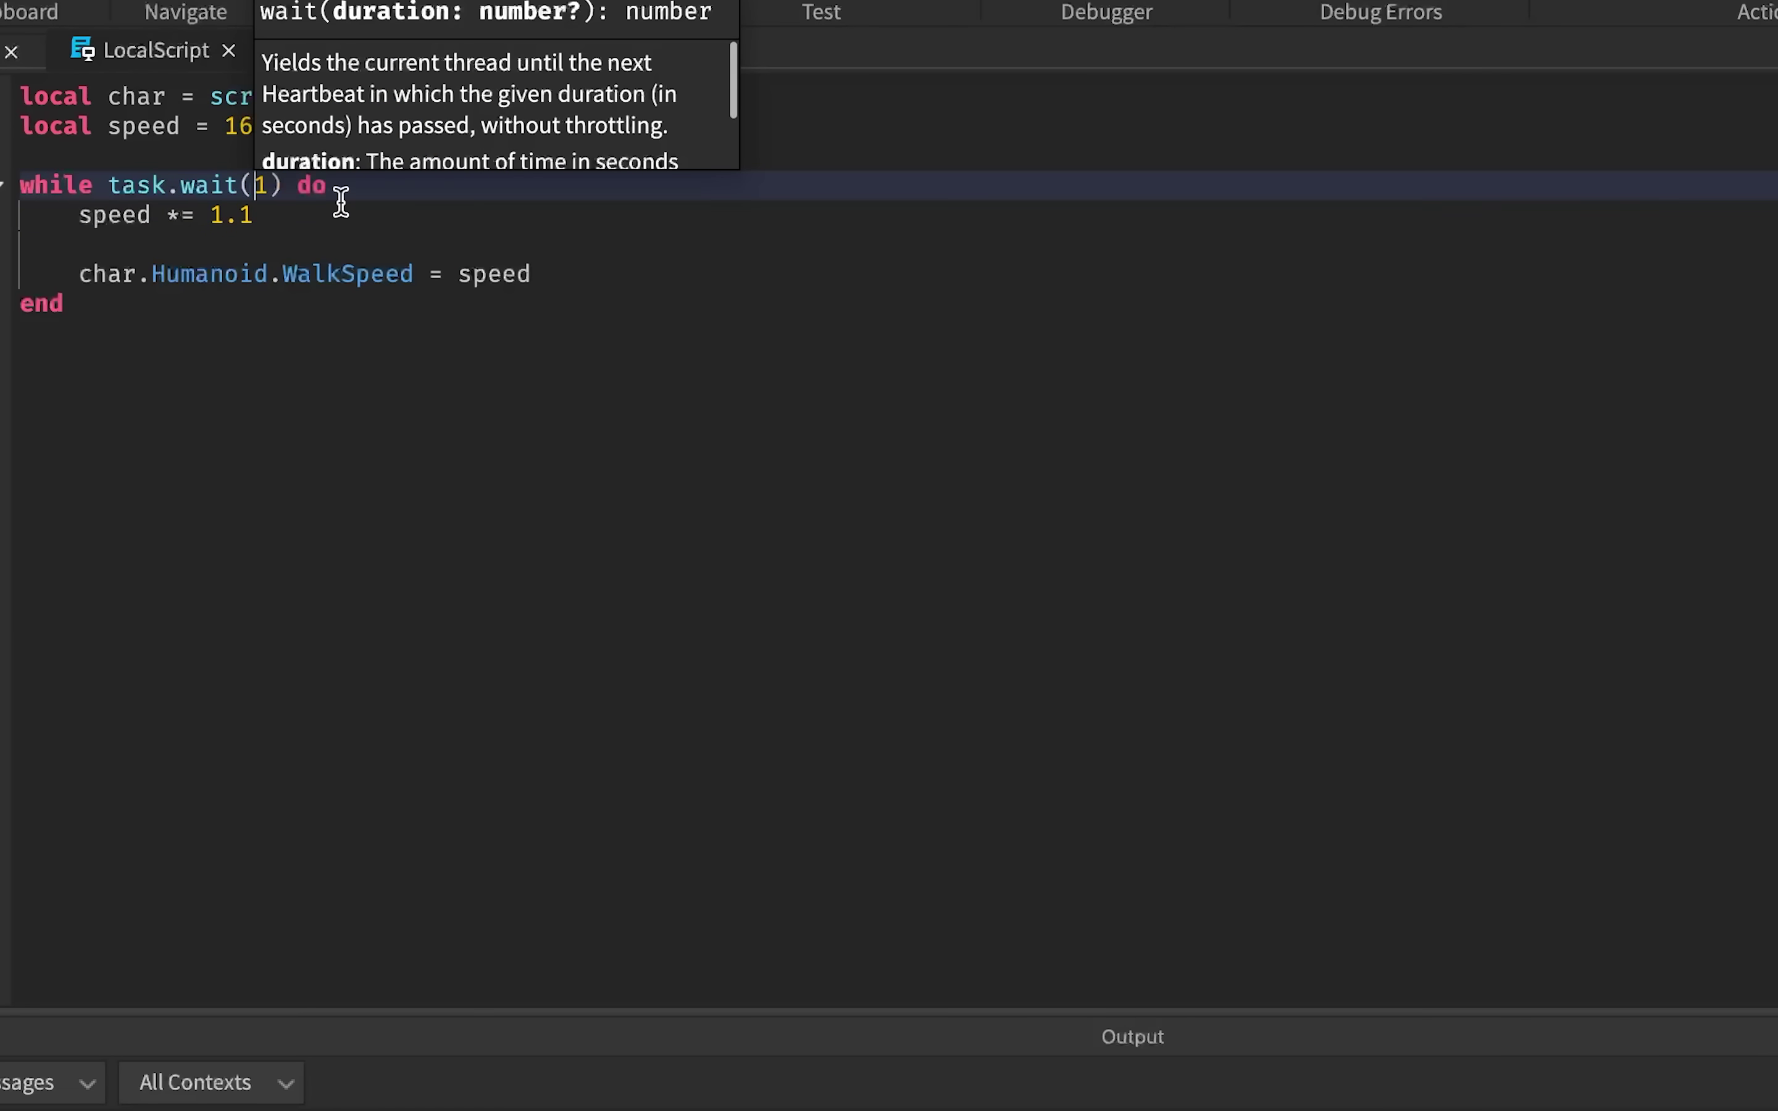
{"action": "type", "text": "0."}
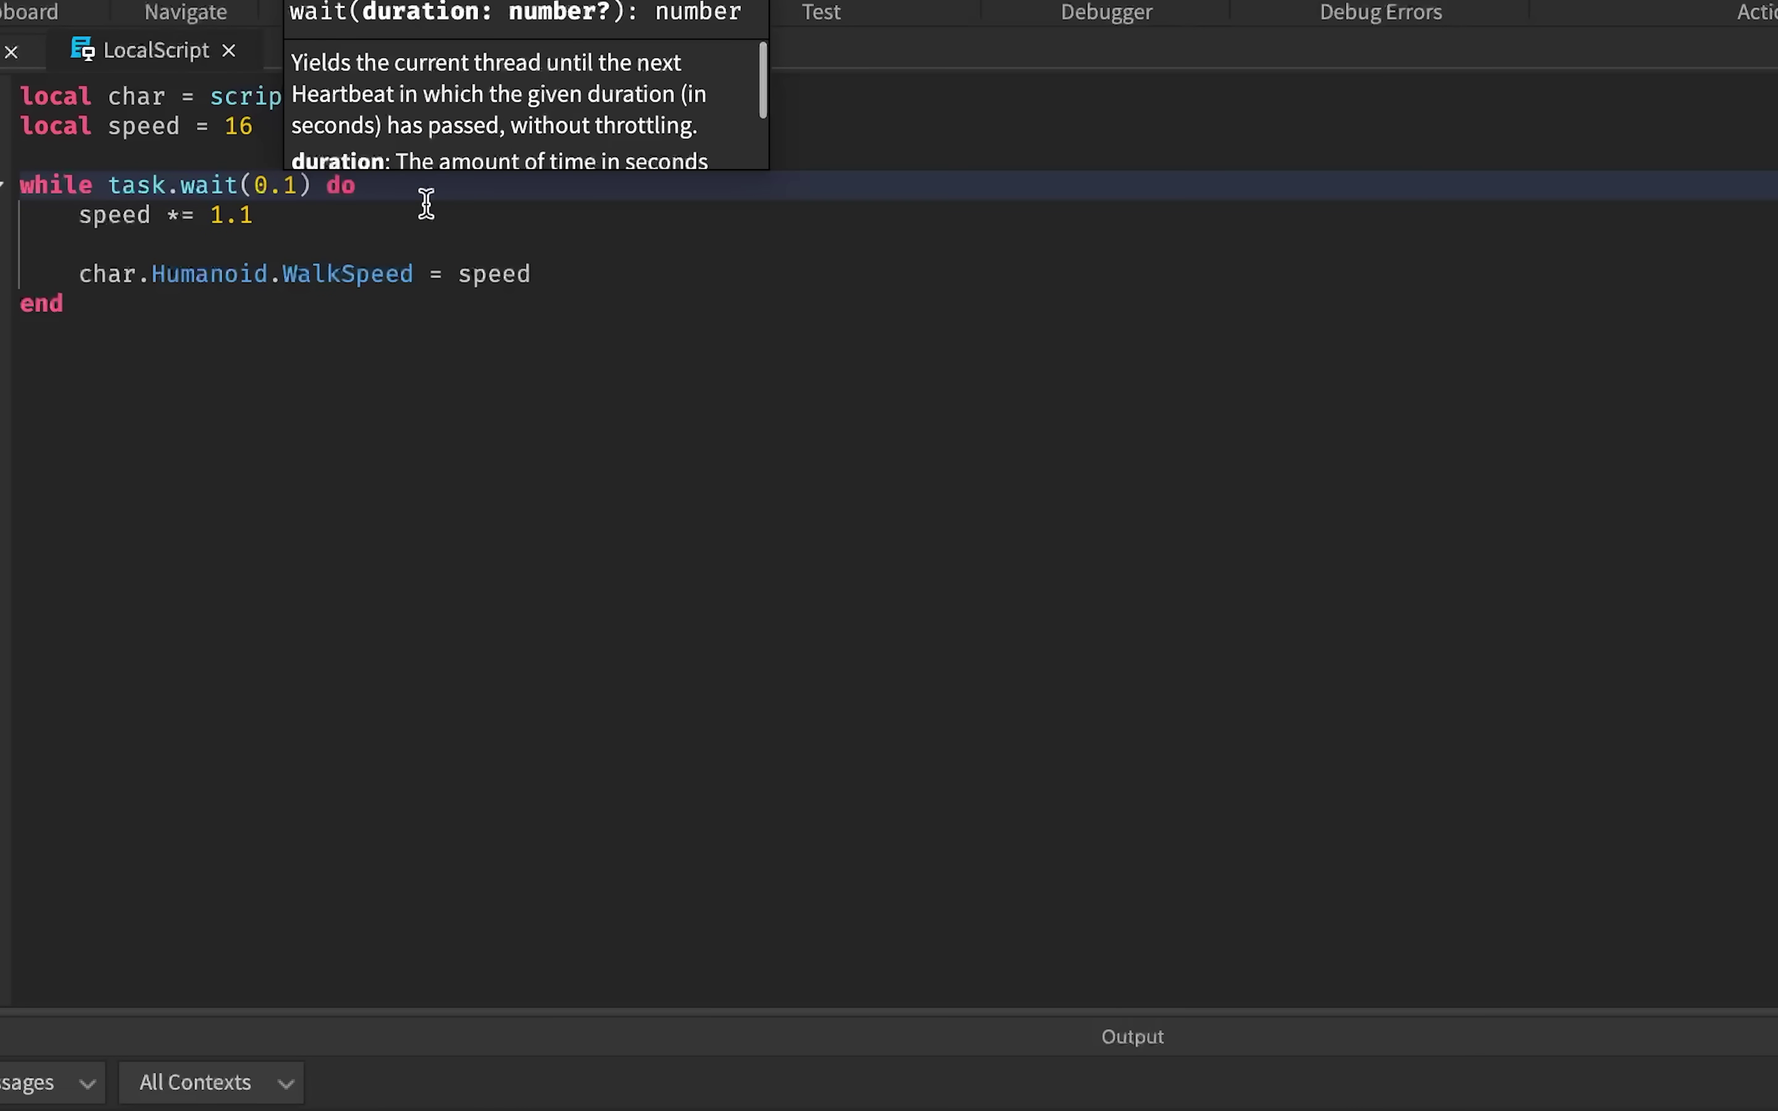
{"action": "left_click", "coordinate": [383, 212]}
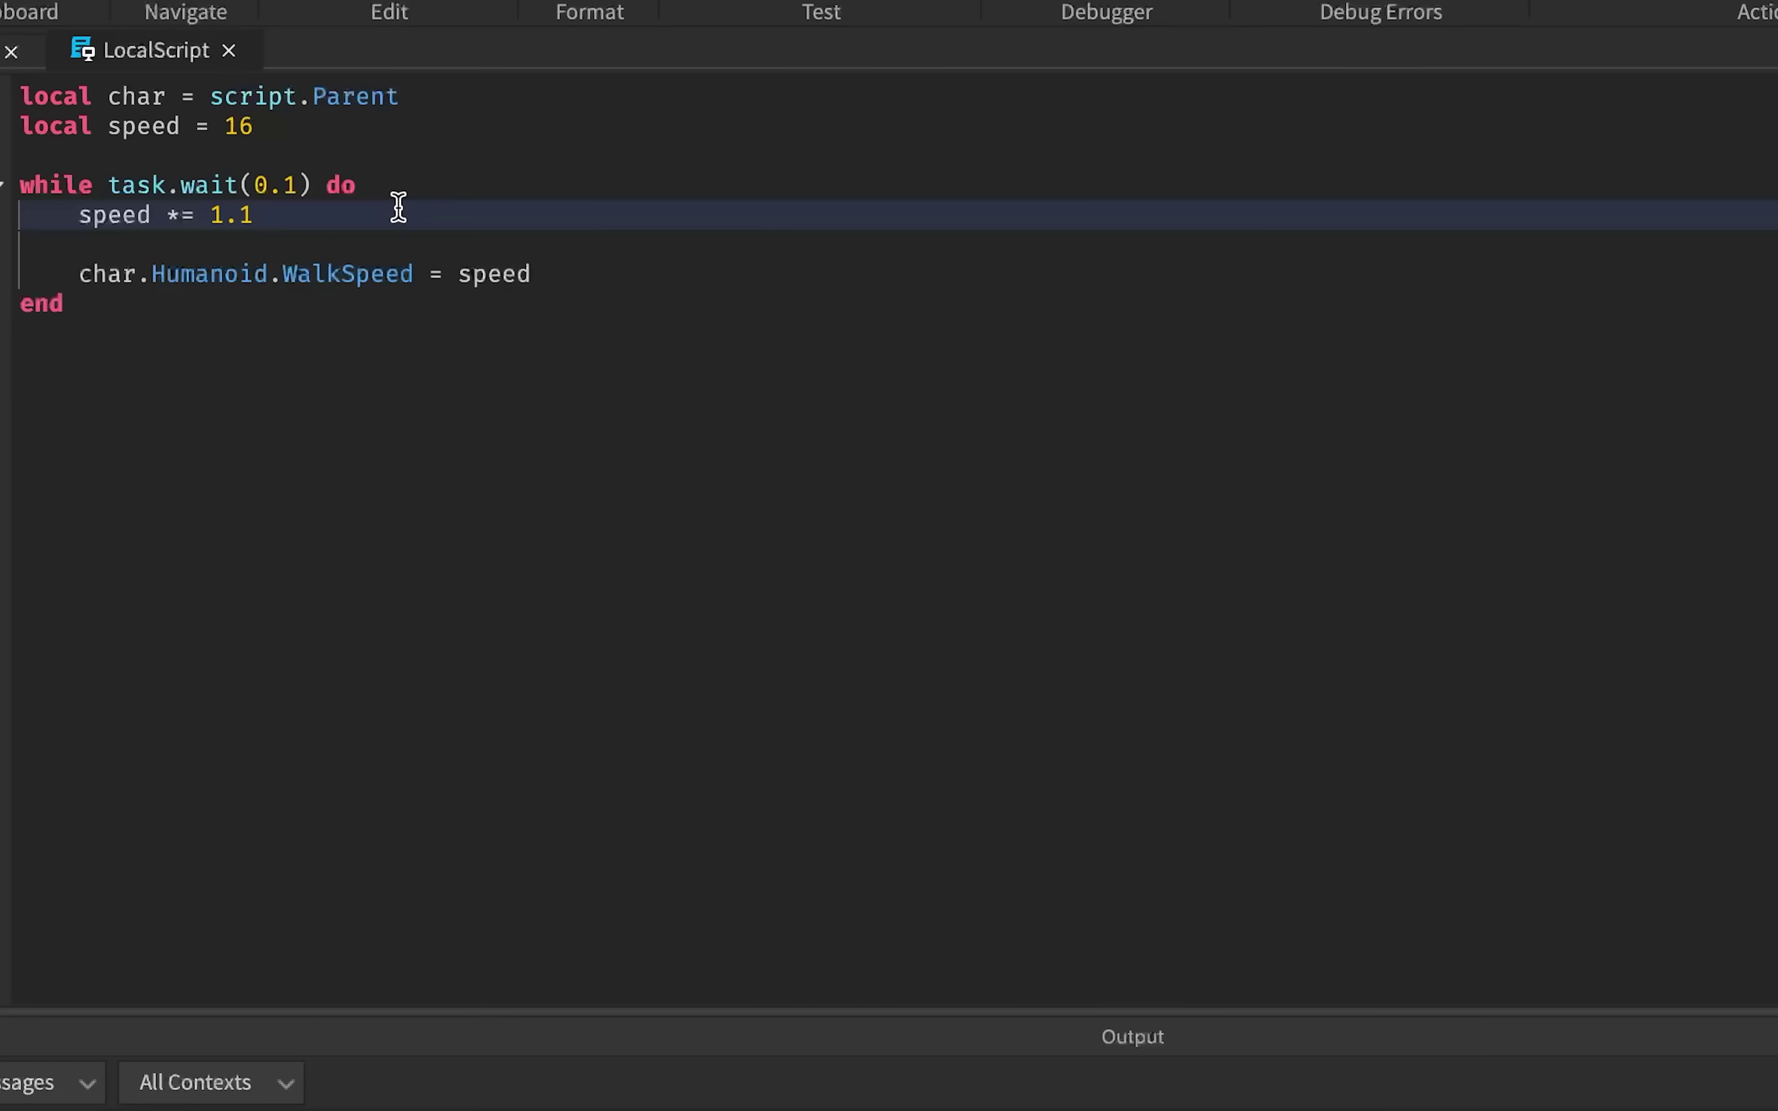
- Begin a "game.UserInputService.InputBegan:Connect()" call between the speed variable and the while loop
{"action": "left_click", "coordinate": [400, 161]}
{"action": "key", "text": "Return"}
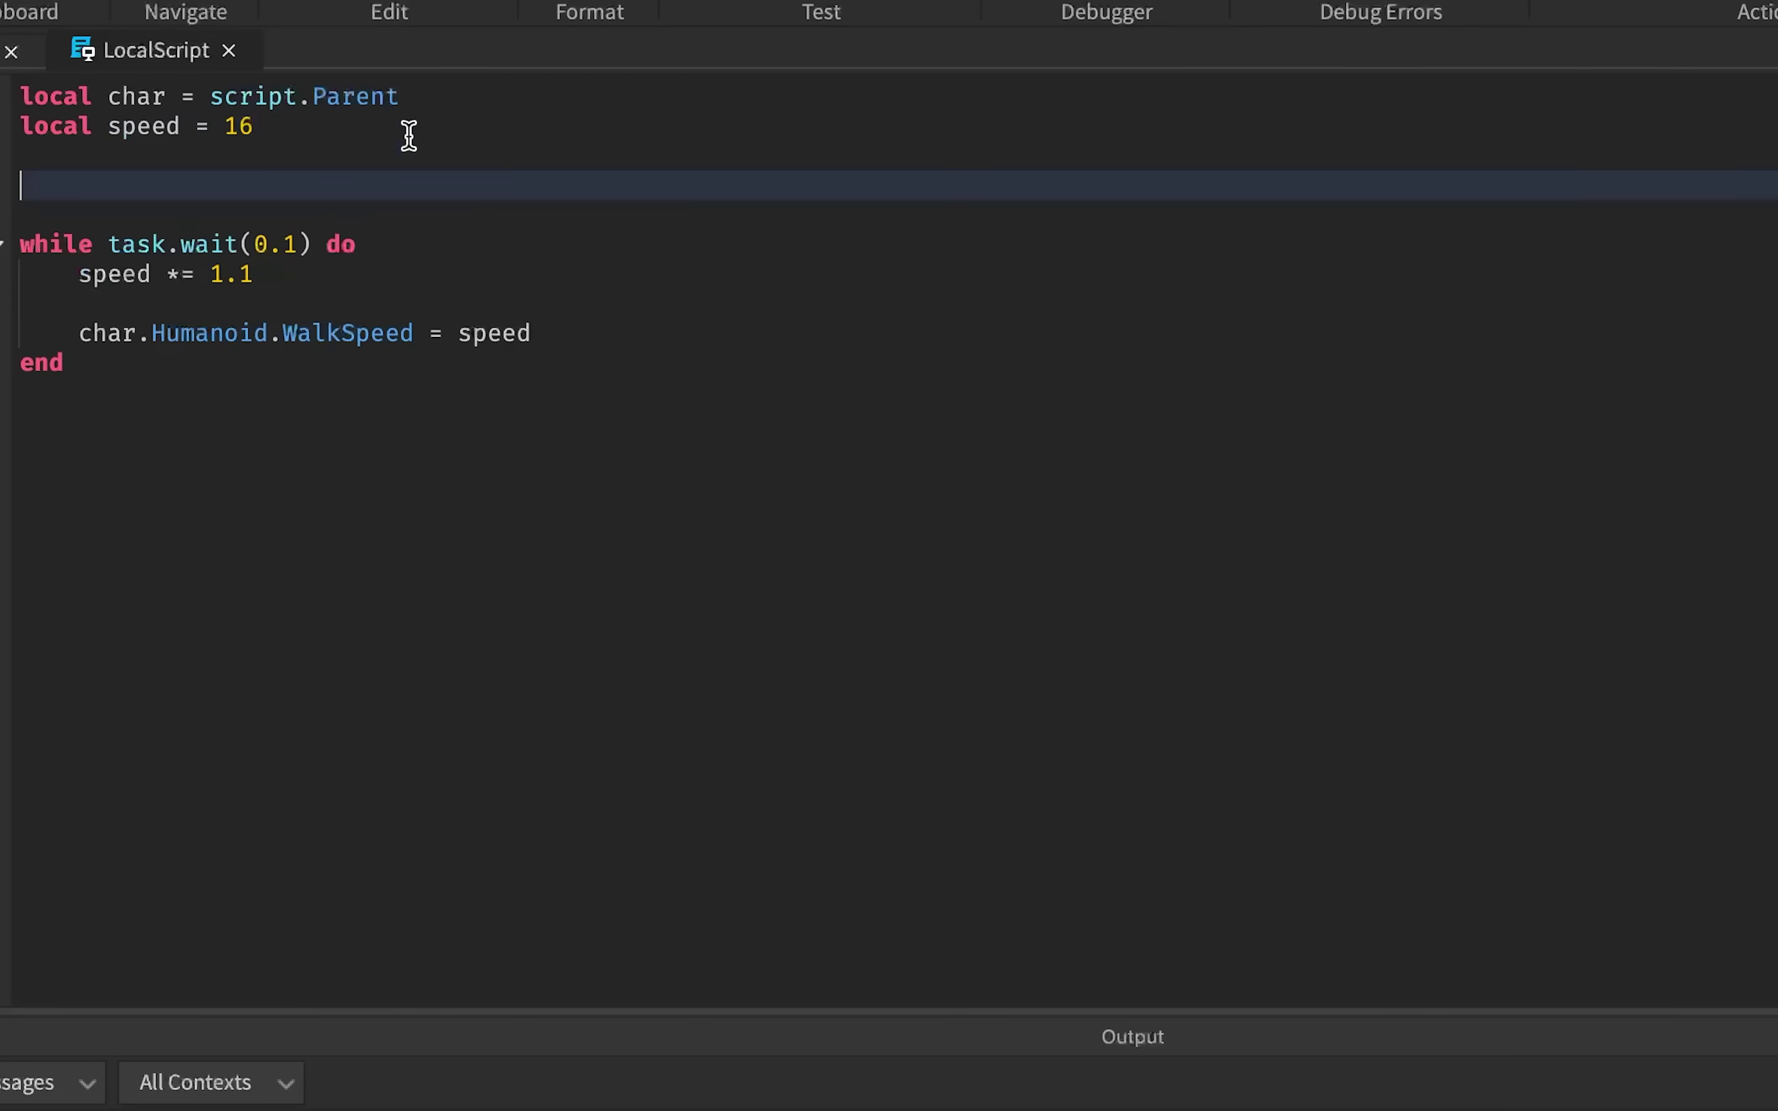
{"action": "type", "text": "game.UserInputService."}
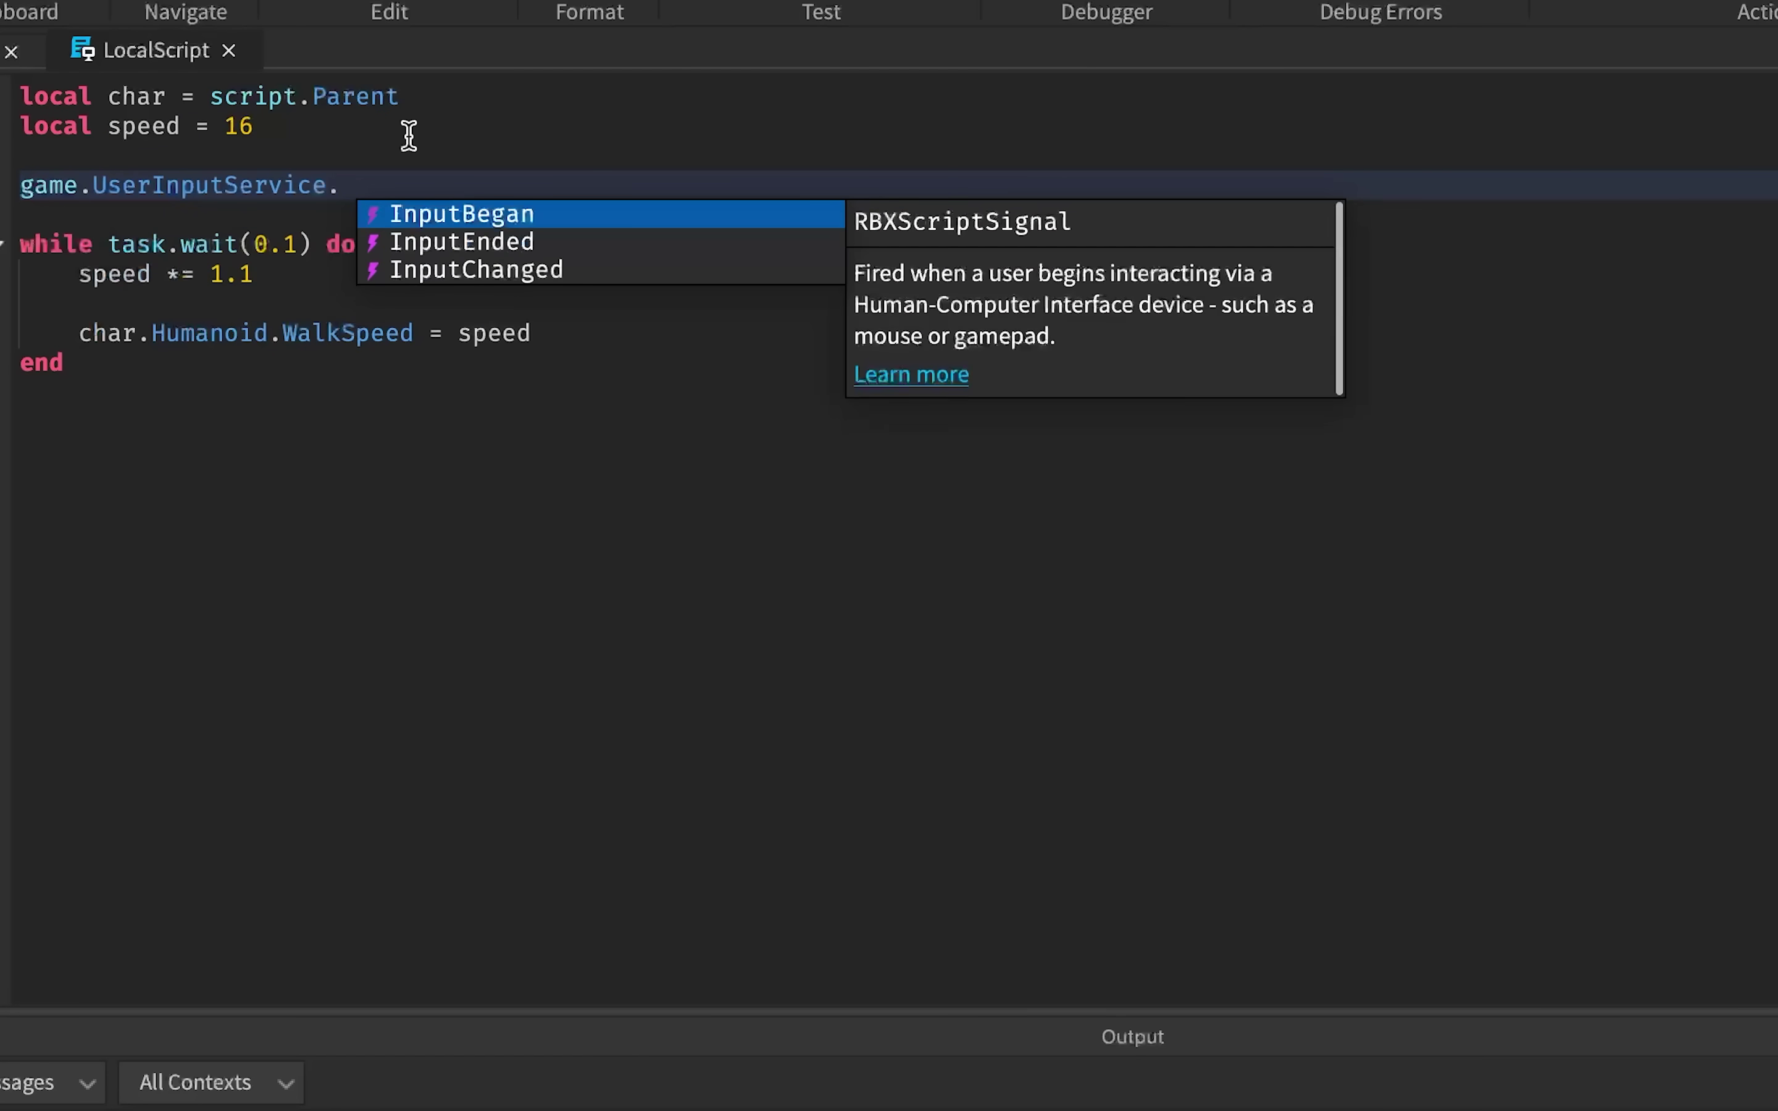
{"action": "key", "text": "Tab"}
{"action": "type", "text": ":"}
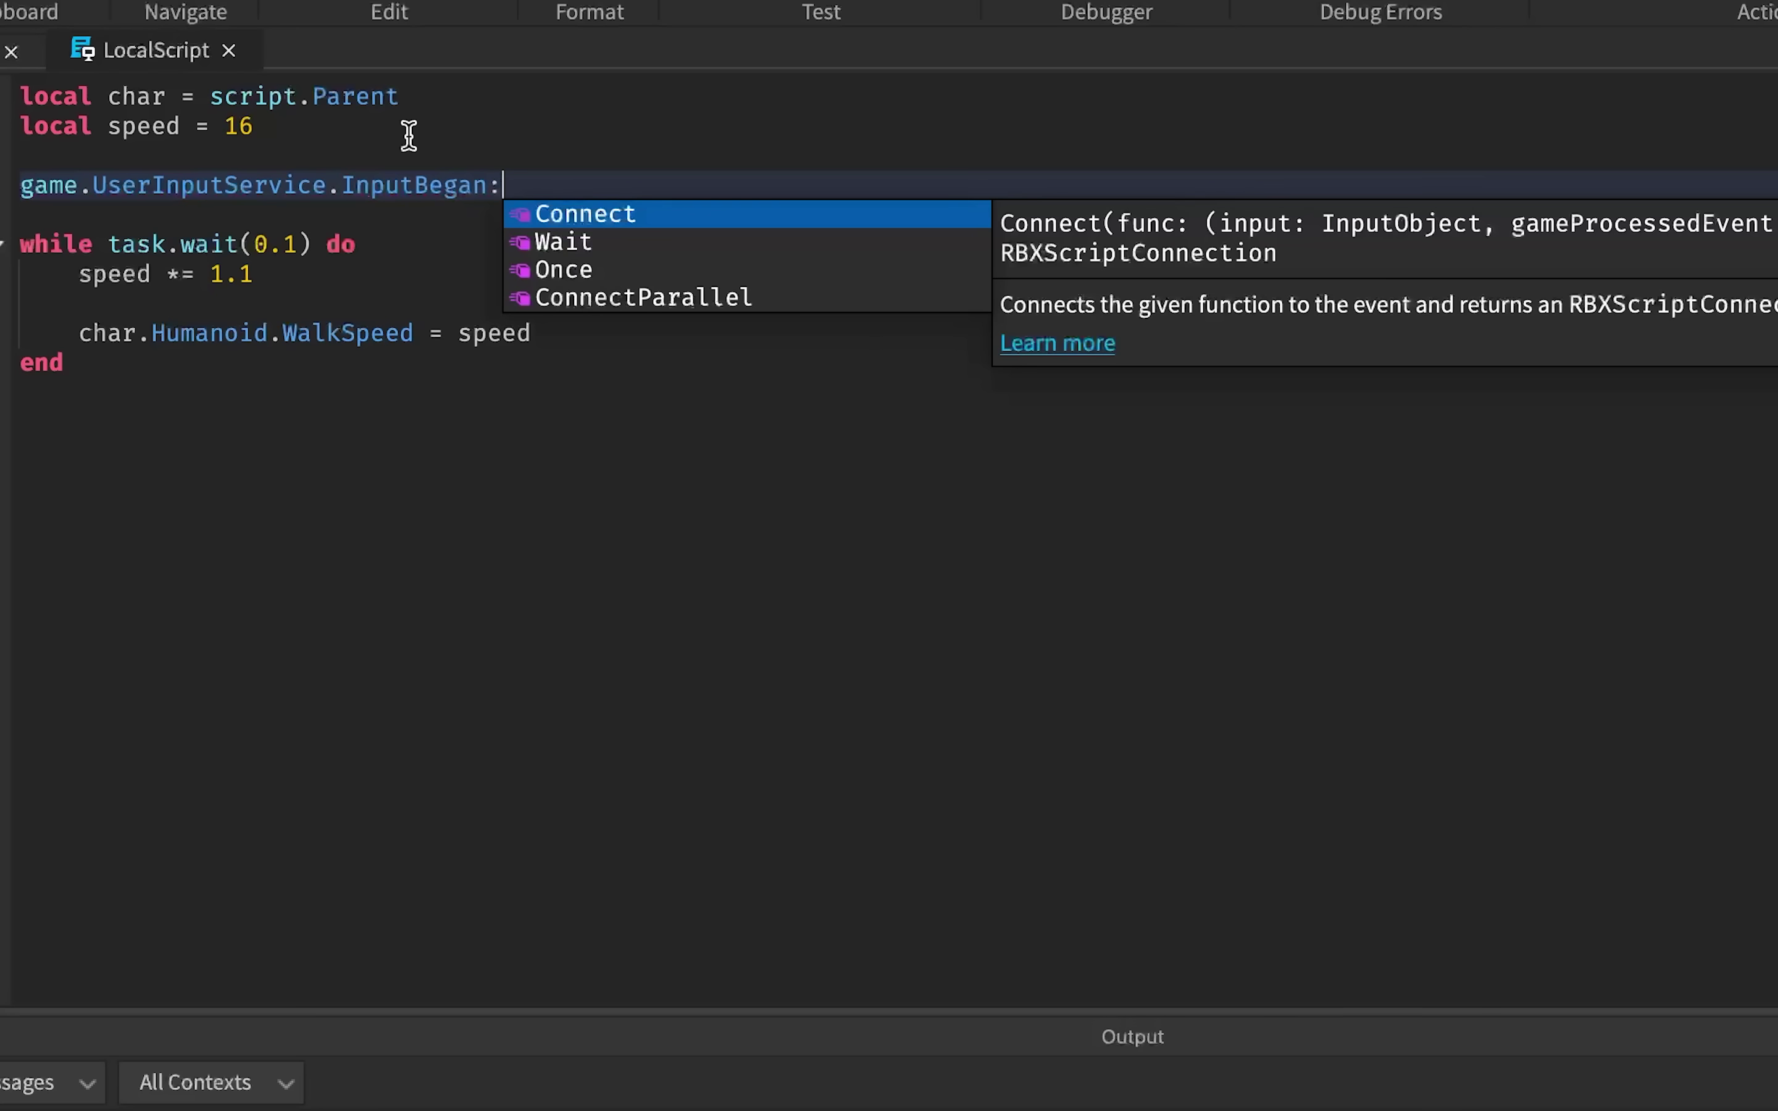
{"action": "type", "text": "C"}
{"action": "key", "text": "Tab"}
{"action": "type", "text": "("}
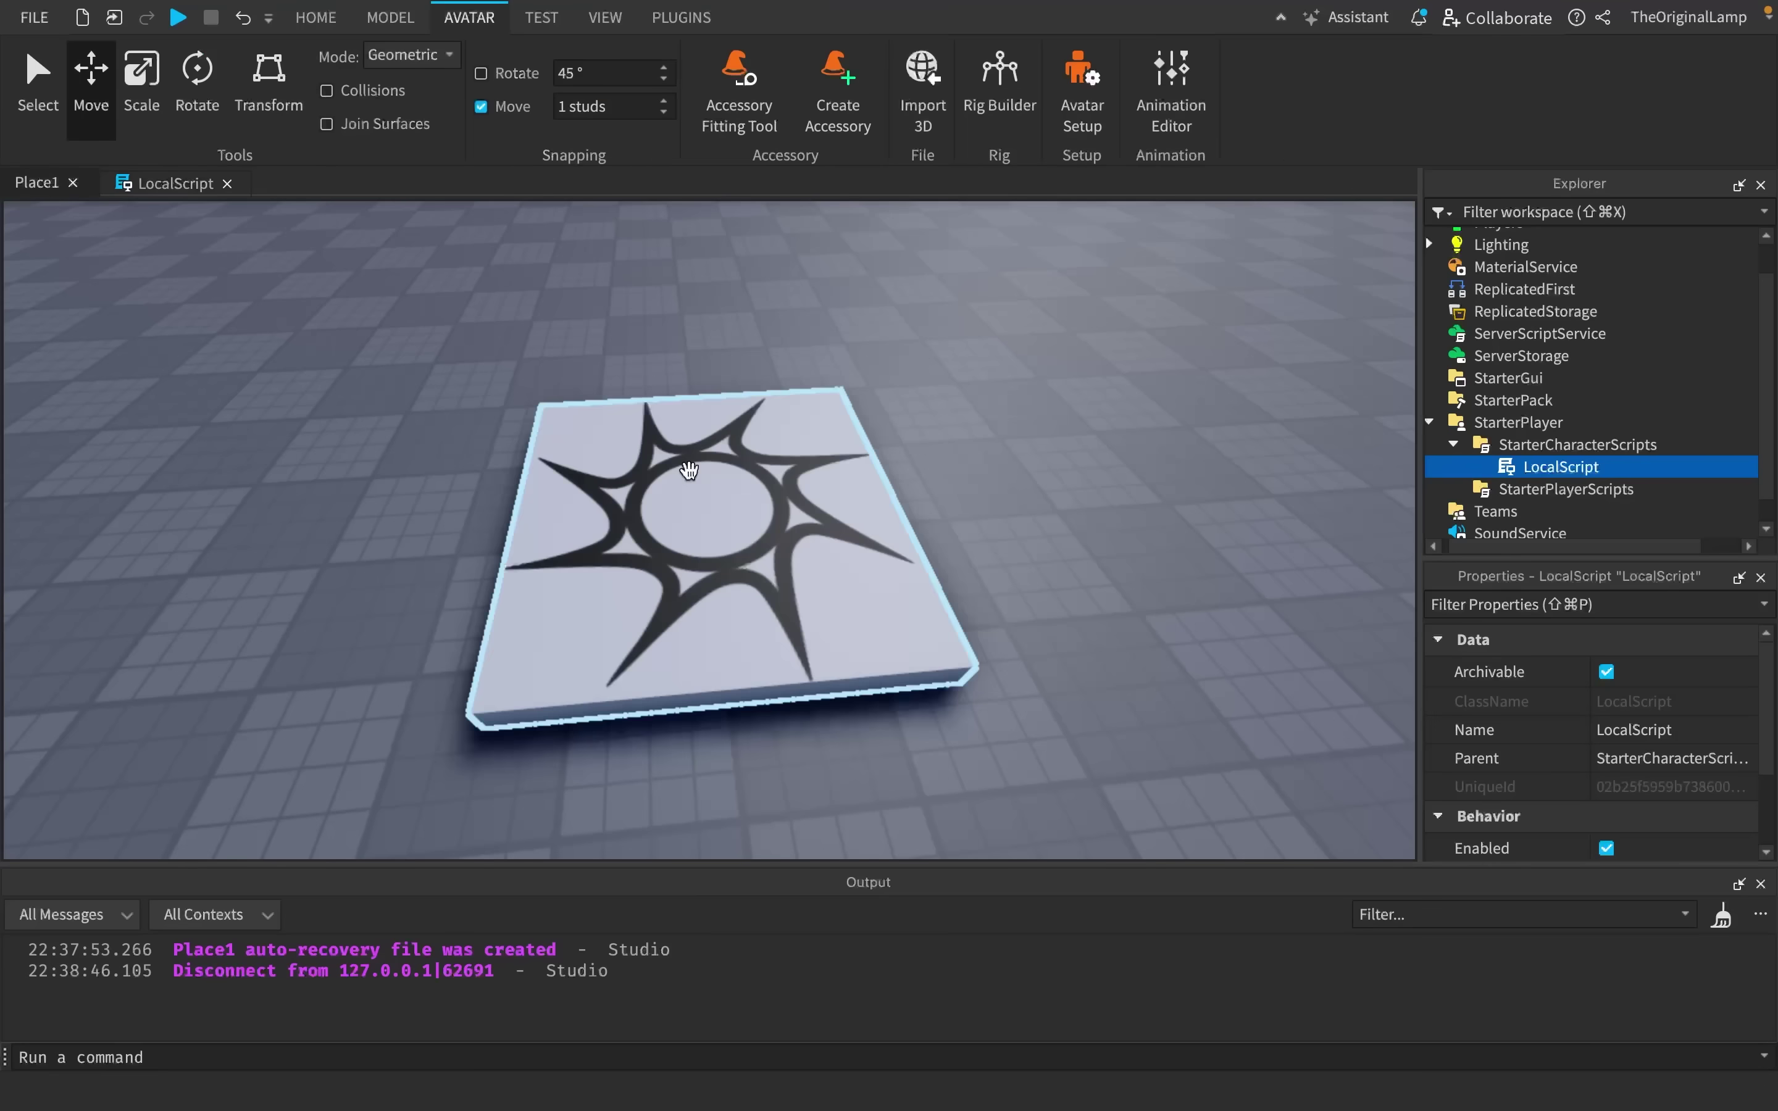
{"action": "right_click_drag", "start_coordinate": [634, 468], "coordinate": [633, 467]}
{"action": "right_click_drag", "start_coordinate": [778, 498], "coordinate": [611, 464]}
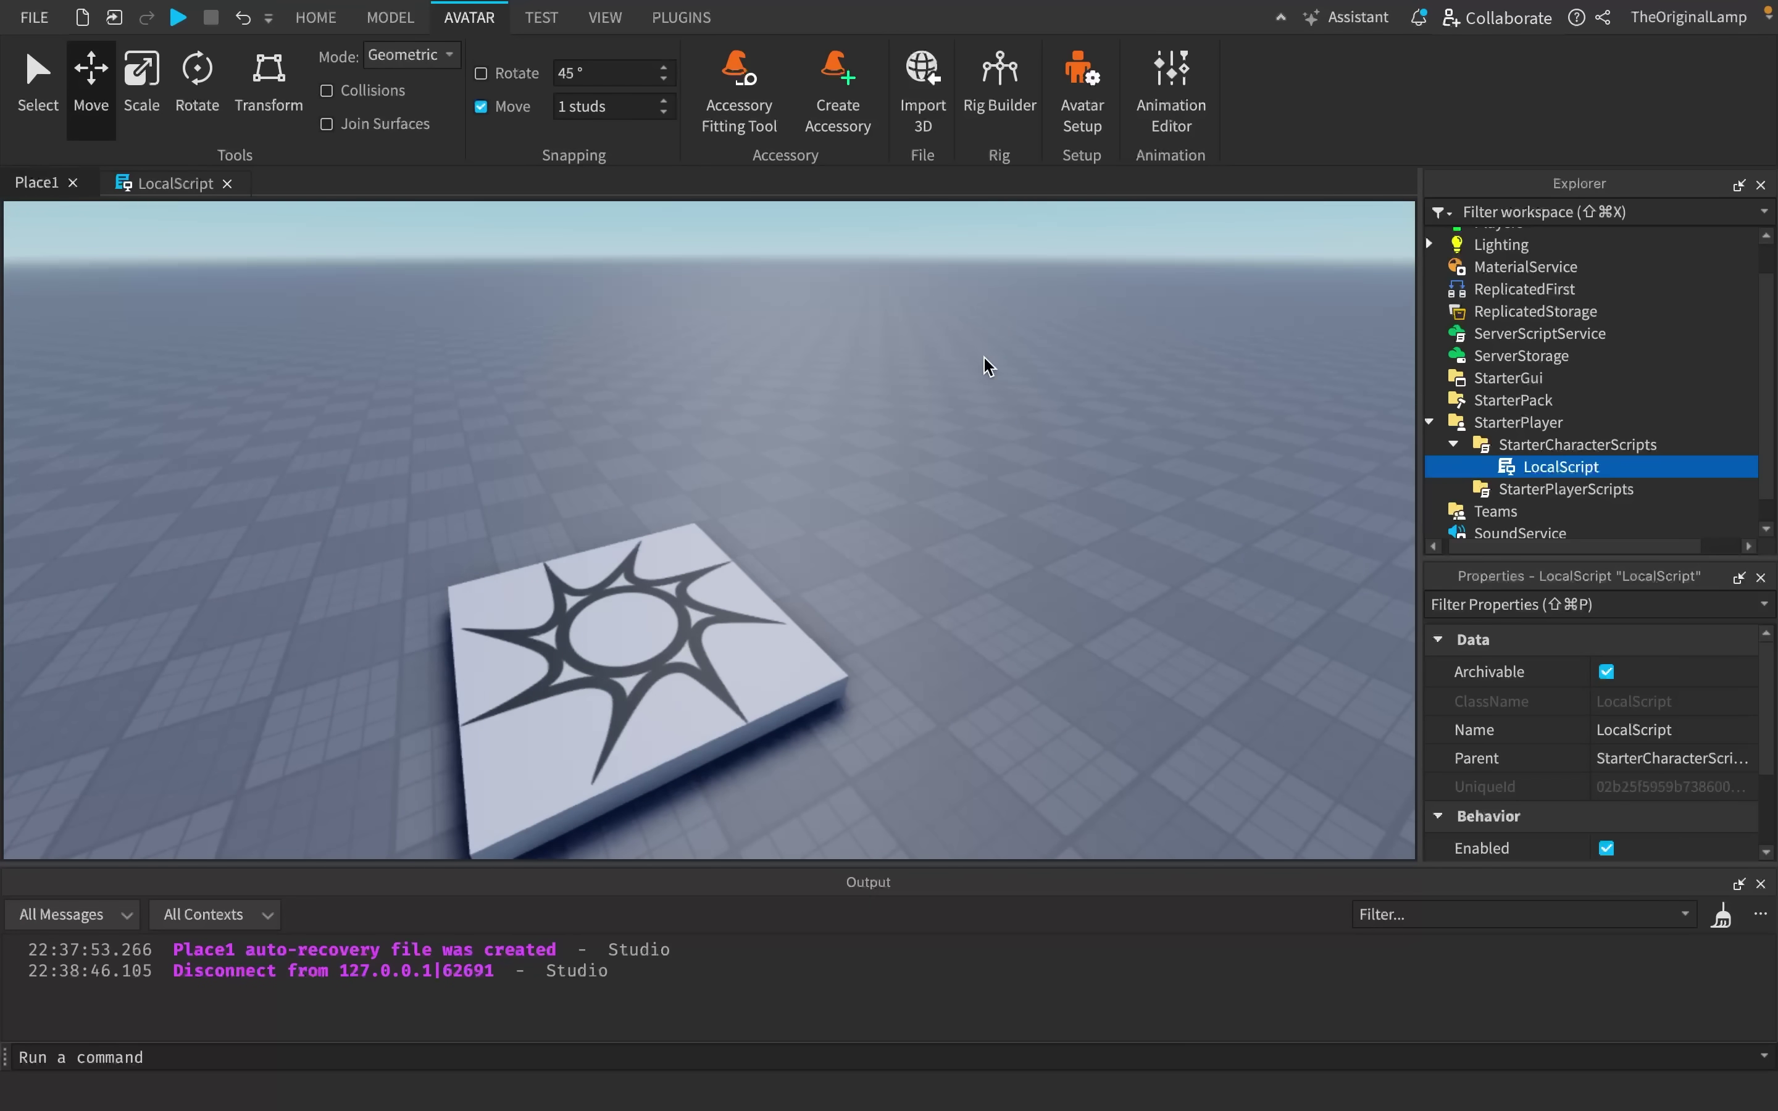
- Pass an anonymous function with the parameter inp to the InputBegan Connect call in the LocalScript
{"action": "left_click", "coordinate": [175, 183]}
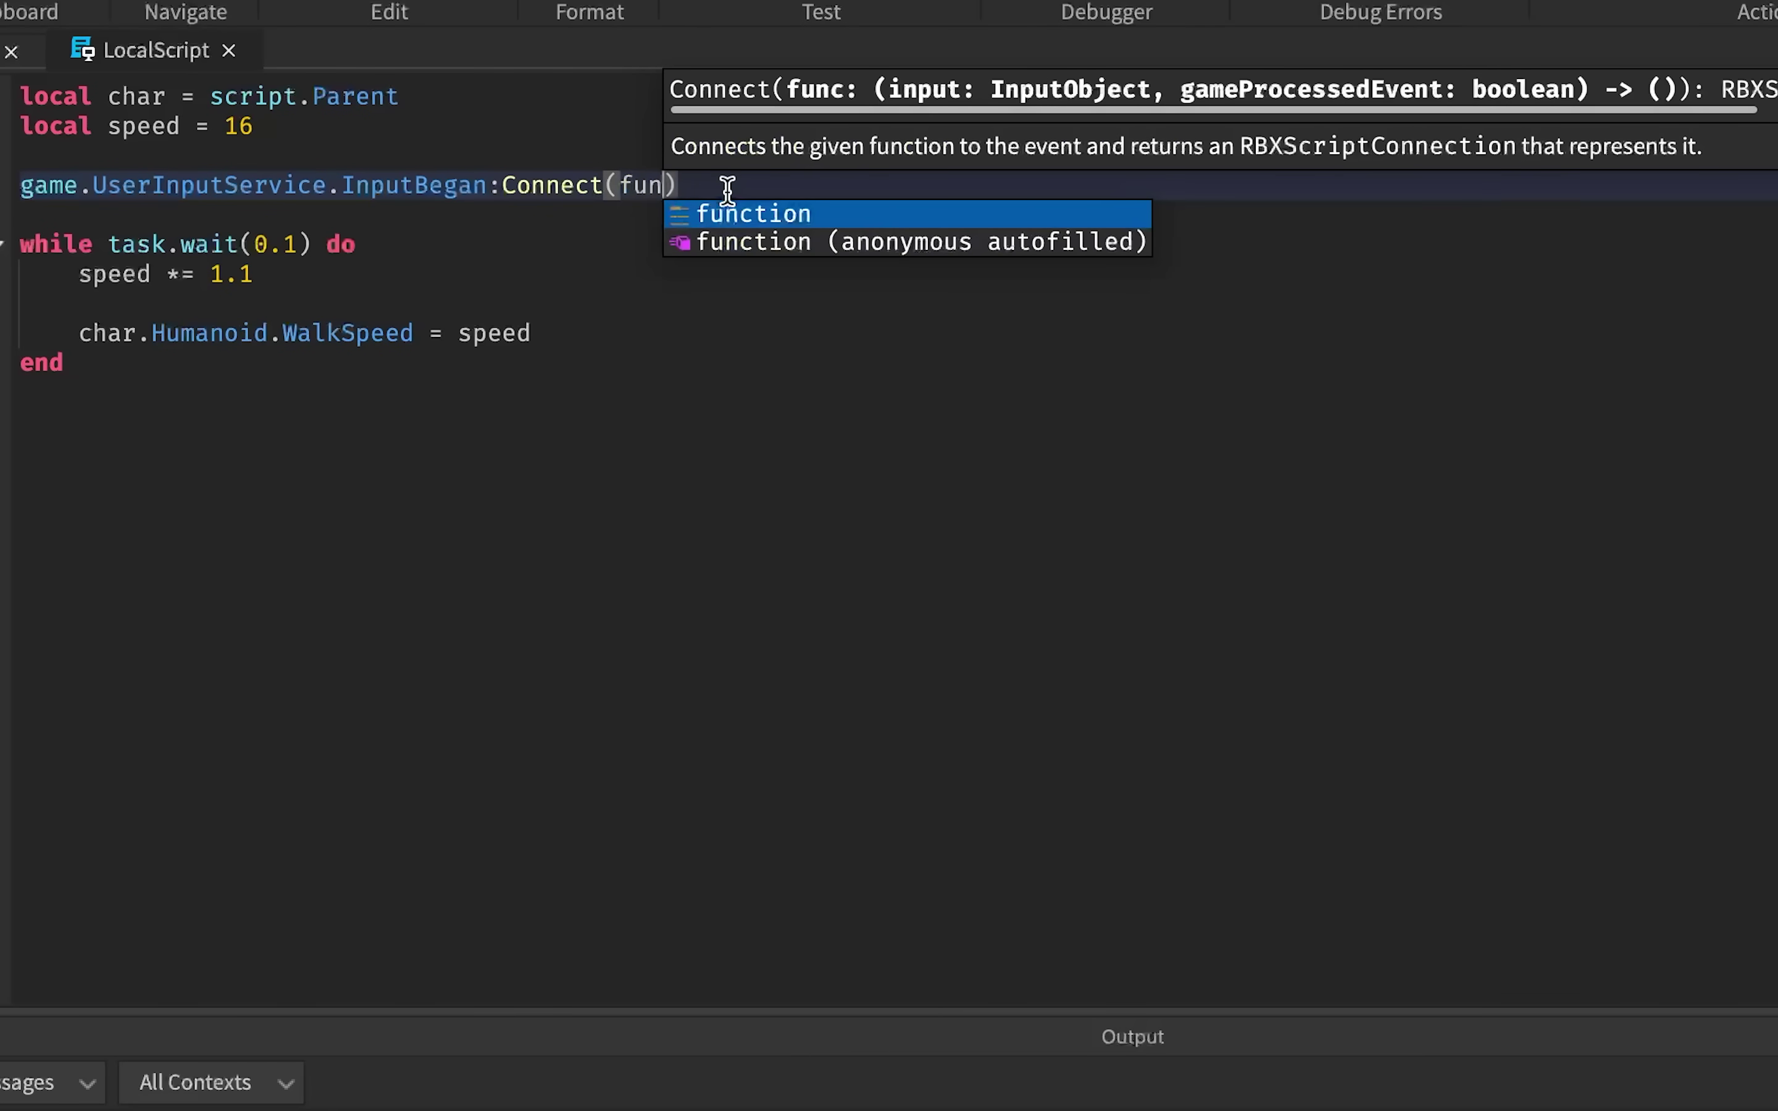
{"action": "key", "text": "Tab"}
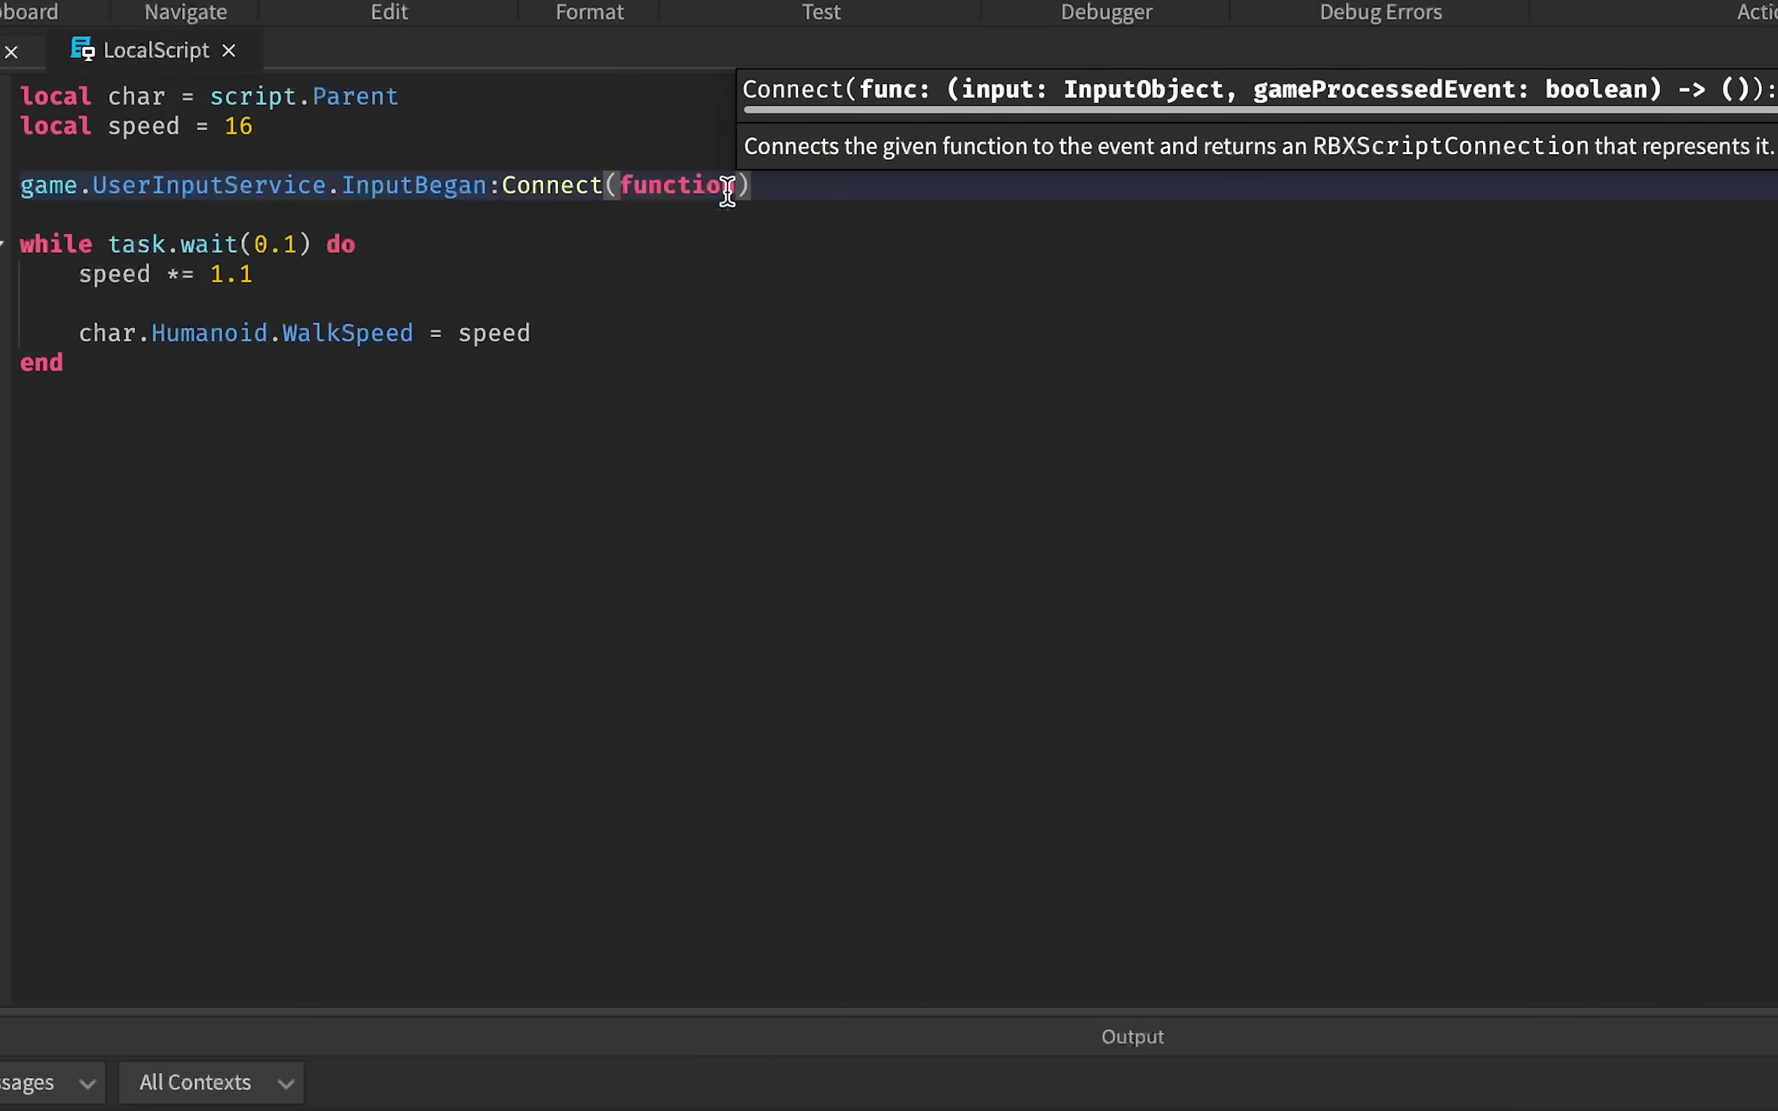
{"action": "type", "text": "(inp)"}
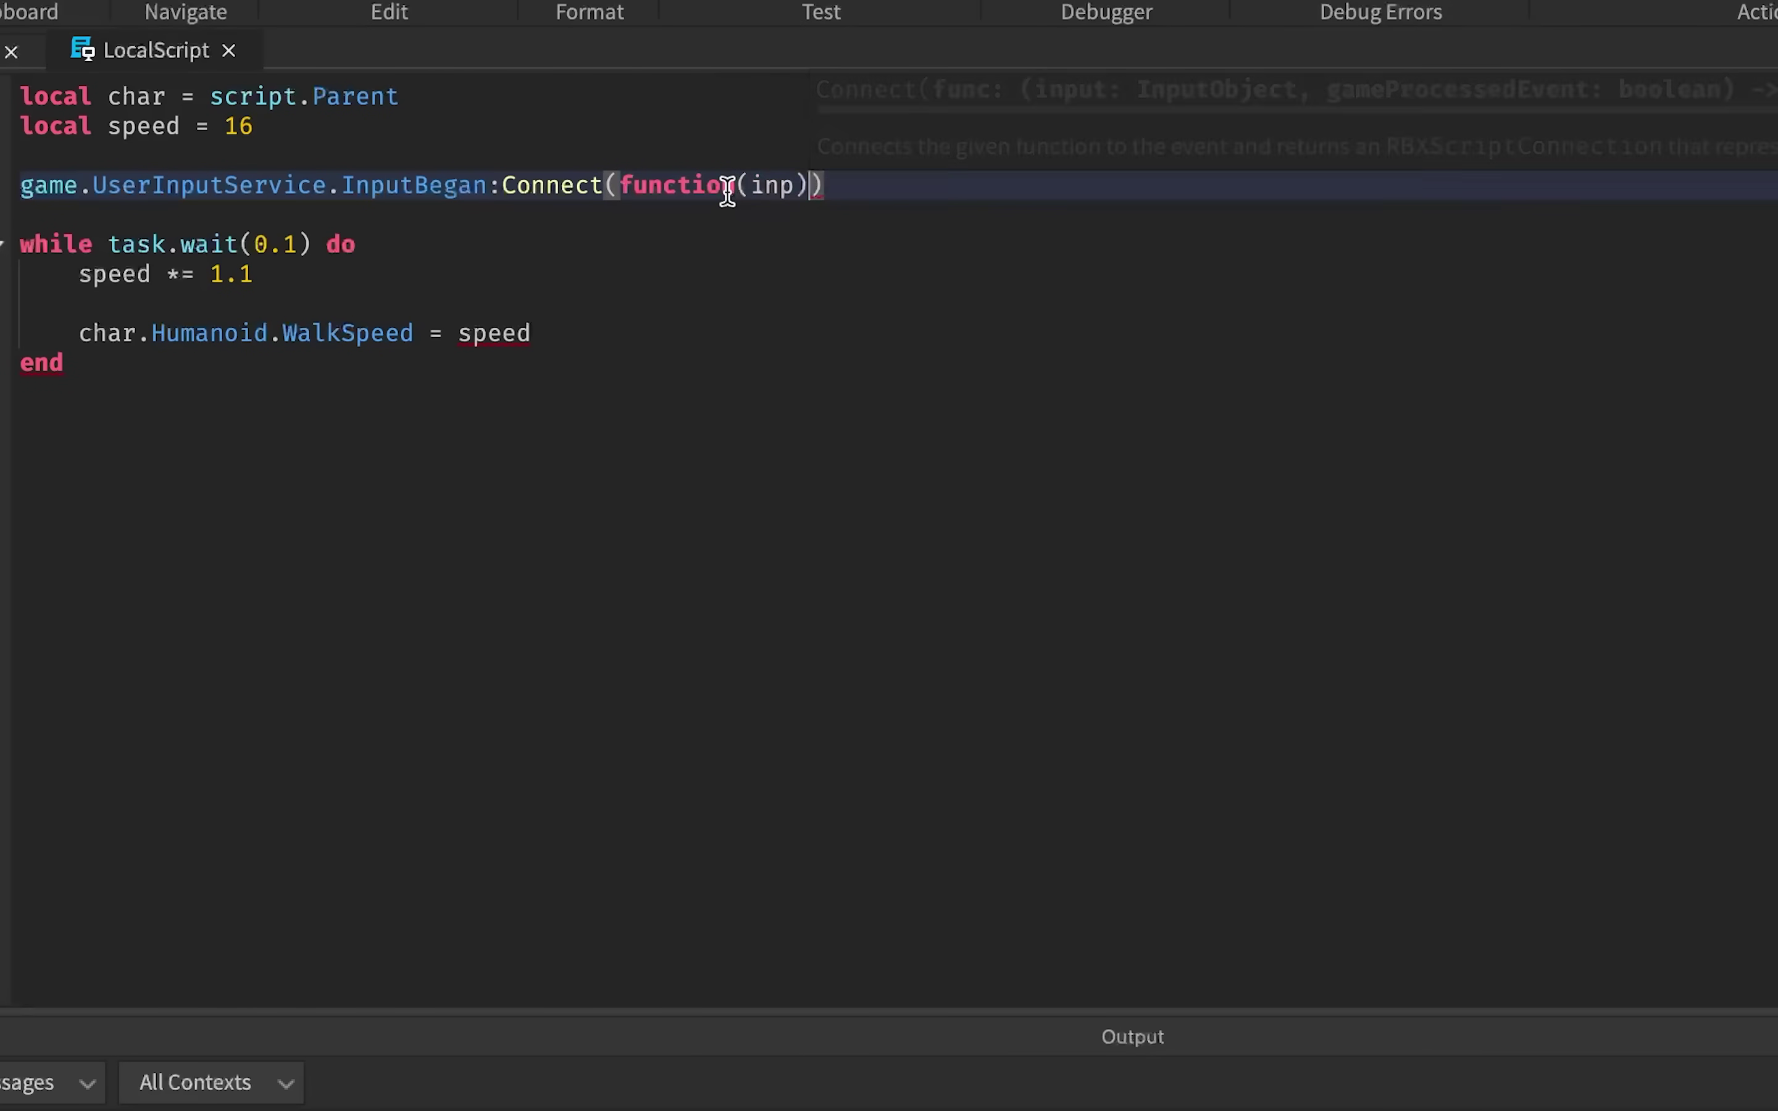
{"action": "key", "text": "Return"}
- Add an "if inp.KeyCode == Enum.KeyCode.R then" block inside the InputBegan function
{"action": "type", "text": "if inp.Ke"}
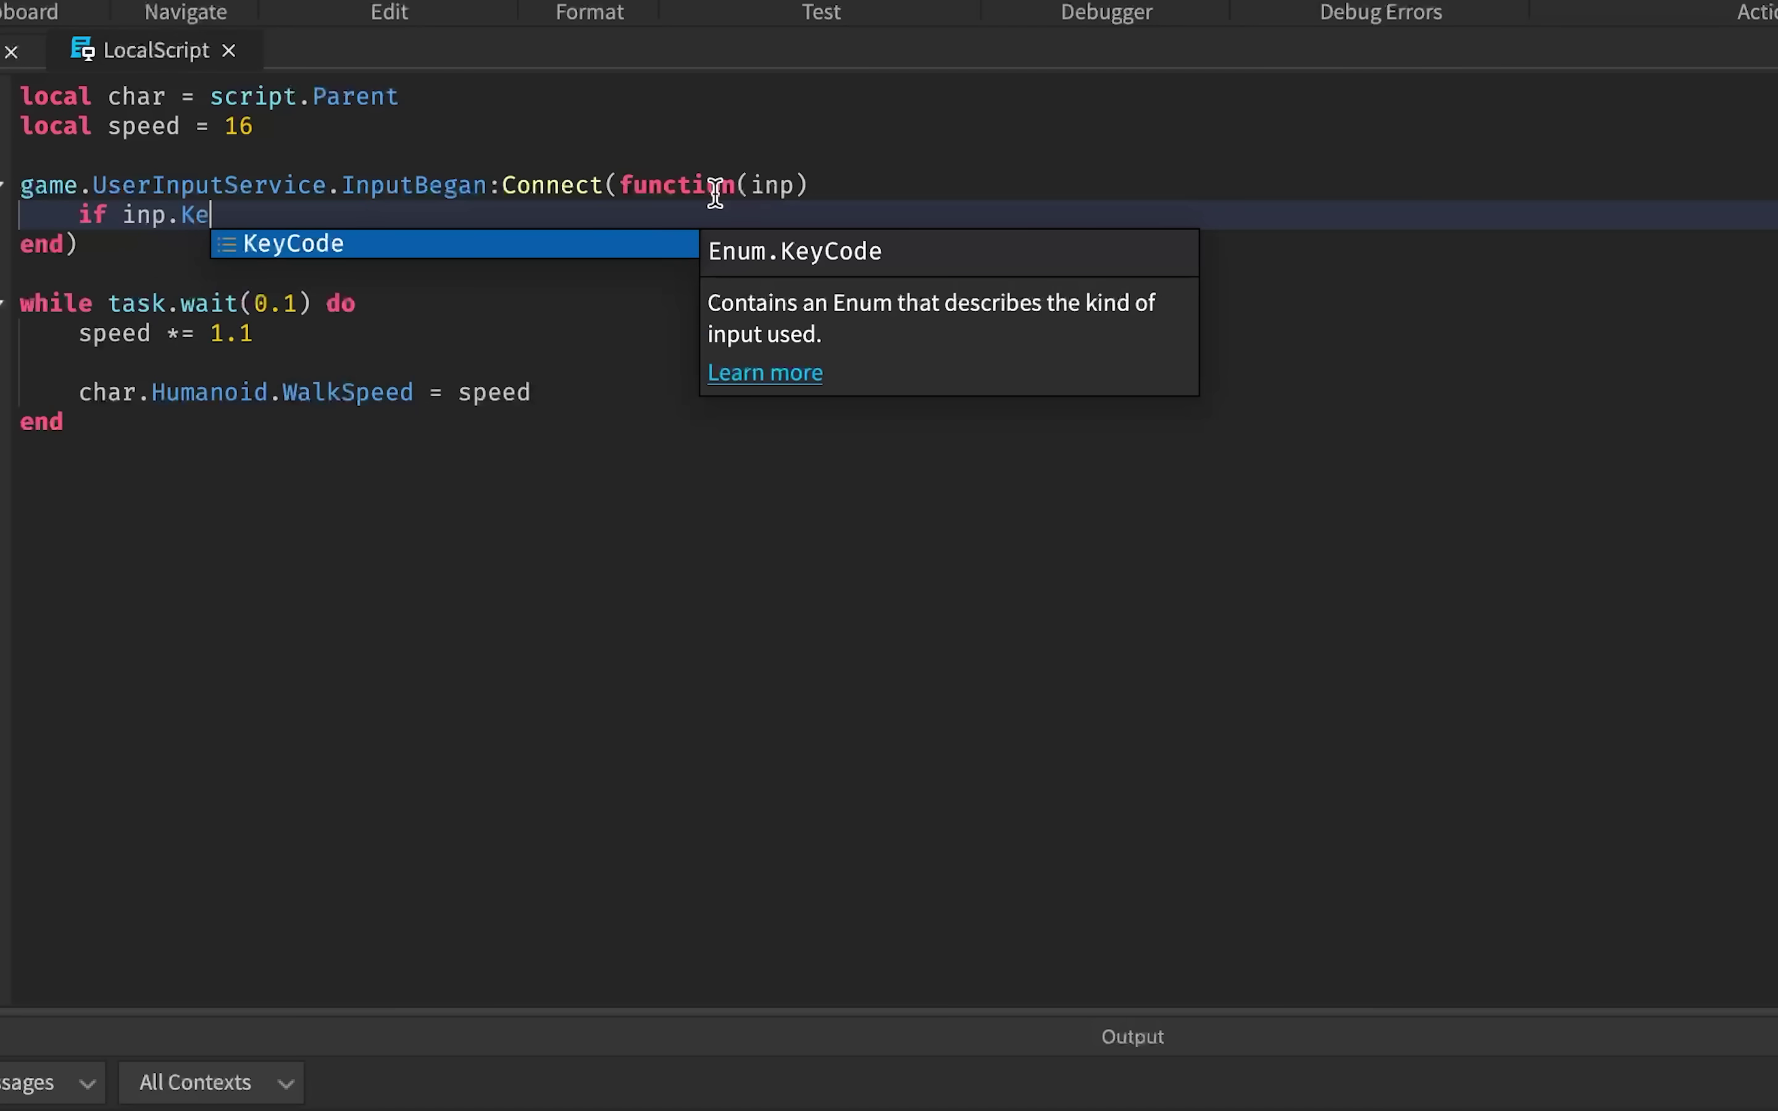
{"action": "key", "text": "Tab"}
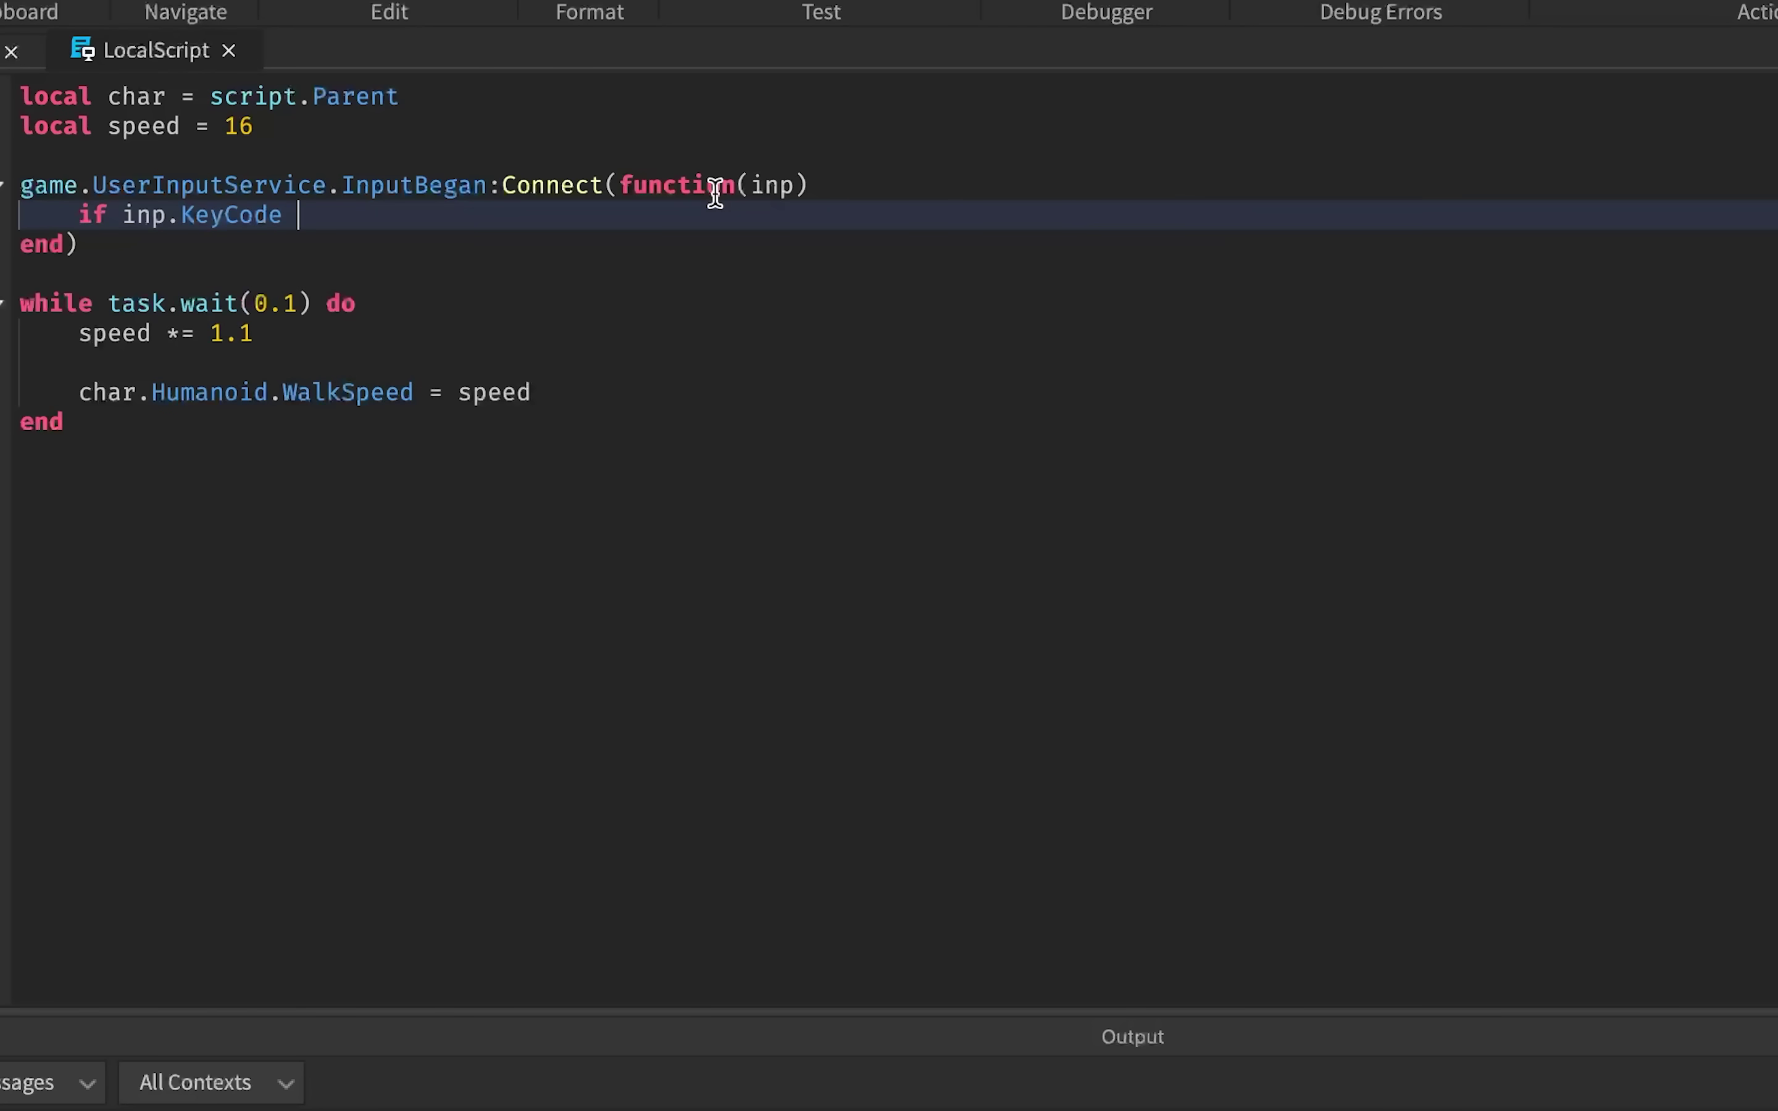
{"action": "type", "text": "== Enum."}
{"action": "key", "text": "Tab"}
{"action": "type", "text": ".R th"}
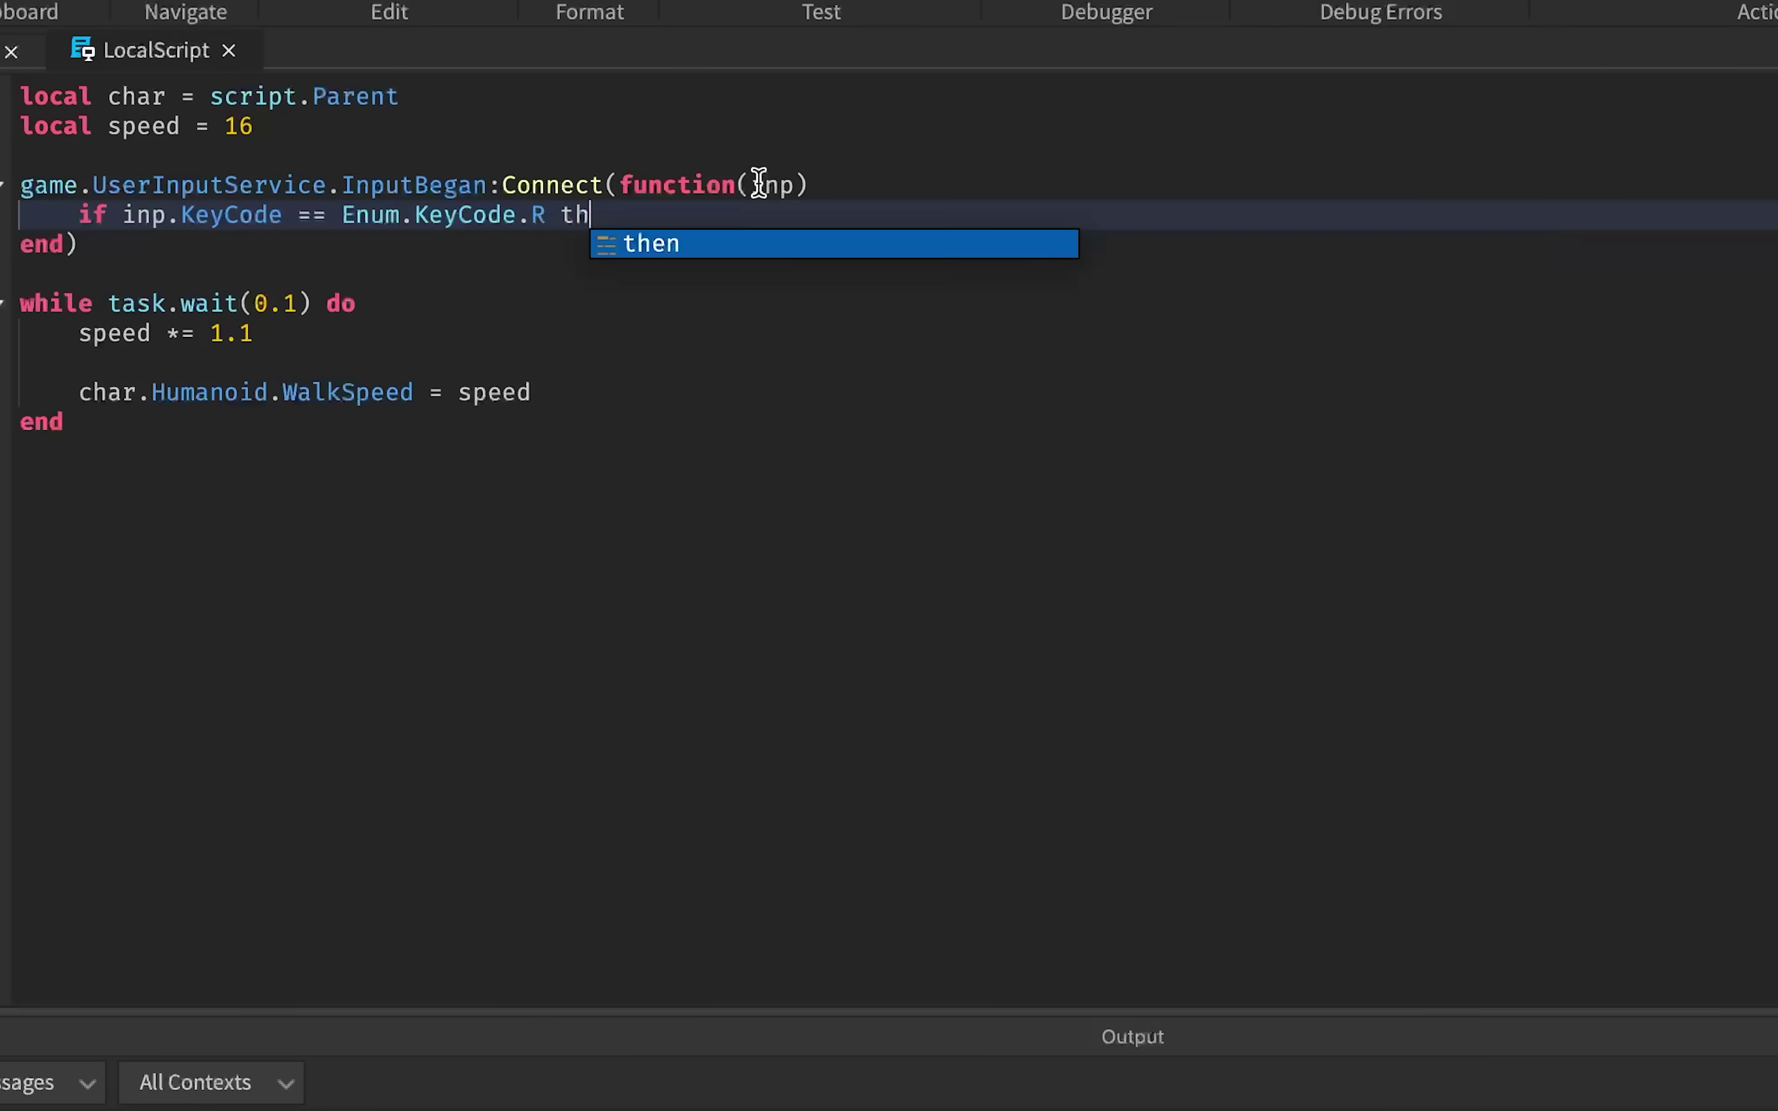
{"action": "key", "text": "Tab"}
{"action": "key", "text": "Return"}
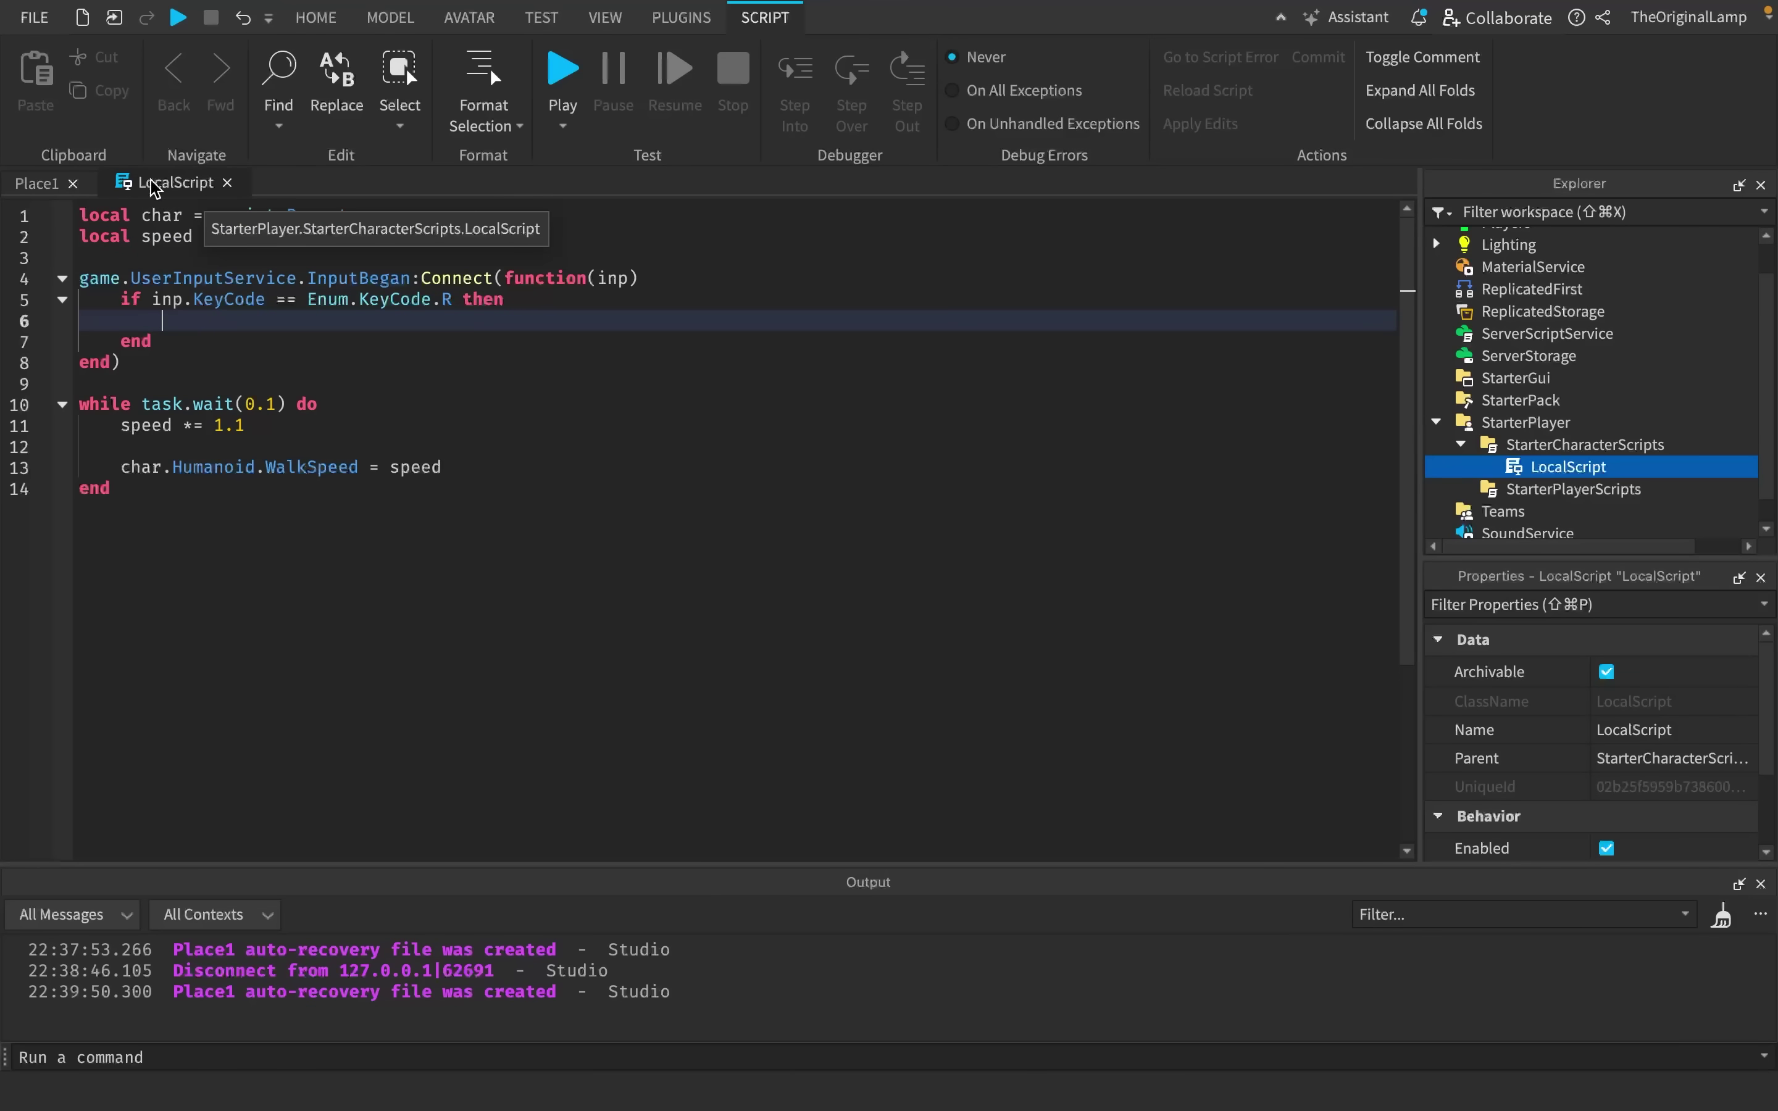
- Add a new Script to ServerScriptService
{"action": "left_click", "coordinate": [1630, 333]}
{"action": "type", "text": "sc"}
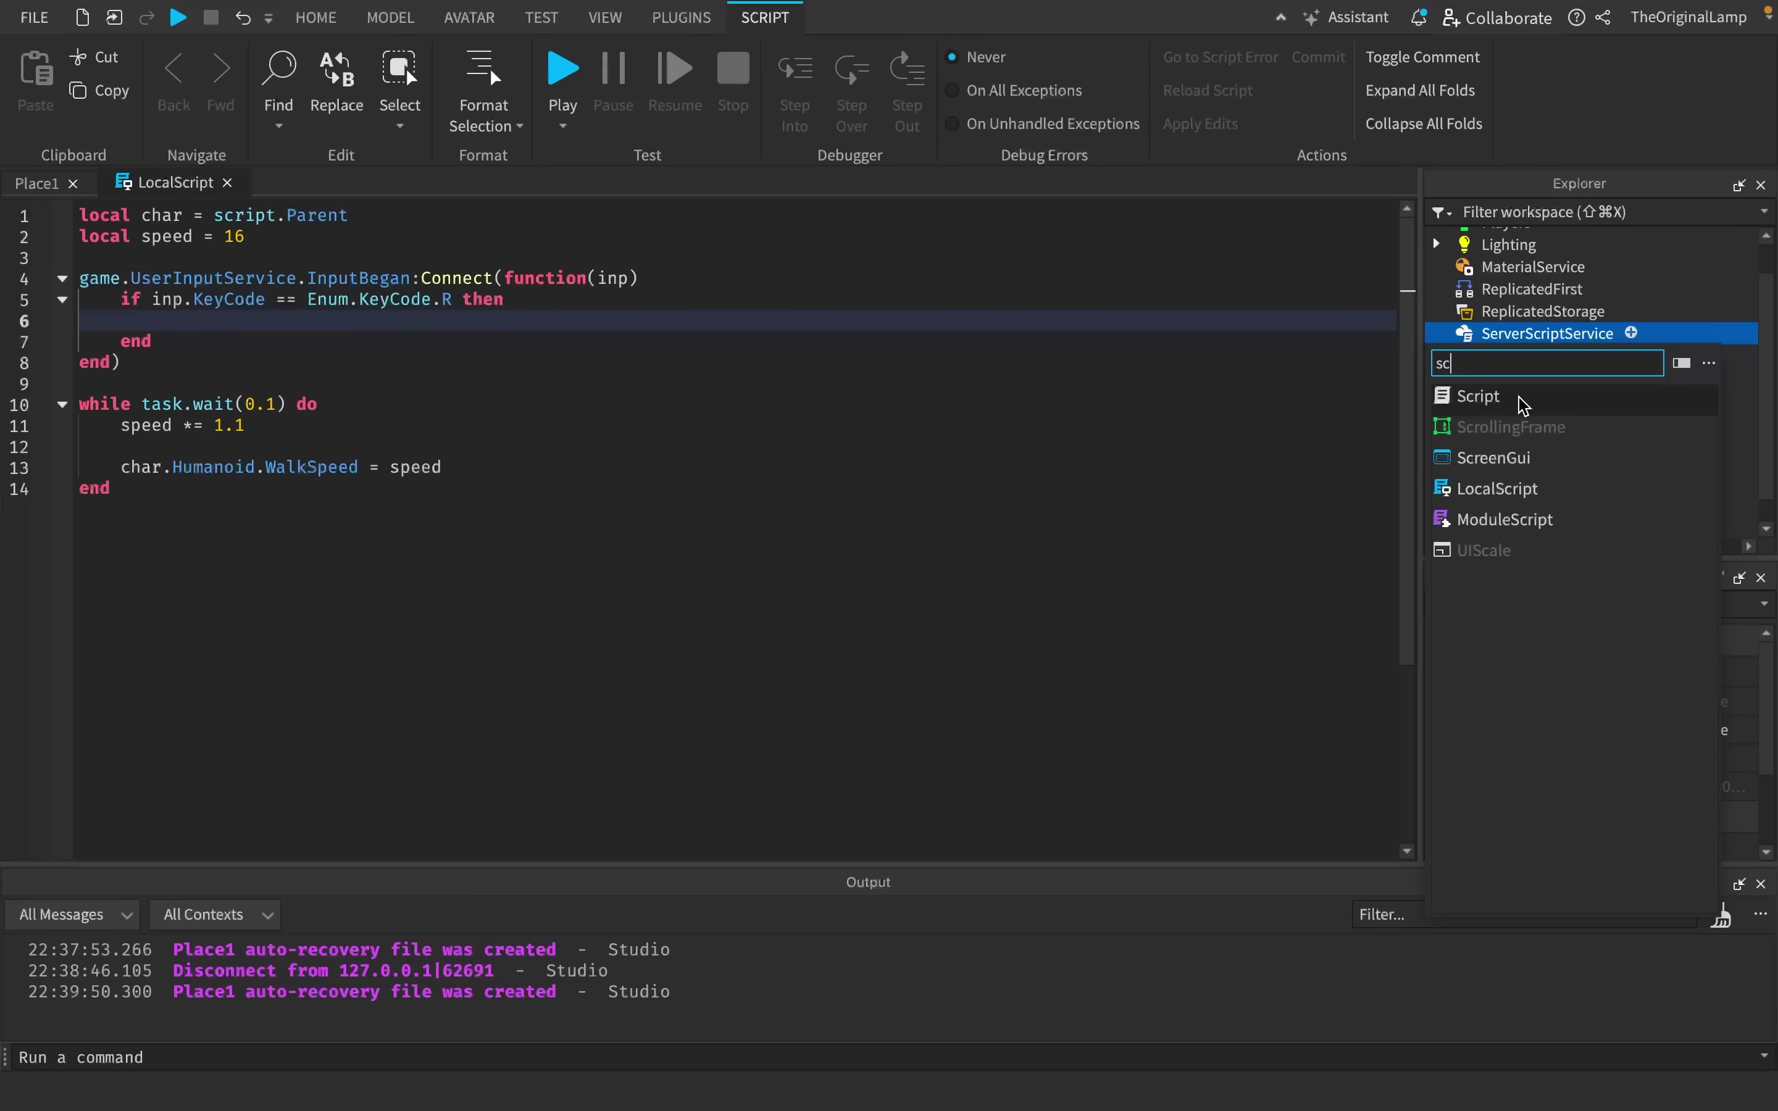
{"action": "left_click", "coordinate": [1520, 399]}
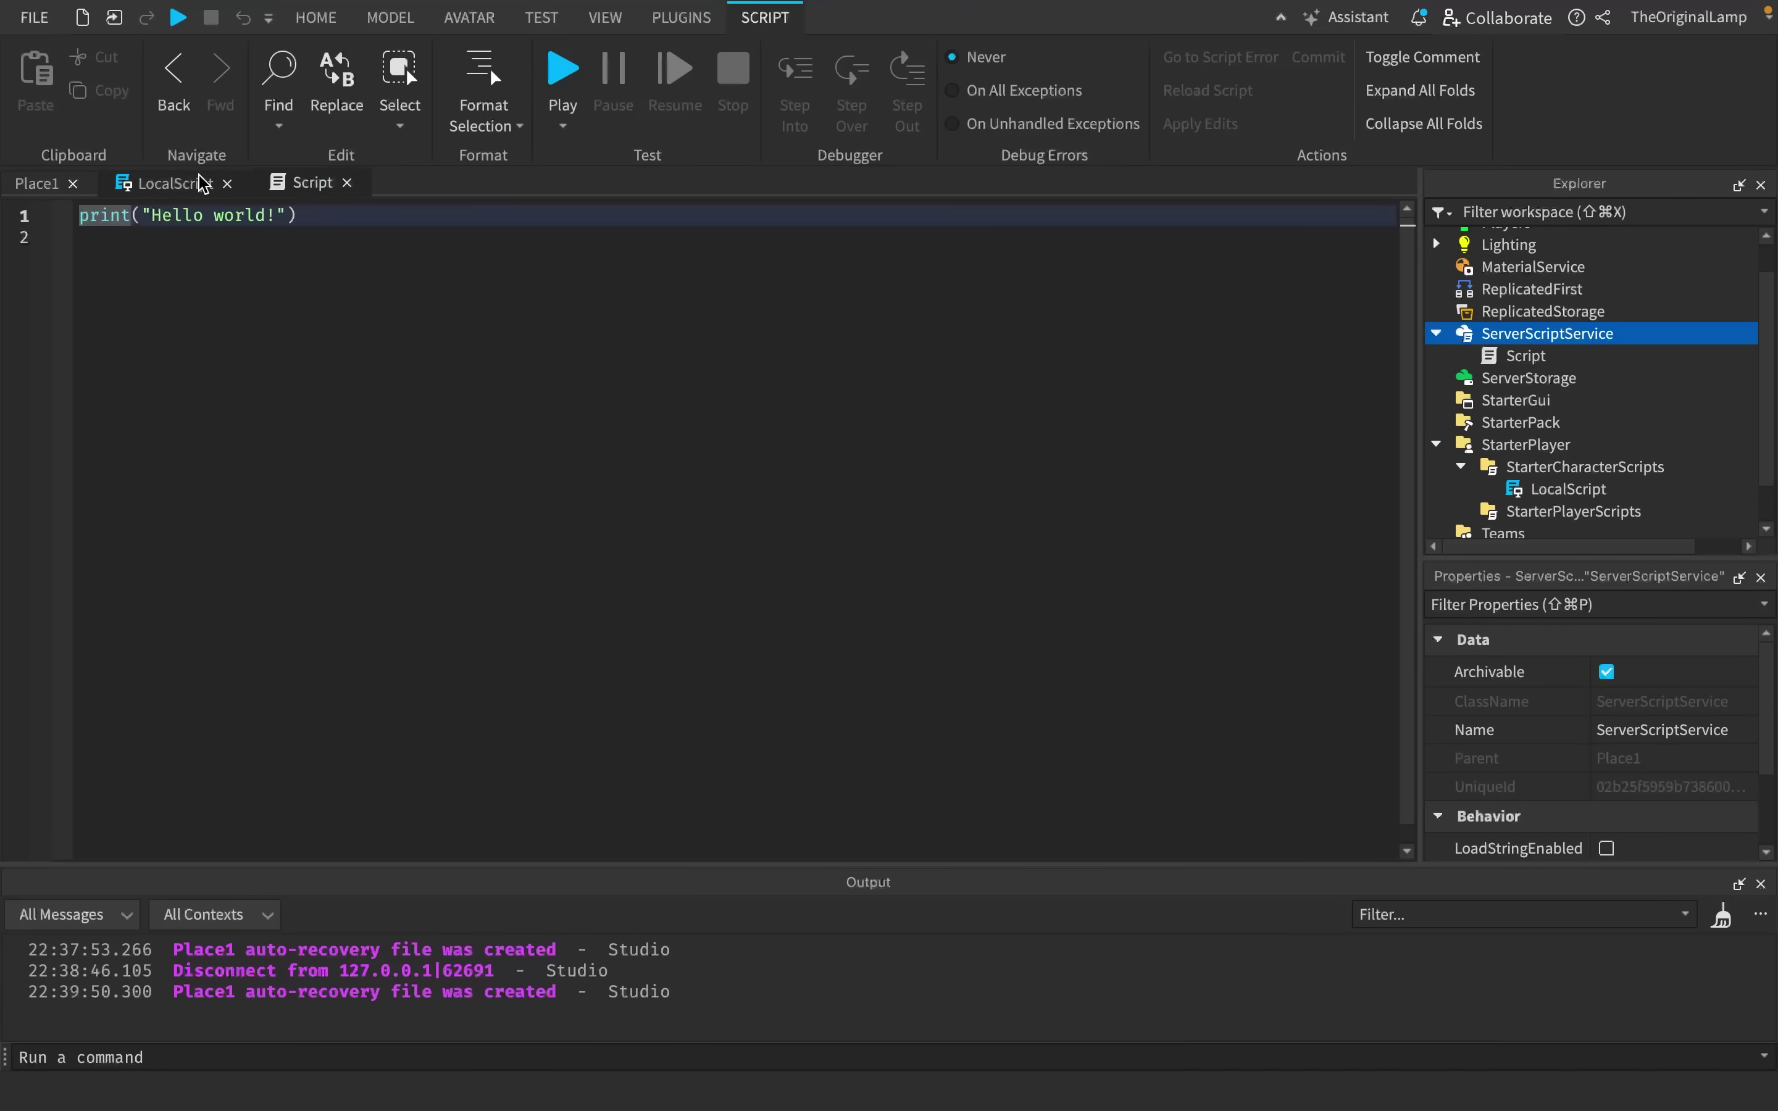
- Return to the LocalScript and add a RemoteEvent to ReplicatedStorage
{"action": "left_click", "coordinate": [176, 183]}
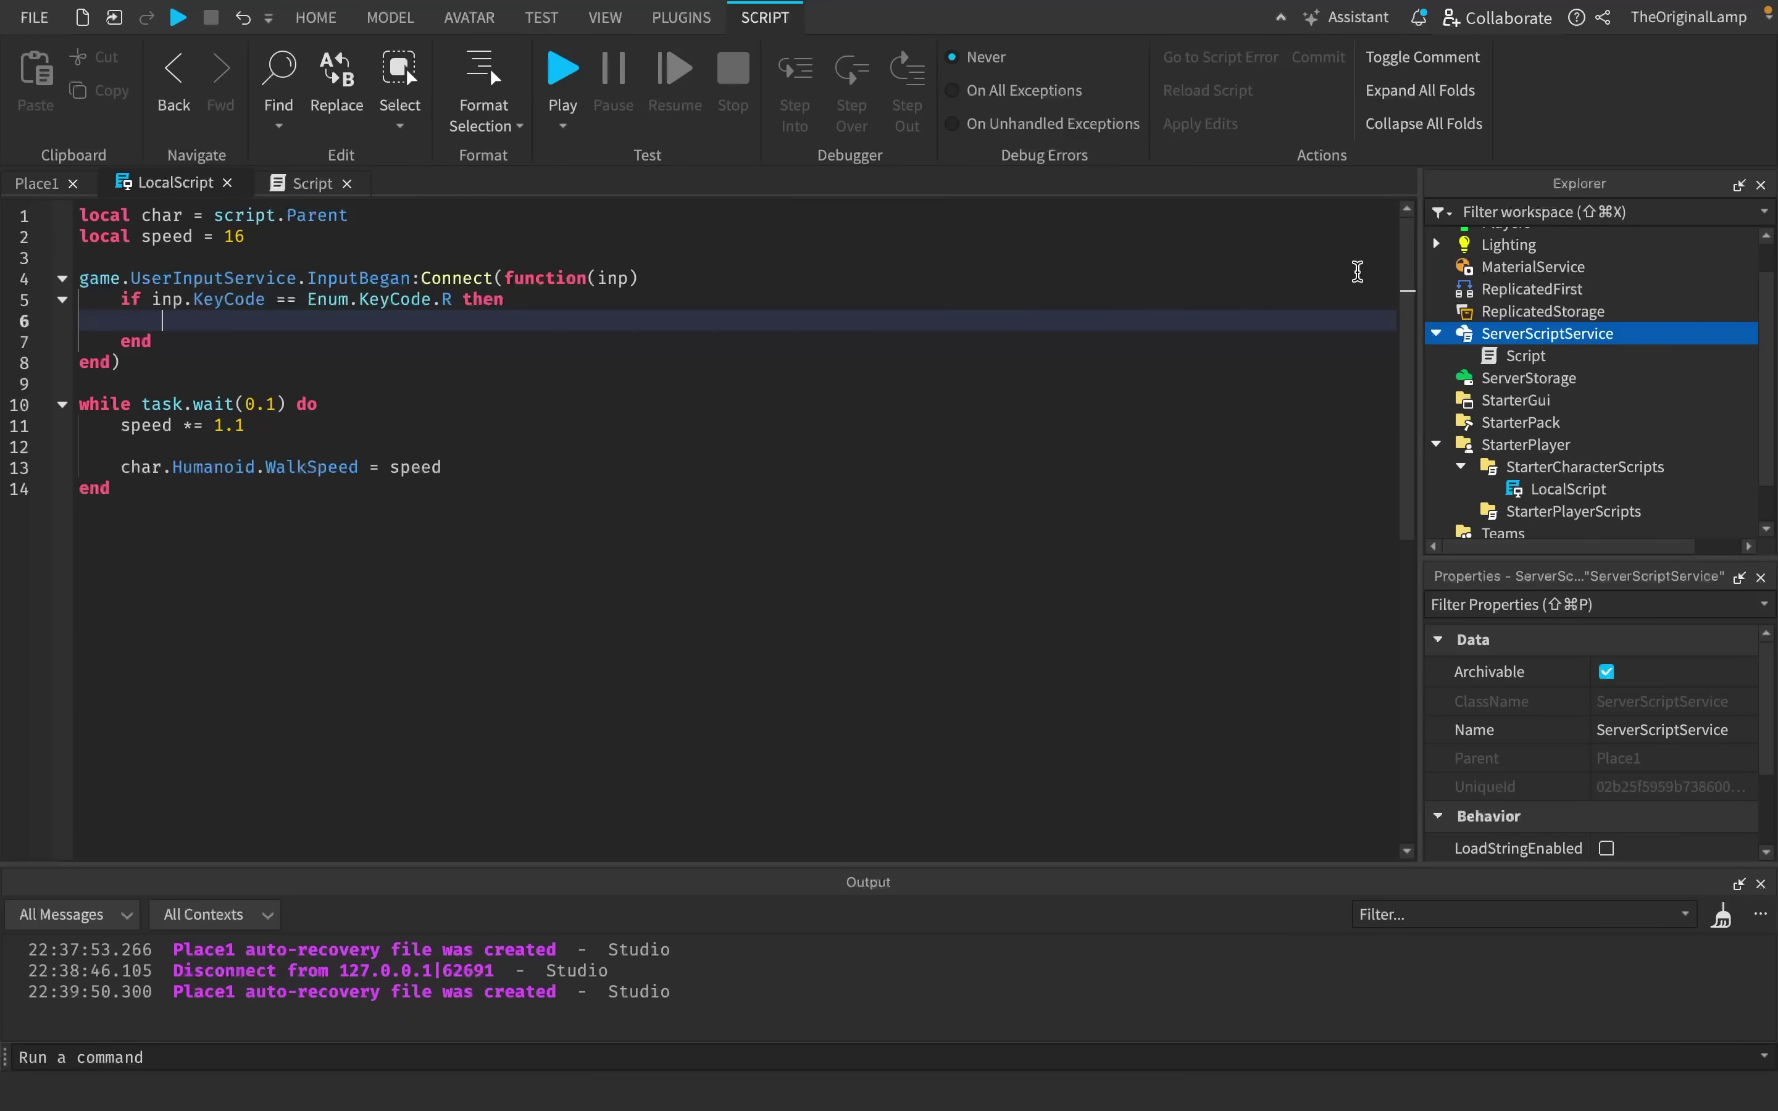
{"action": "scroll", "coordinate": [1494, 308], "scroll_direction": "up", "scroll_amount": 1}
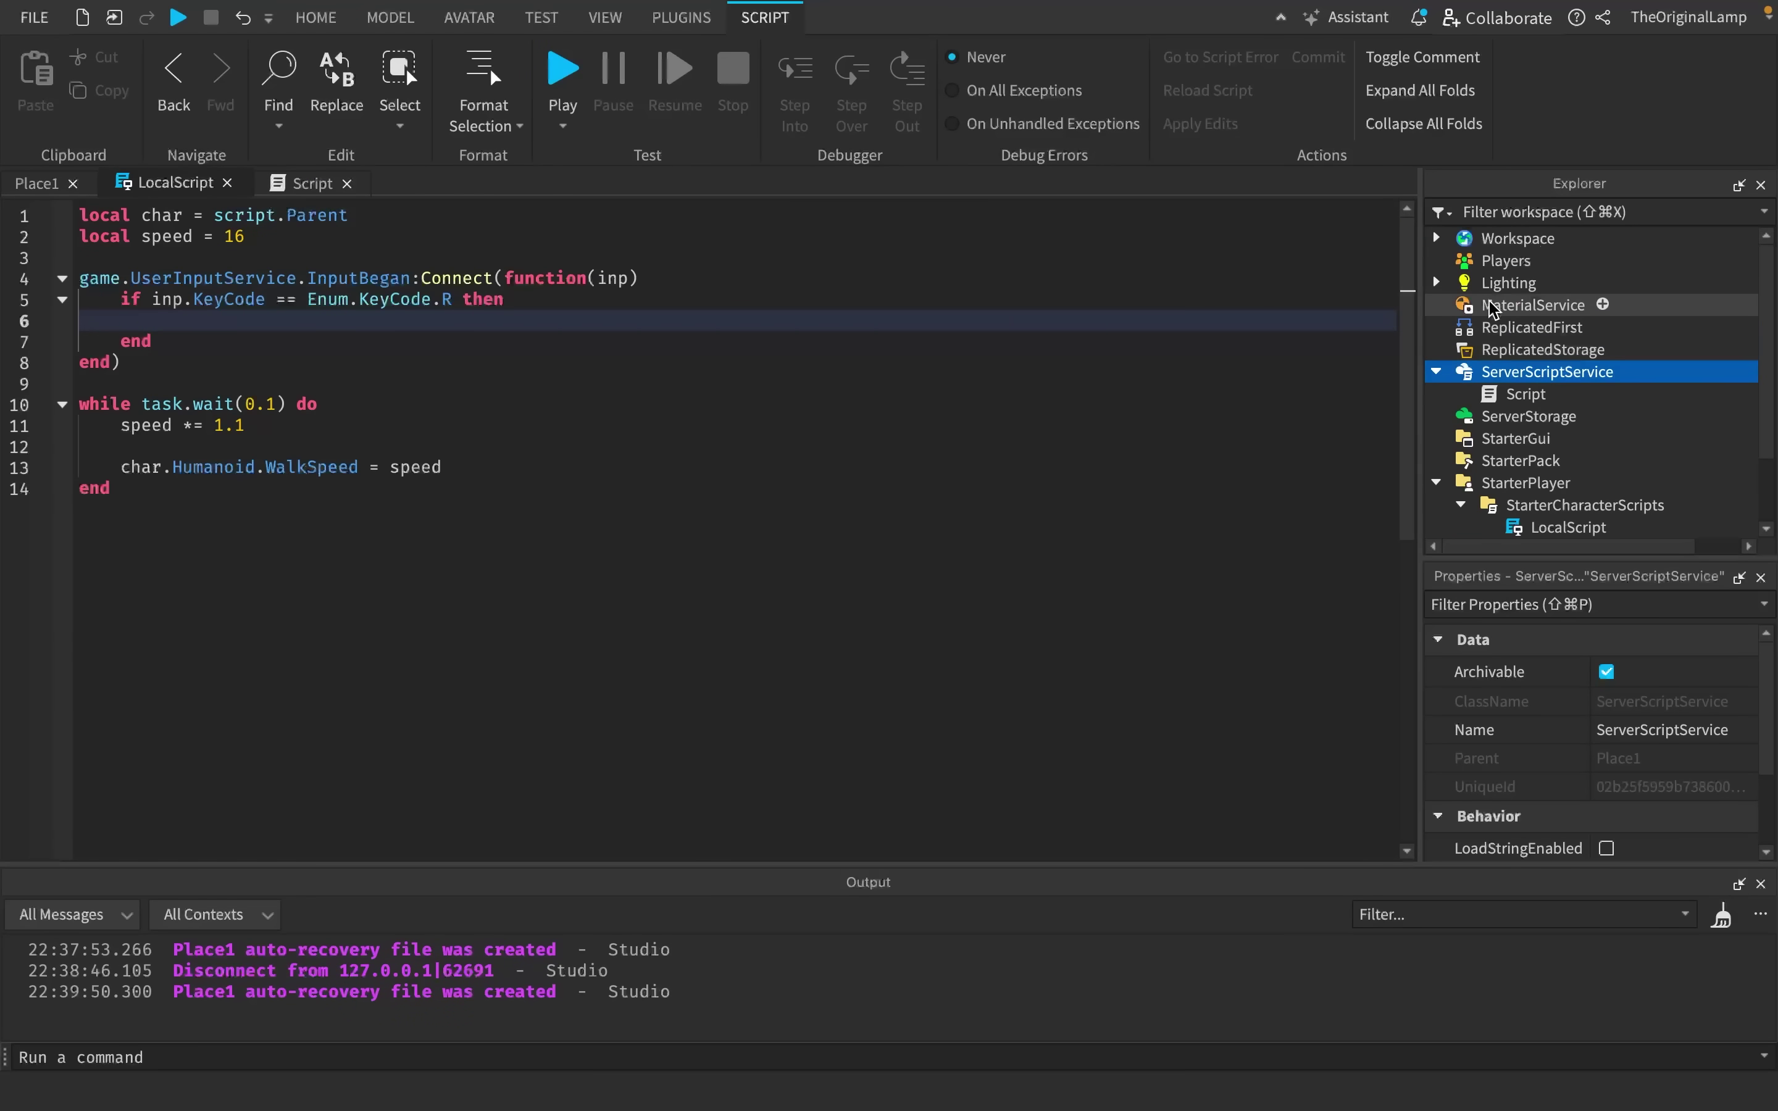
{"action": "left_click", "coordinate": [1624, 350]}
{"action": "type", "text": "rem"}
{"action": "left_click", "coordinate": [1506, 413]}
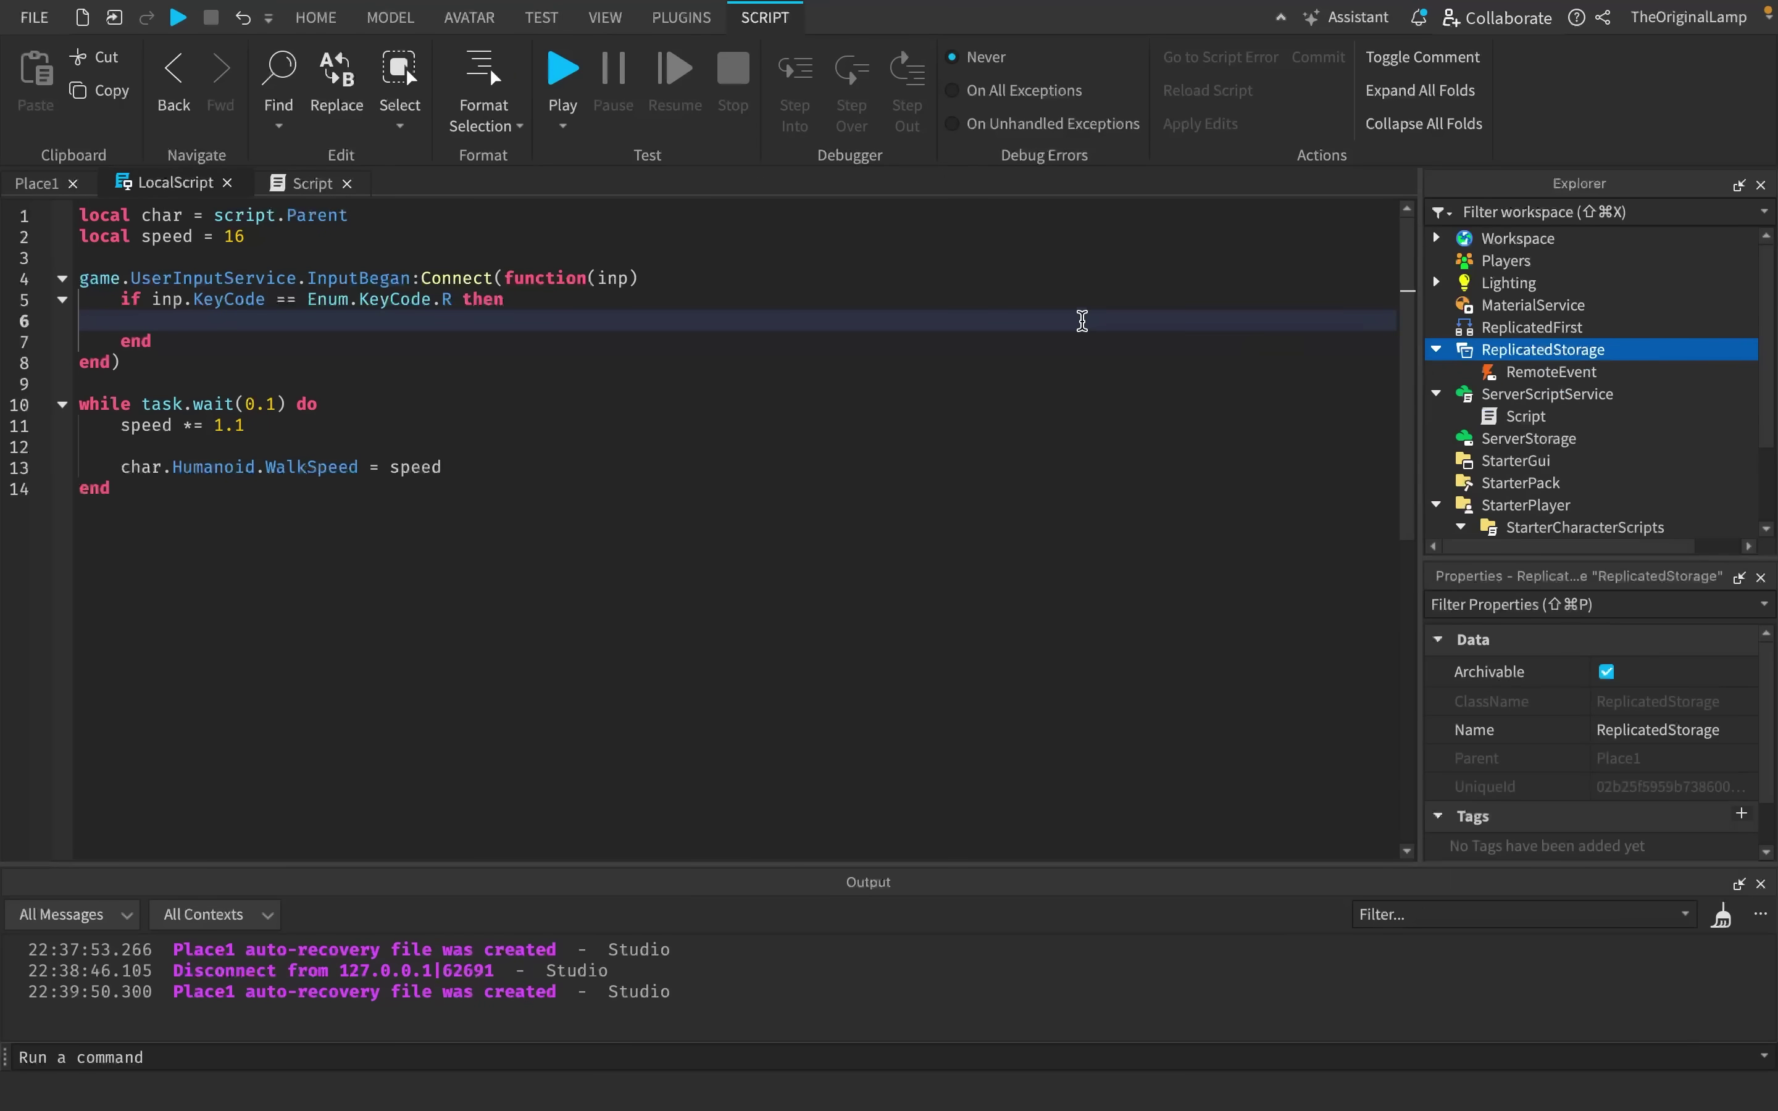
- Write "game.ReplicatedStorage.RemoteEvent:FireServer()" inside the R key condition of the LocalScript
{"action": "left_click", "coordinate": [258, 316]}
{"action": "type", "text": "game.ReplicatedStorage.e"}
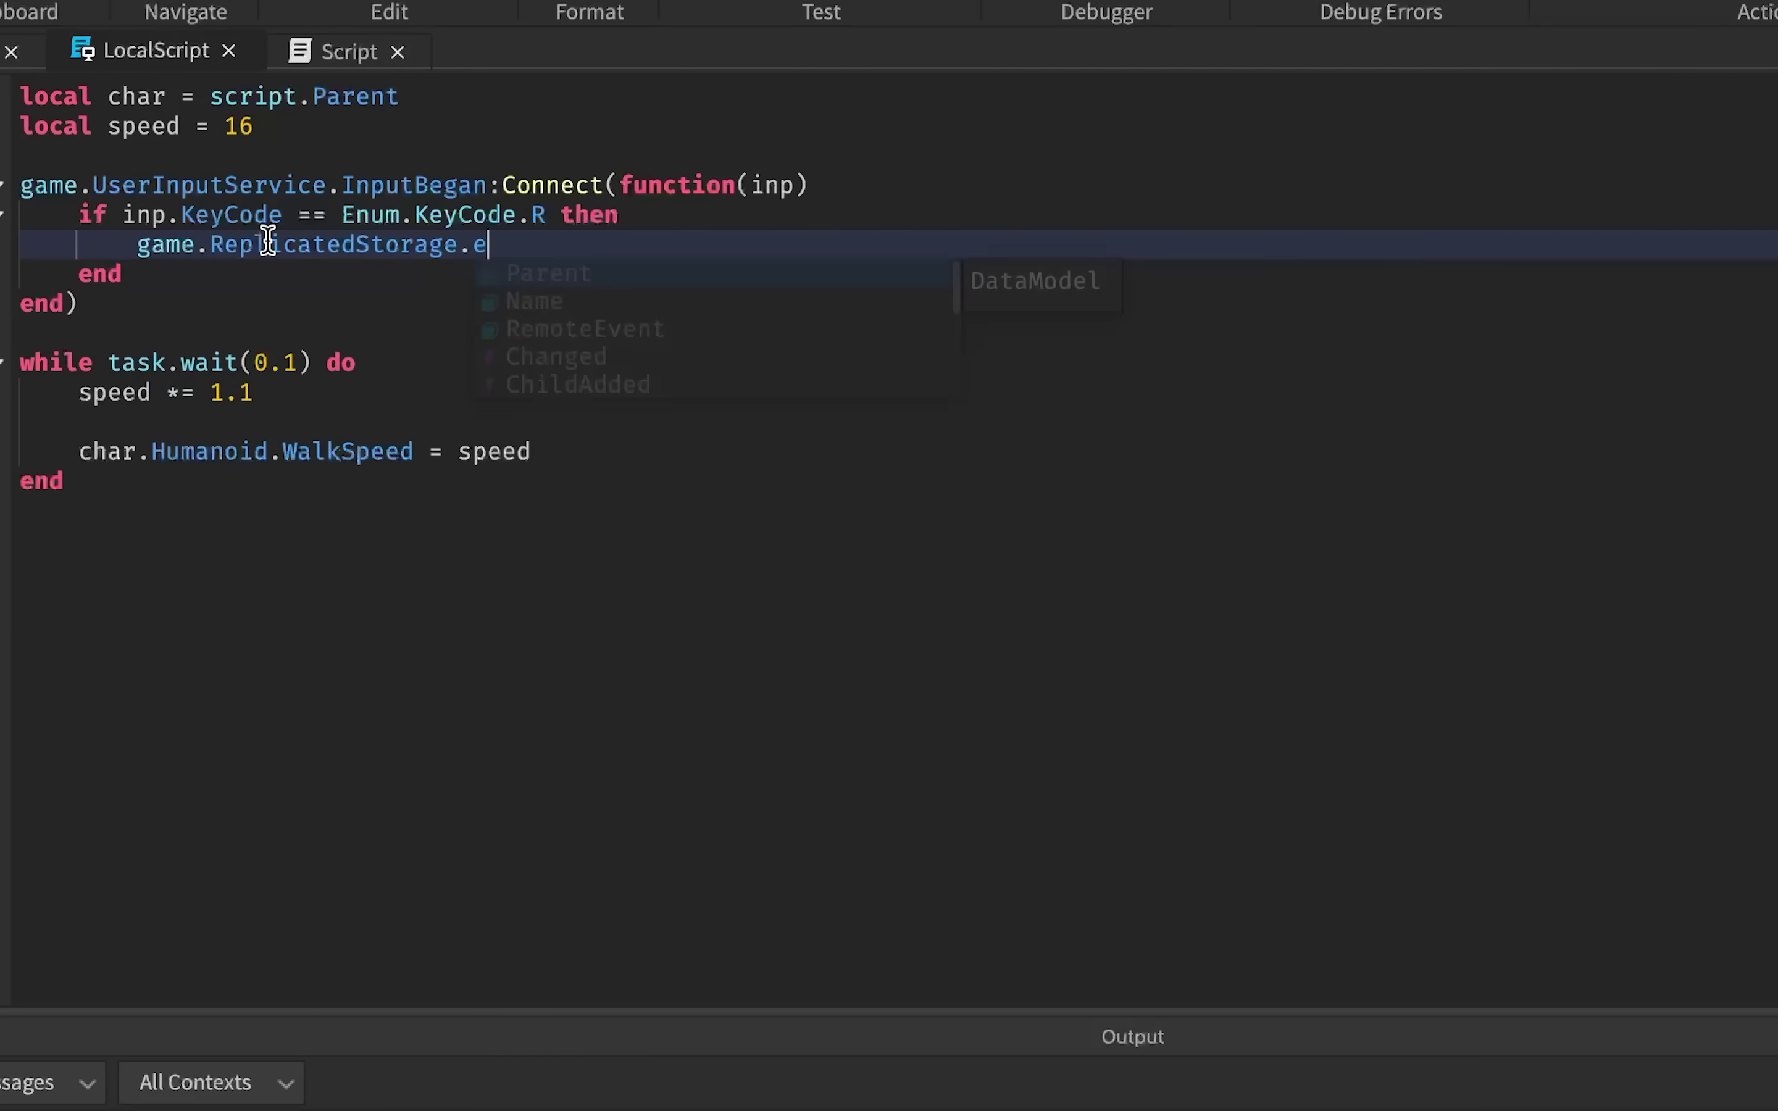
{"action": "key", "text": "BackSpace"}
{"action": "type", "text": "RemoteEvent:FireServer()"}
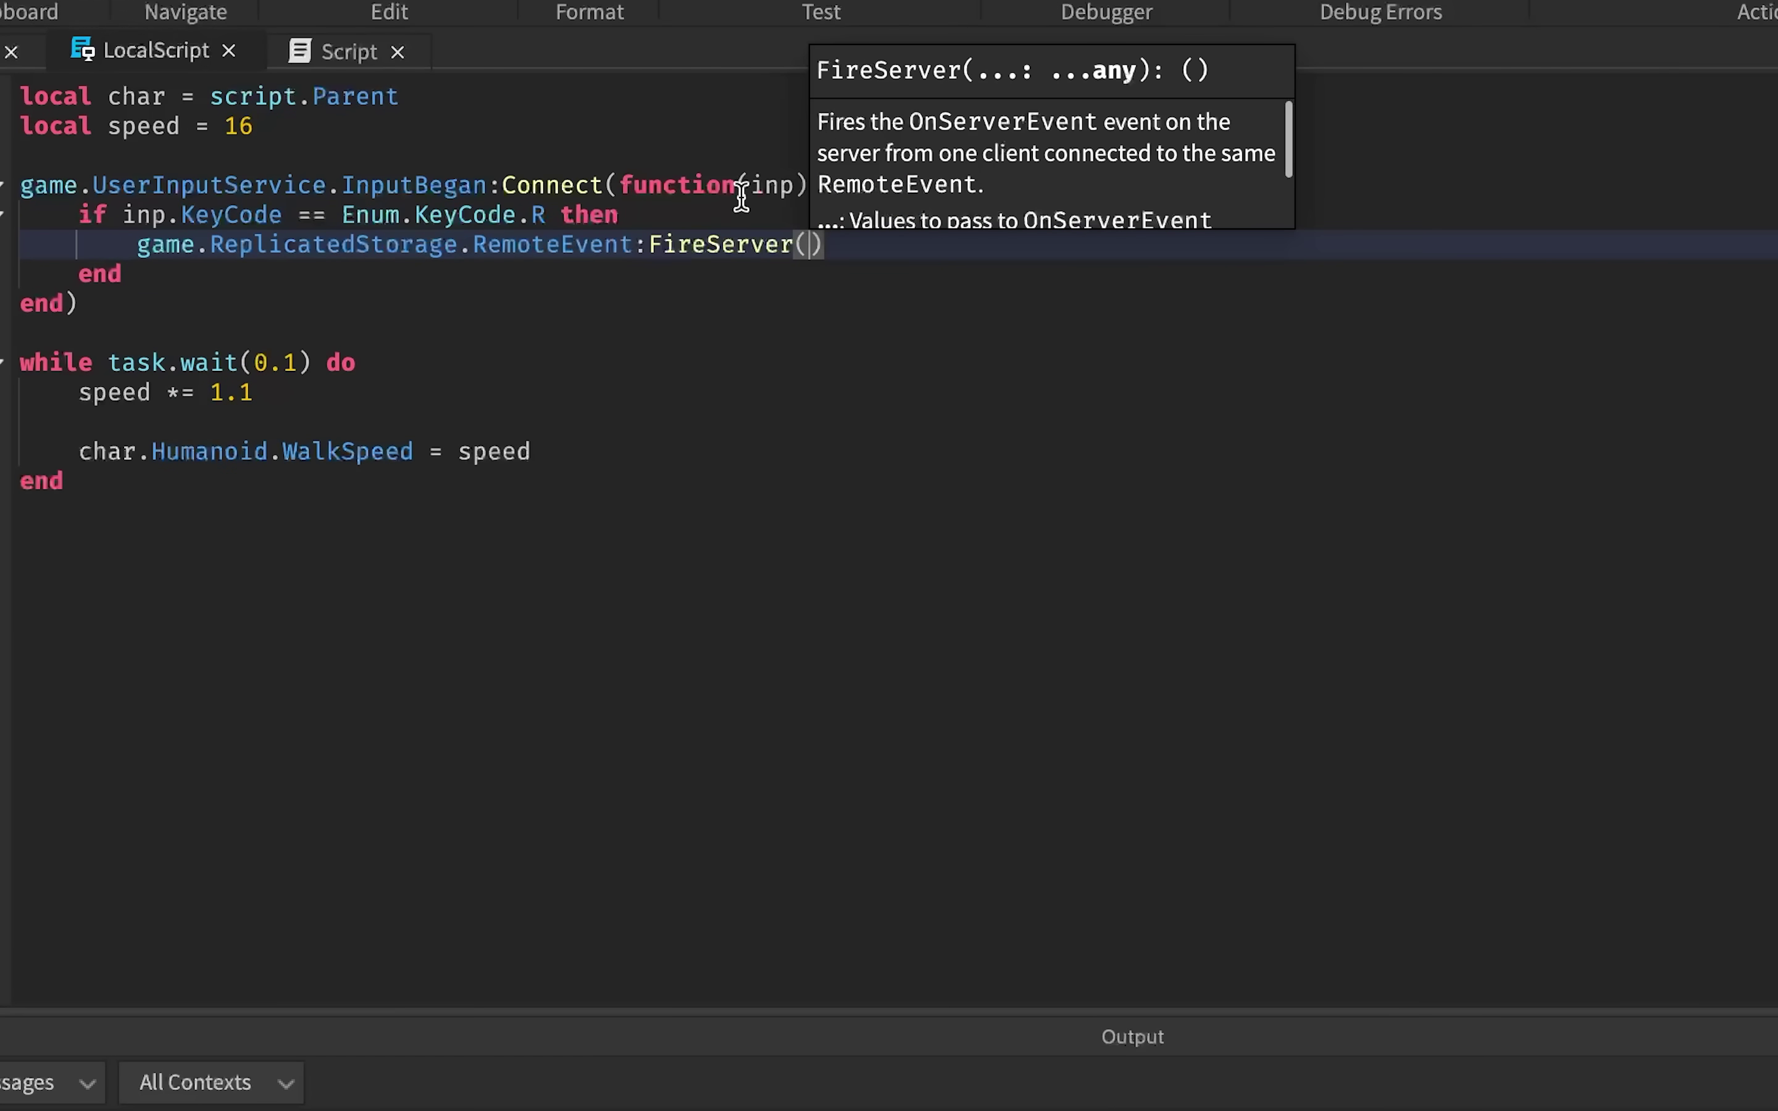
- Replace the default code of the ServerScriptService Script with a reference to "game.ReplicatedStorage.RemoteEvent.OnServerEvent"
{"action": "left_click", "coordinate": [335, 50]}
{"action": "type", "text": "game.r"}
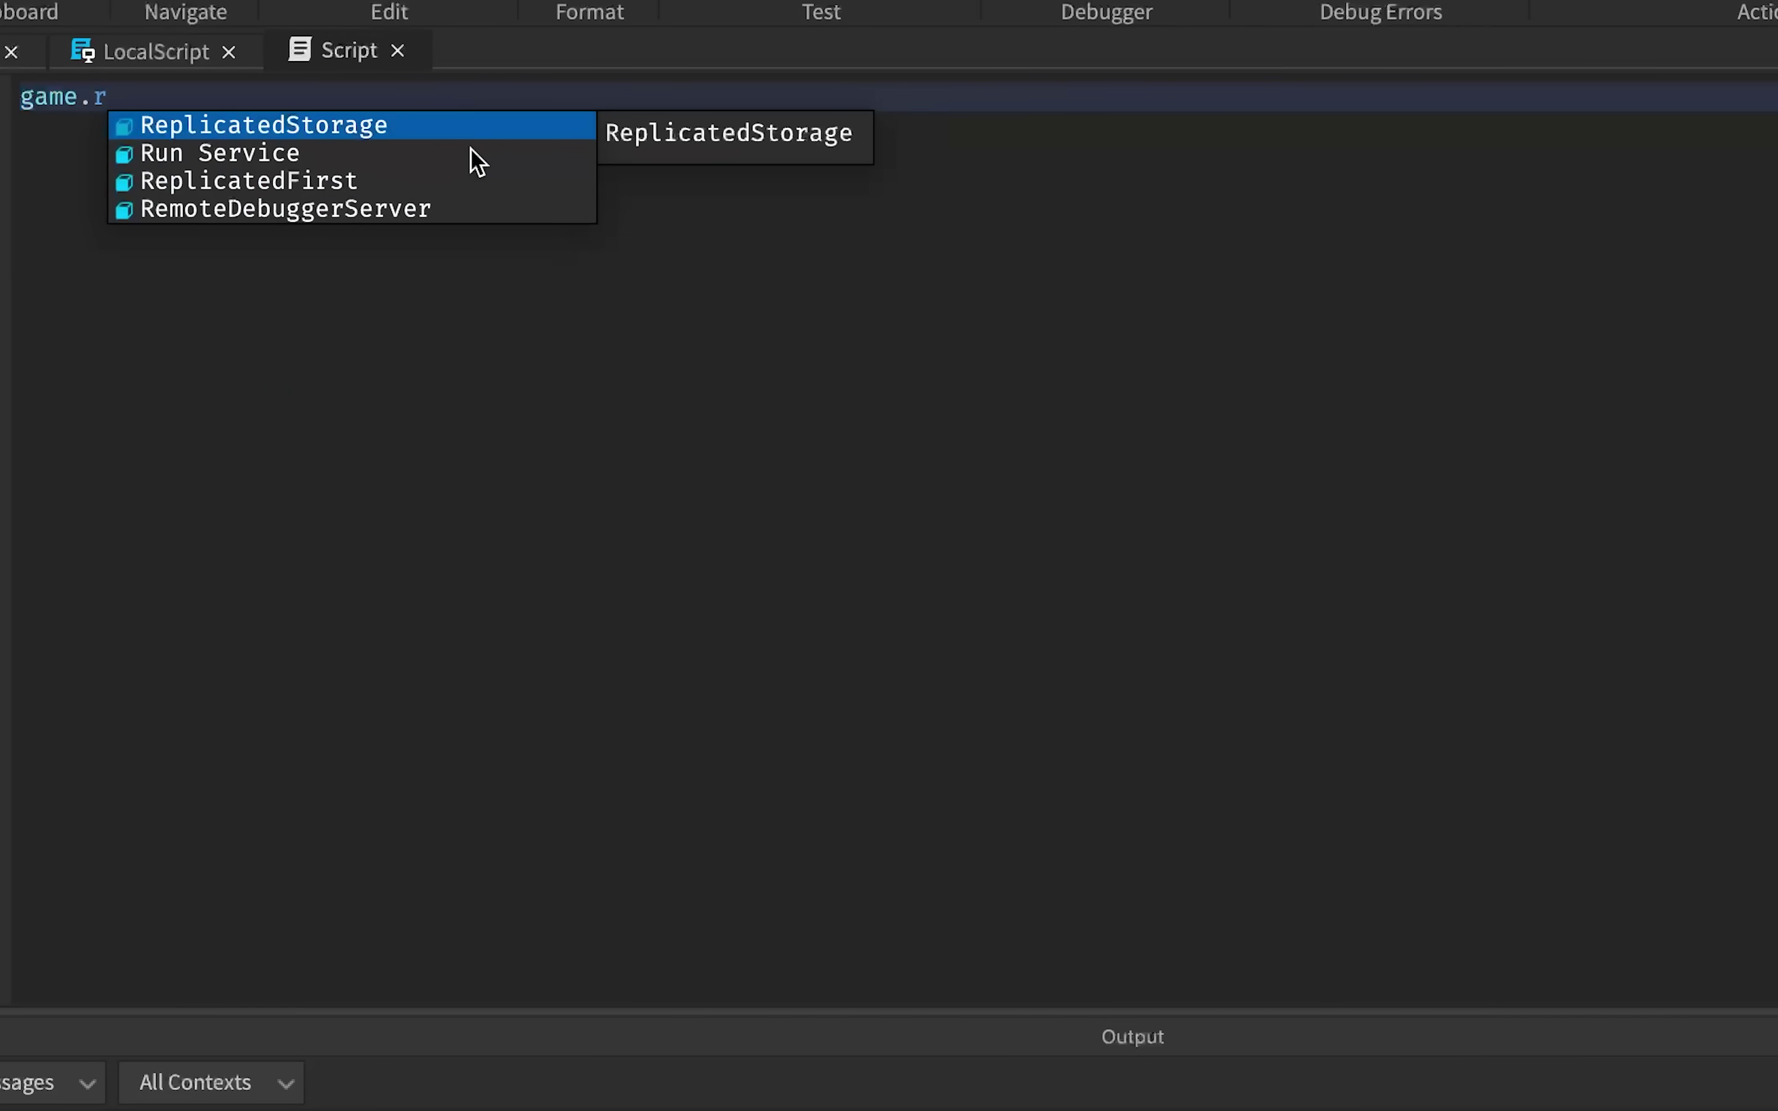
{"action": "key", "text": "Tab"}
{"action": "type", "text": ".re"}
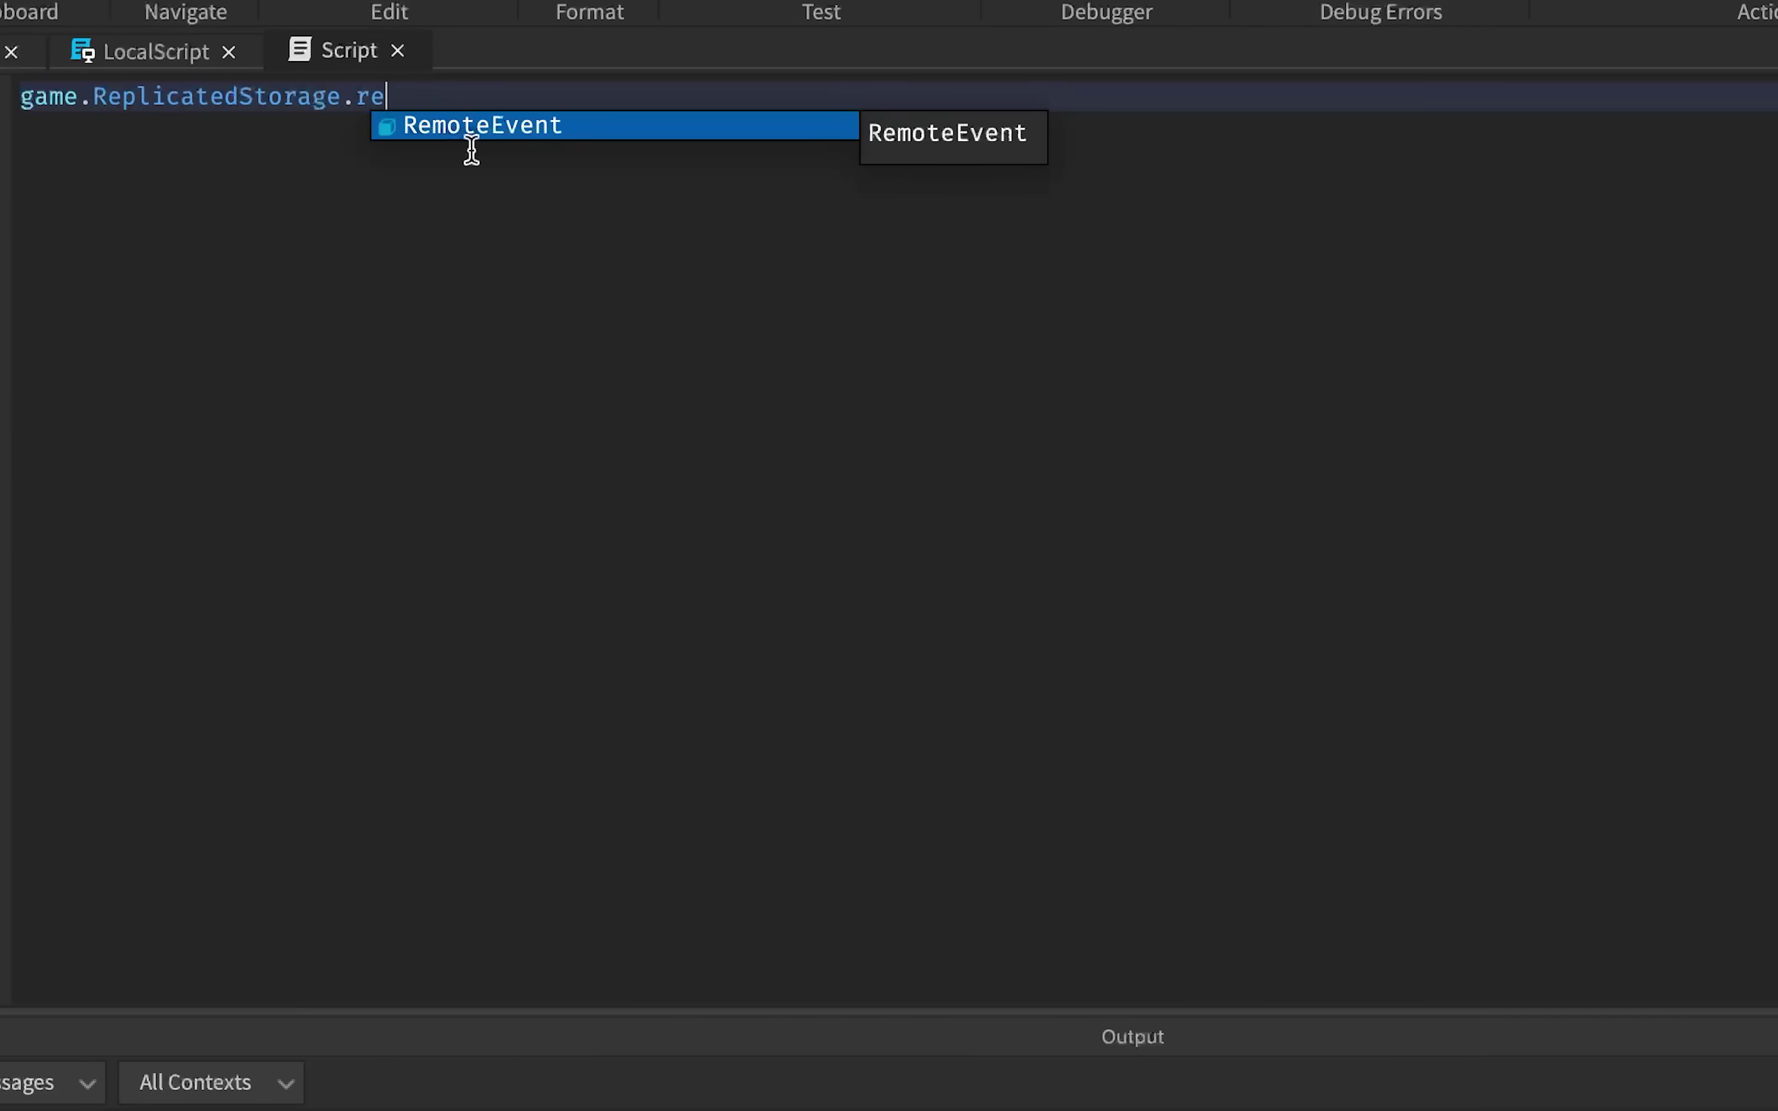
{"action": "key", "text": "Tab"}
{"action": "type", "text": ".on"}
{"action": "key", "text": "Tab"}
{"action": "type", "text": ":"}
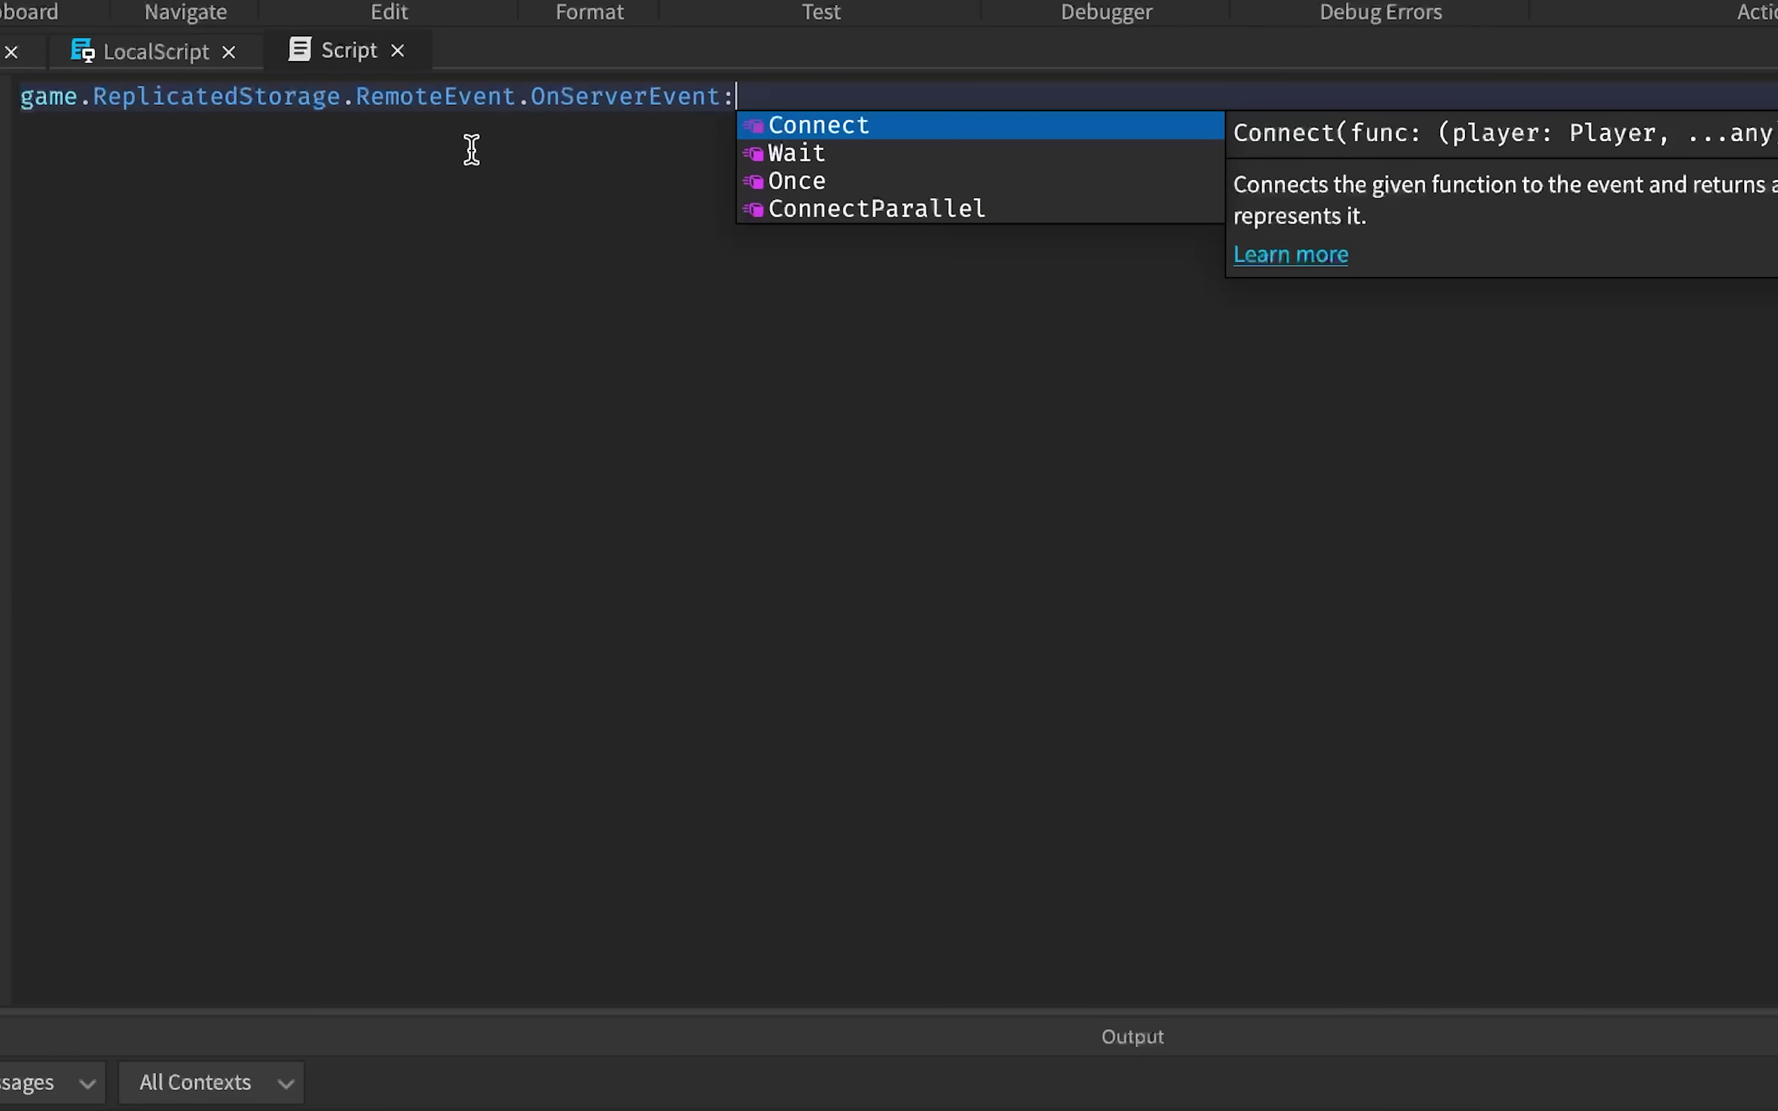
- Connect the OnServerEvent reference to an anonymous function with the parameter plr
{"action": "type", "text": "c"}
{"action": "key", "text": "Tab"}
{"action": "type", "text": "function(plr"}
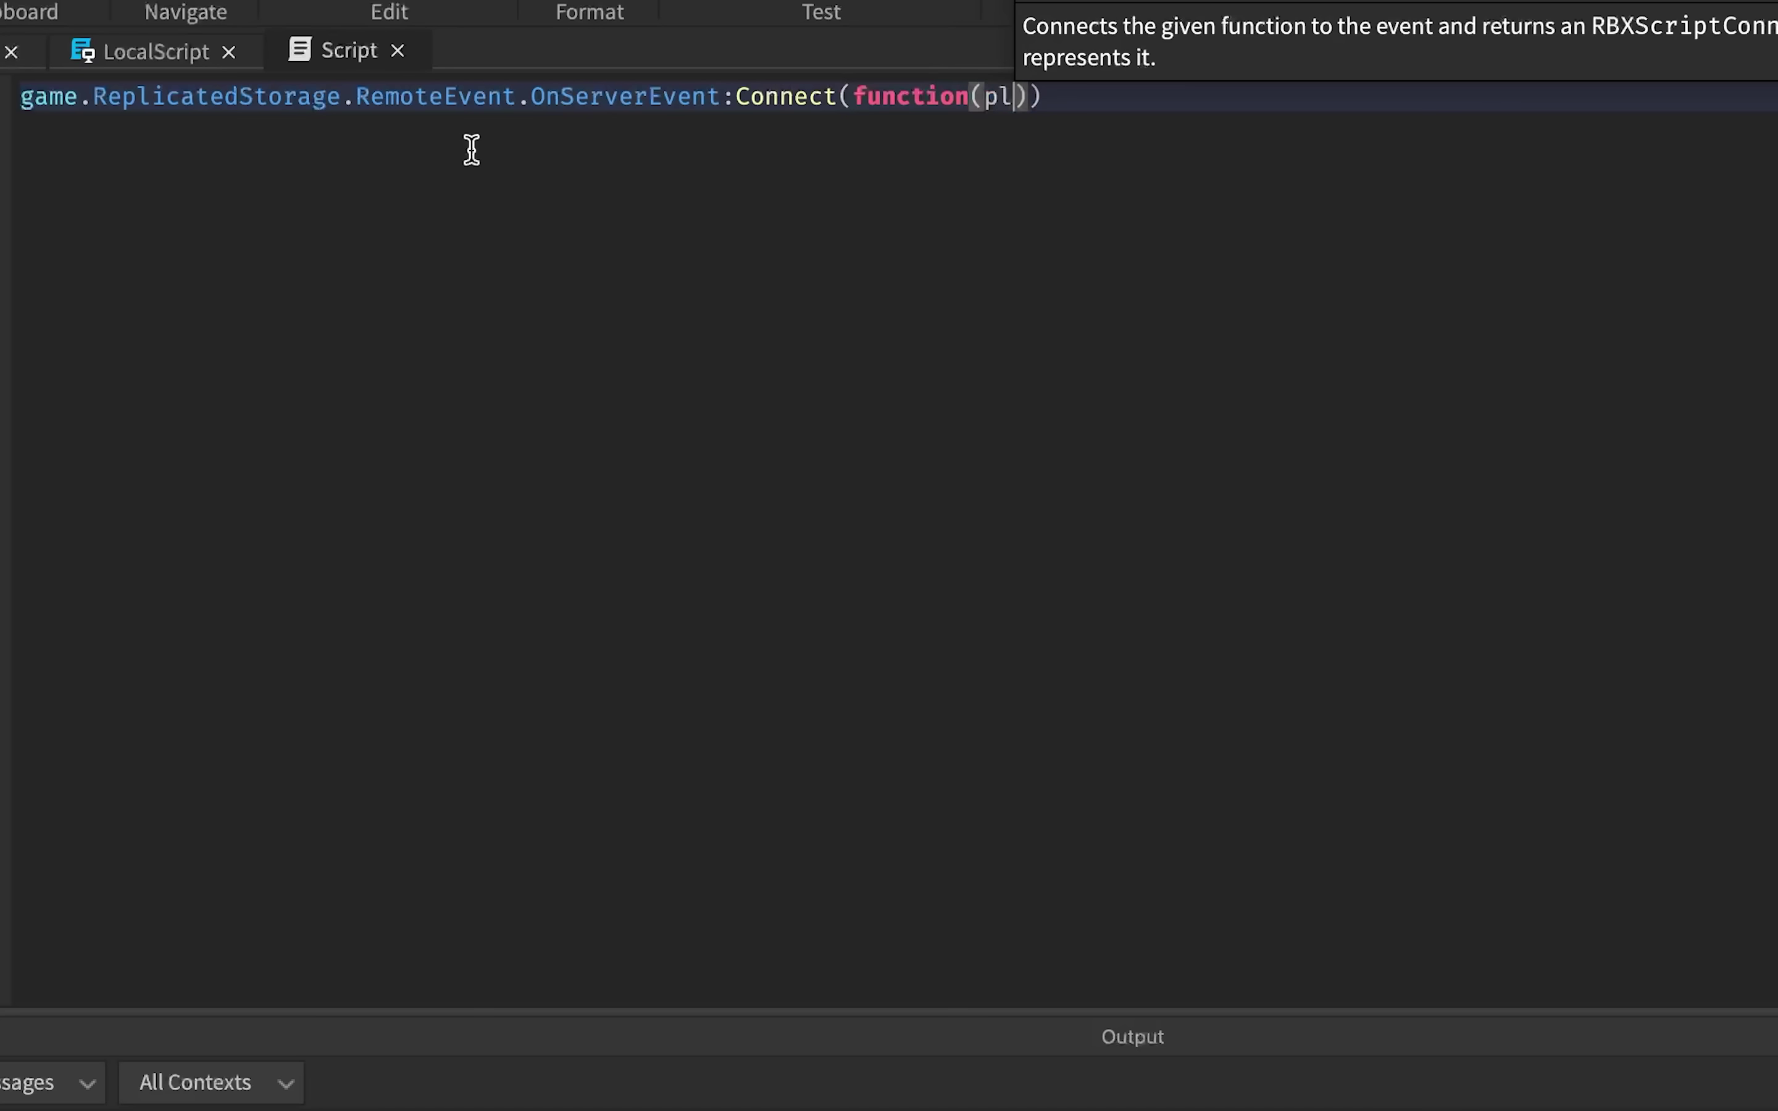
{"action": "type", "text": ")"}
{"action": "key", "text": "Return"}
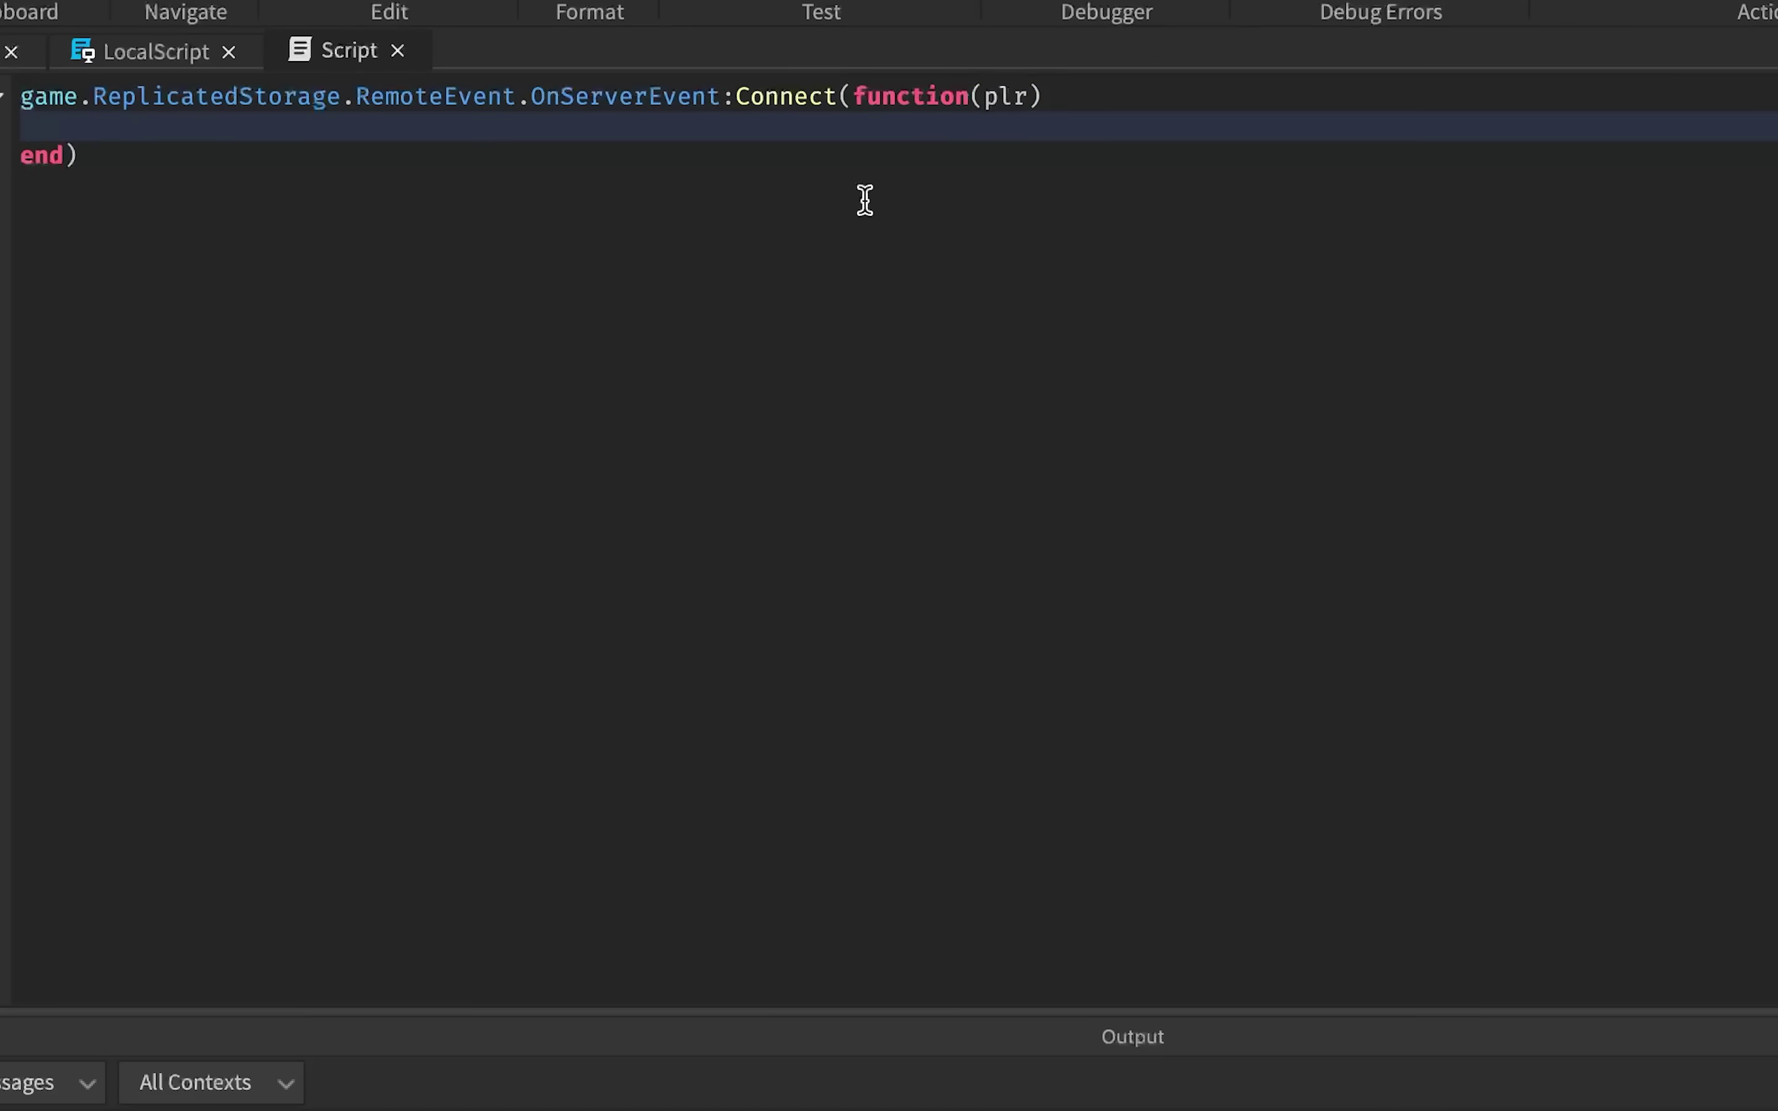
- Add the guard line "if not plr.Character then return end" to the server function, followed by a blank line
{"action": "type", "text": "if not plr.ch"}
{"action": "key", "text": "Tab"}
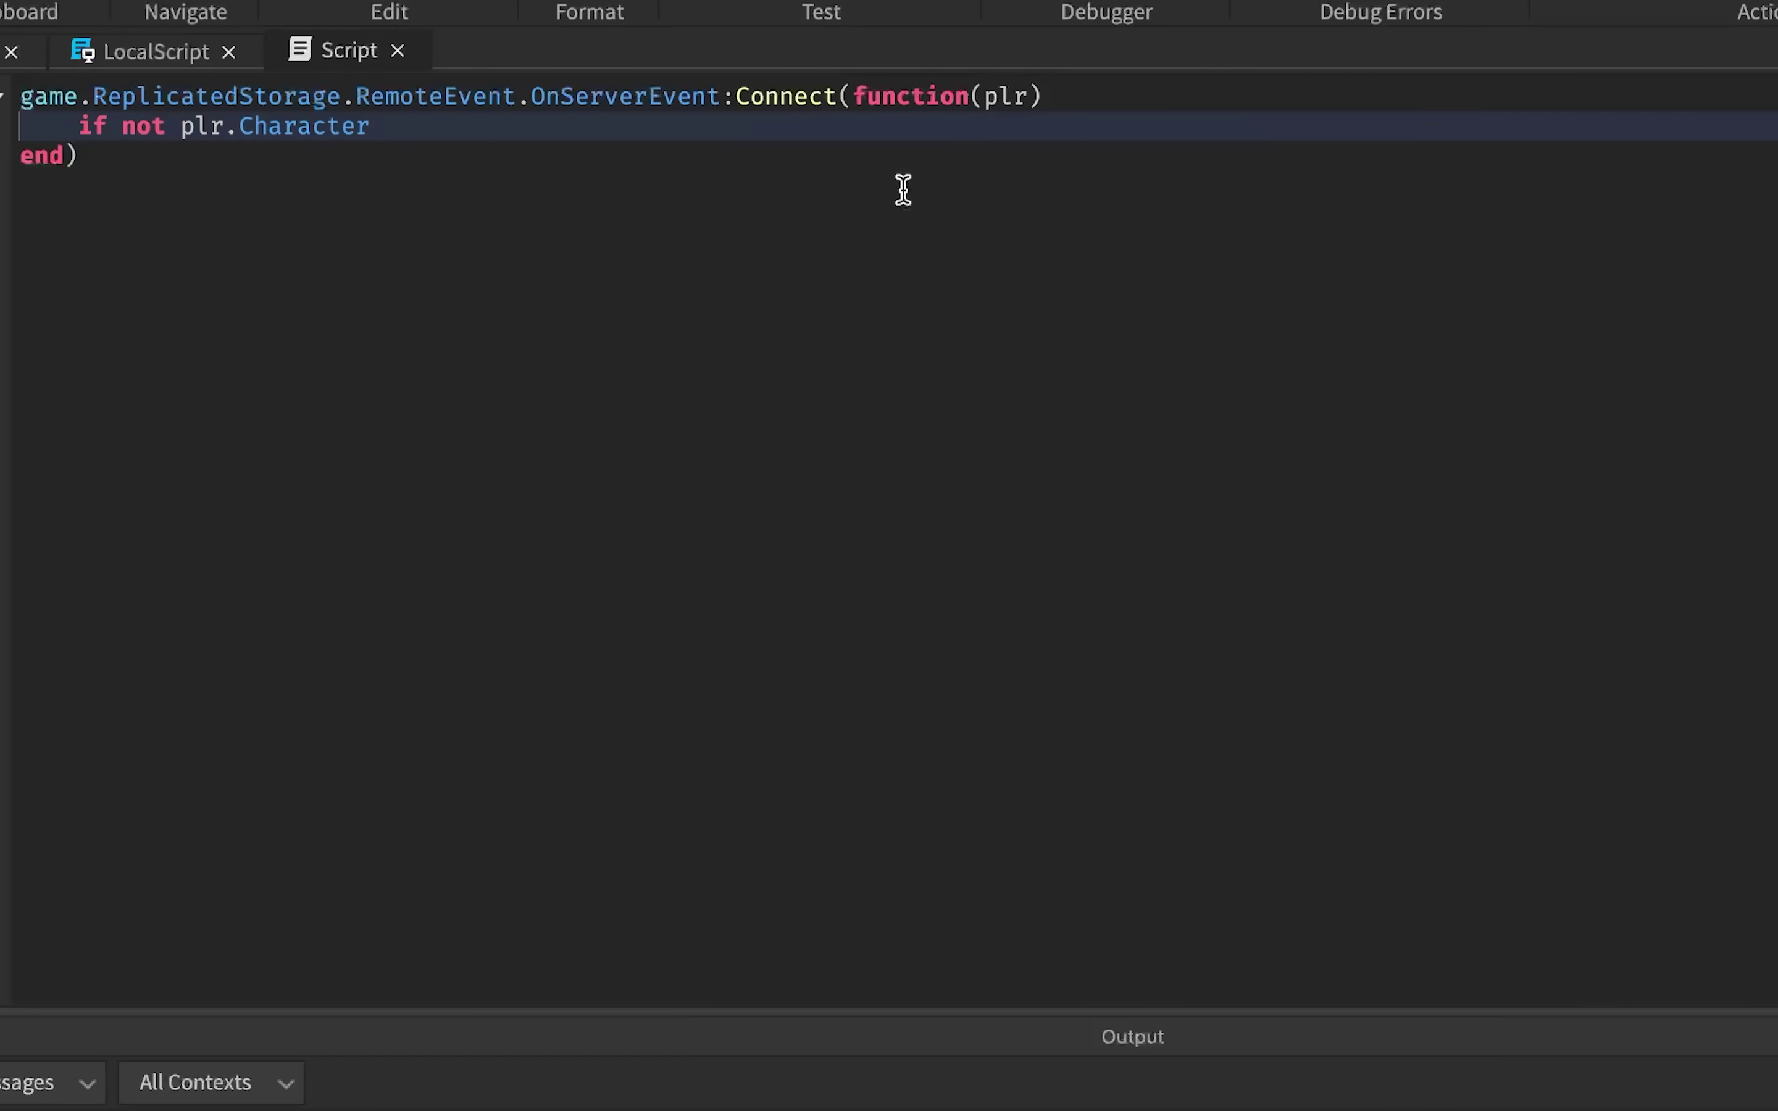
{"action": "type", "text": "then return end"}
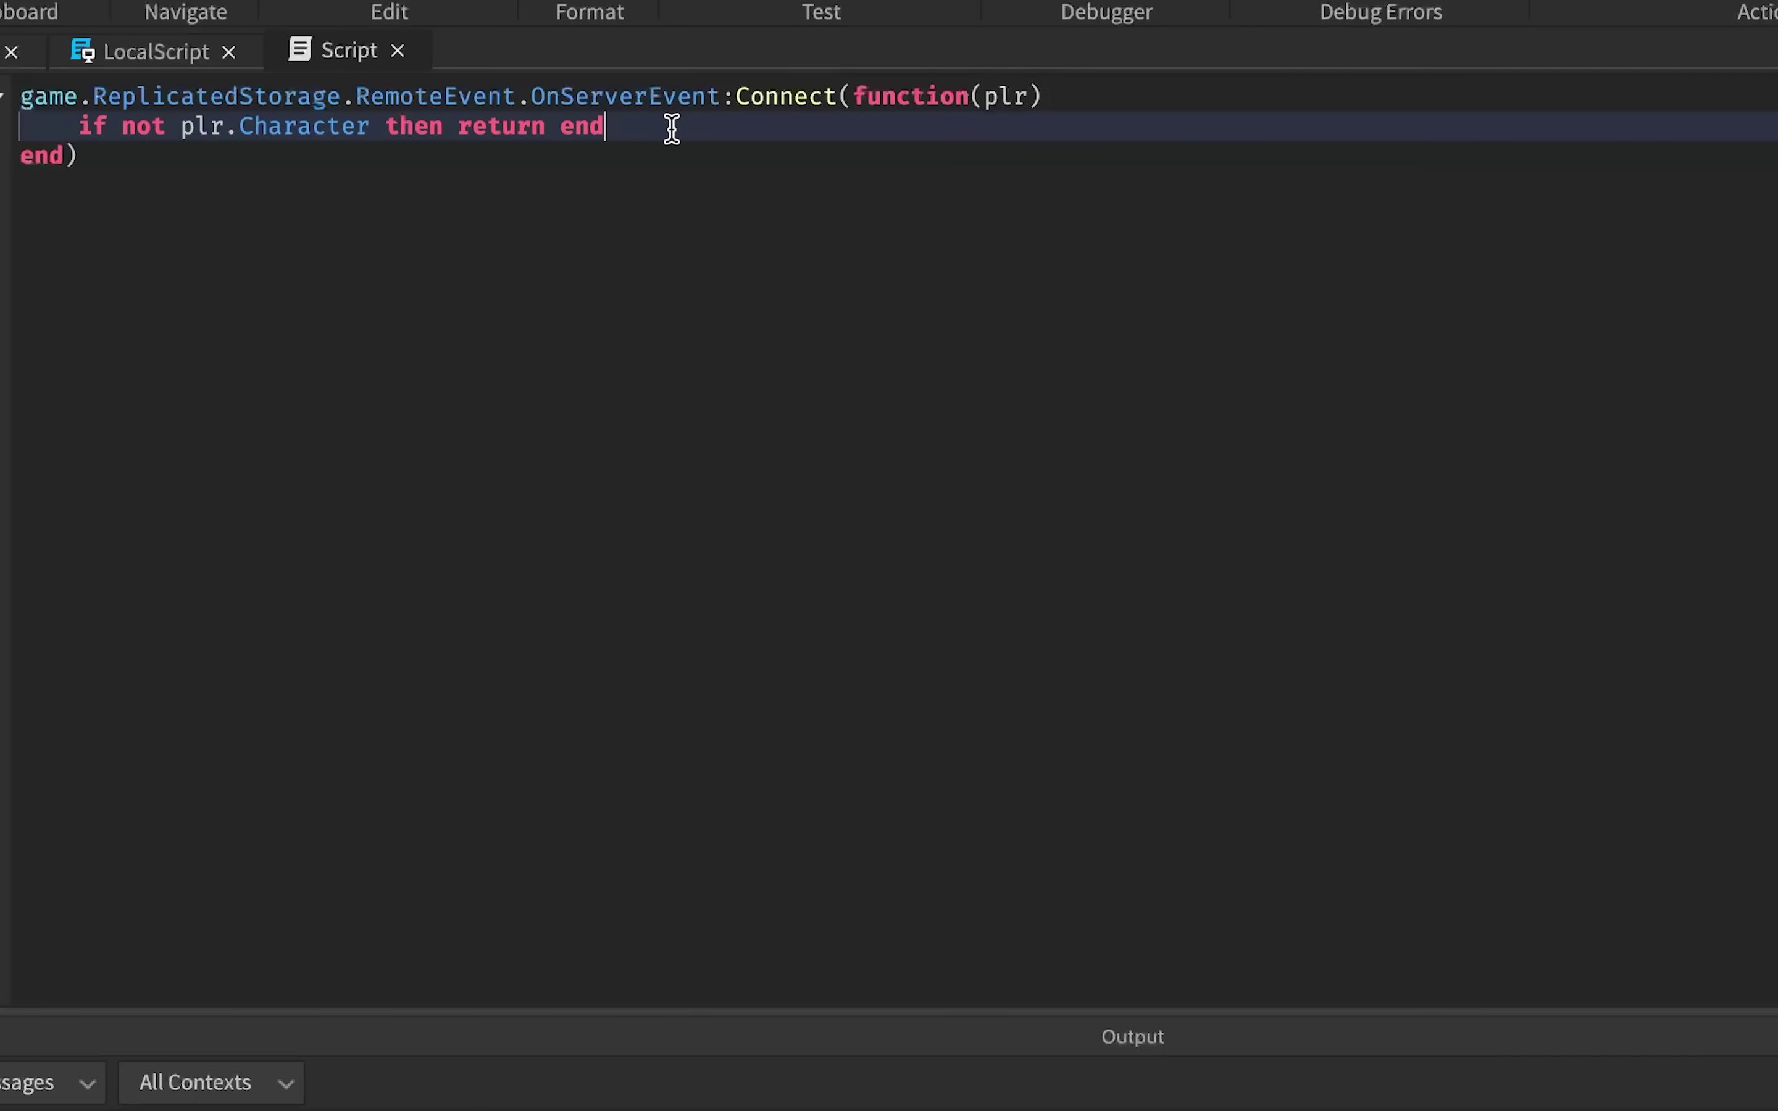
{"action": "key", "text": "Return"}
{"action": "key", "text": "Return"}
- Assign workspace.SpawnLocation.Position to plr.Character.HumanoidRootPart.Position below the guard line
{"action": "type", "text": "plr.ch"}
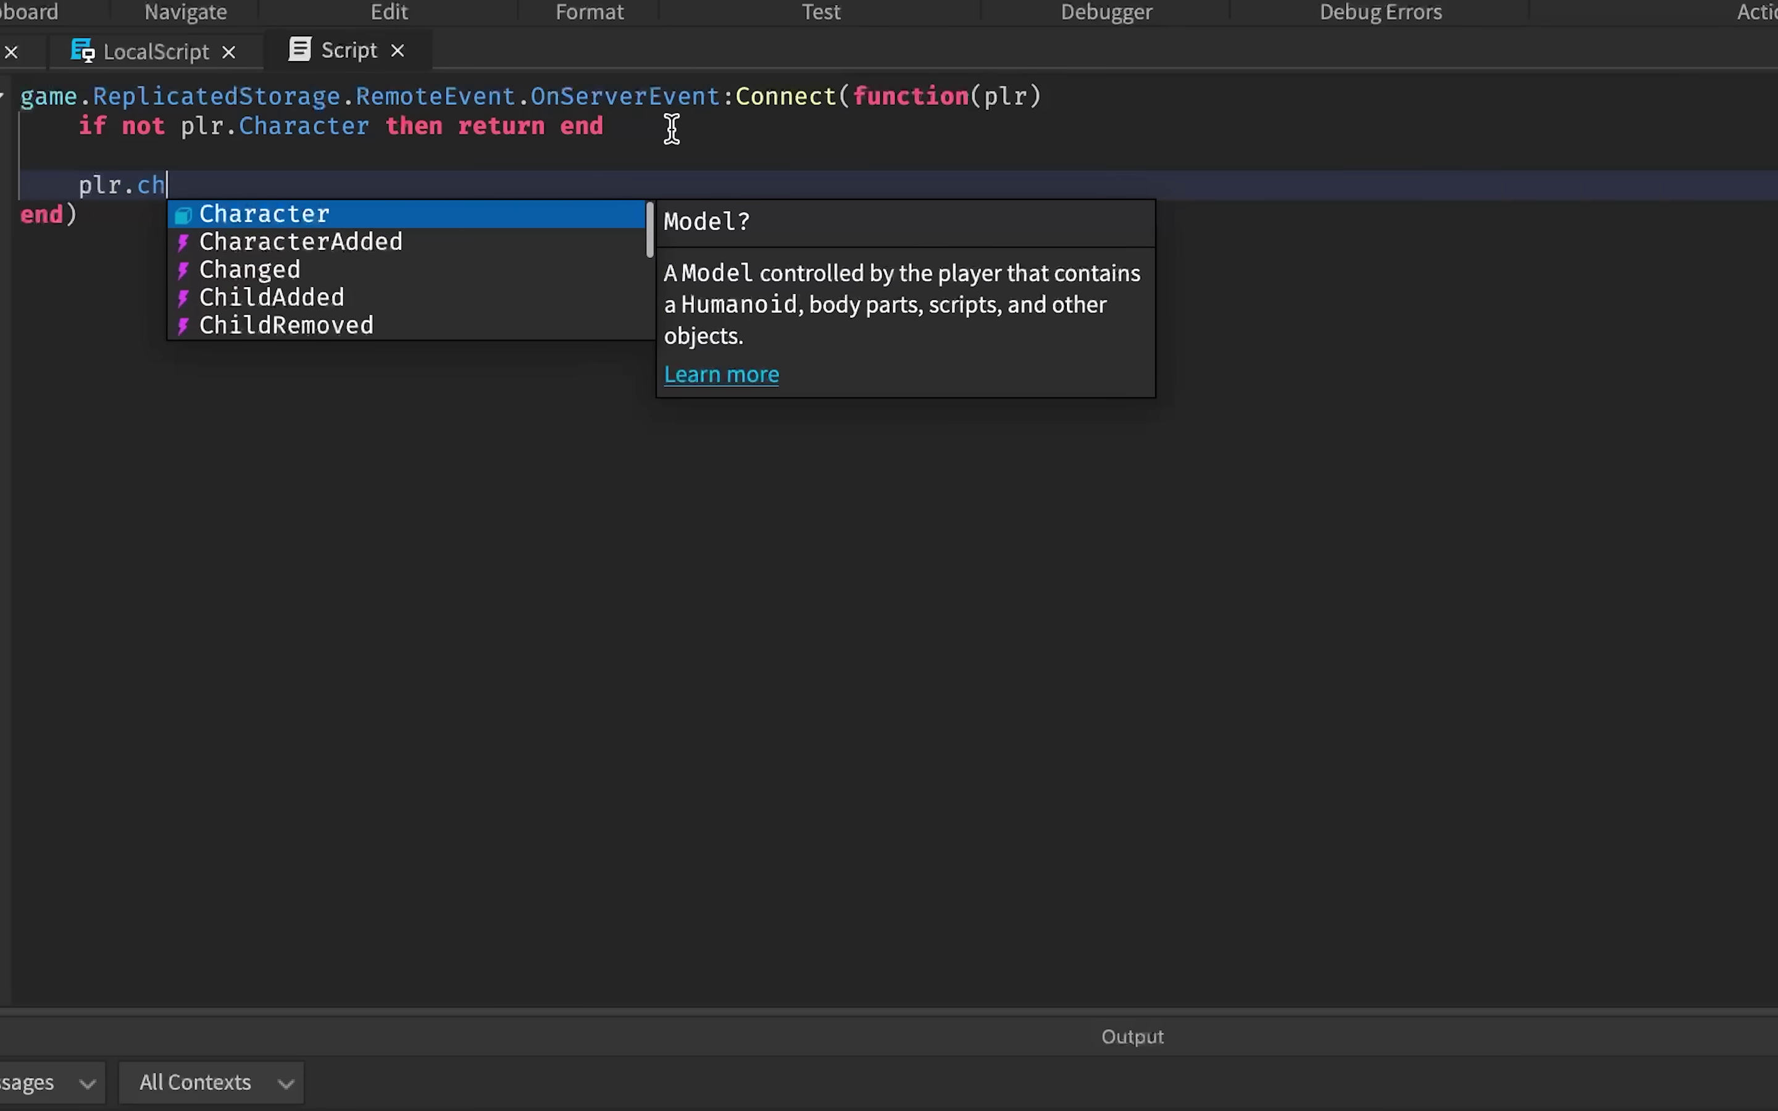
{"action": "key", "text": "Tab"}
{"action": "type", "text": ".Human"}
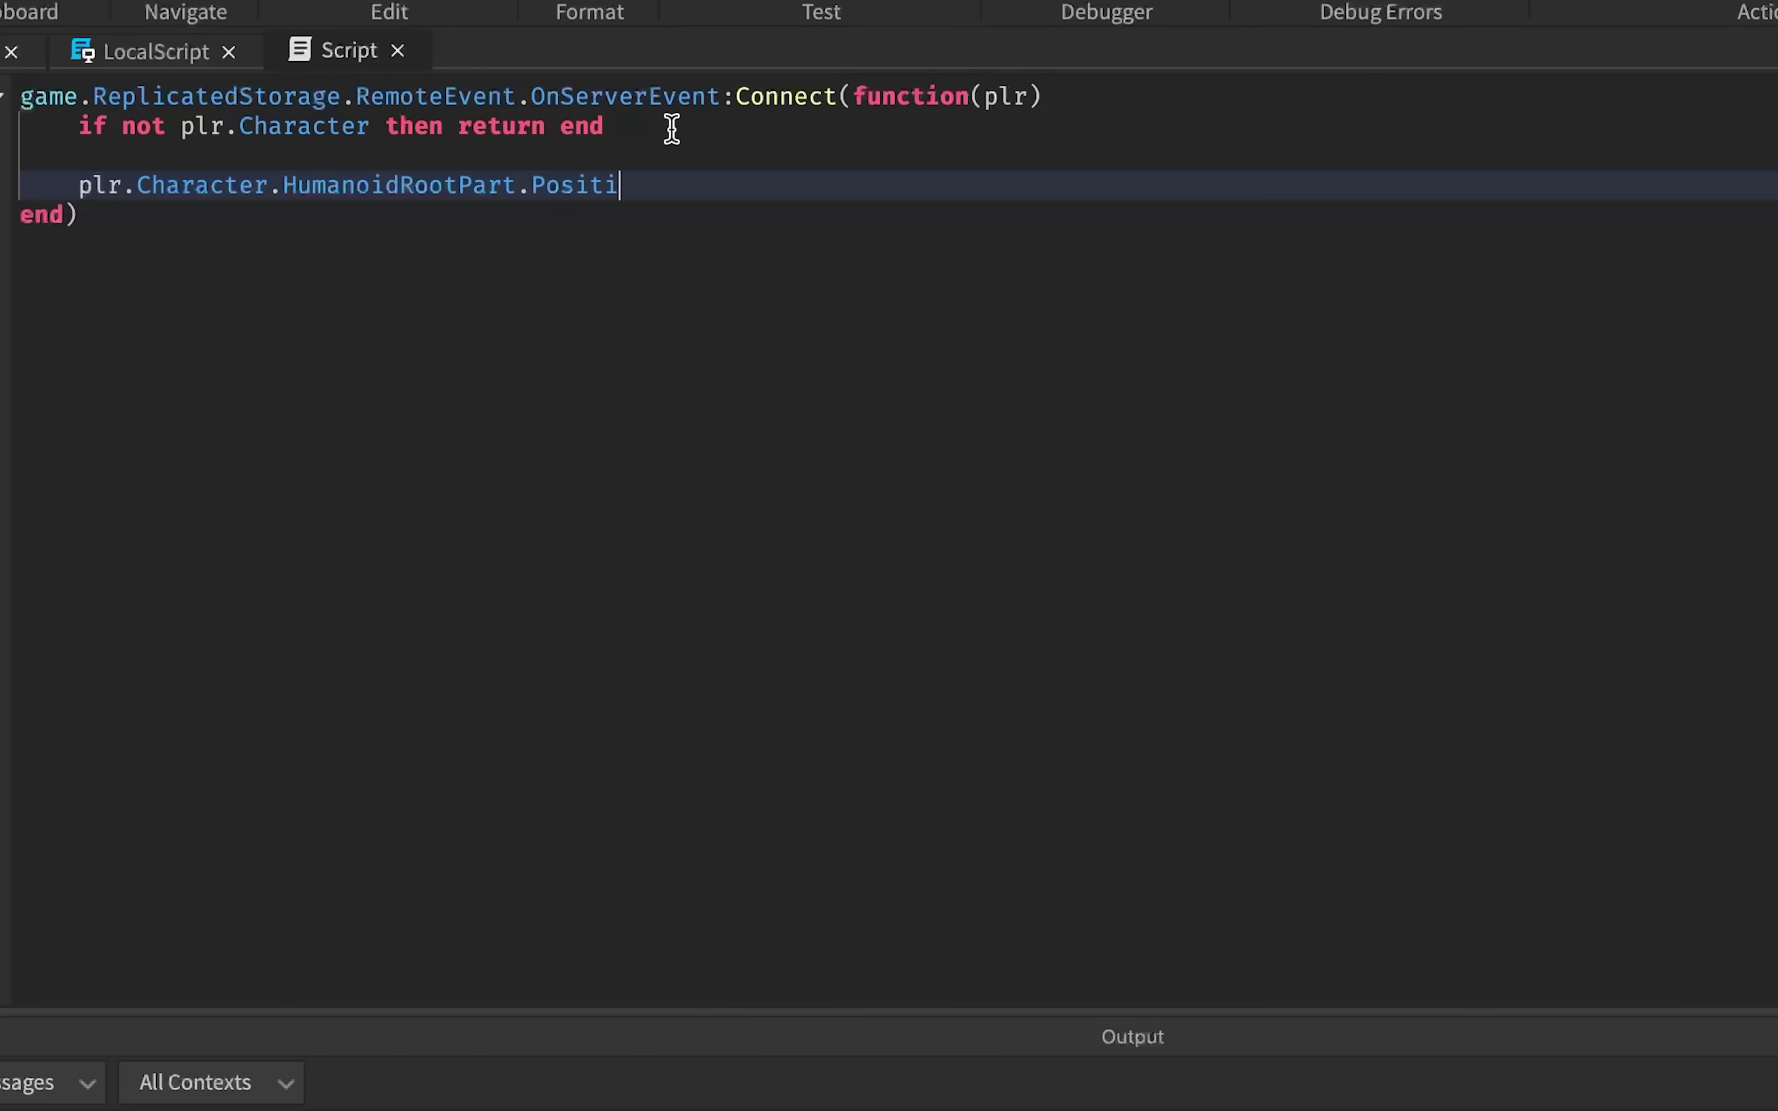
{"action": "type", "text": " wo"}
{"action": "key", "text": "Tab"}
{"action": "type", "text": ".s"}
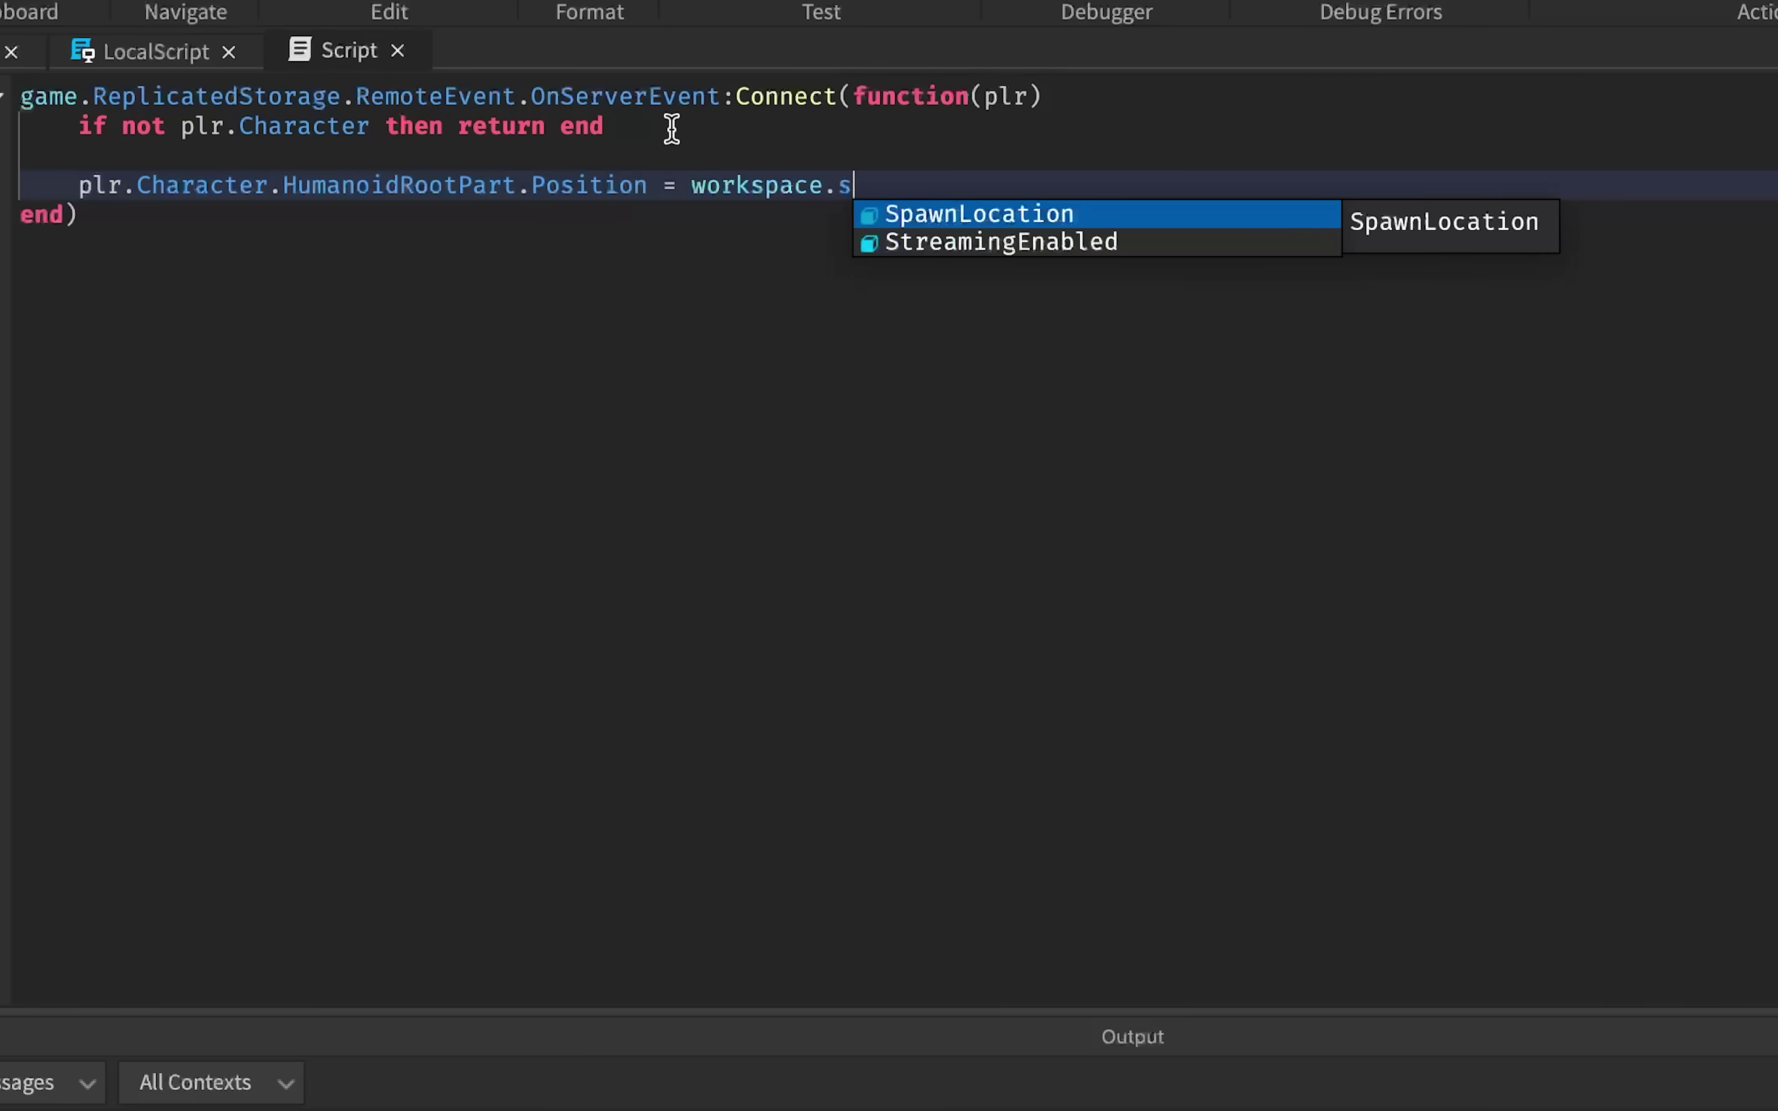
{"action": "key", "text": "Tab"}
{"action": "type", "text": ".po"}
{"action": "key", "text": "Tab"}
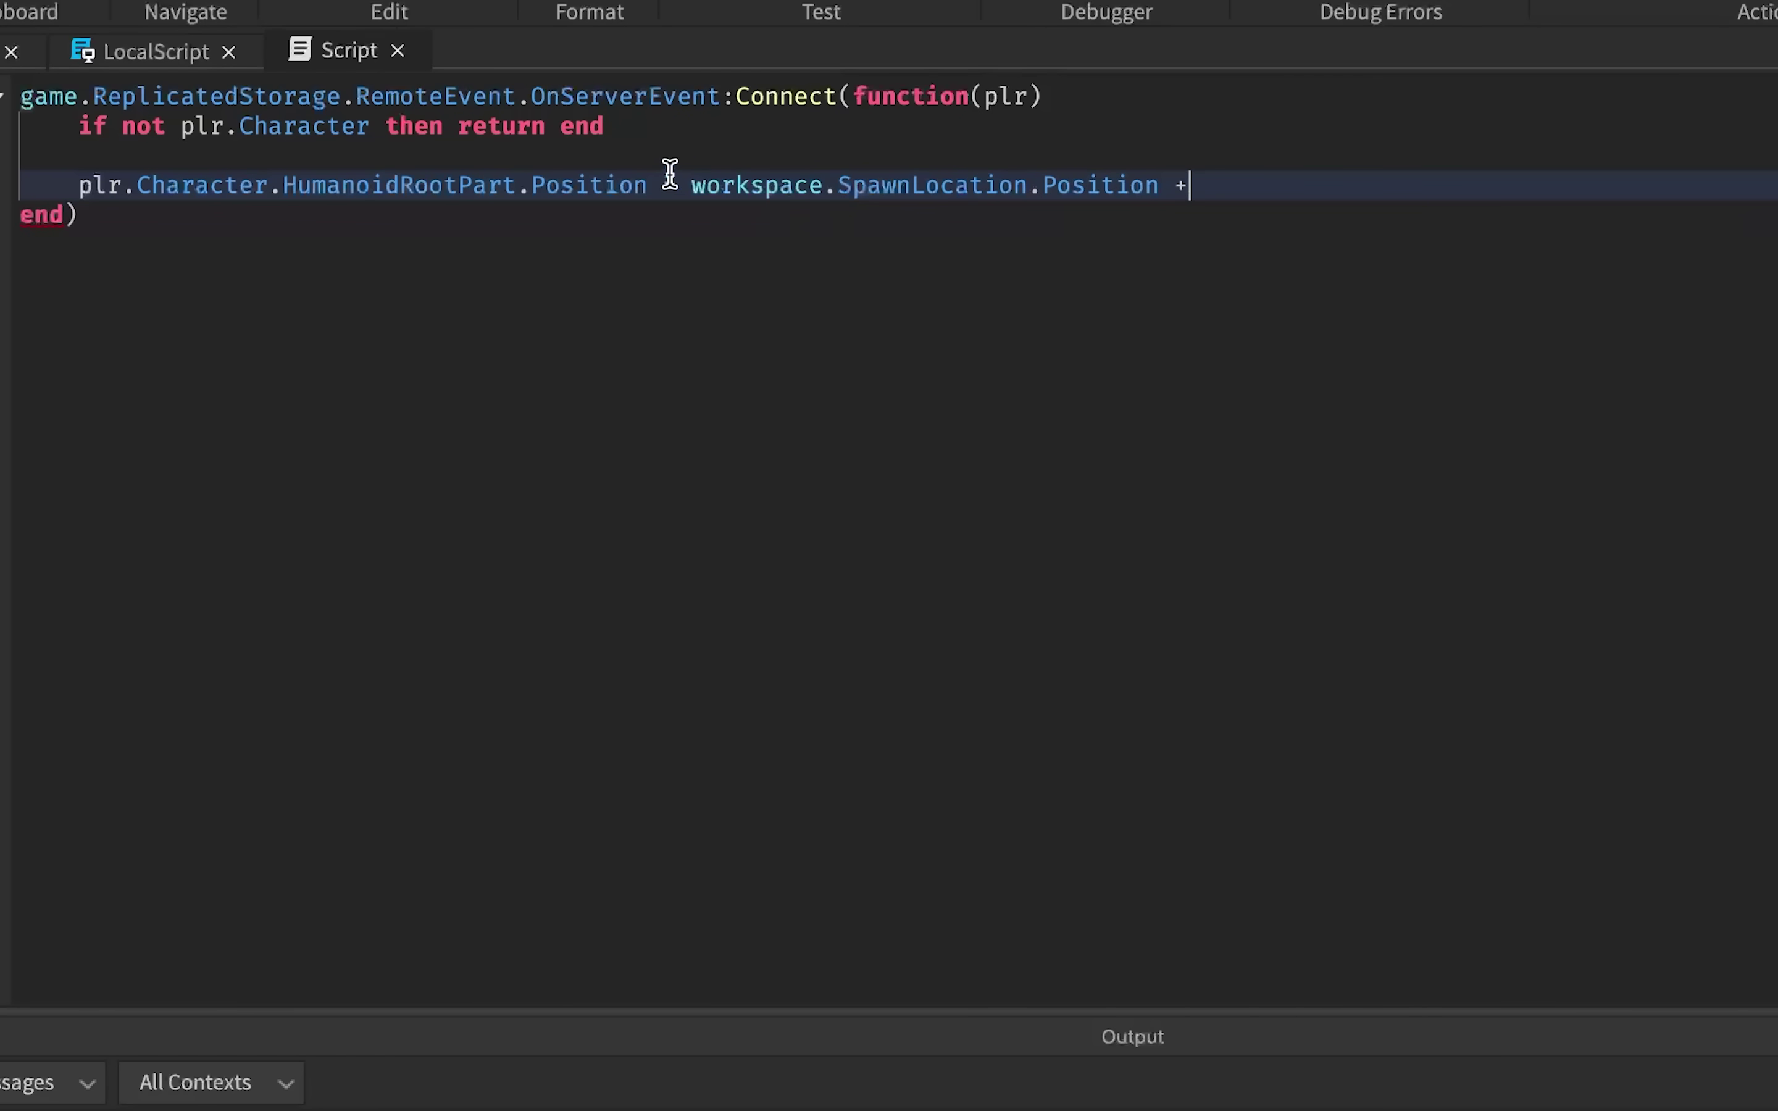
- Add the offset "+ Vector3.new(0, 4, 0)" to the SpawnLocation position in the assignment
{"action": "type", "text": "+ V"}
{"action": "key", "text": "Tab"}
{"action": "type", "text": ".ne"}
{"action": "key", "text": "Tab"}
{"action": "type", "text": "(0, "}
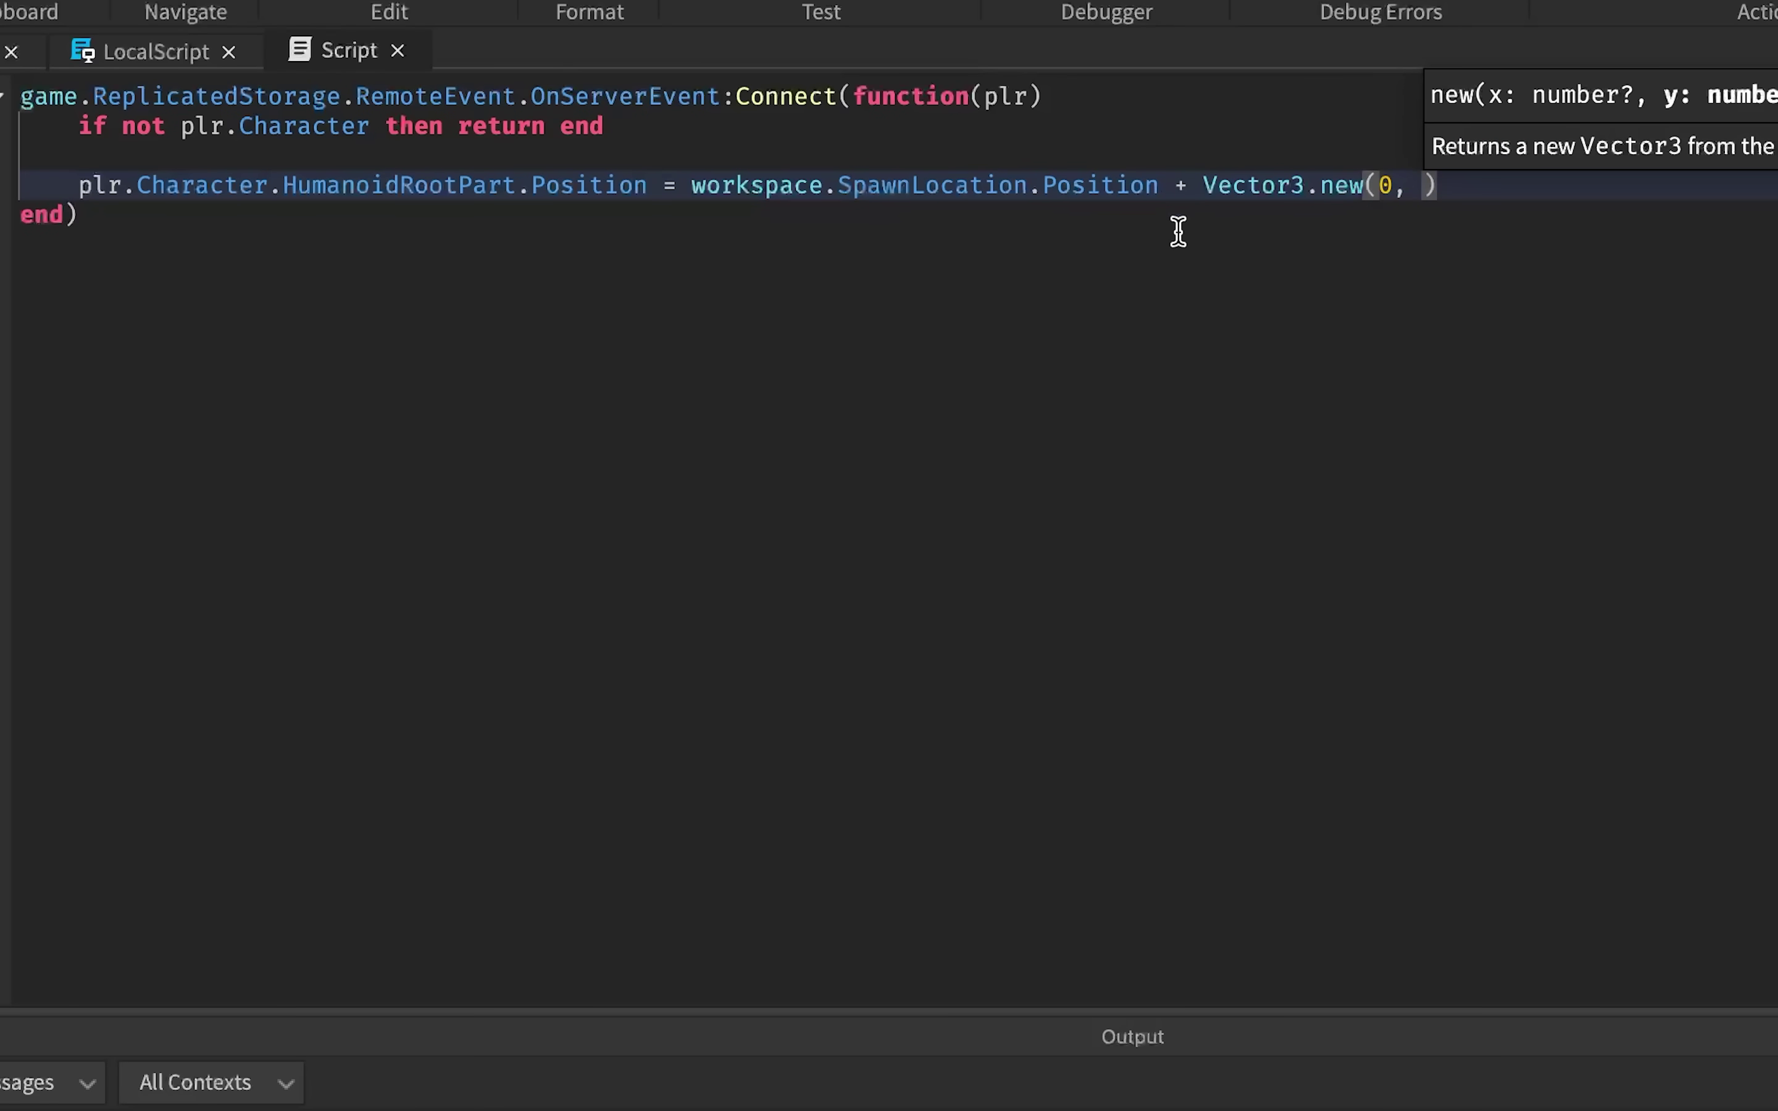
{"action": "type", "text": "4, 0"}
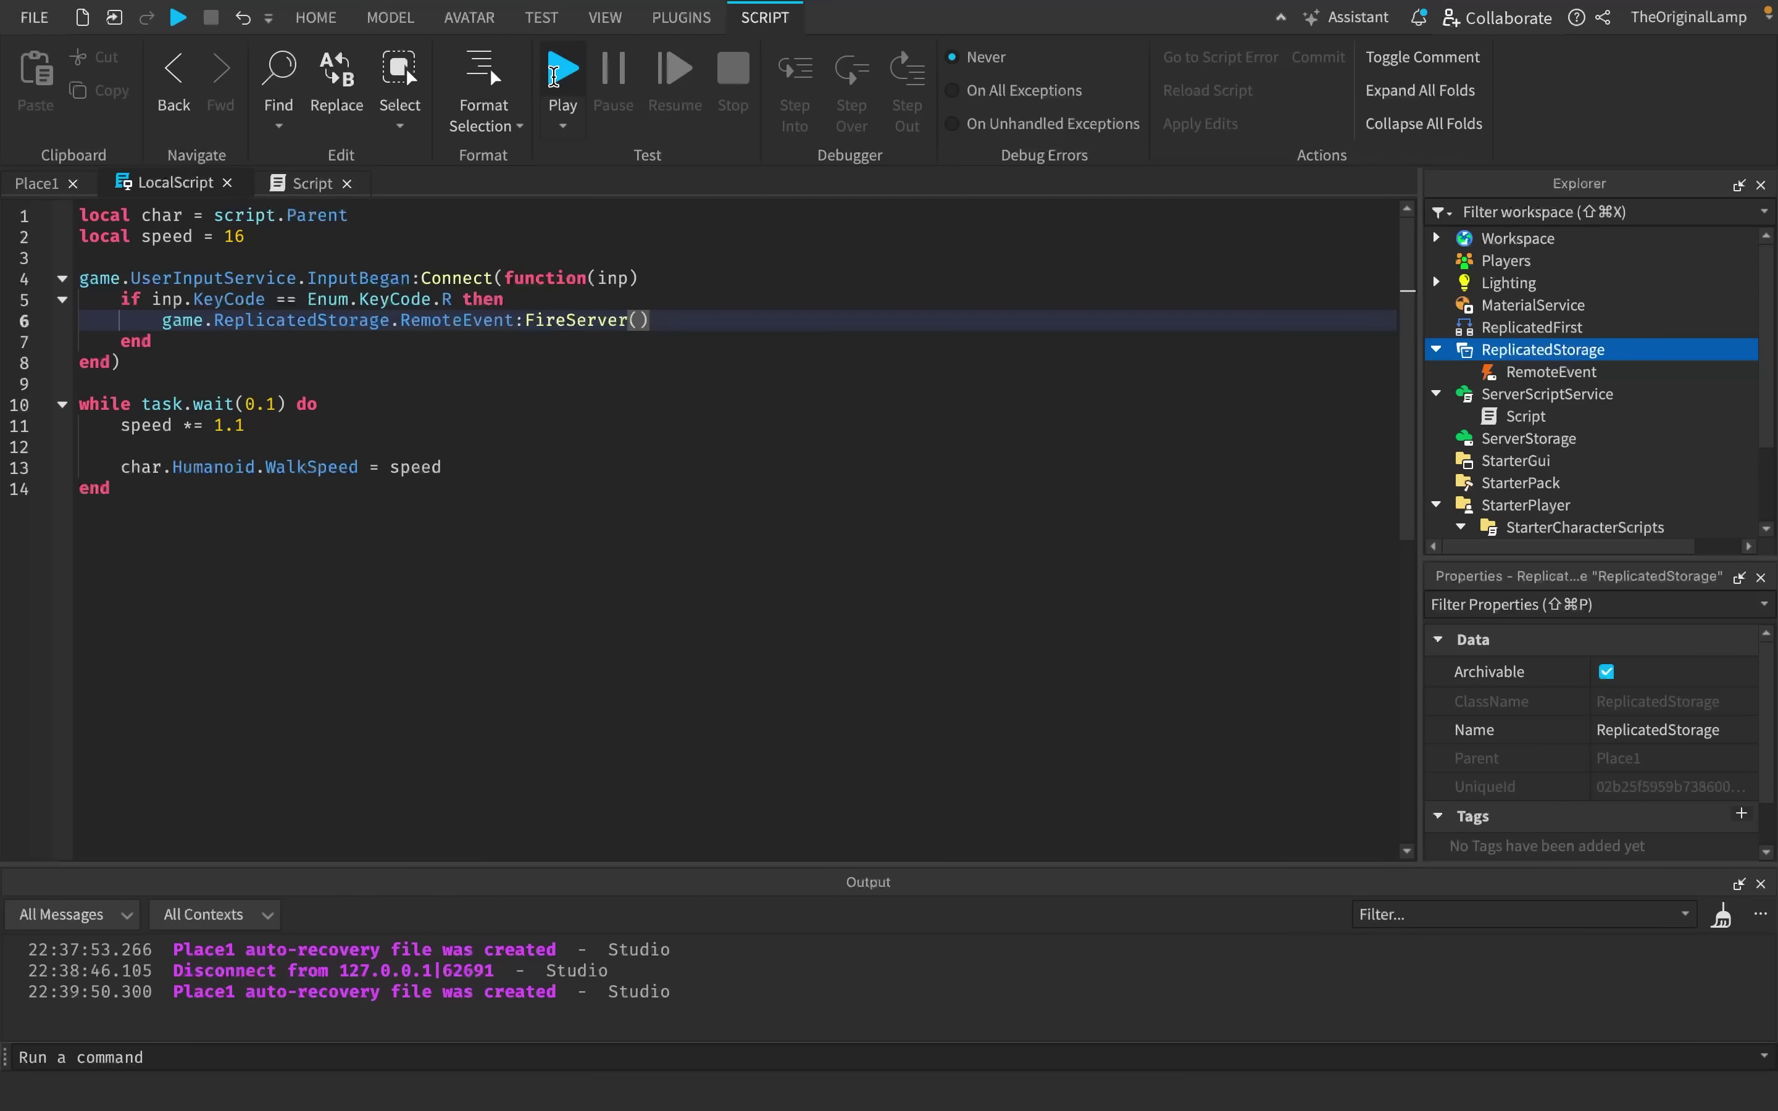
- Start a play test and run the character away from the spawn location
{"action": "left_click", "coordinate": [563, 68]}
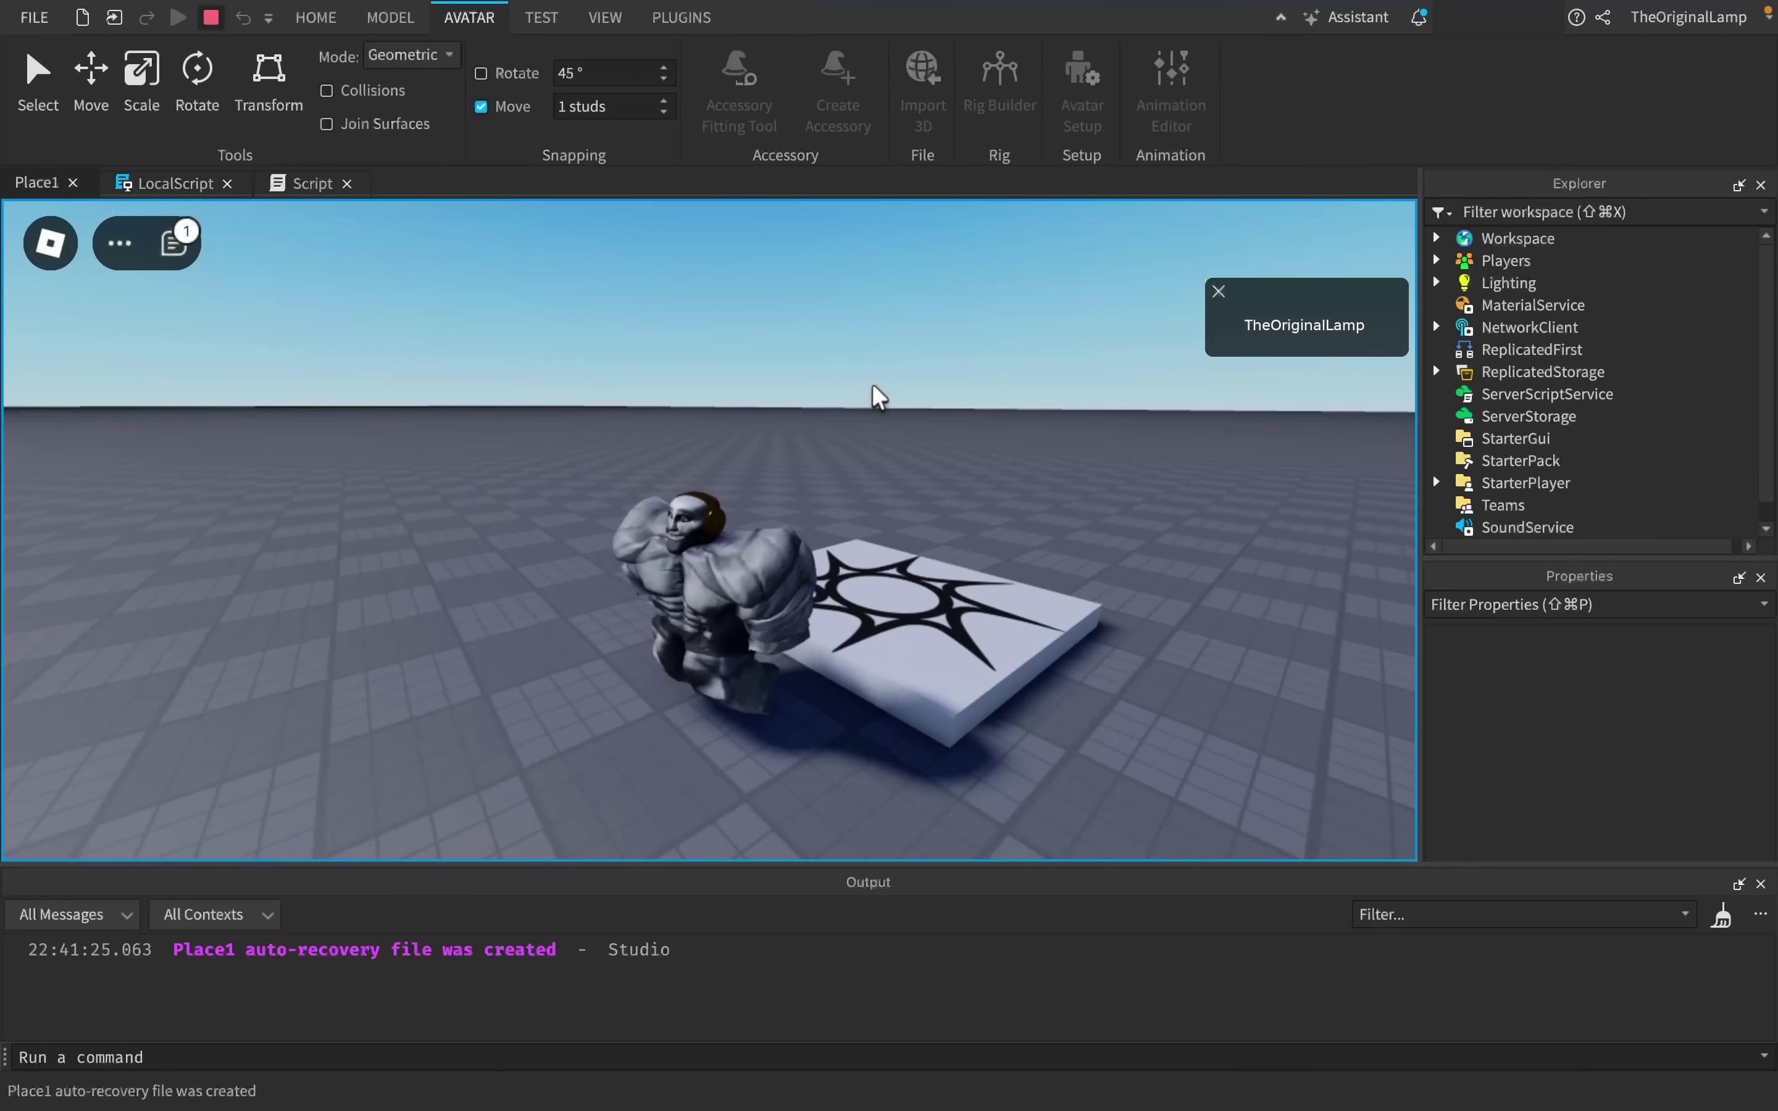
{"action": "key", "text": "w"}
{"action": "key", "text": "a"}
{"action": "key", "text": "s"}
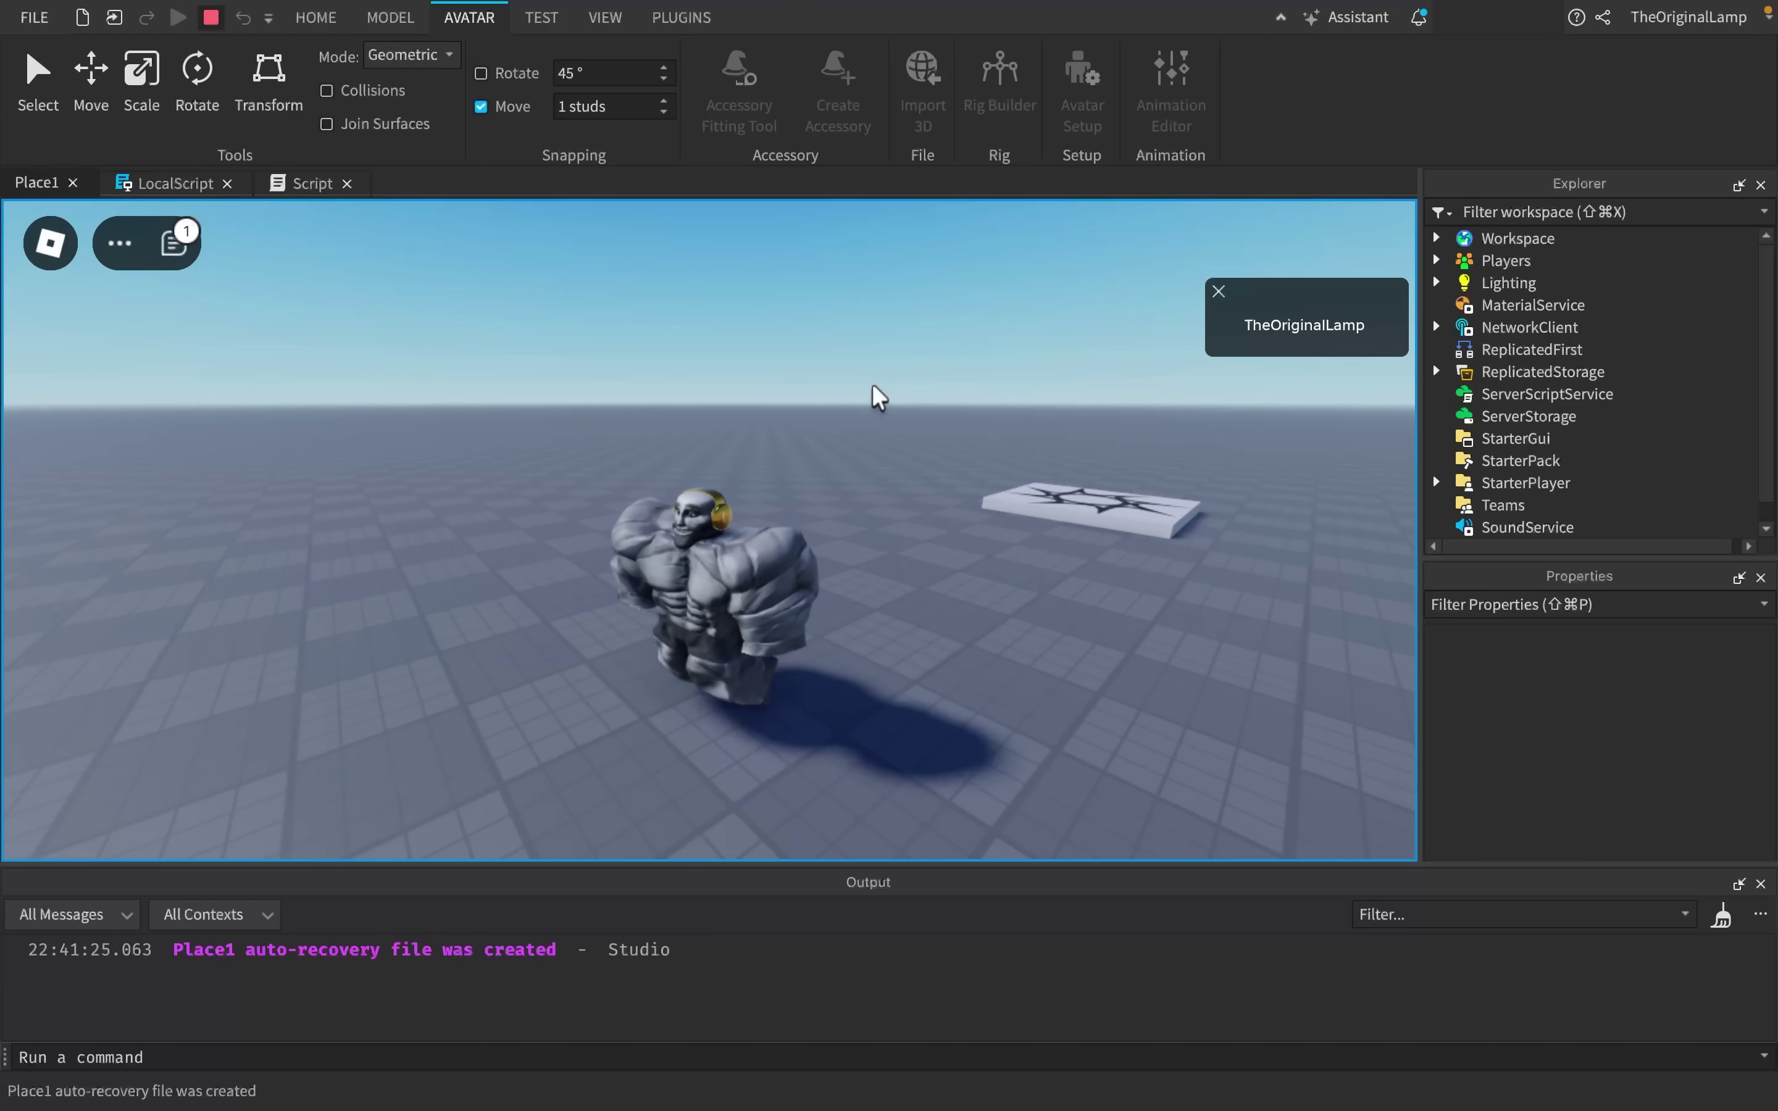
{"action": "scroll", "coordinate": [878, 397], "scroll_direction": "down", "scroll_amount": 5}
- Inspect the WalkSpeed property of the character's Humanoid in the running Workspace
{"action": "left_click", "coordinate": [1437, 238]}
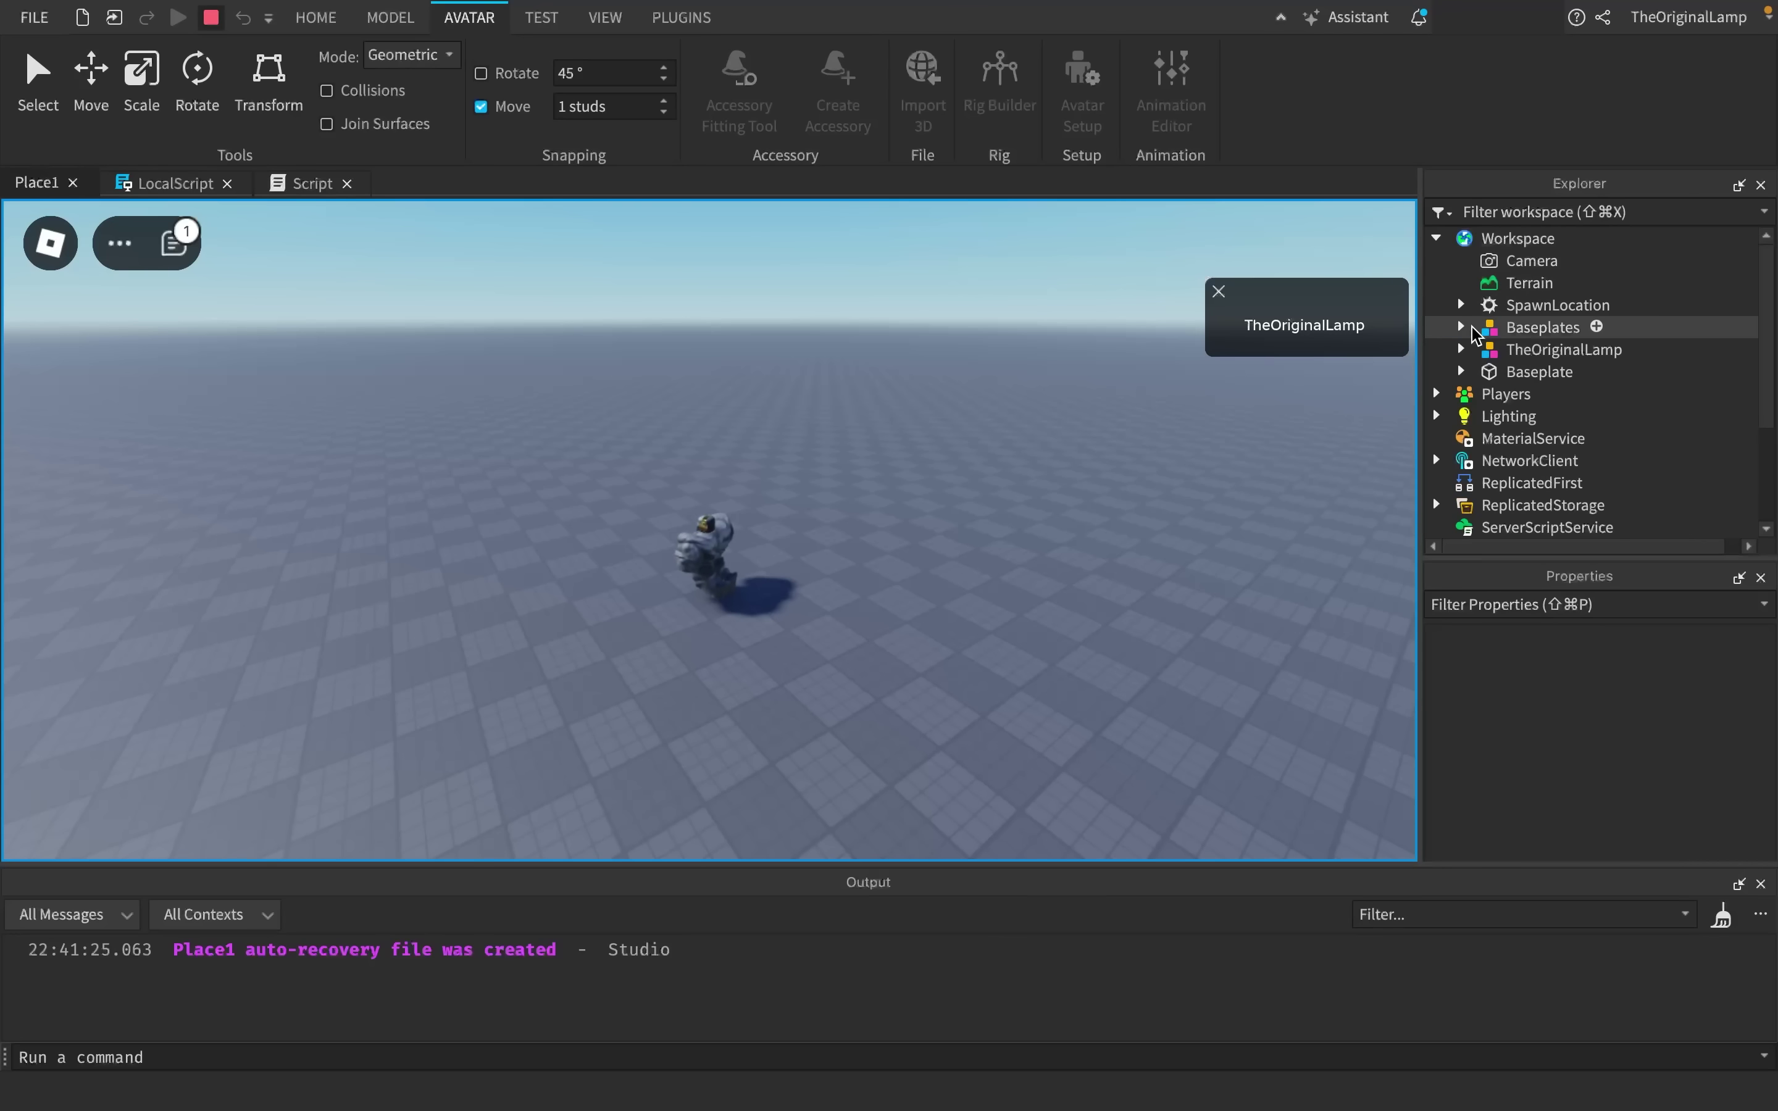
{"action": "left_click", "coordinate": [1462, 348]}
{"action": "left_click", "coordinate": [1565, 490]}
{"action": "scroll", "coordinate": [1616, 721], "scroll_direction": "down", "scroll_amount": 10}
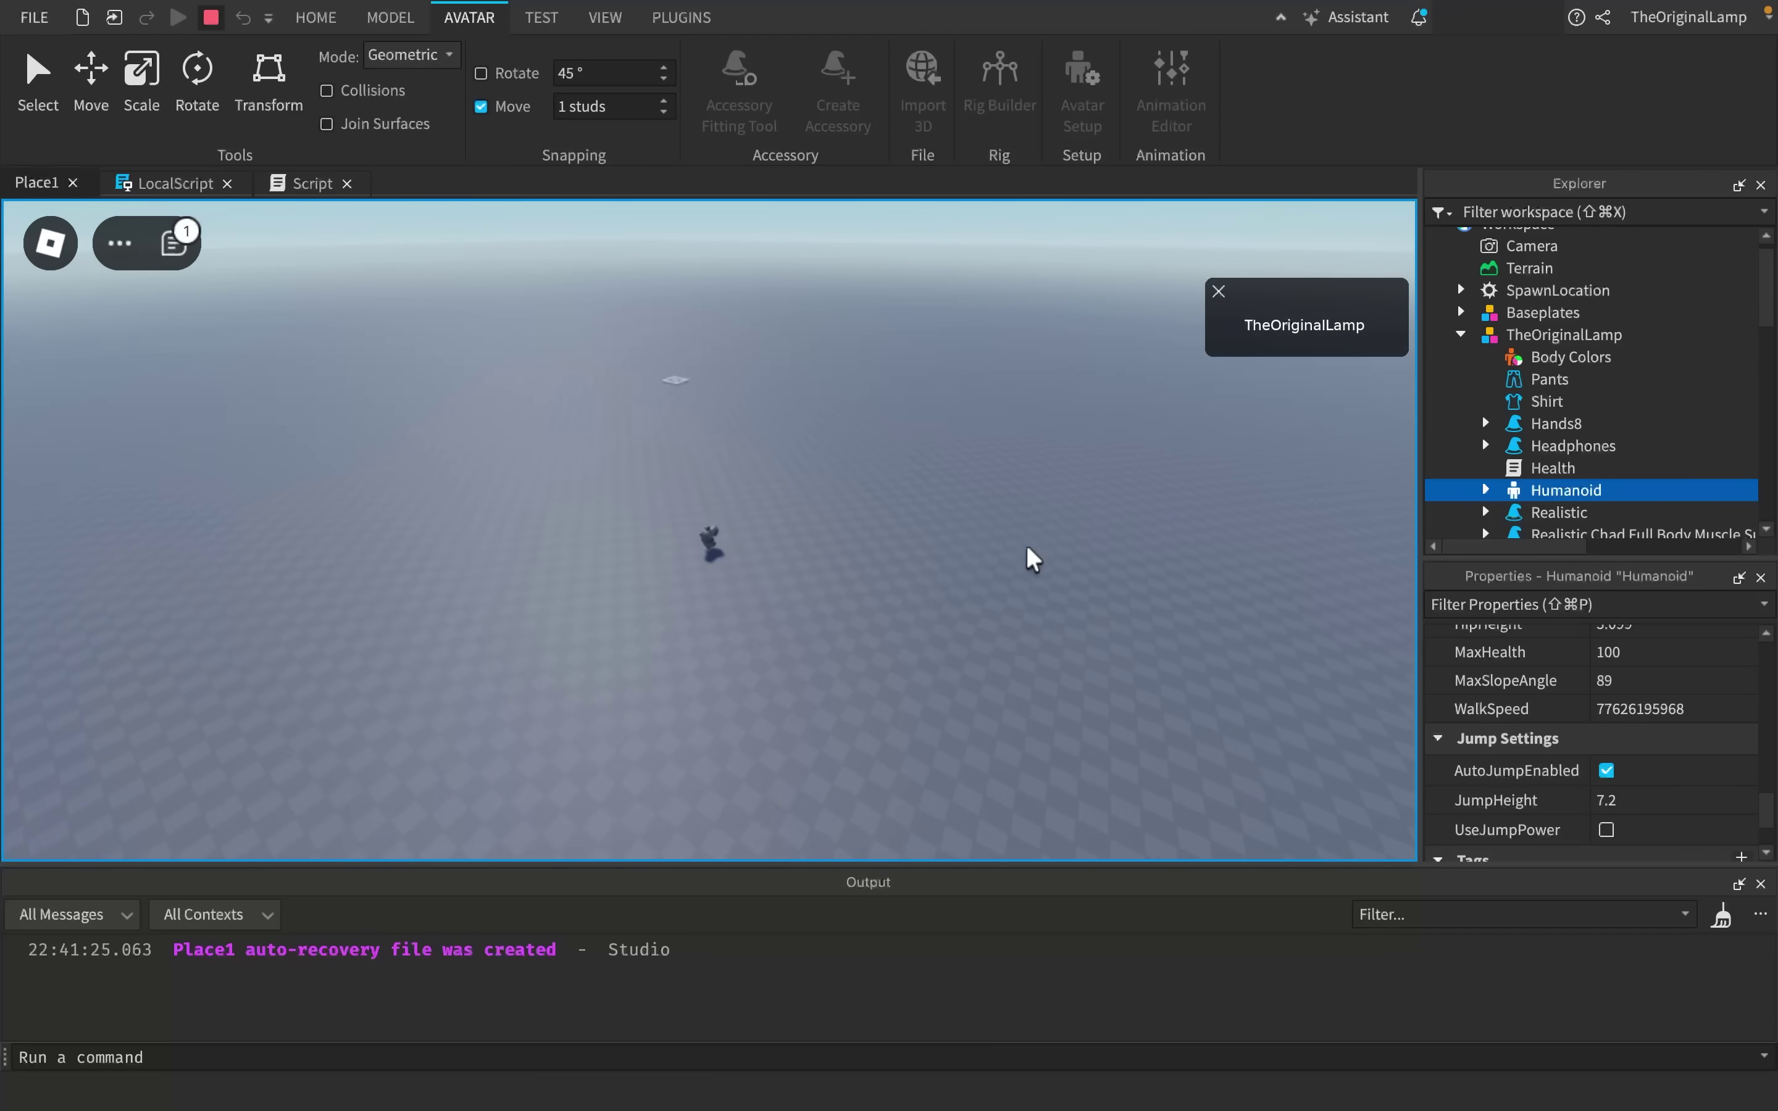
- Run the character across the baseplates and test its teleport back onto the spawn location
{"action": "key", "text": "w"}
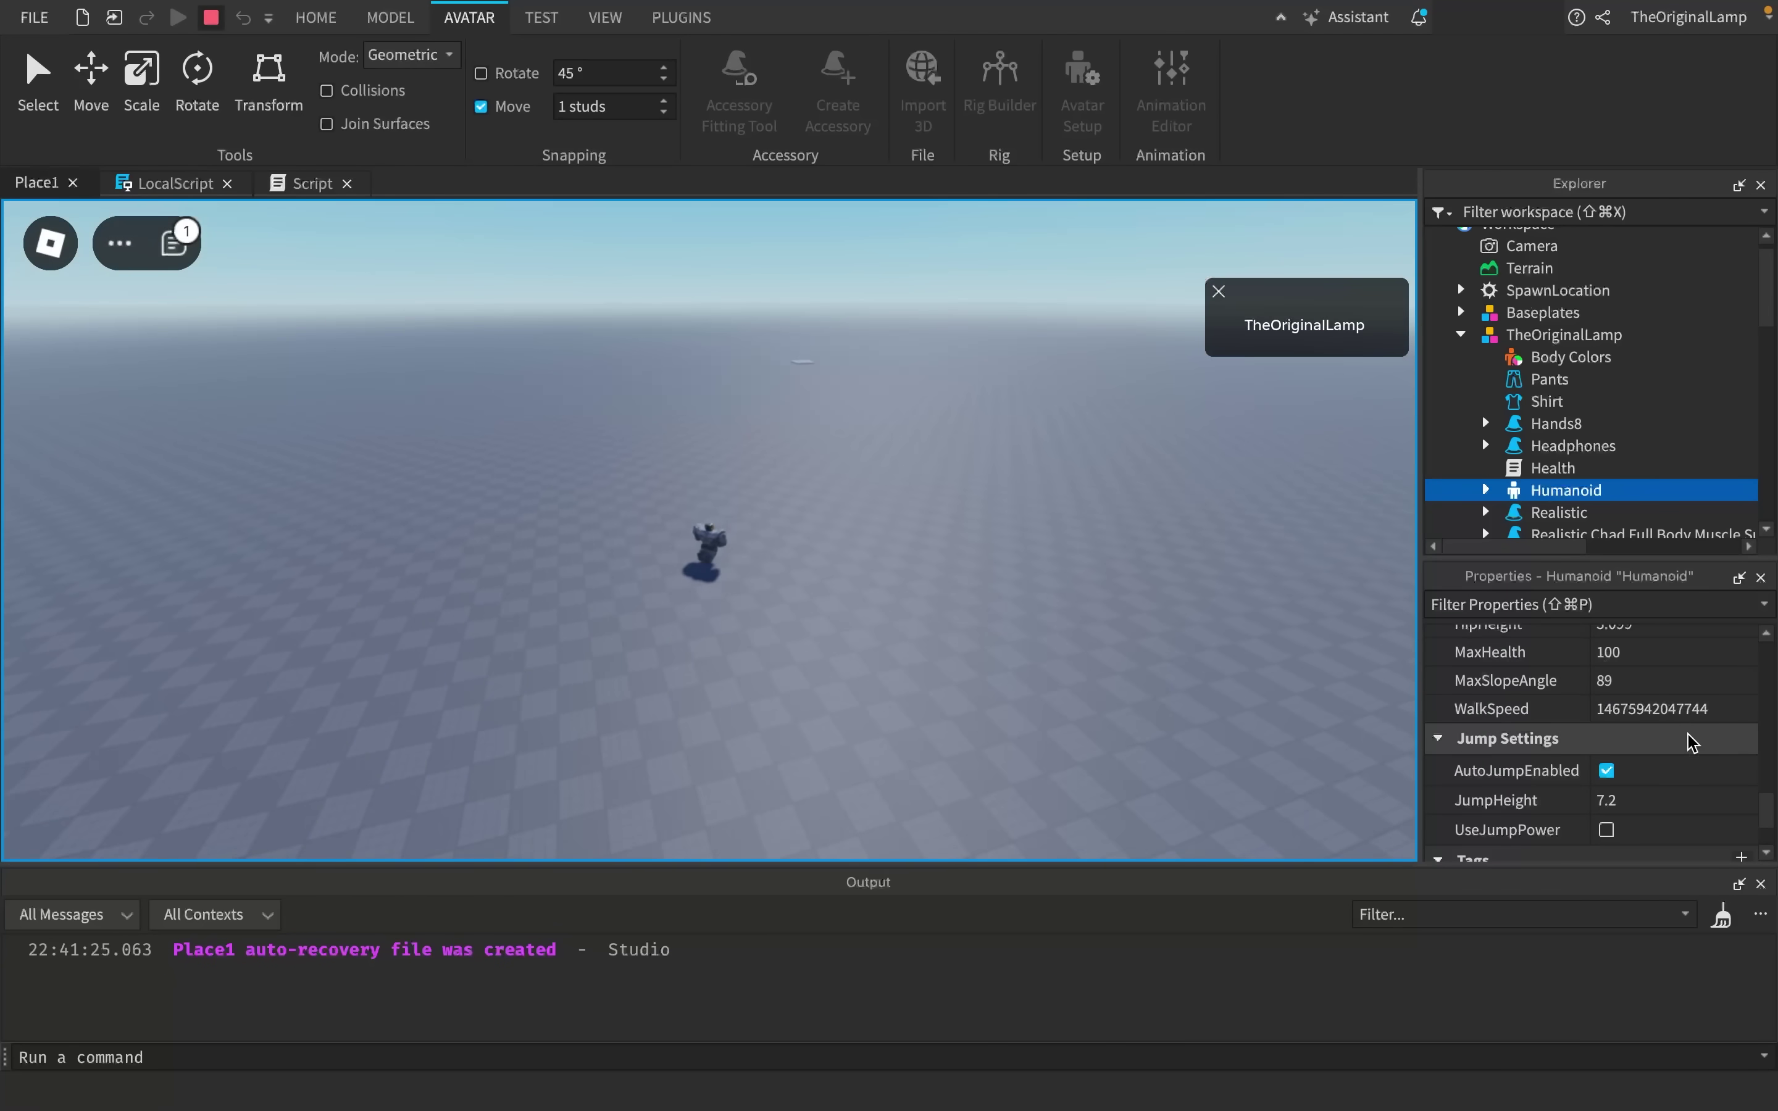
{"action": "key", "text": "w"}
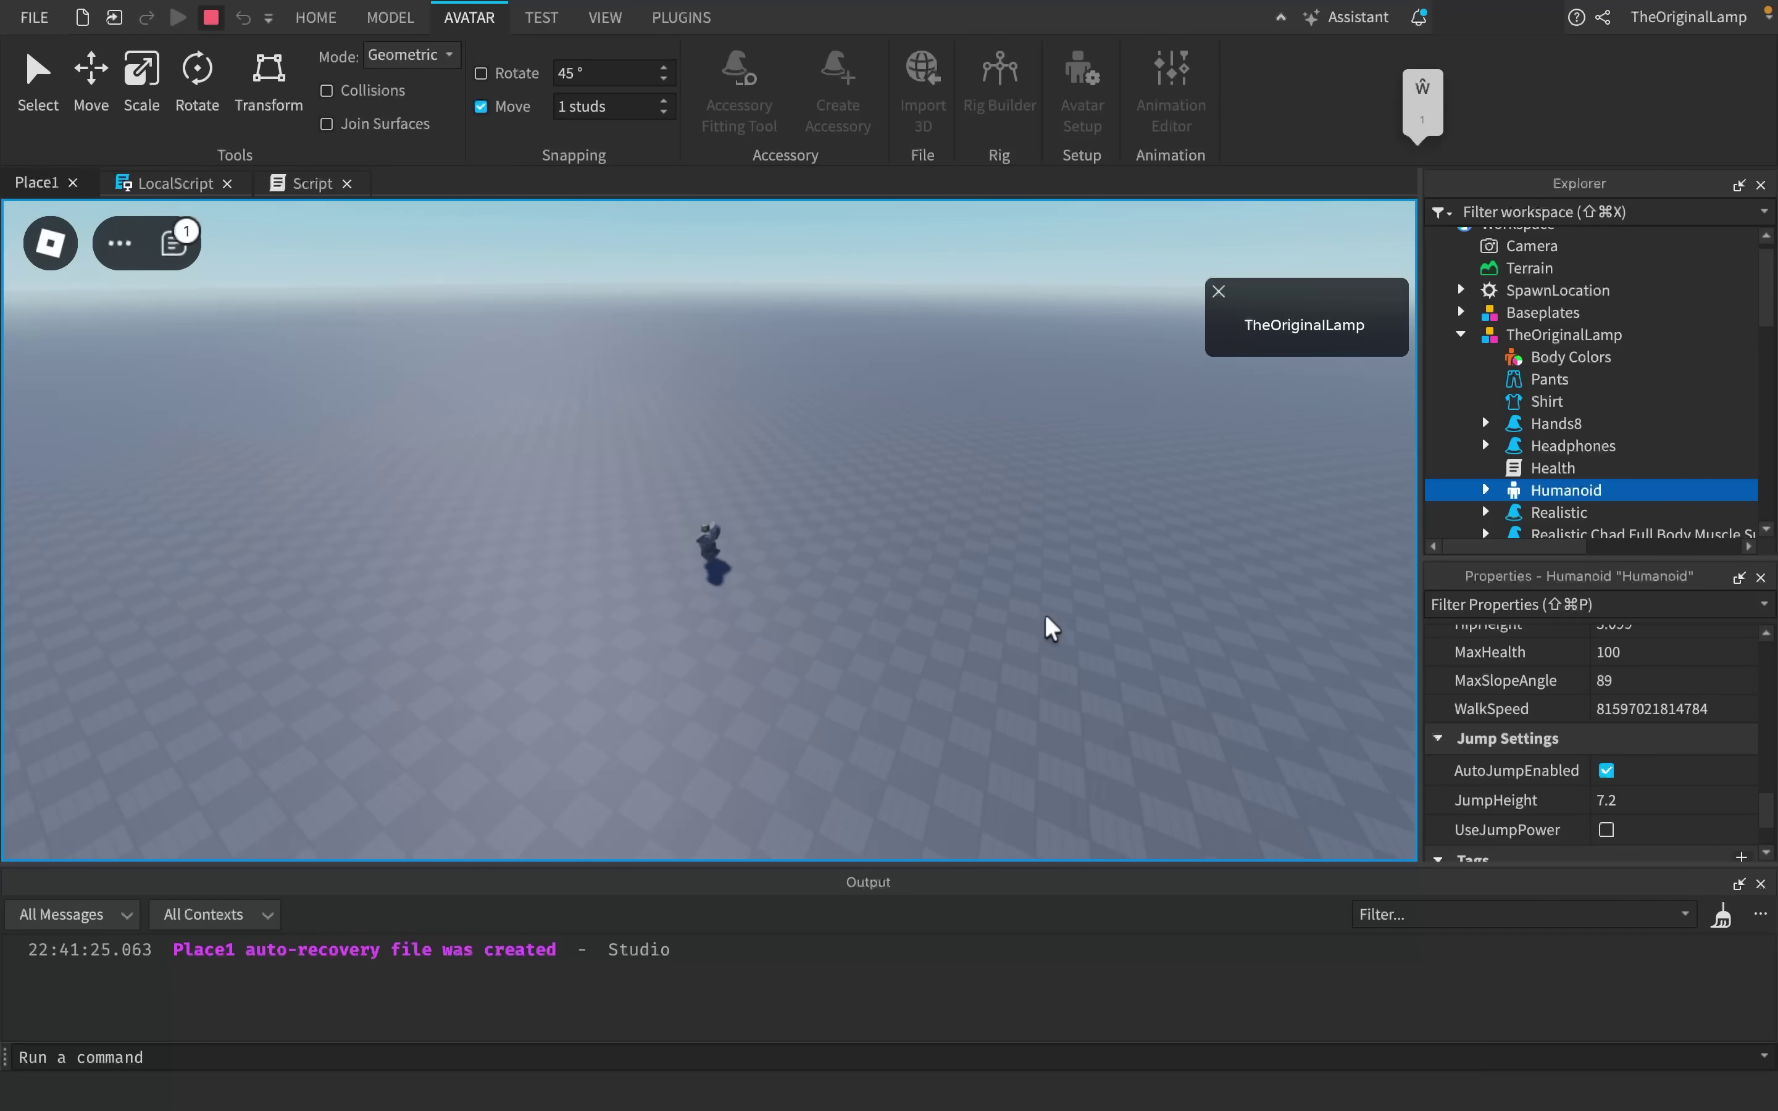
{"action": "key", "text": "a"}
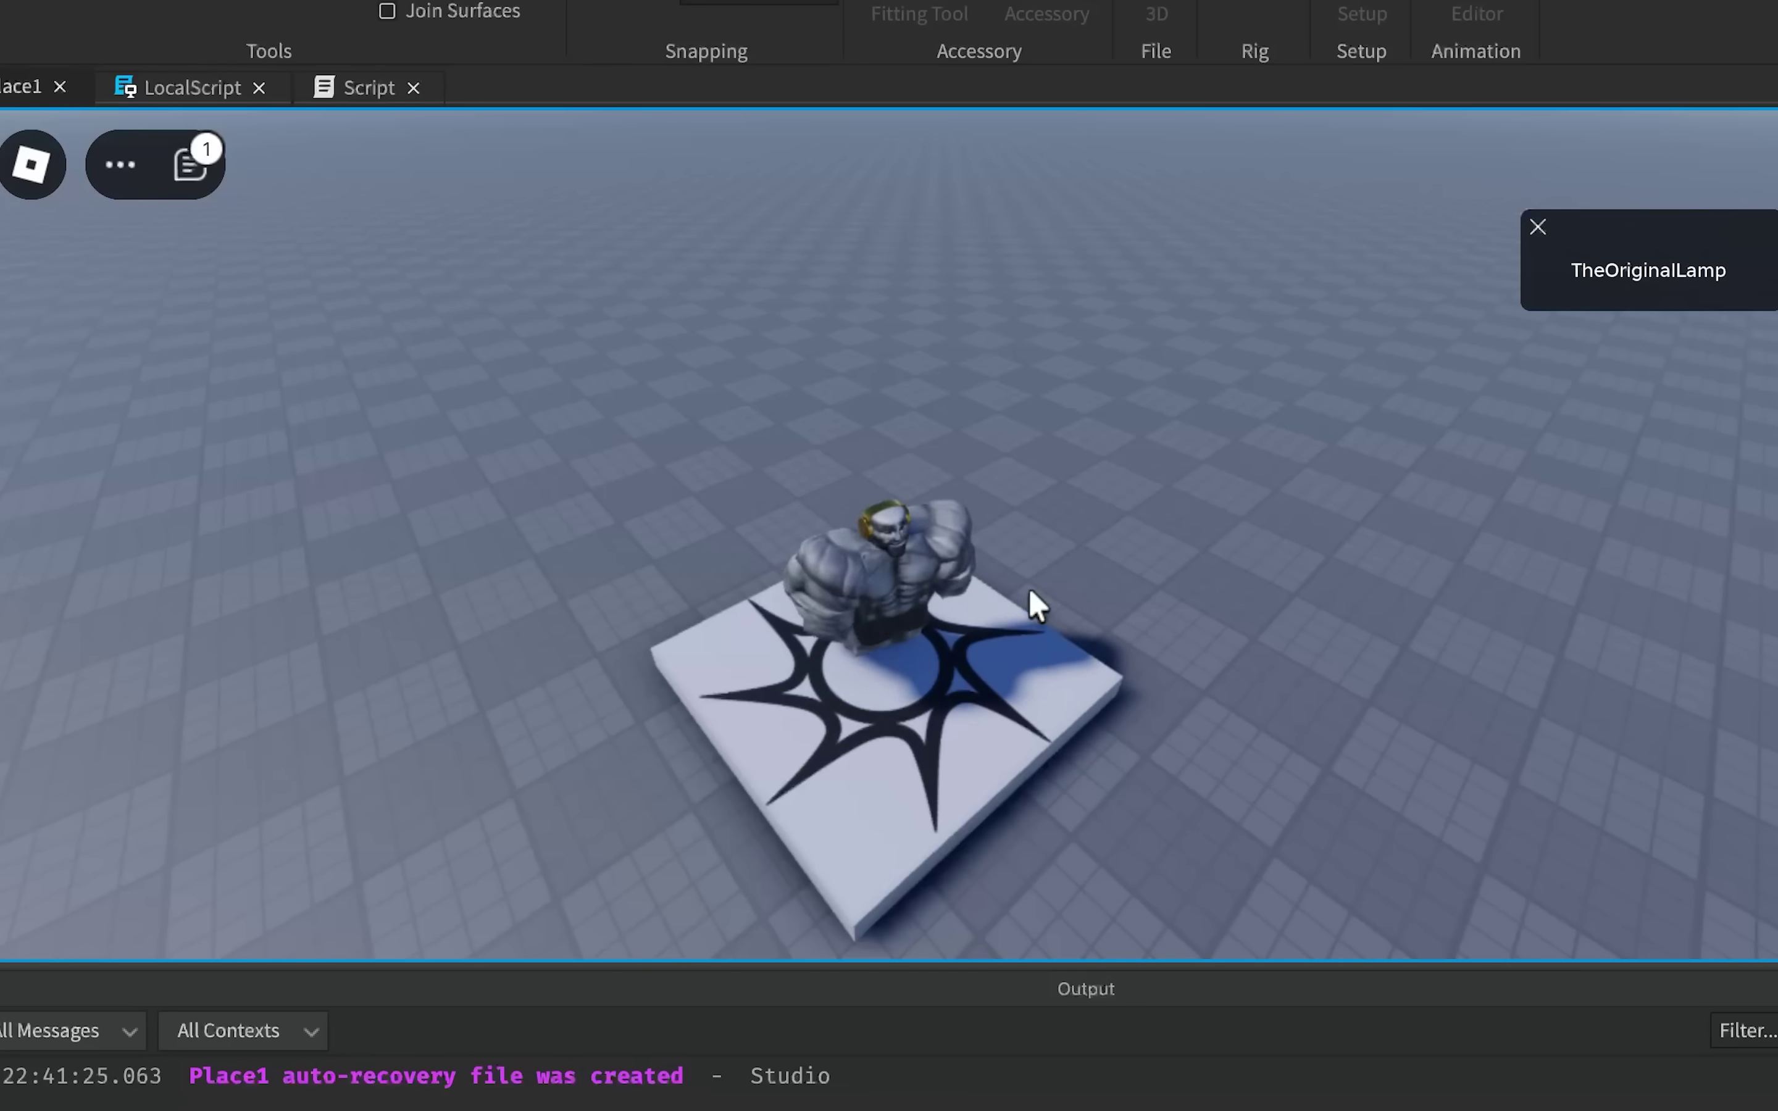
{"action": "right_click_drag", "start_coordinate": [1030, 592], "coordinate": [1030, 591]}
{"action": "scroll", "coordinate": [1030, 592], "scroll_direction": "up", "scroll_amount": 3}
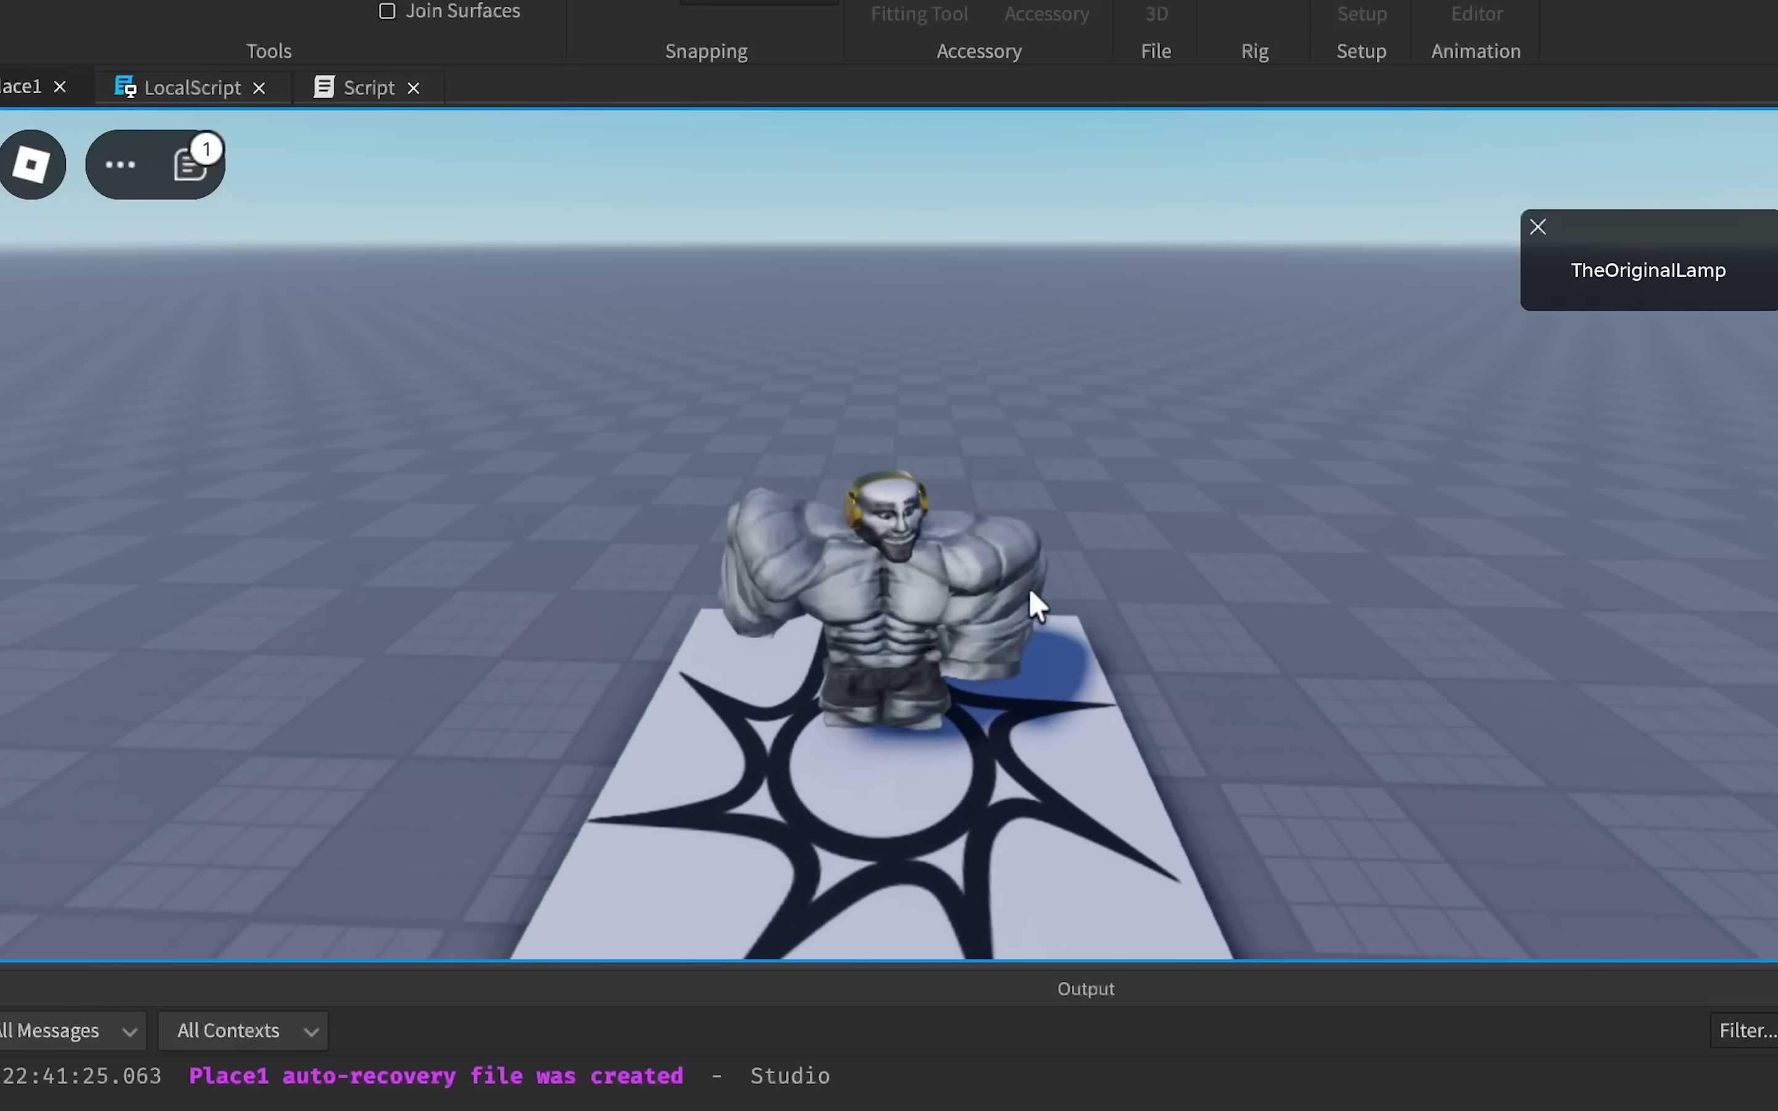
- Move the character around on the spawn location and make it jump
{"action": "key", "text": "d"}
{"action": "key", "text": "s"}
{"action": "key", "text": "space"}
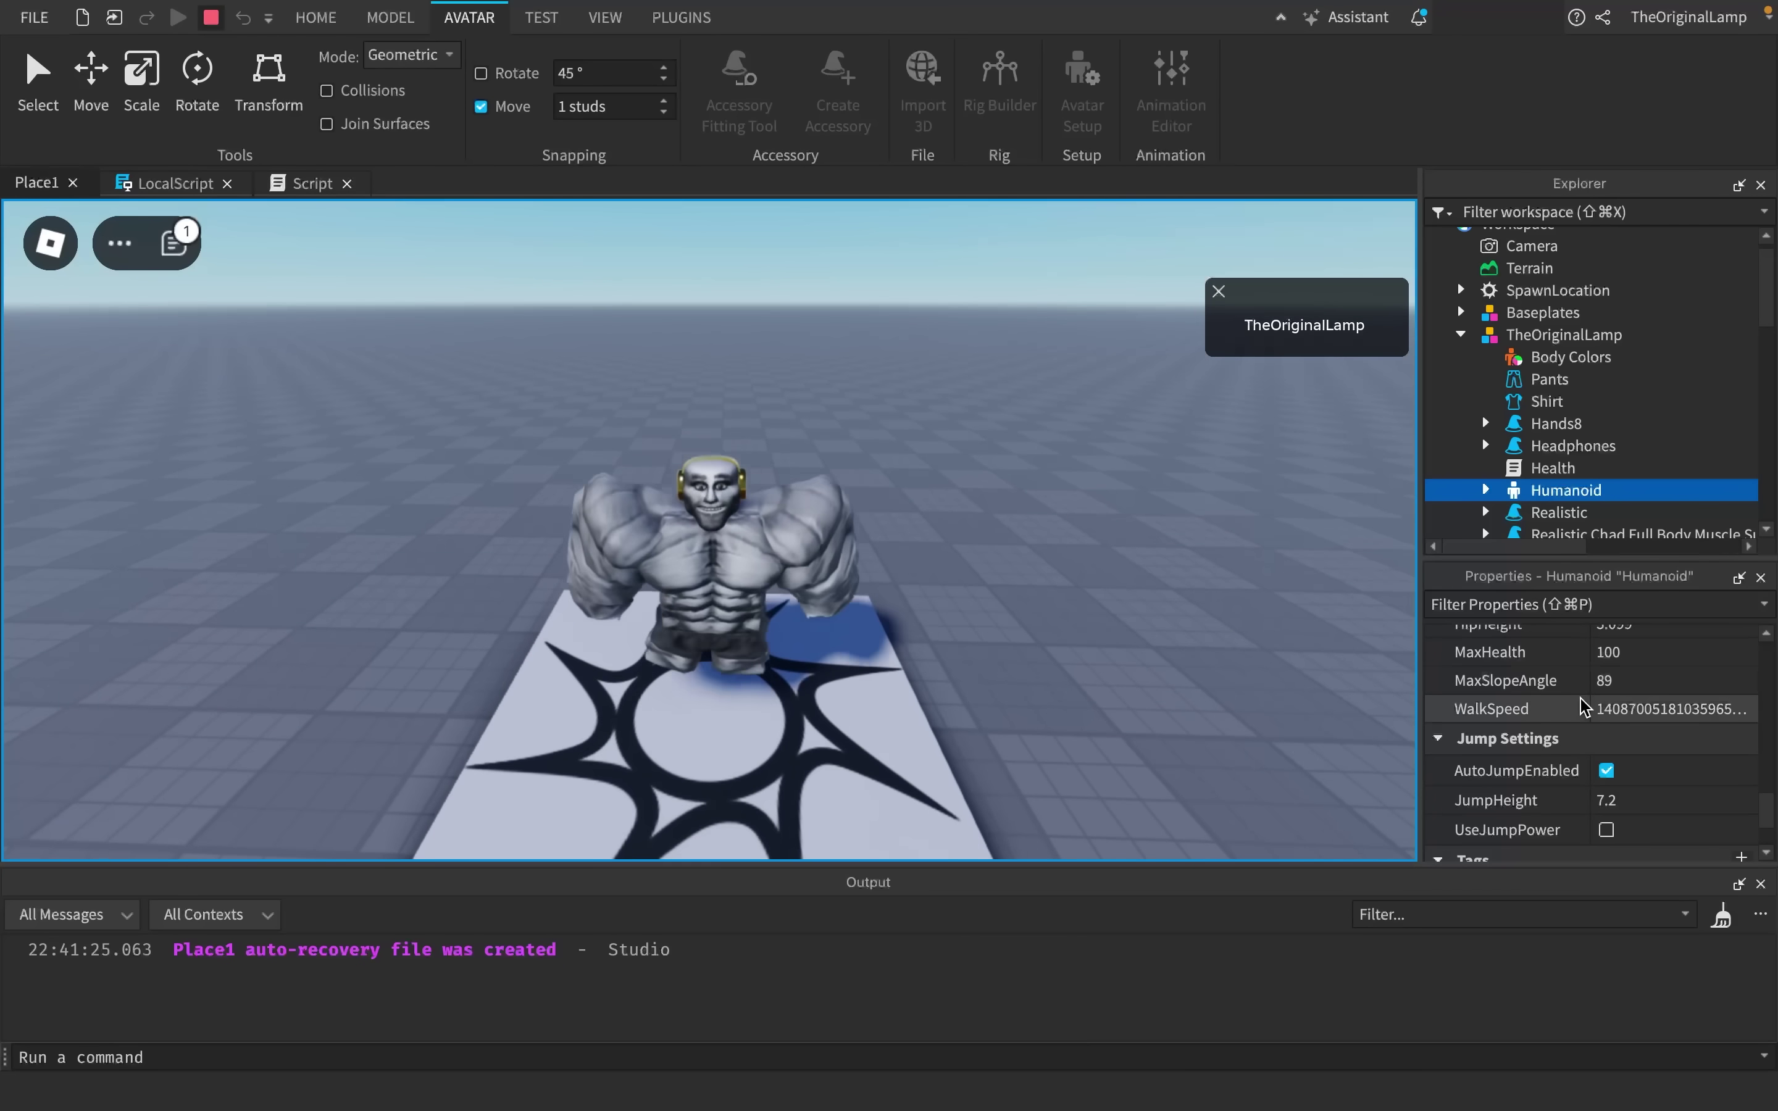
{"action": "key", "text": "space"}
{"action": "key", "text": "space"}
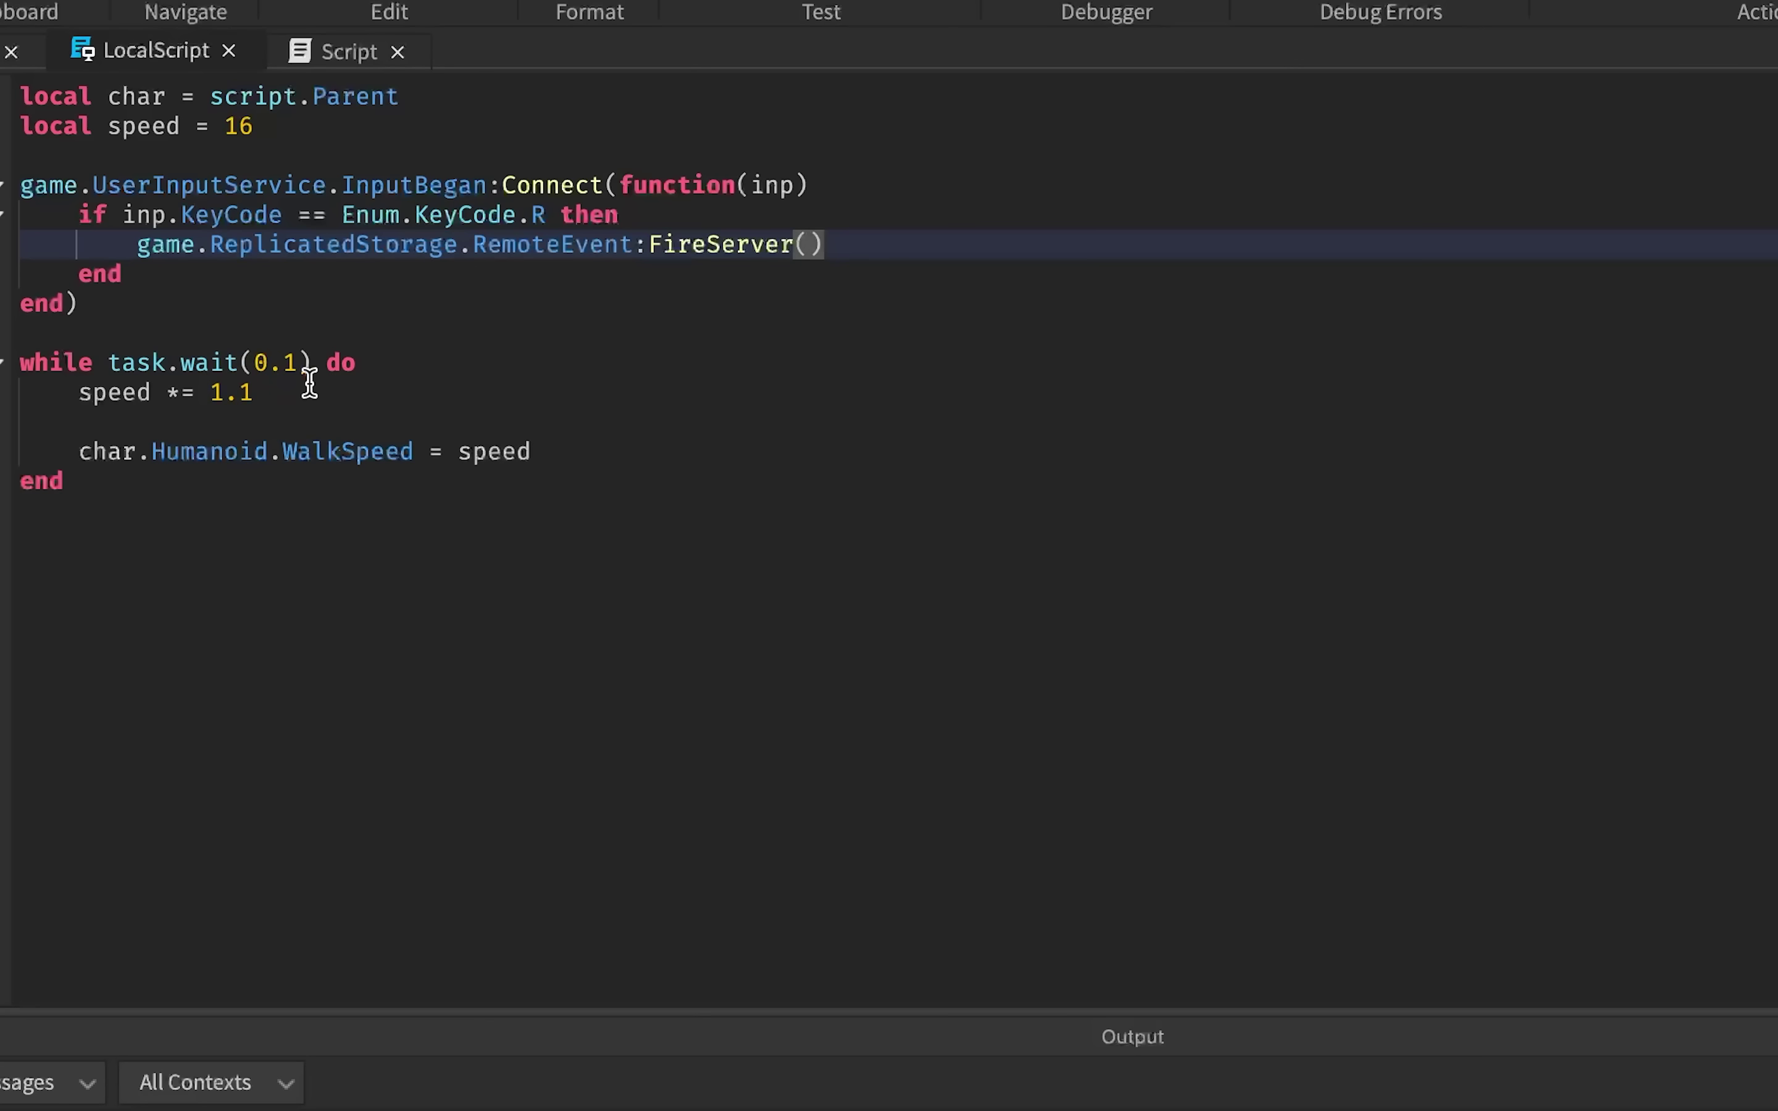
- Set the speed multiplier in the LocalScript's while loop to 2
{"action": "left_click", "coordinate": [299, 394]}
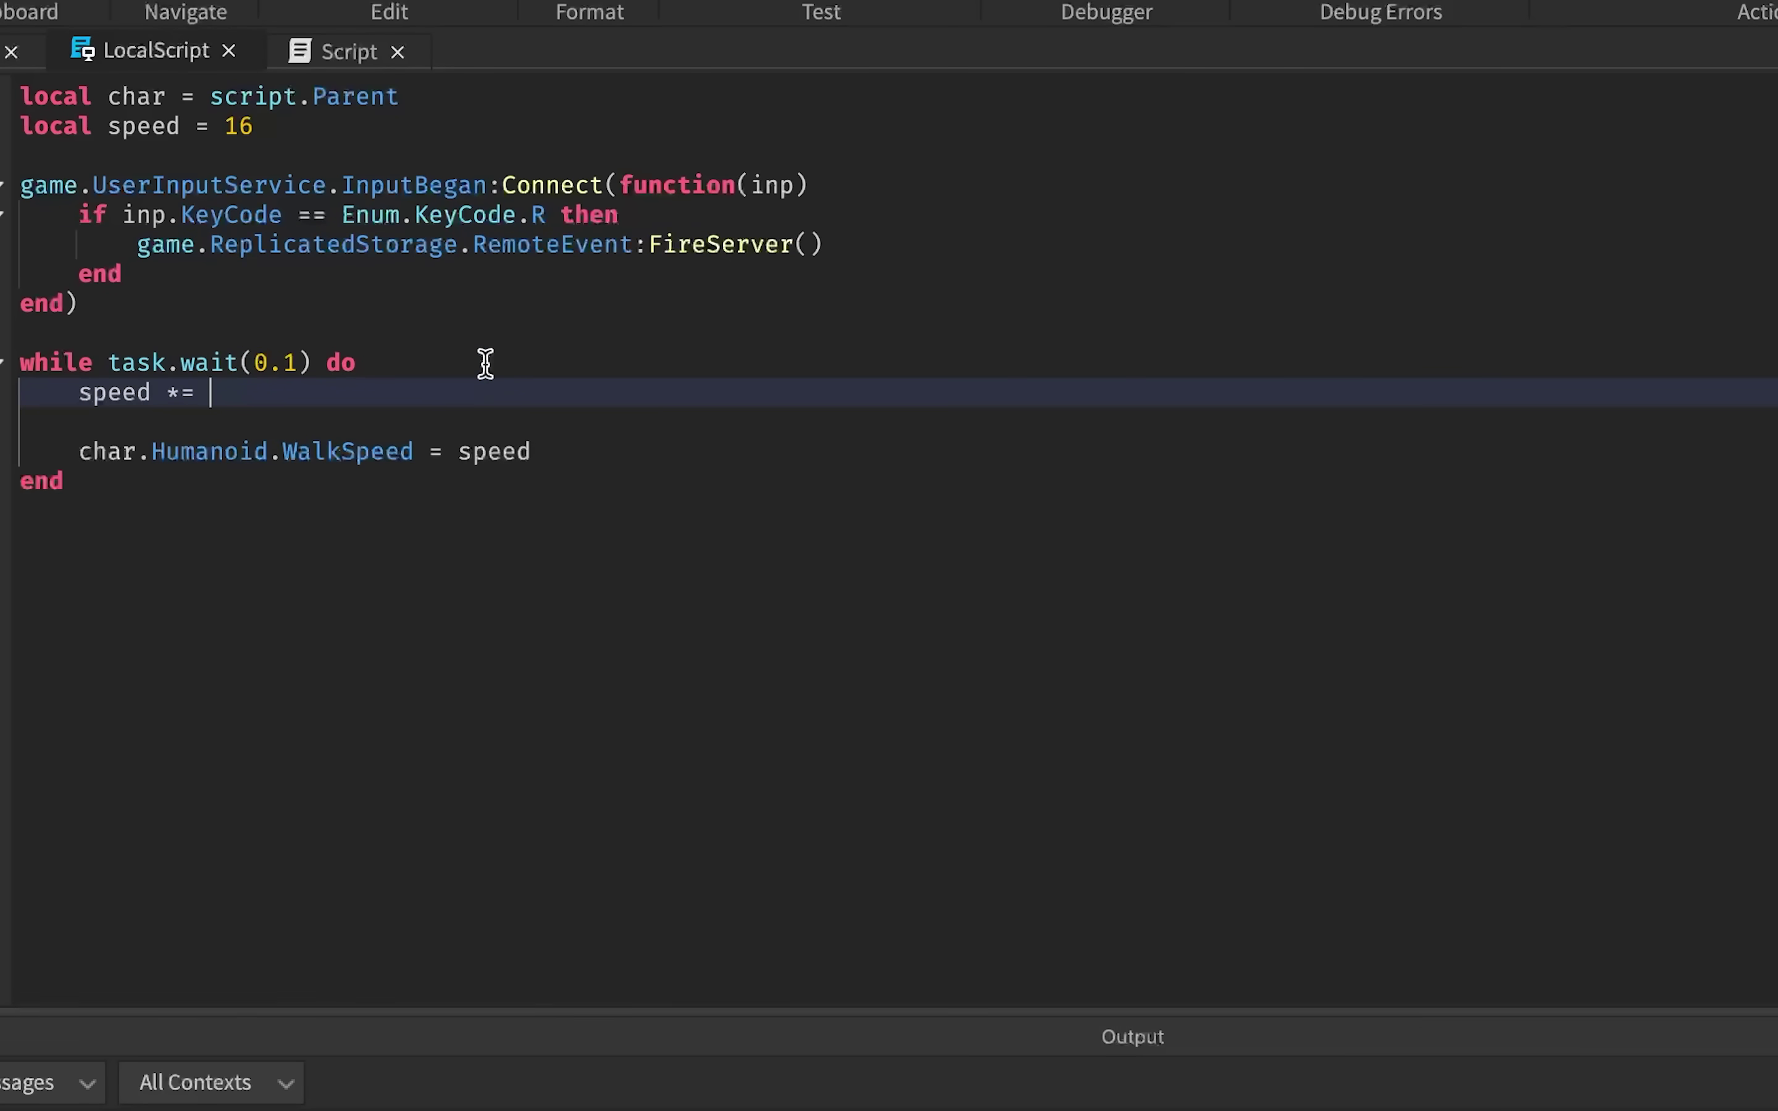
{"action": "type", "text": "2"}
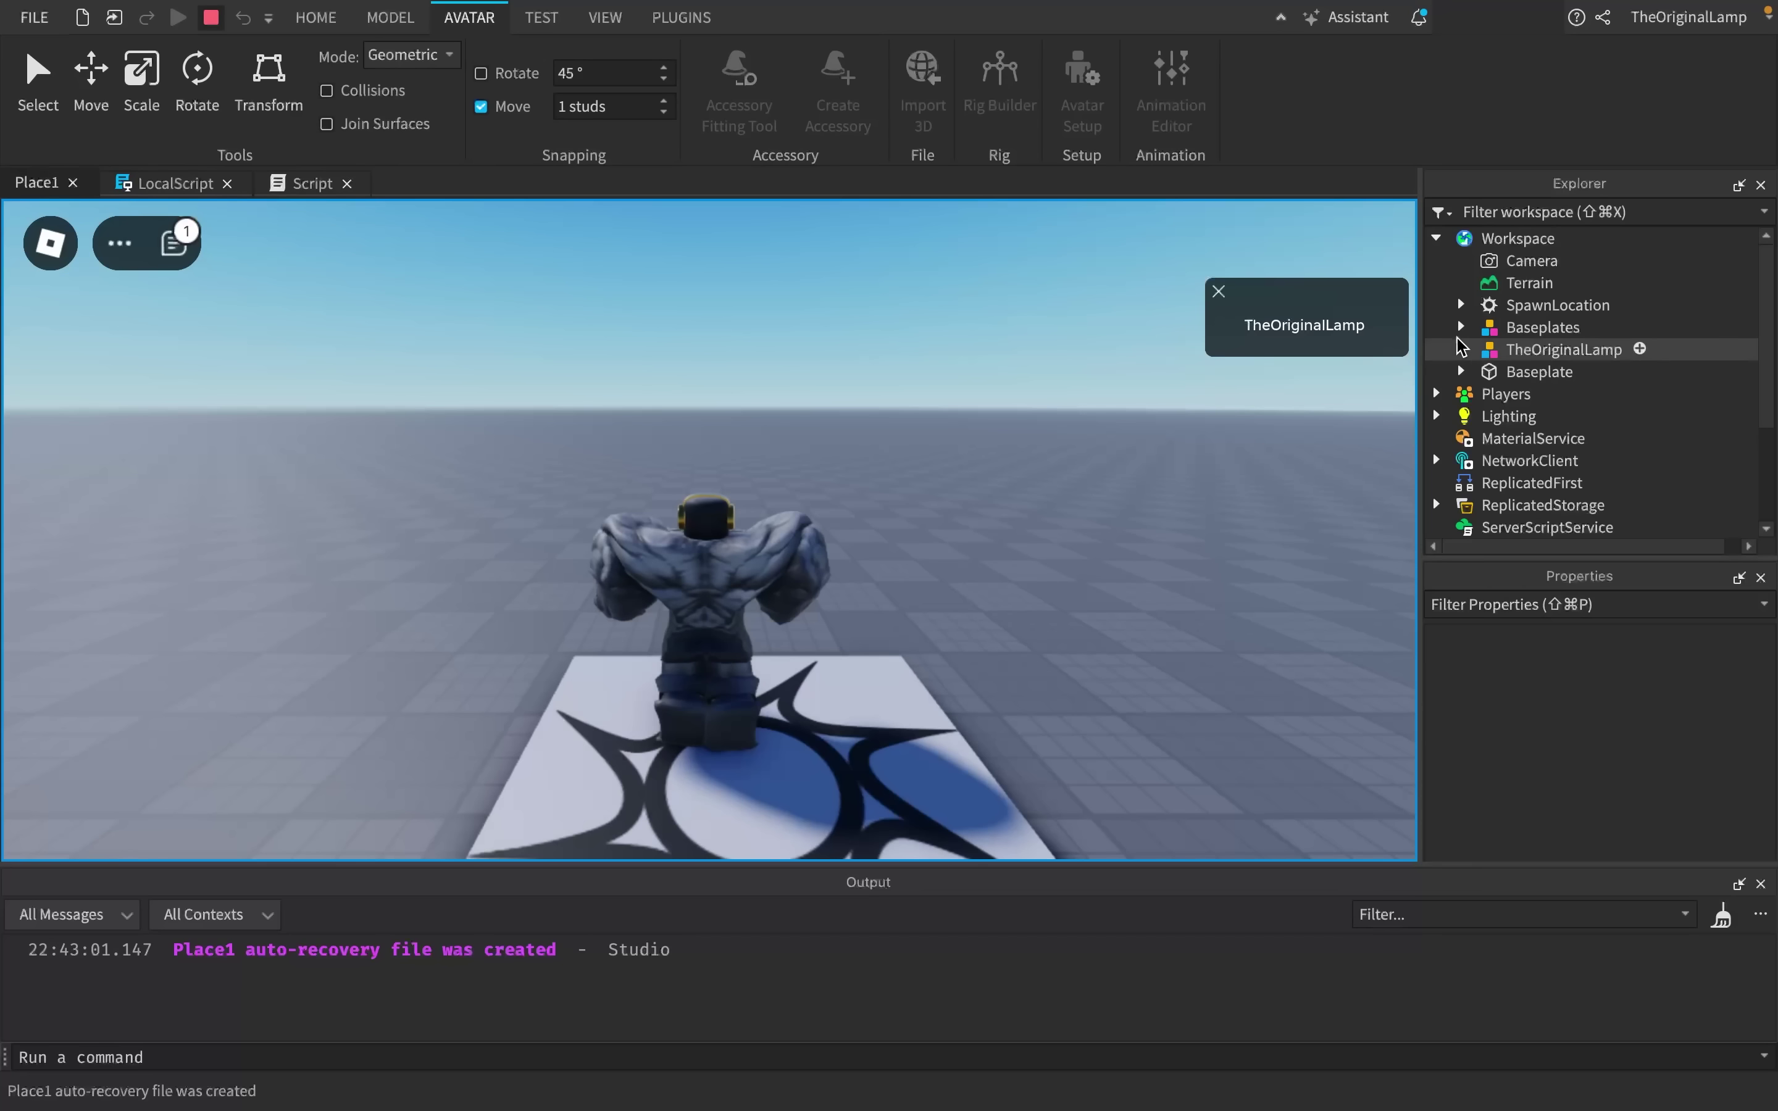
- Play-test the new multiplier and inspect the WalkSpeed of the character's Humanoid in the running Workspace
{"action": "left_click", "coordinate": [1457, 317]}
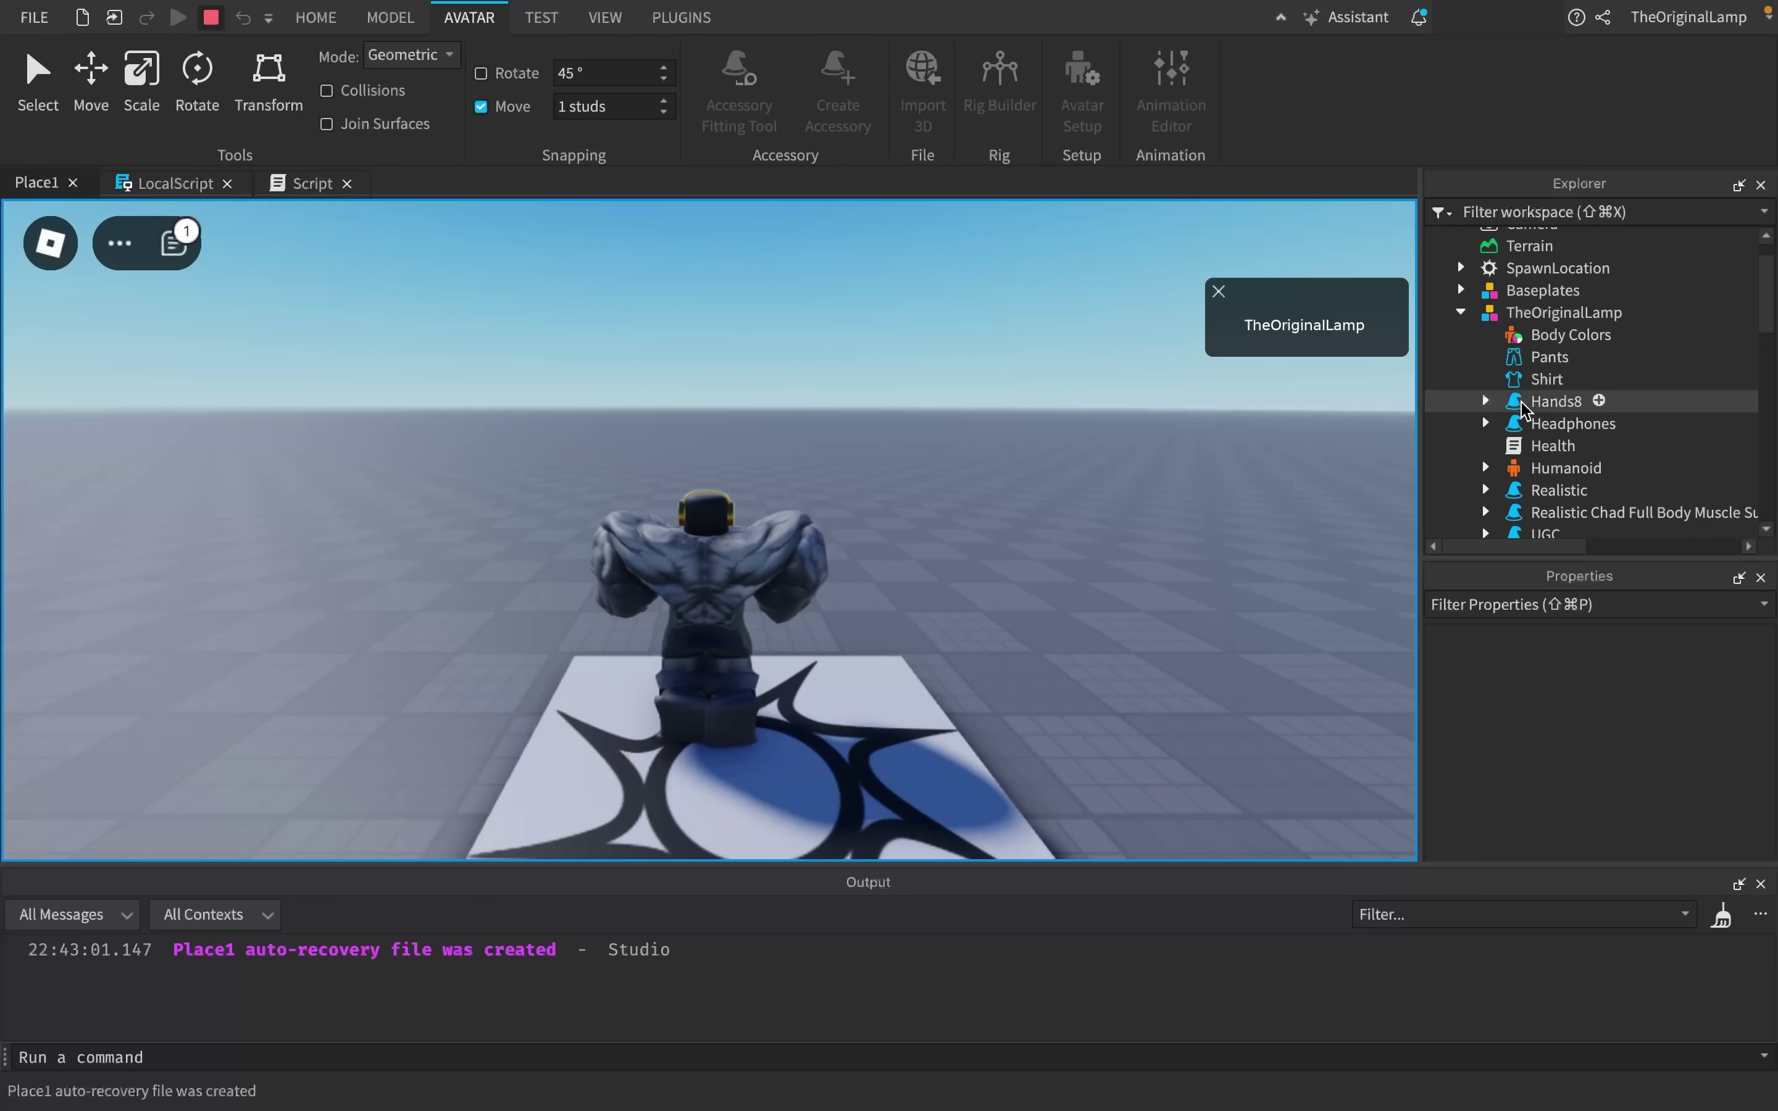
{"action": "scroll", "coordinate": [1457, 281], "scroll_direction": "down", "scroll_amount": 3}
{"action": "scroll", "coordinate": [1555, 290], "scroll_direction": "up", "scroll_amount": 2}
{"action": "left_click", "coordinate": [1555, 293]}
{"action": "left_click", "coordinate": [1555, 271]}
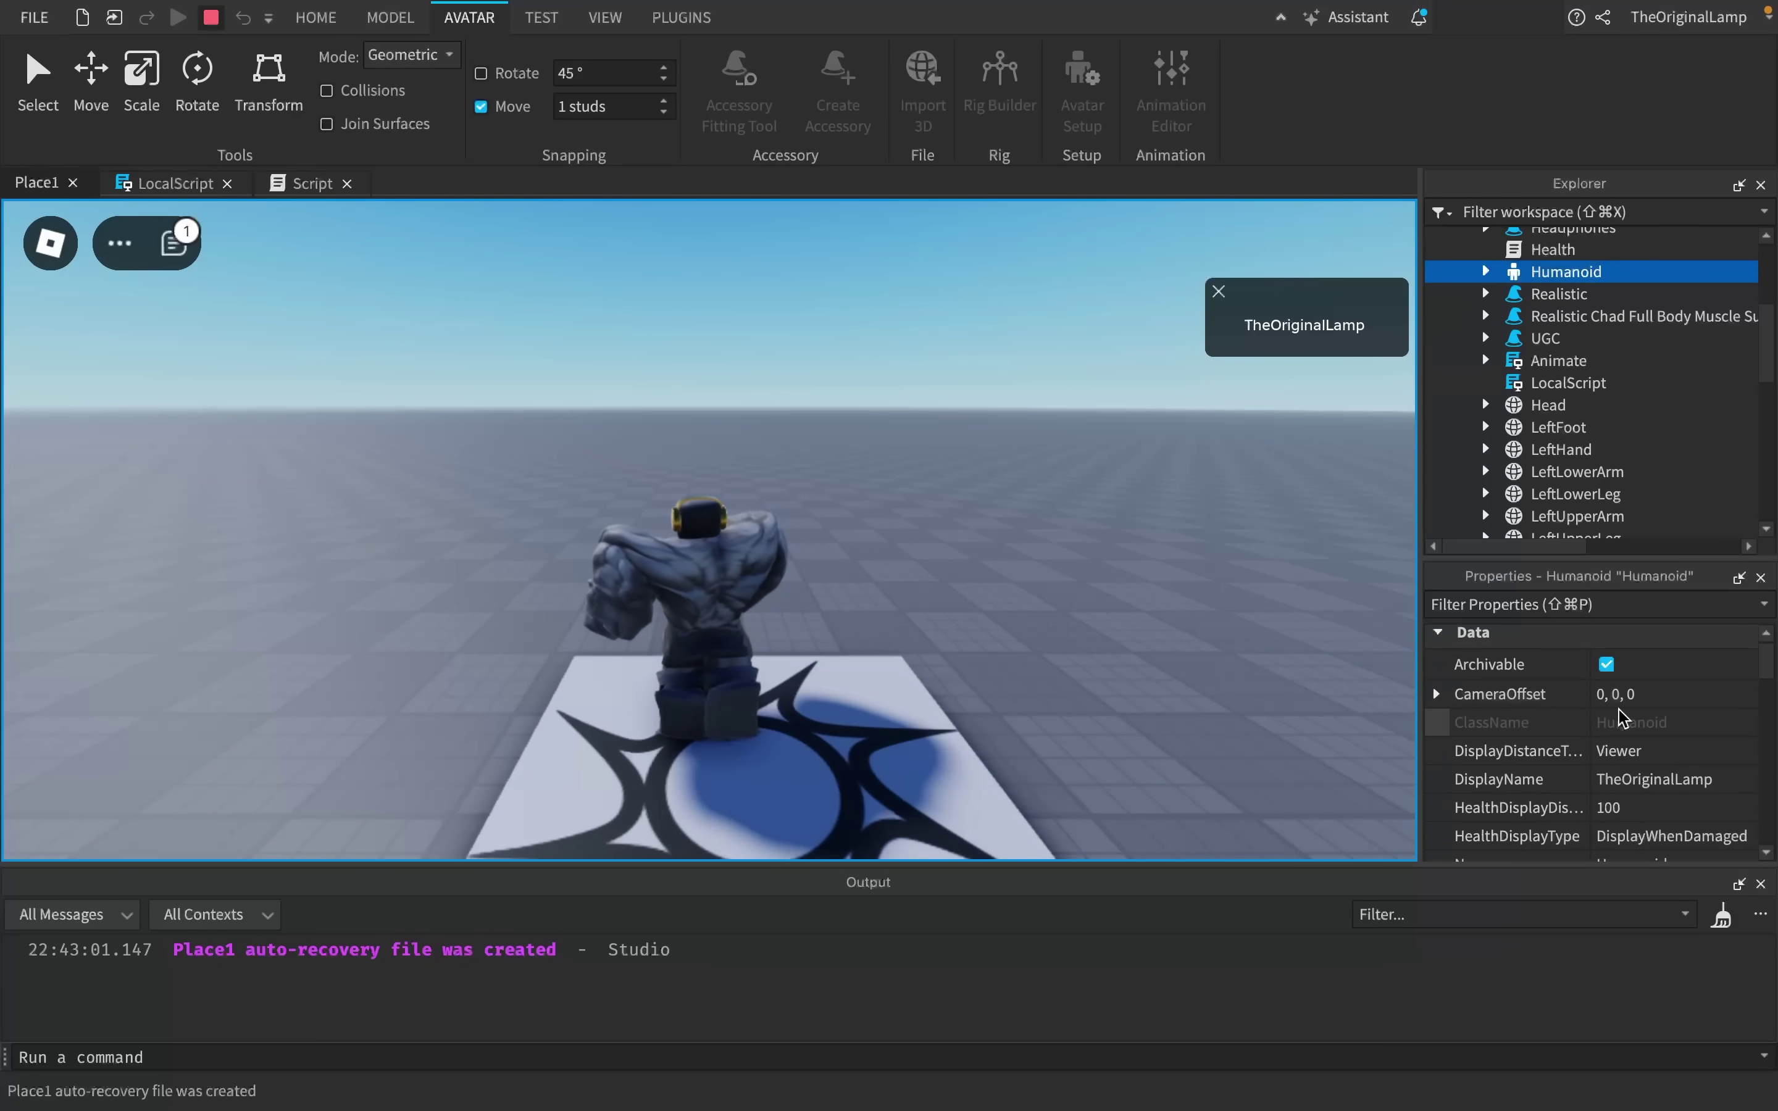
{"action": "scroll", "coordinate": [1617, 714], "scroll_direction": "down", "scroll_amount": 10}
{"action": "scroll", "coordinate": [1621, 717], "scroll_direction": "down", "scroll_amount": 4}
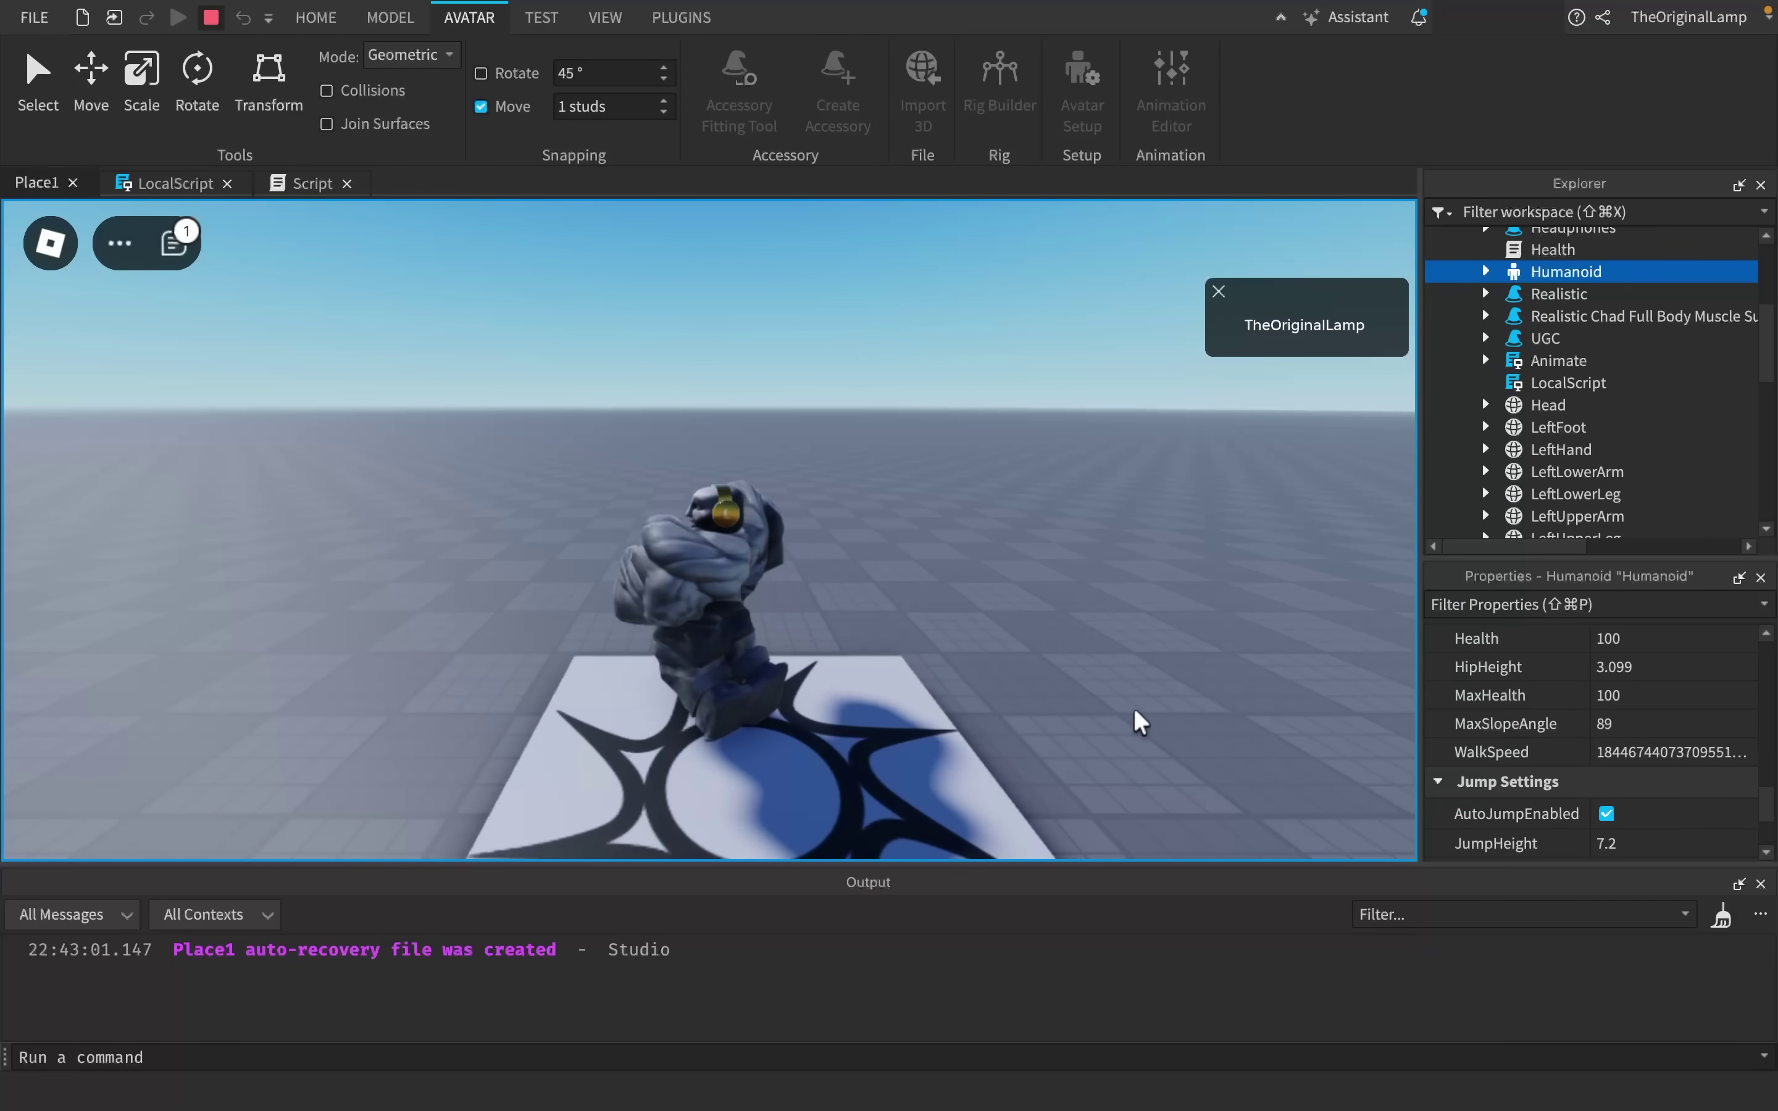
{"action": "right_click_drag", "start_coordinate": [1045, 572], "coordinate": [1045, 572]}
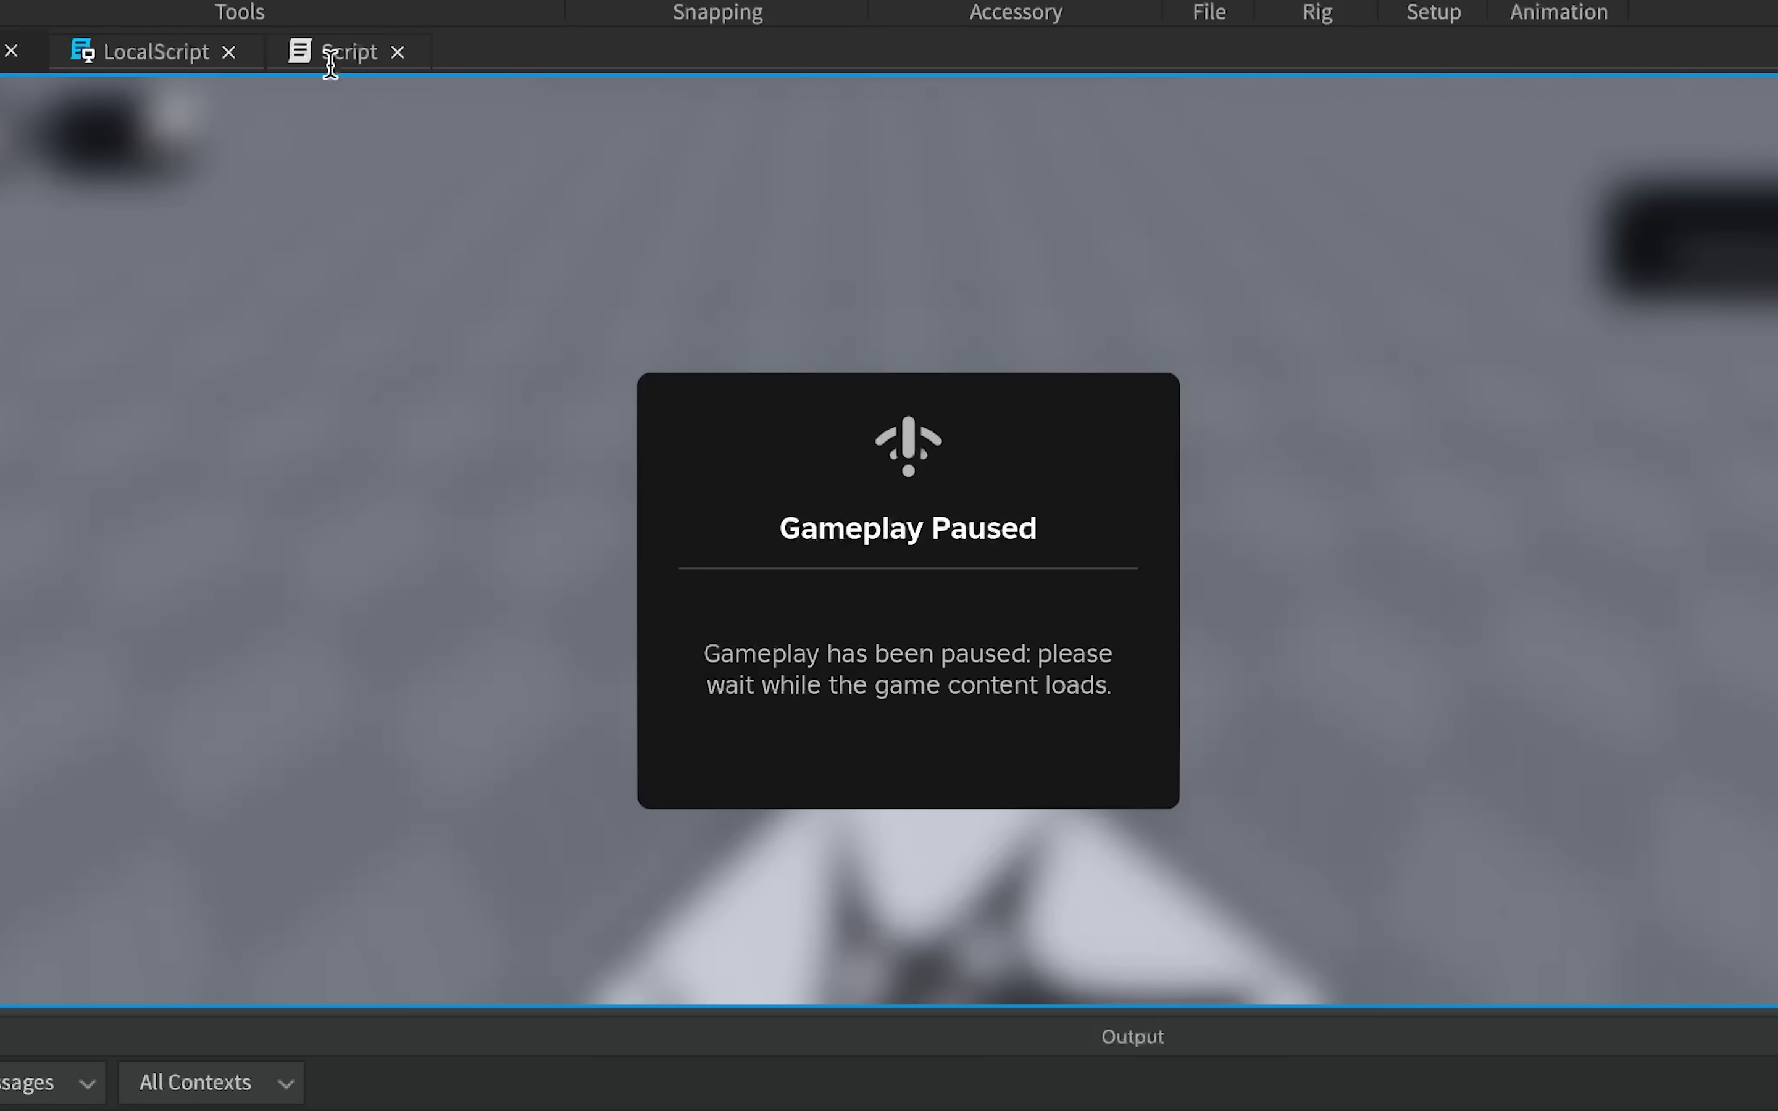
- Return to the LocalScript and recheck the Humanoid's WalkSpeed in a fresh play test
{"action": "left_click", "coordinate": [154, 190]}
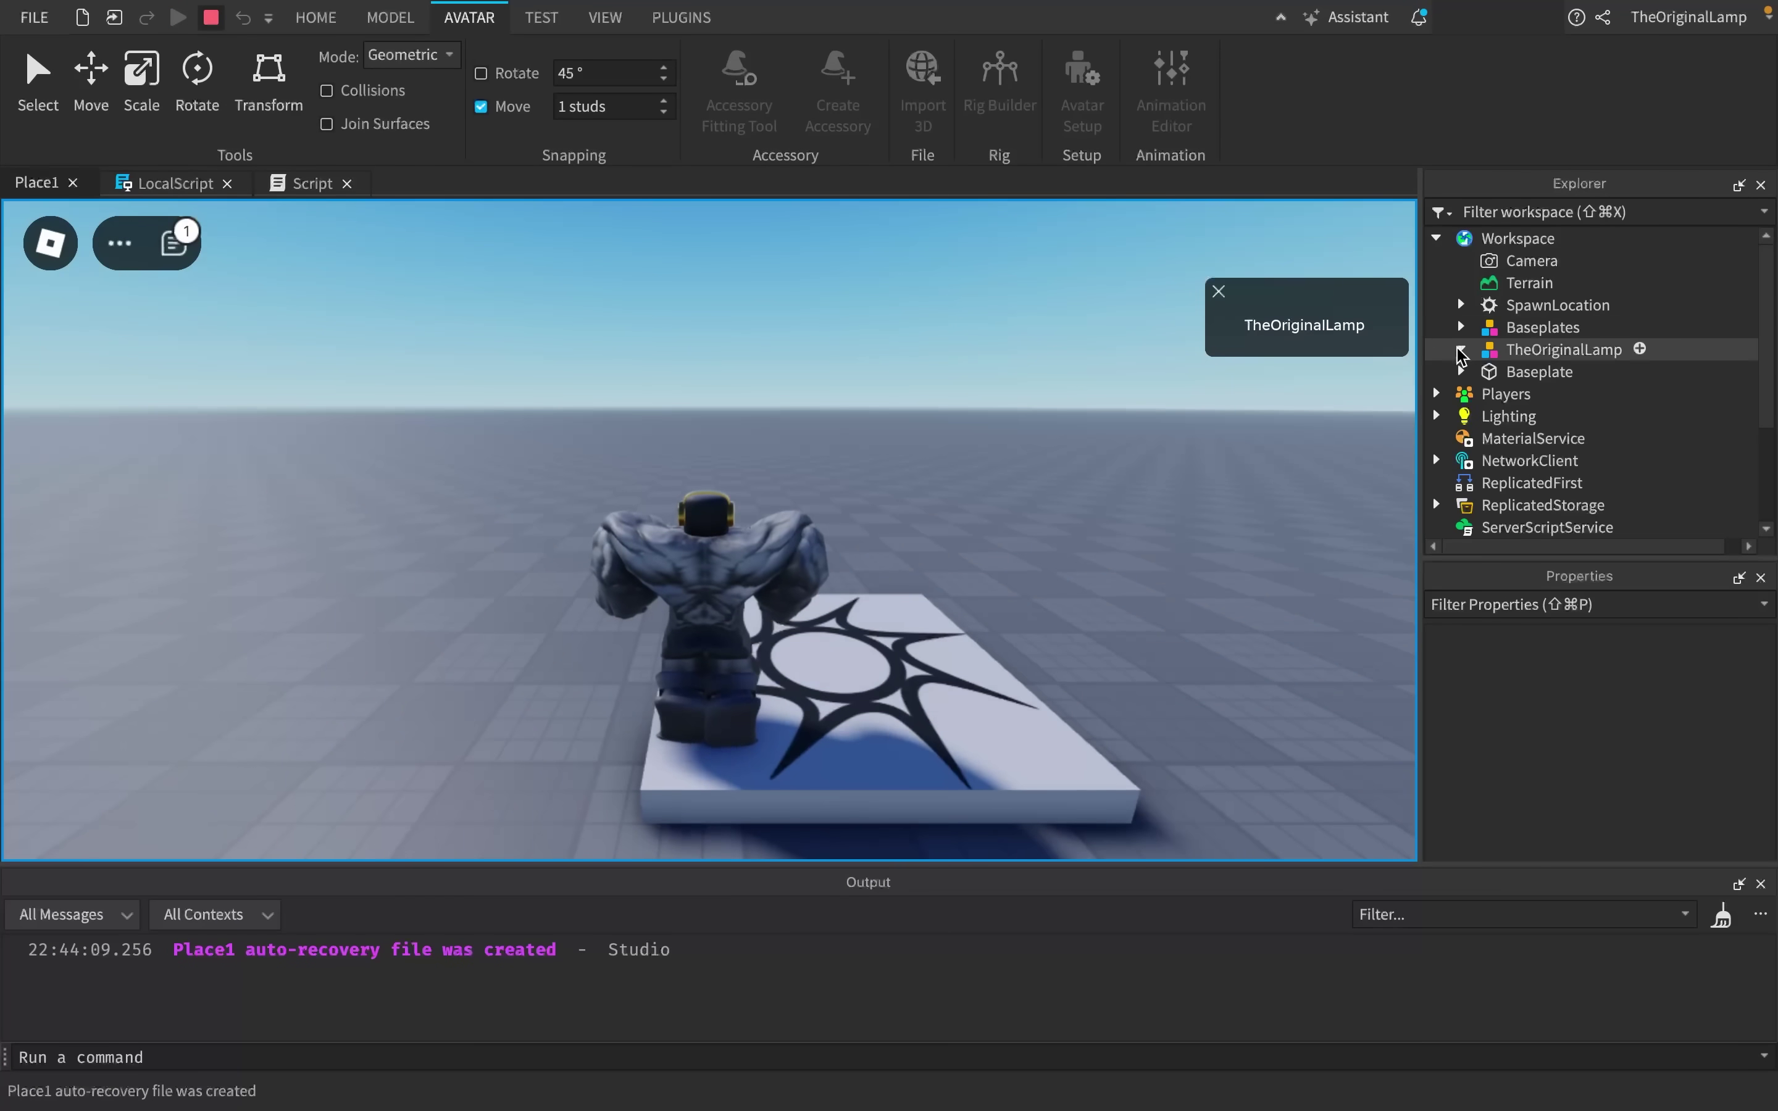
{"action": "left_click", "coordinate": [1460, 349]}
{"action": "scroll", "coordinate": [1535, 367], "scroll_direction": "down", "scroll_amount": 3}
{"action": "left_click", "coordinate": [1543, 375]}
{"action": "scroll", "coordinate": [1639, 749], "scroll_direction": "down", "scroll_amount": 10}
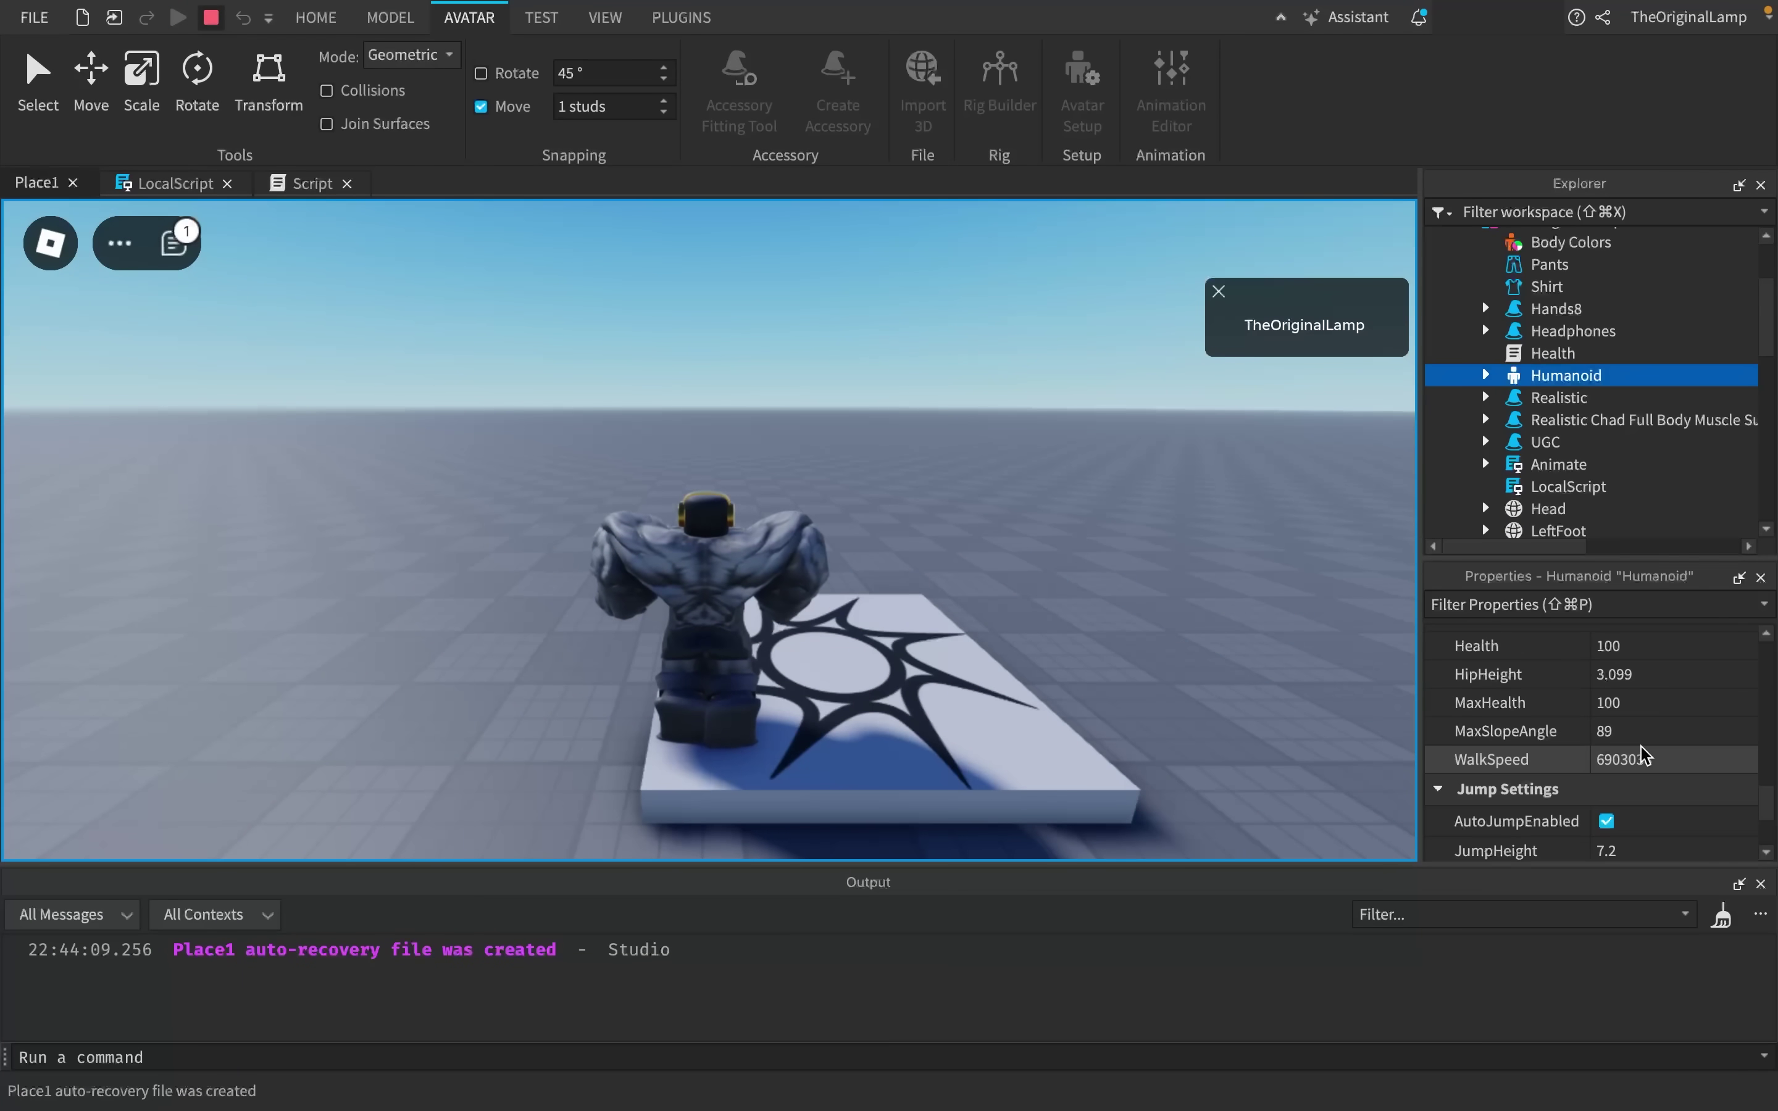
{"action": "scroll", "coordinate": [1639, 721], "scroll_direction": "up", "scroll_amount": 4}
- Run the character across the baseplates in changing directions to test its movement as WalkSpeed grows
{"action": "key", "text": "a"}
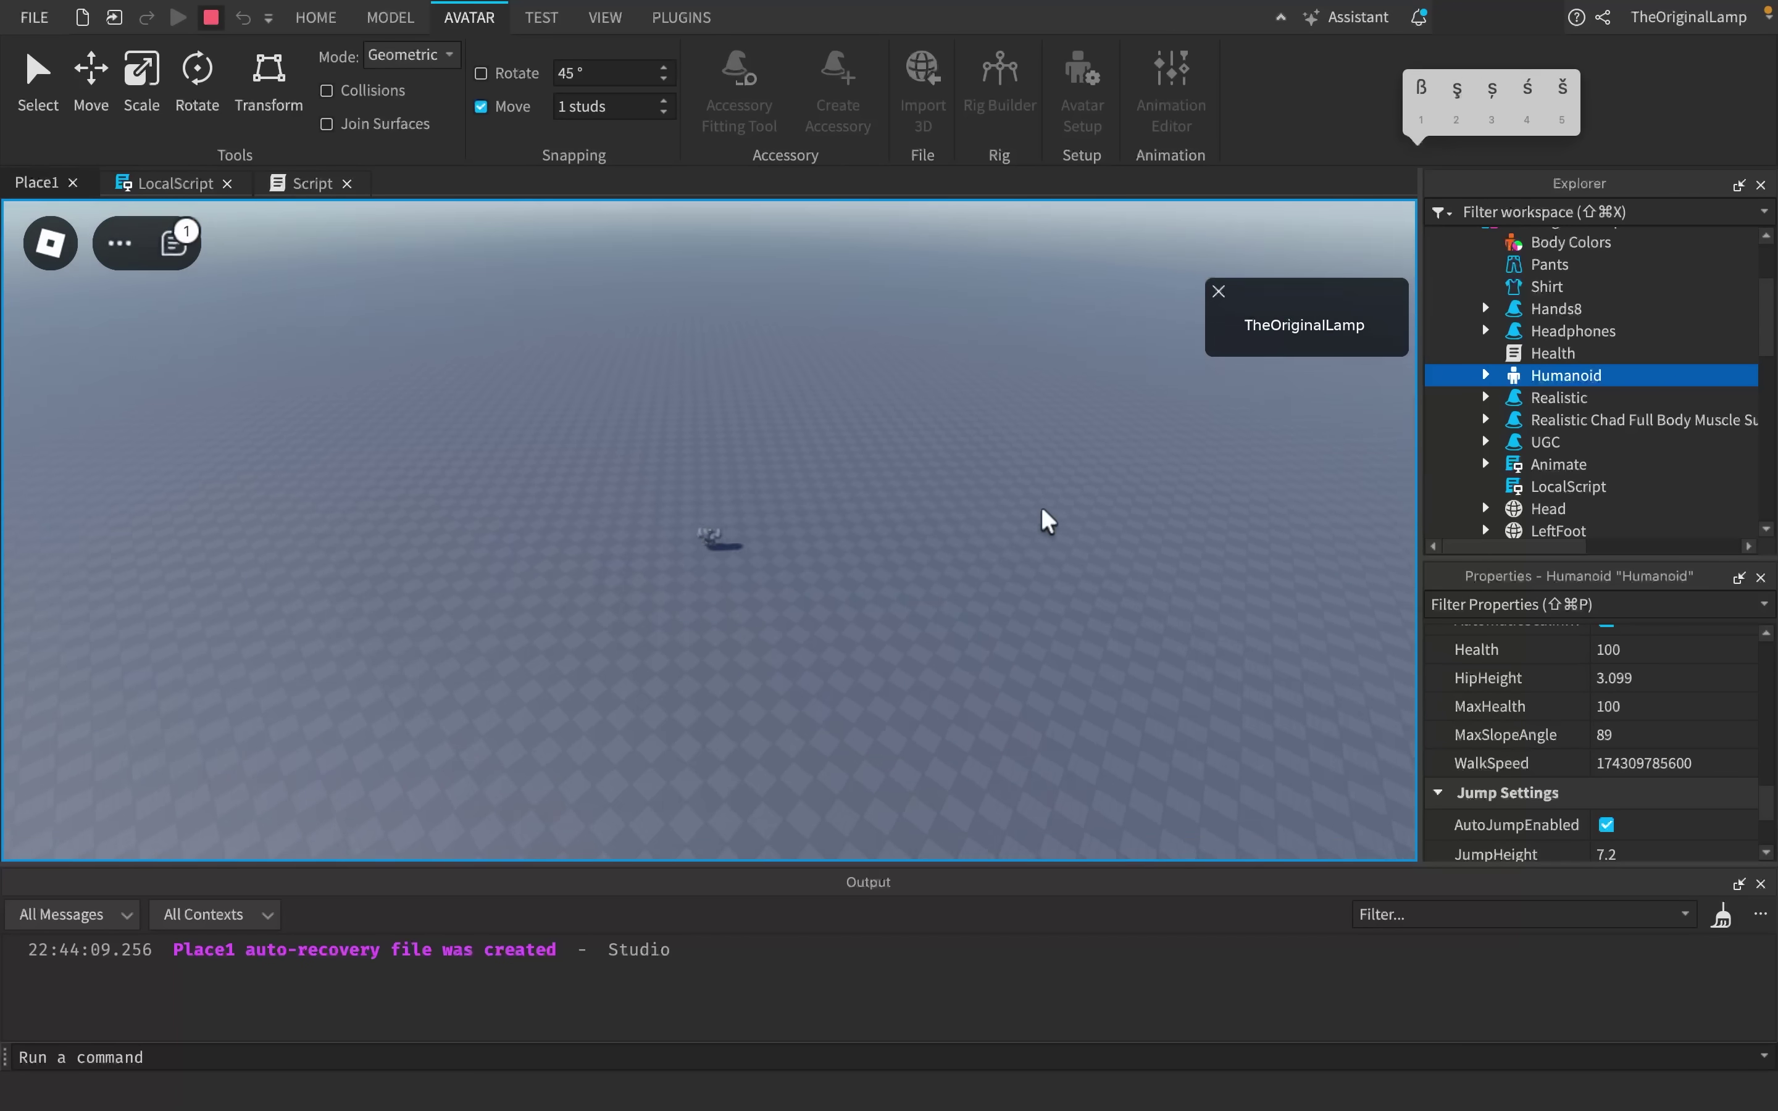
{"action": "key", "text": "d"}
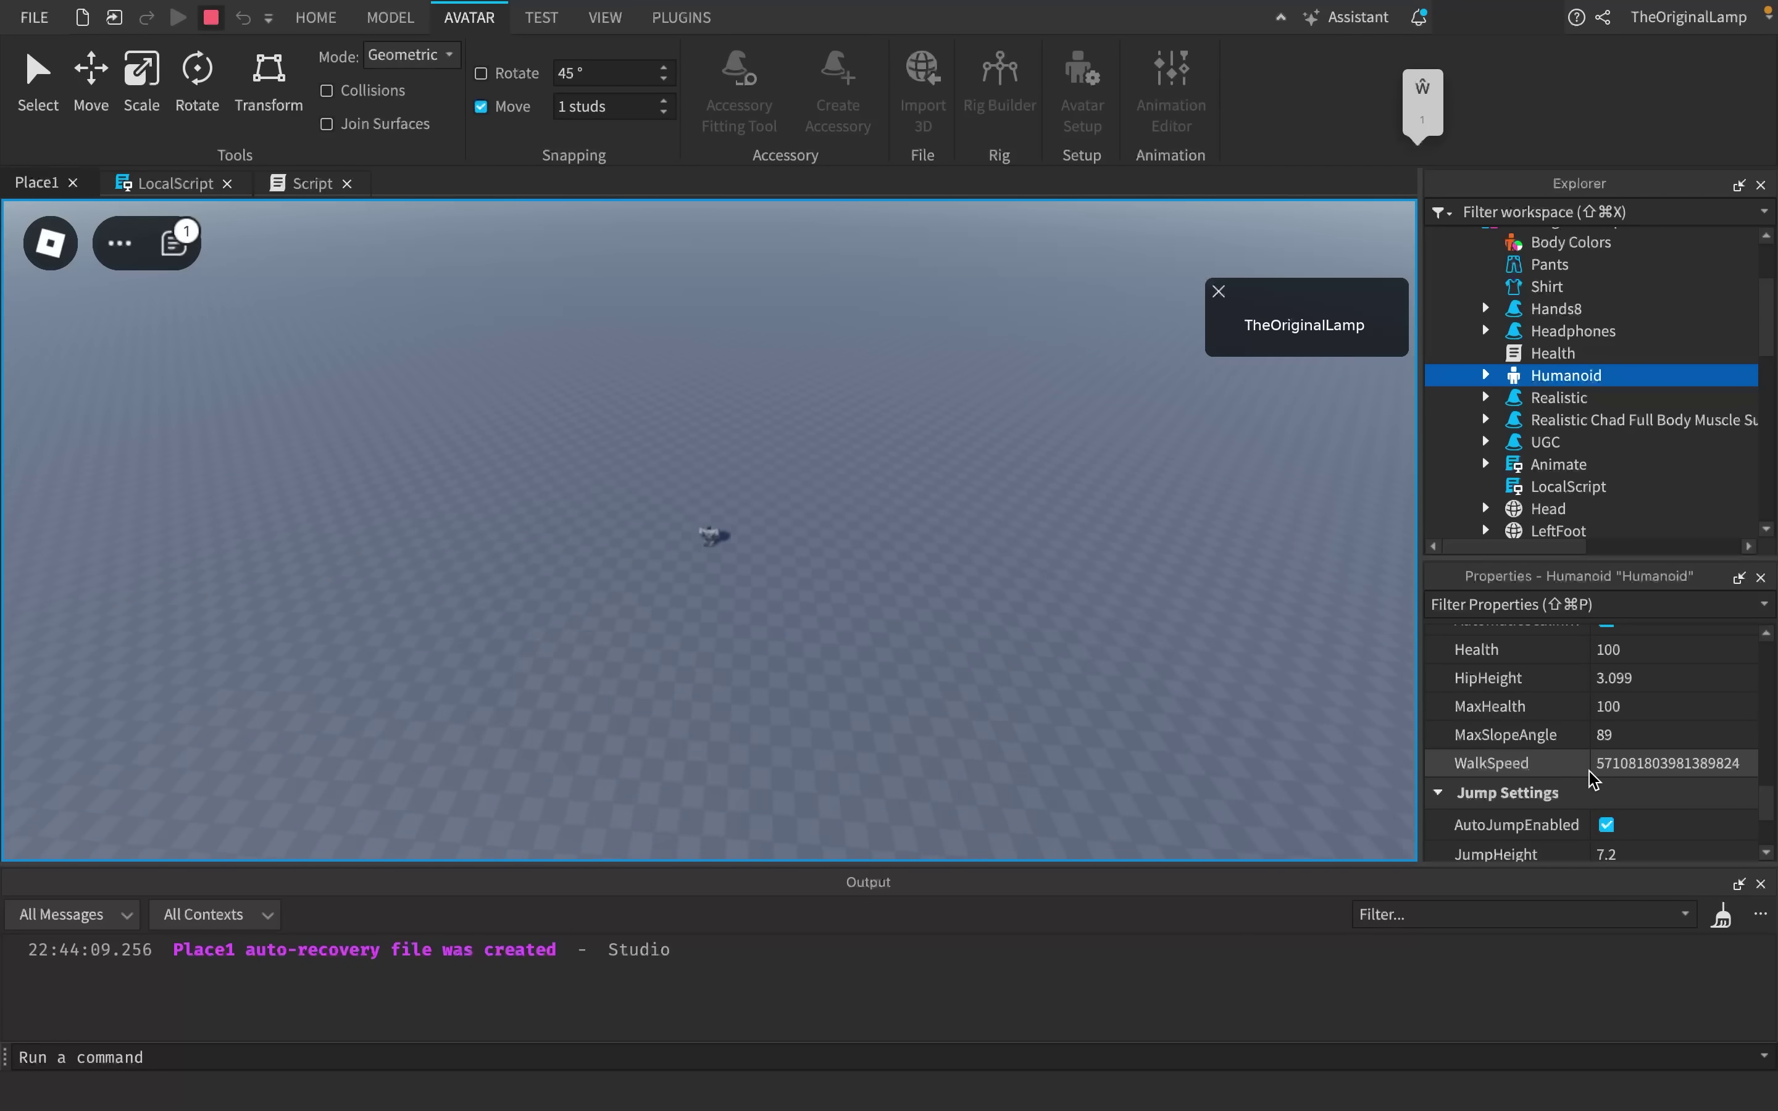
{"action": "key", "text": "a"}
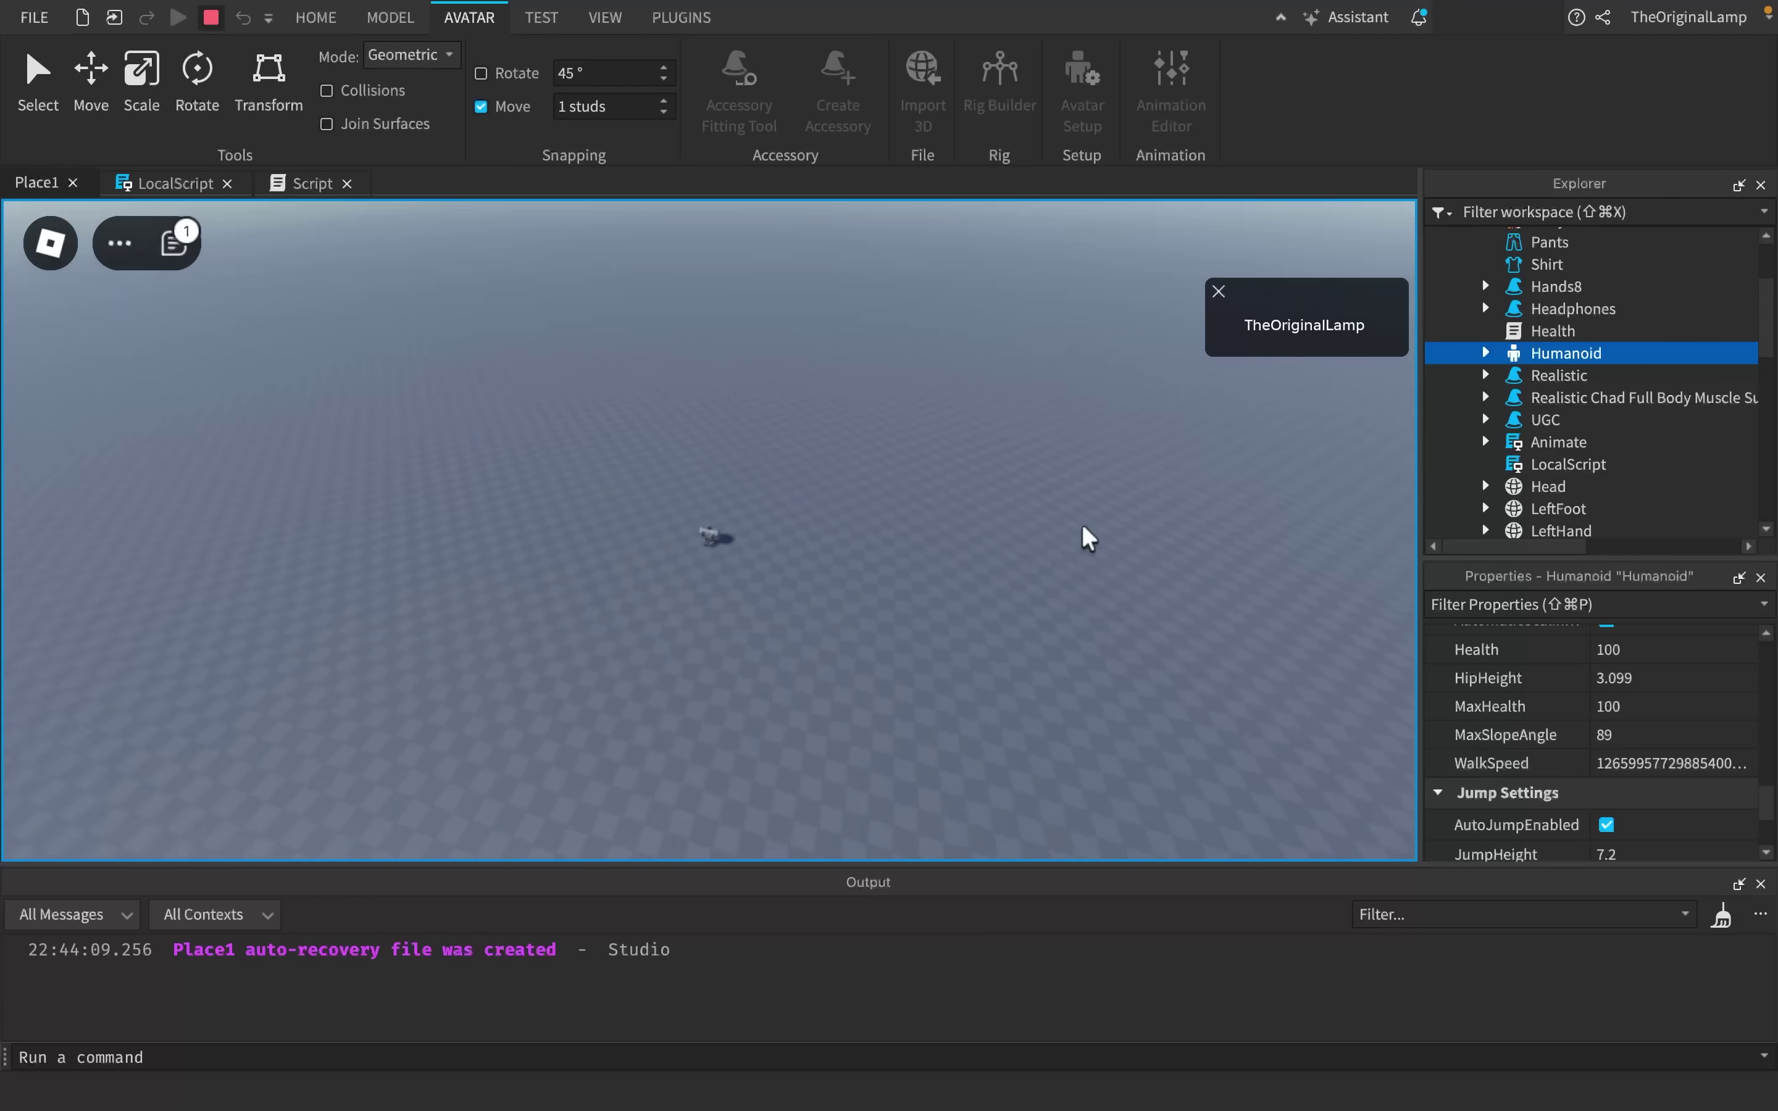
{"action": "key", "text": "w"}
{"action": "key", "text": "a"}
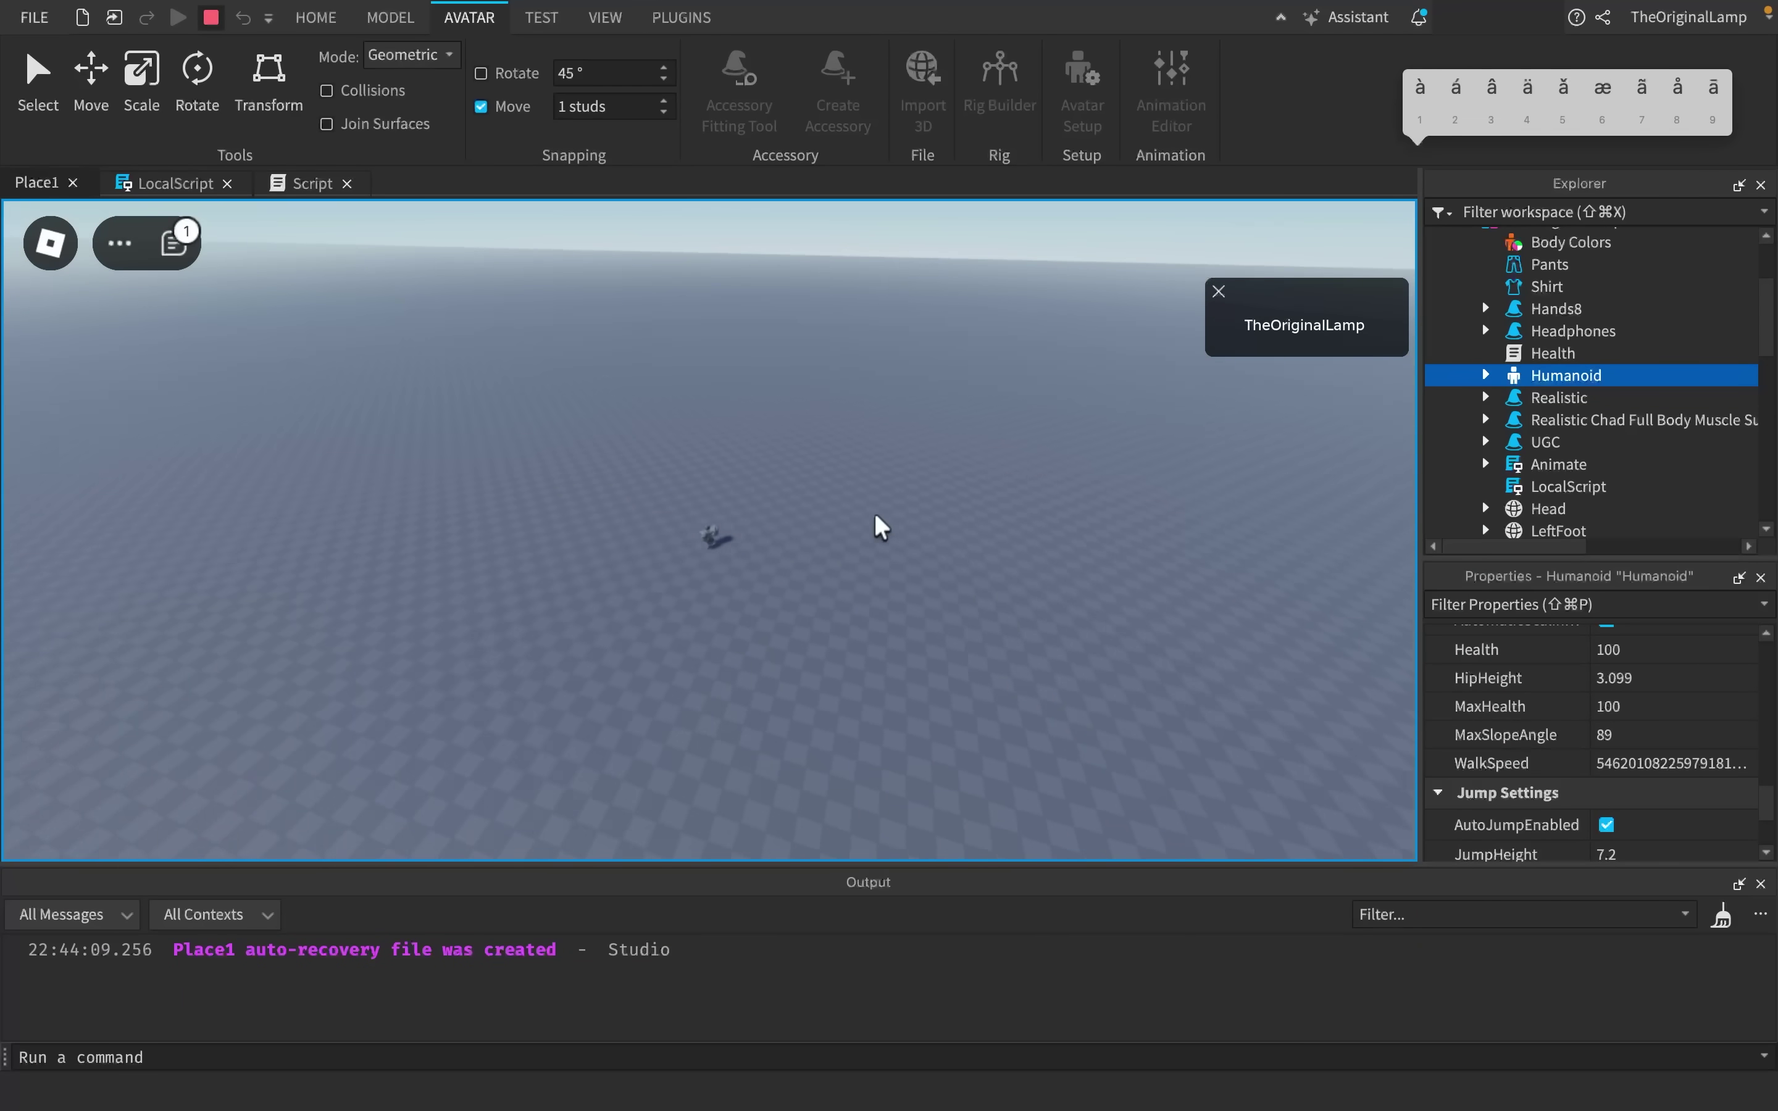
{"action": "key", "text": "d"}
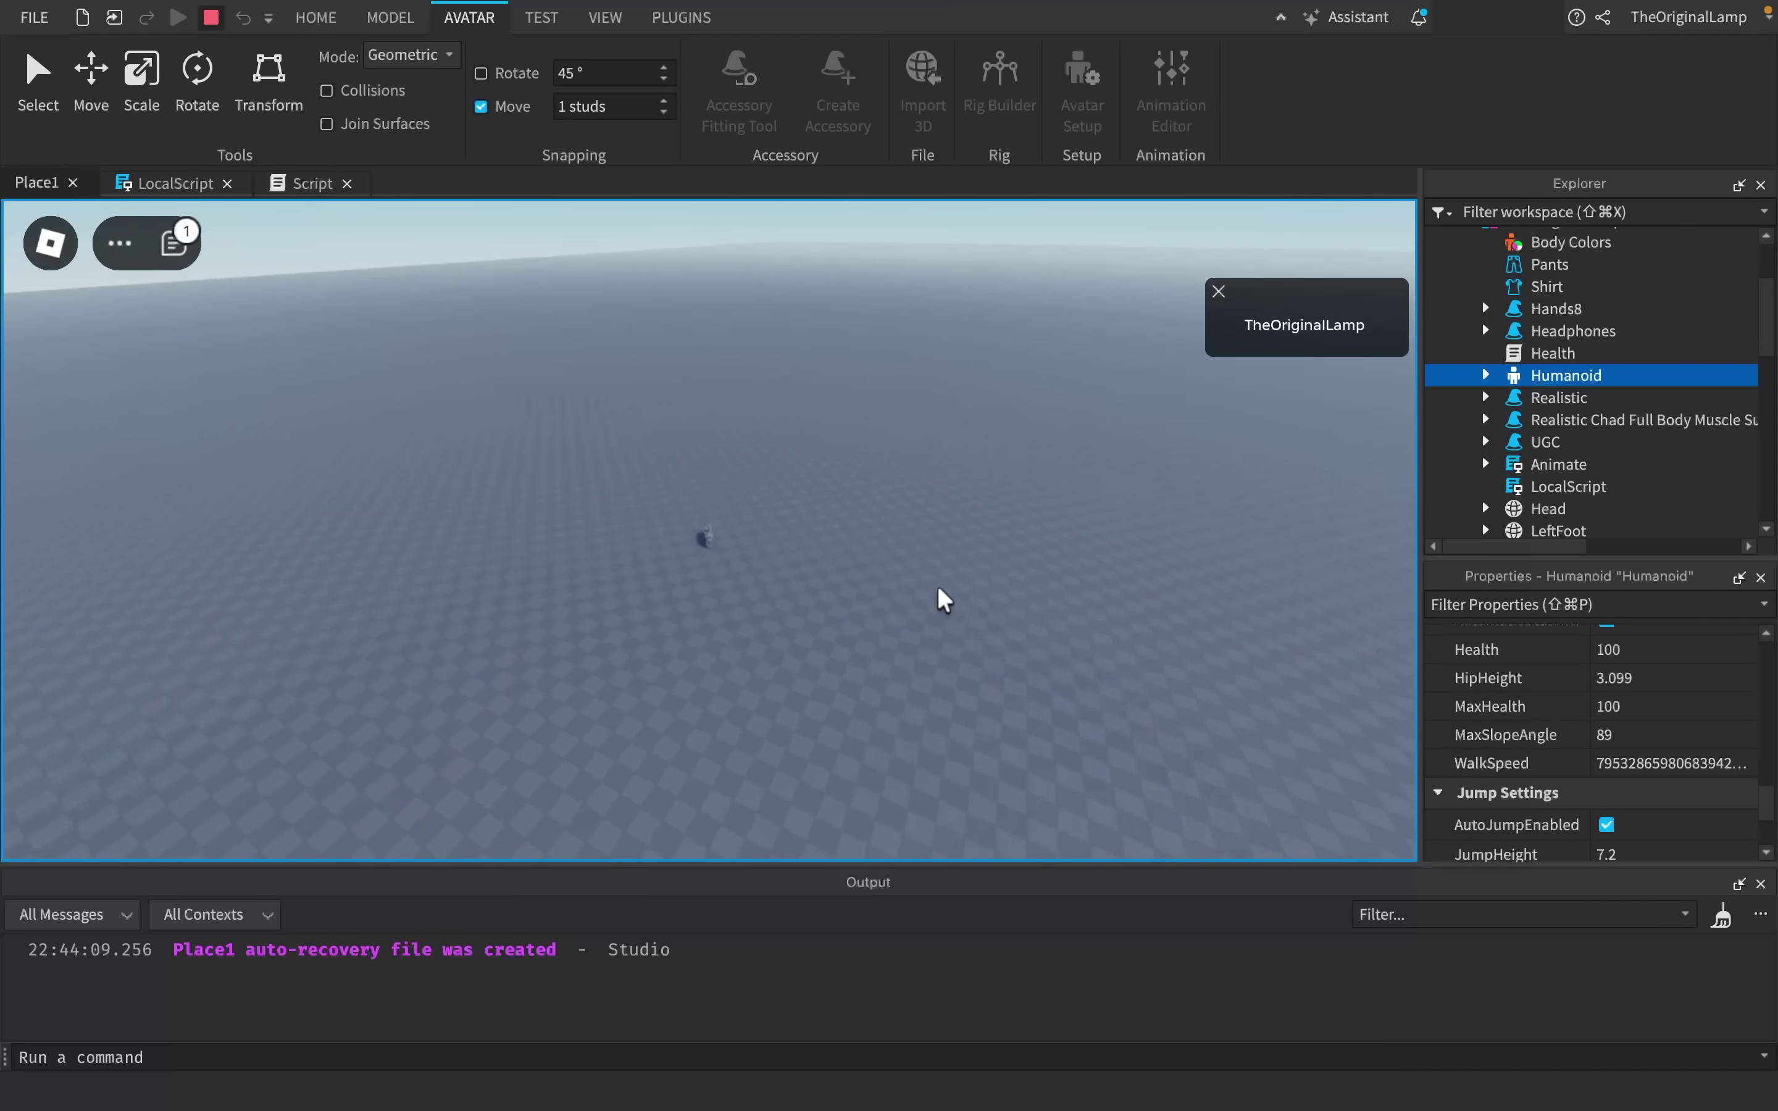
{"action": "key", "text": "s"}
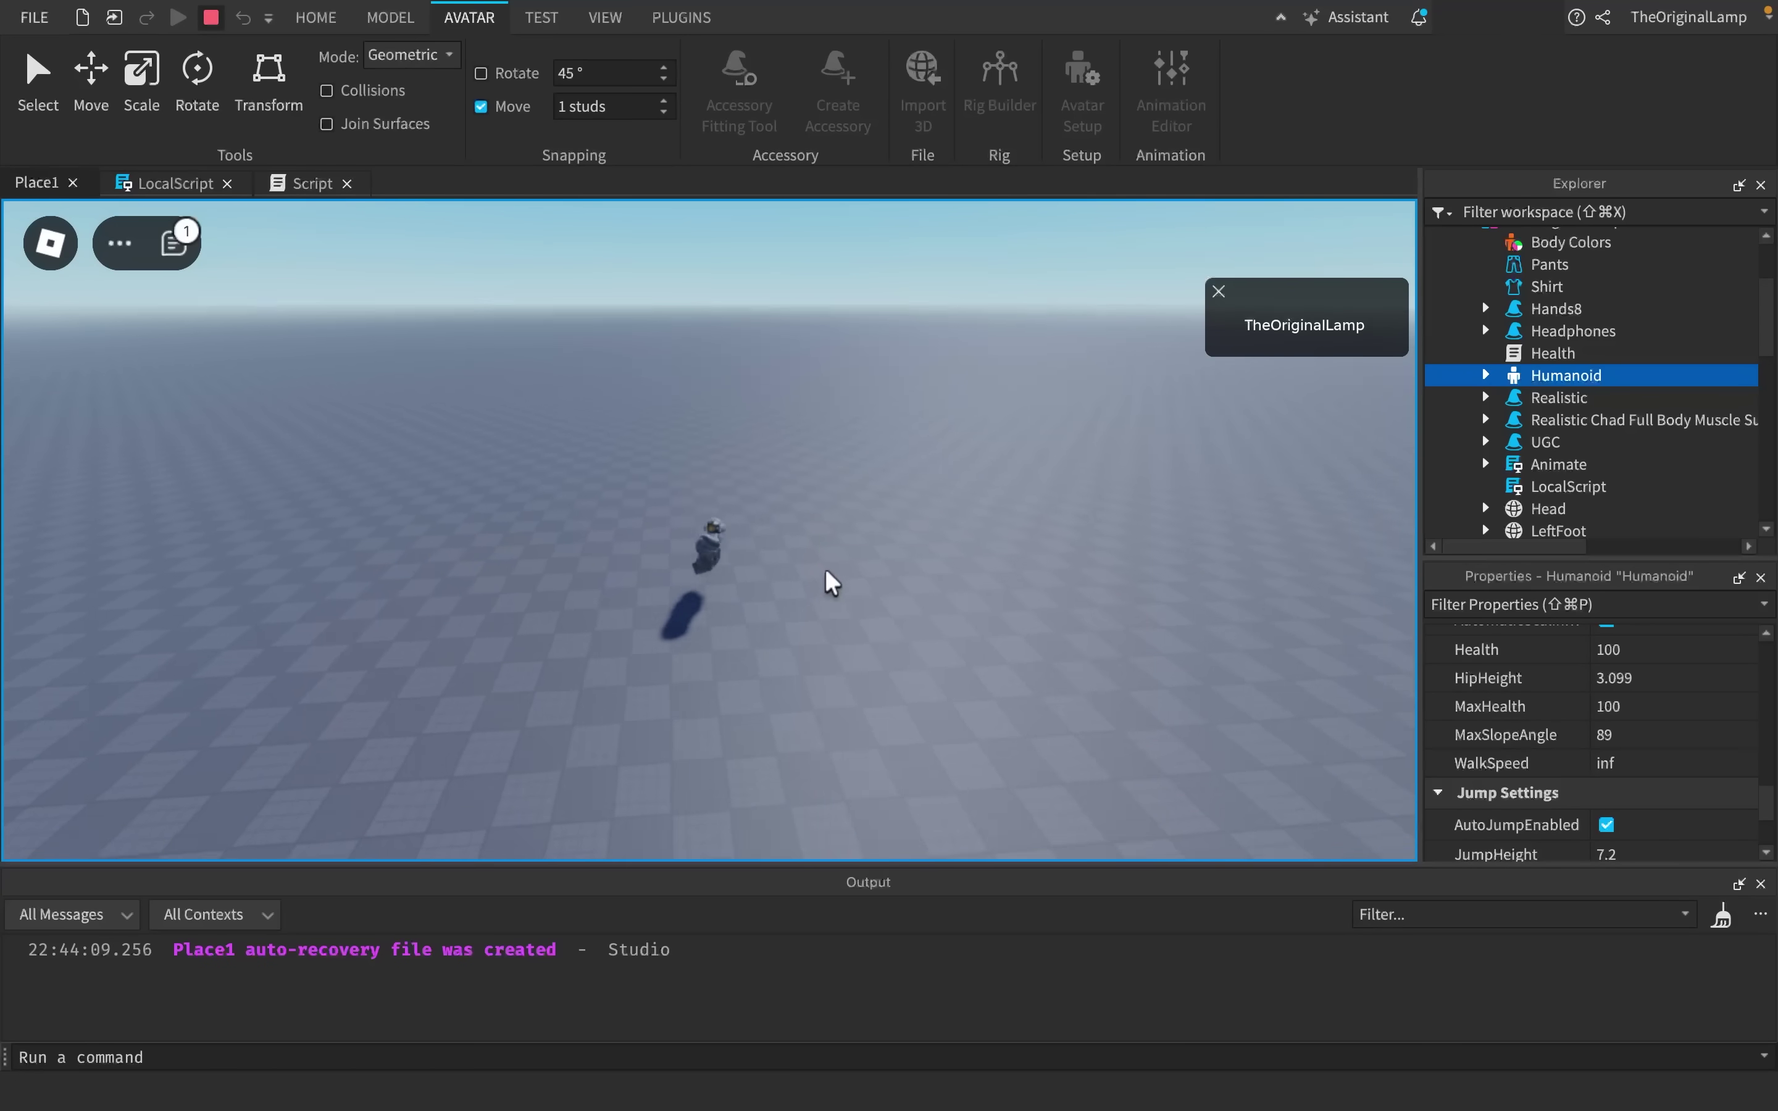
{"action": "right_click_drag", "start_coordinate": [826, 572], "coordinate": [826, 571]}
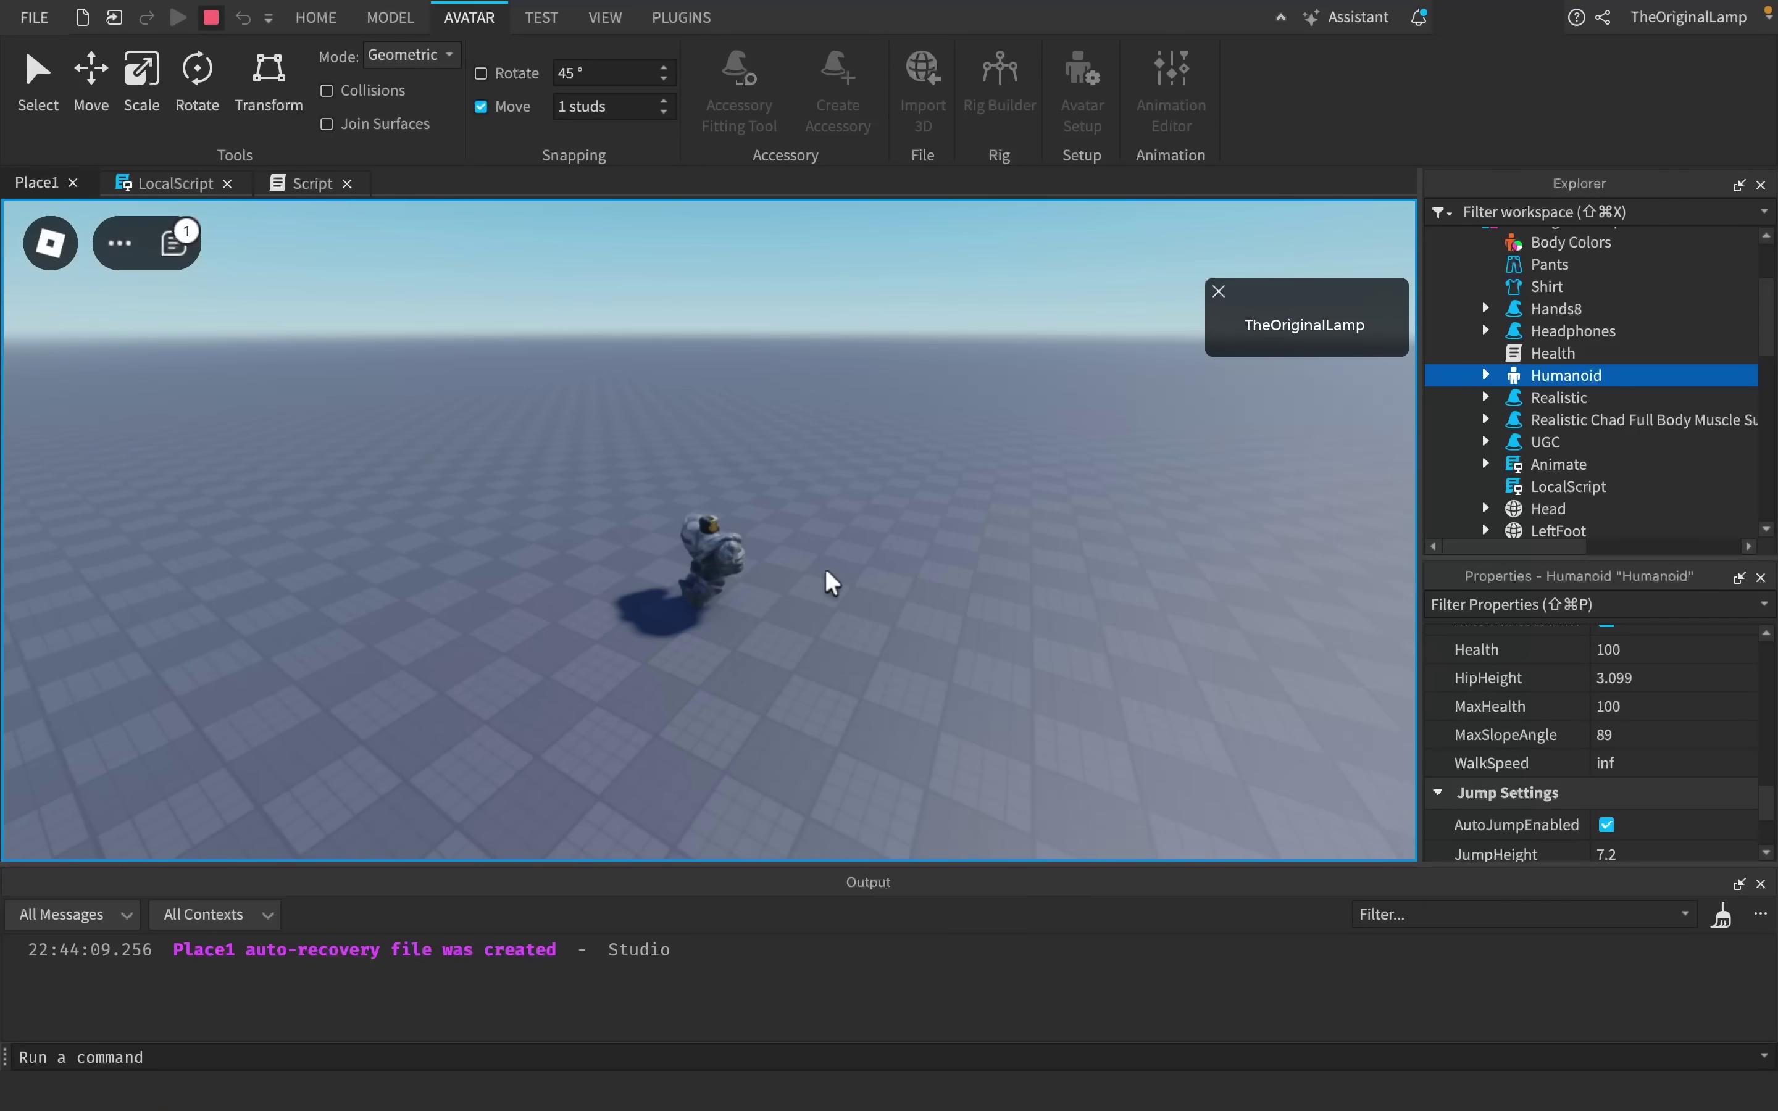
{"action": "key", "text": "a"}
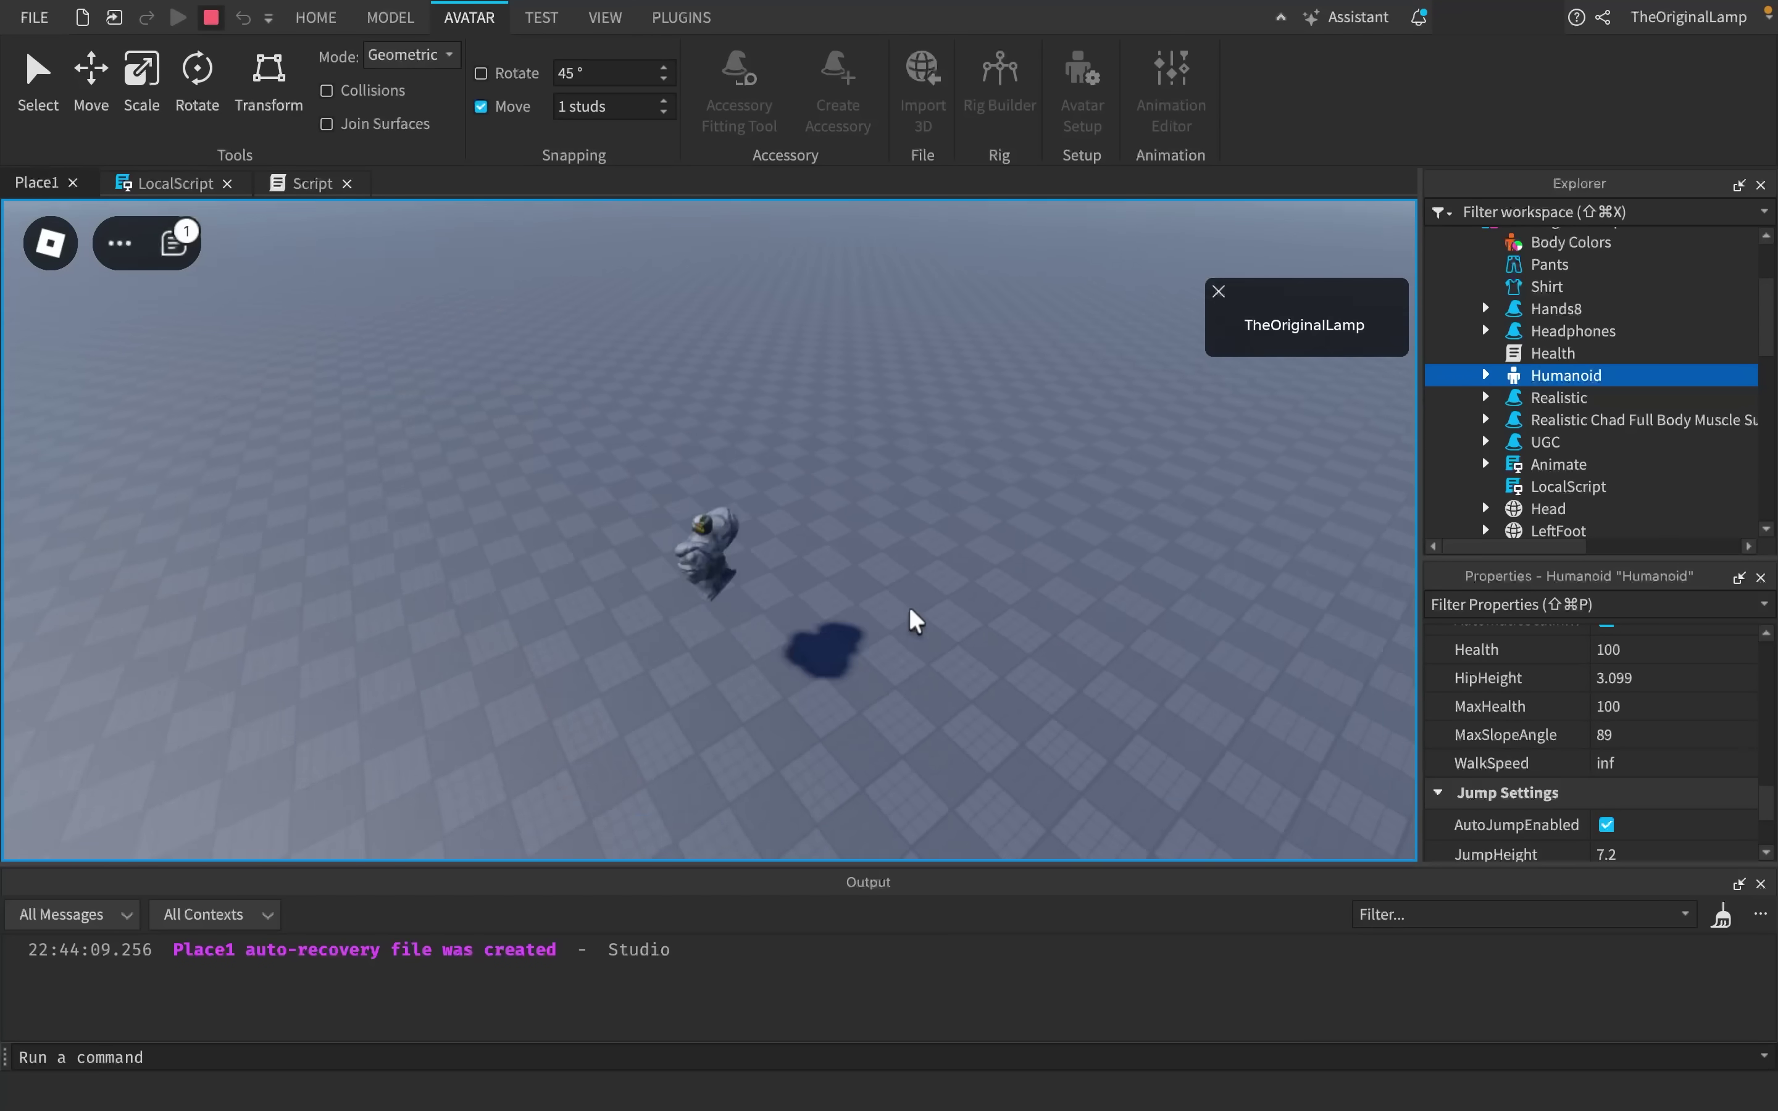
{"action": "right_click_drag", "start_coordinate": [912, 621], "coordinate": [867, 509]}
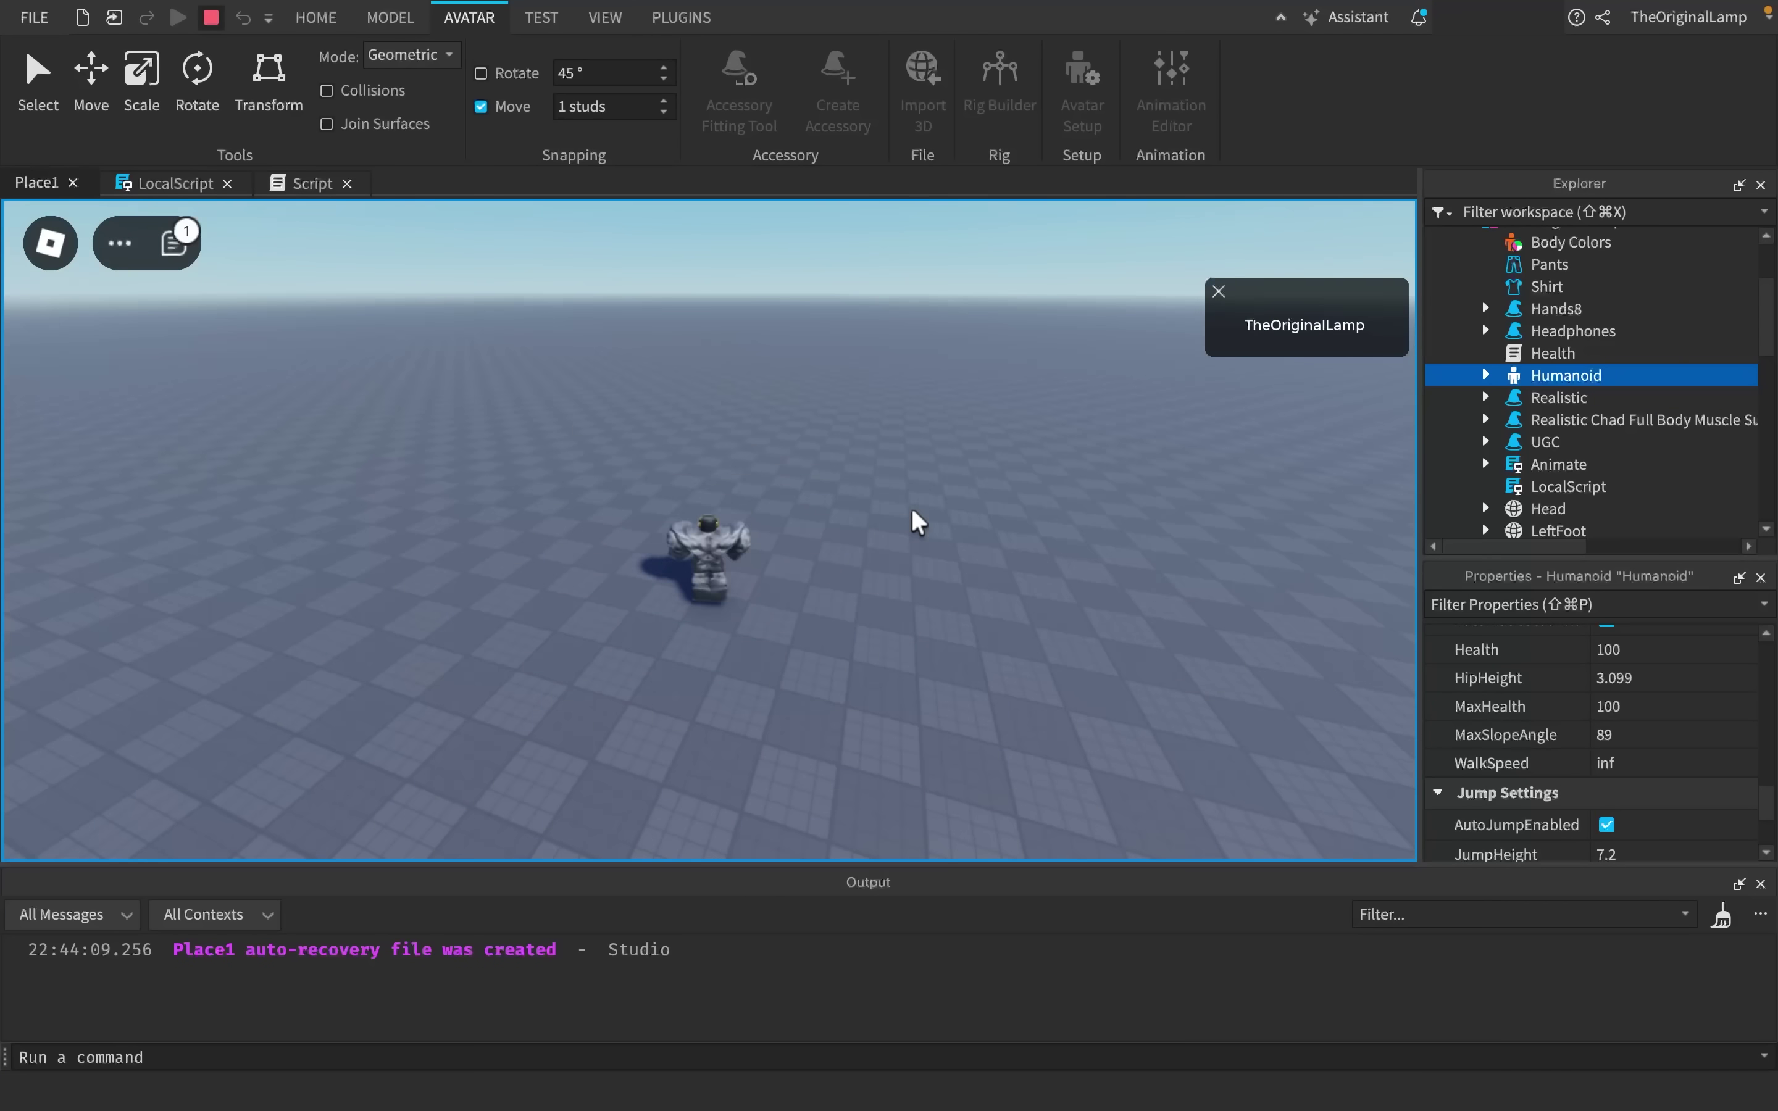
{"action": "right_click_drag", "start_coordinate": [913, 510], "coordinate": [1006, 501]}
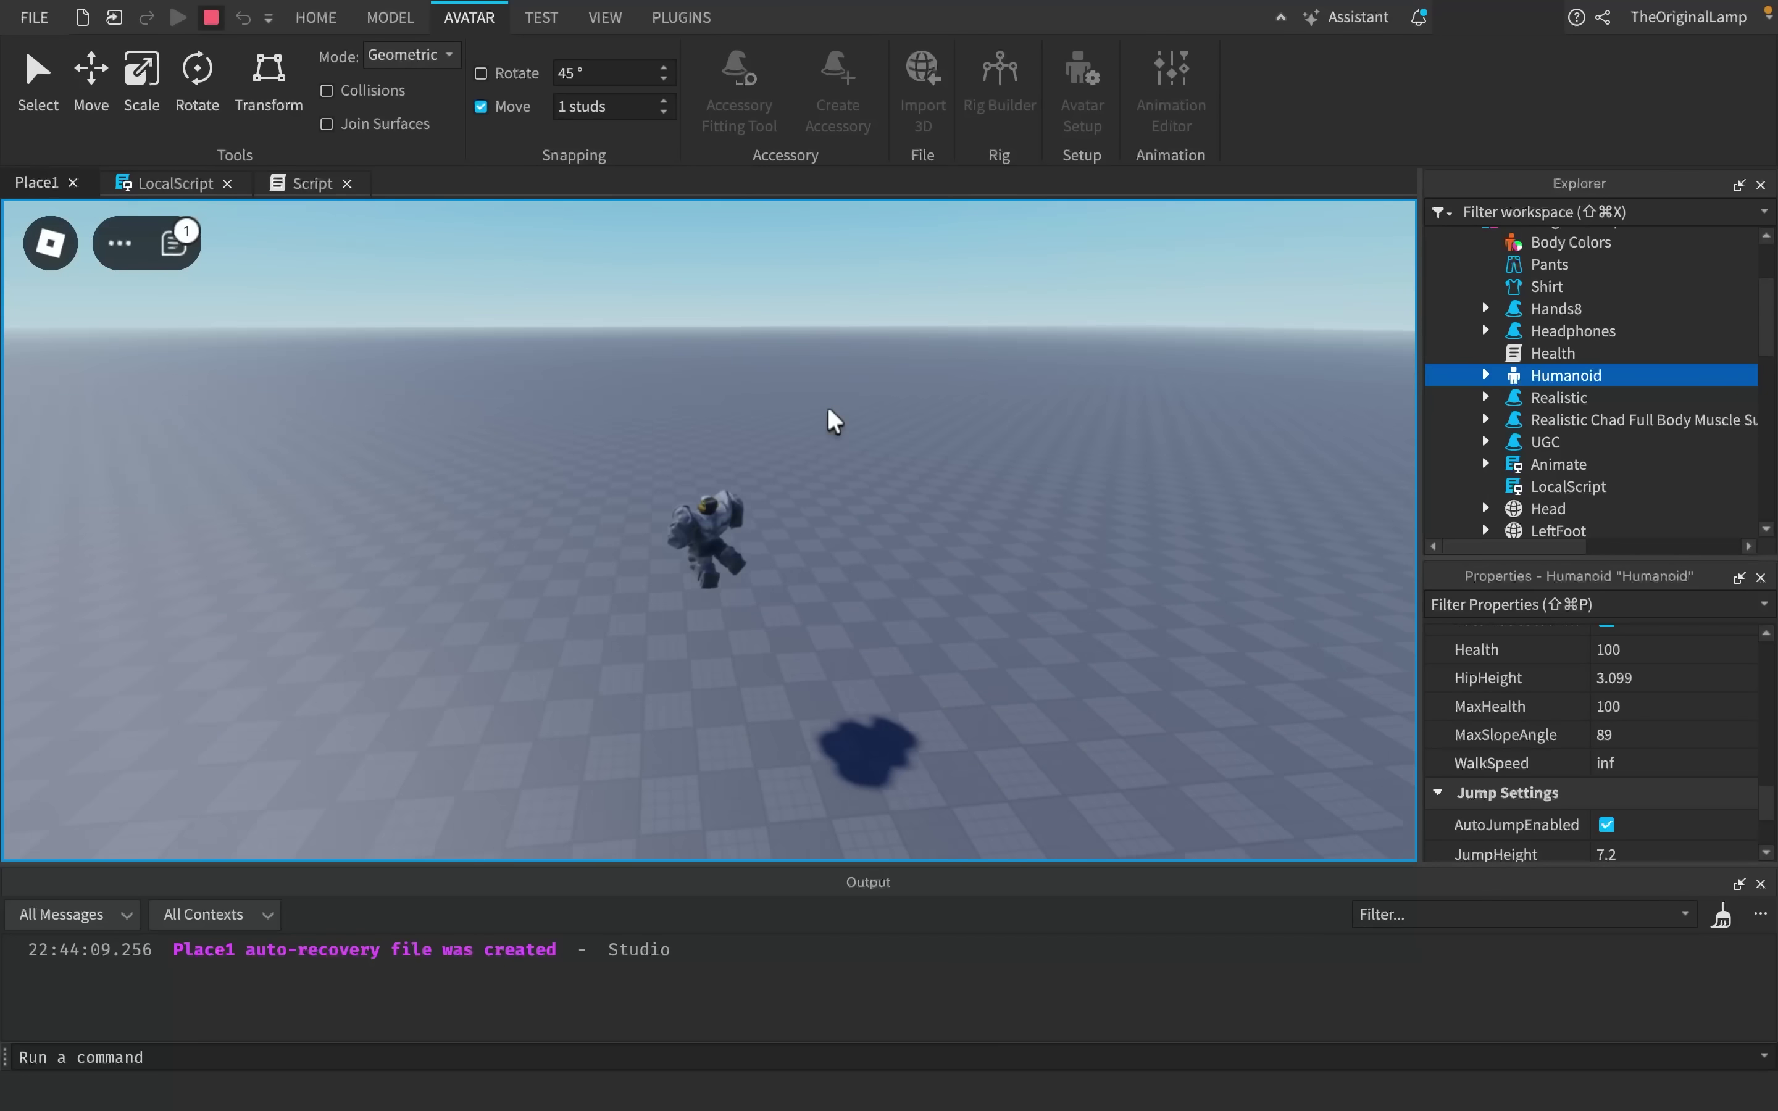
{"action": "right_click_drag", "start_coordinate": [882, 583], "coordinate": [871, 497]}
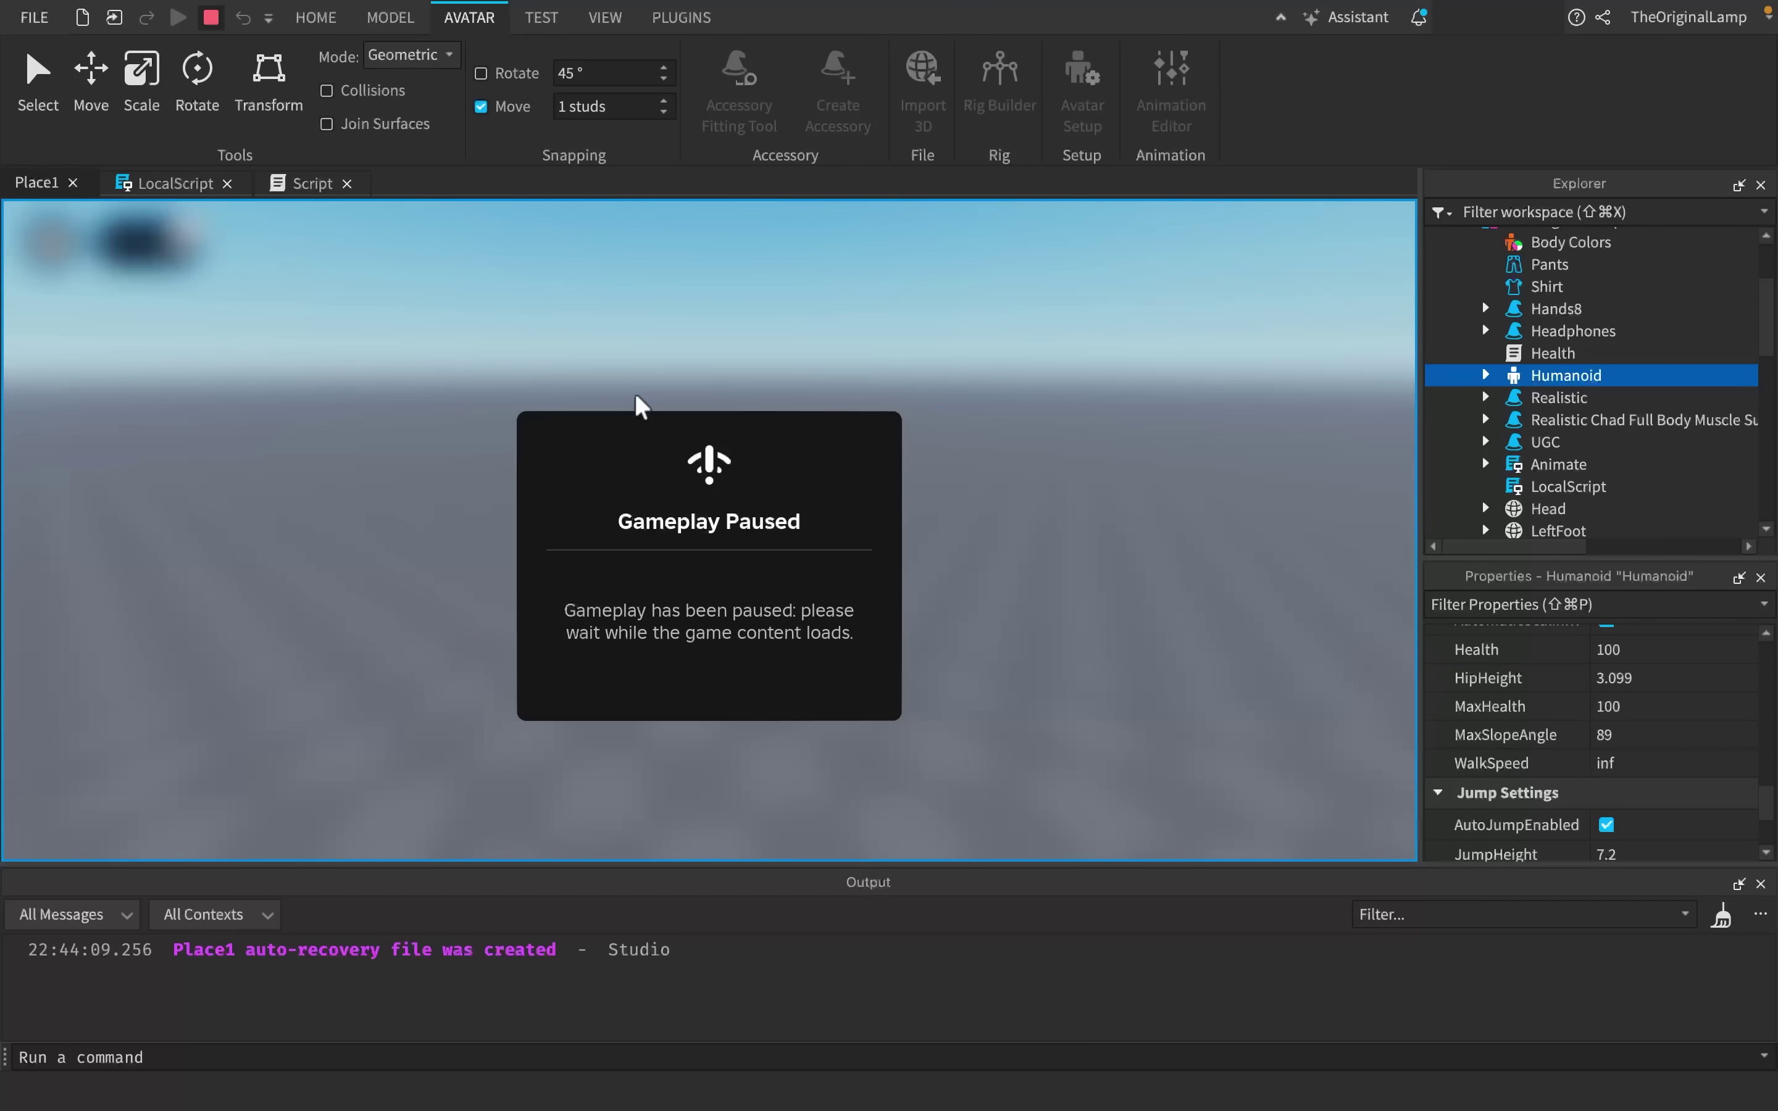
{"action": "scroll", "coordinate": [878, 497], "scroll_direction": "up", "scroll_amount": 3}
{"action": "right_click_drag", "start_coordinate": [878, 498], "coordinate": [878, 498]}
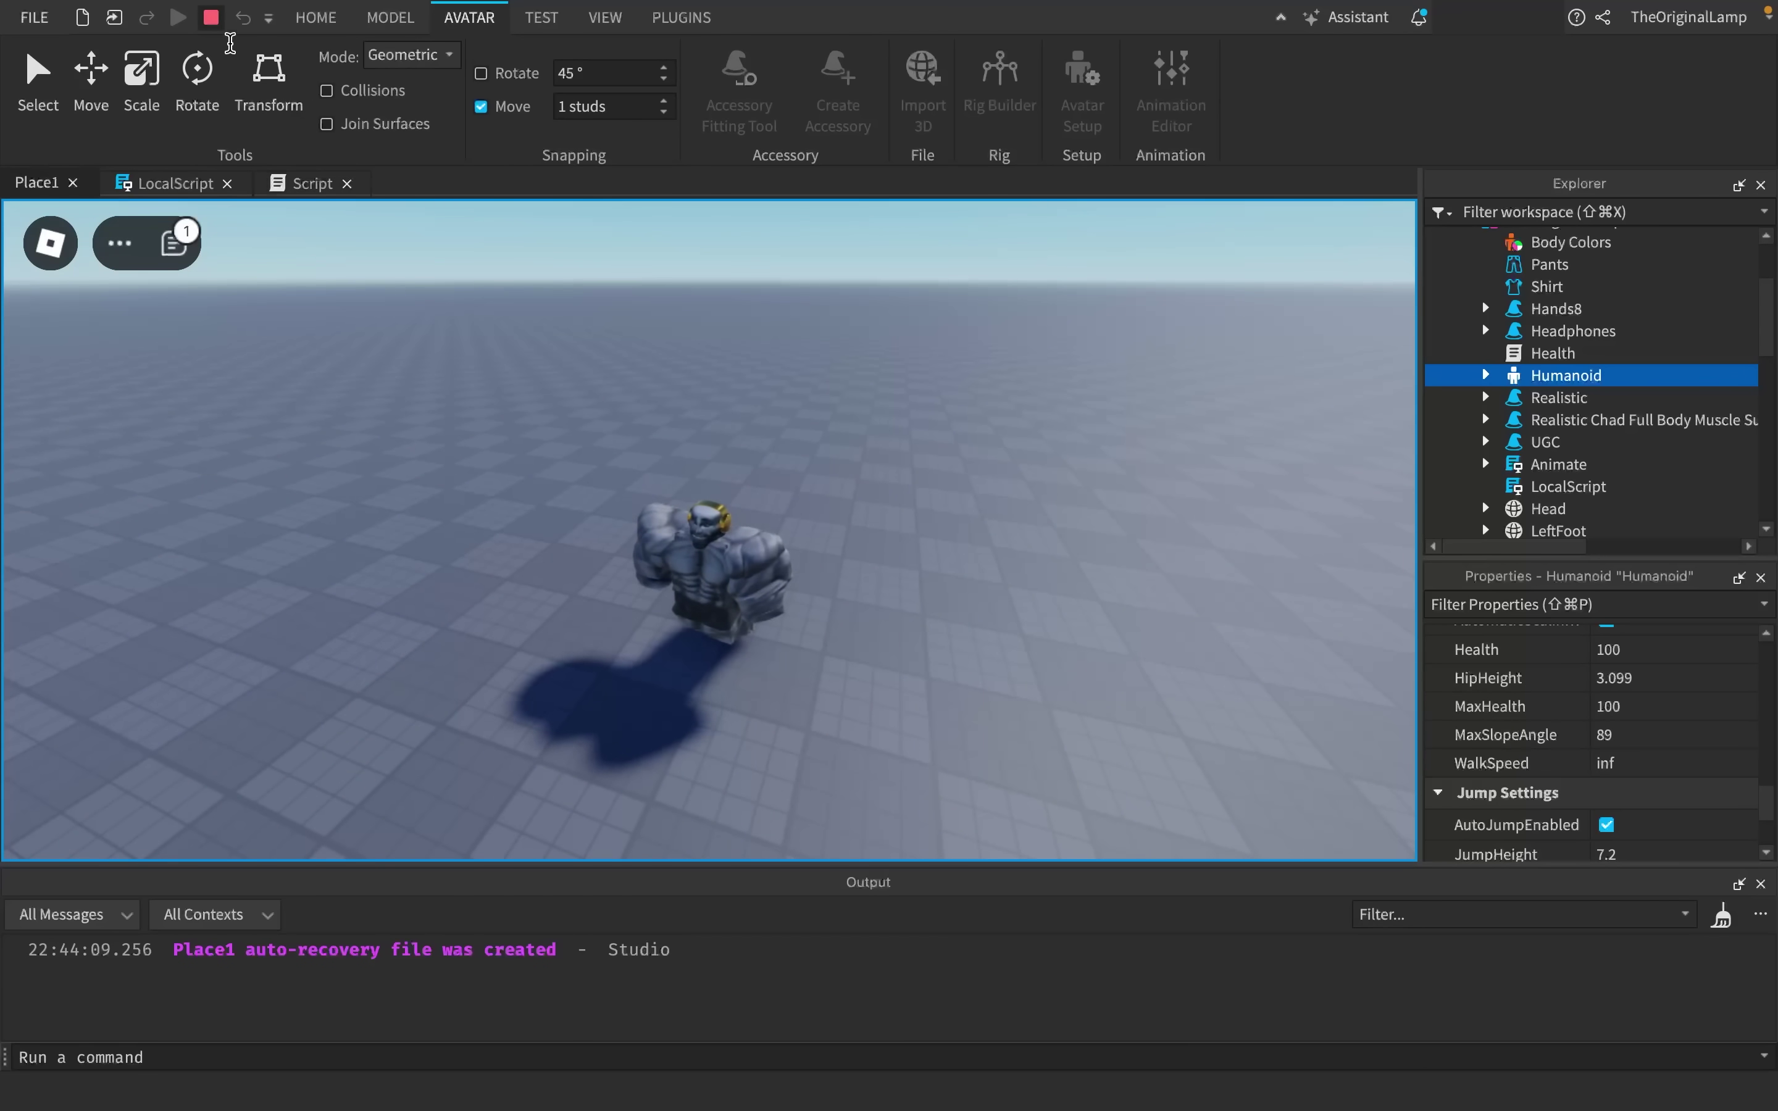
- Stop the play test and open the Terrain Editor's editing tools
{"action": "left_click", "coordinate": [211, 17]}
{"action": "left_click", "coordinate": [676, 94]}
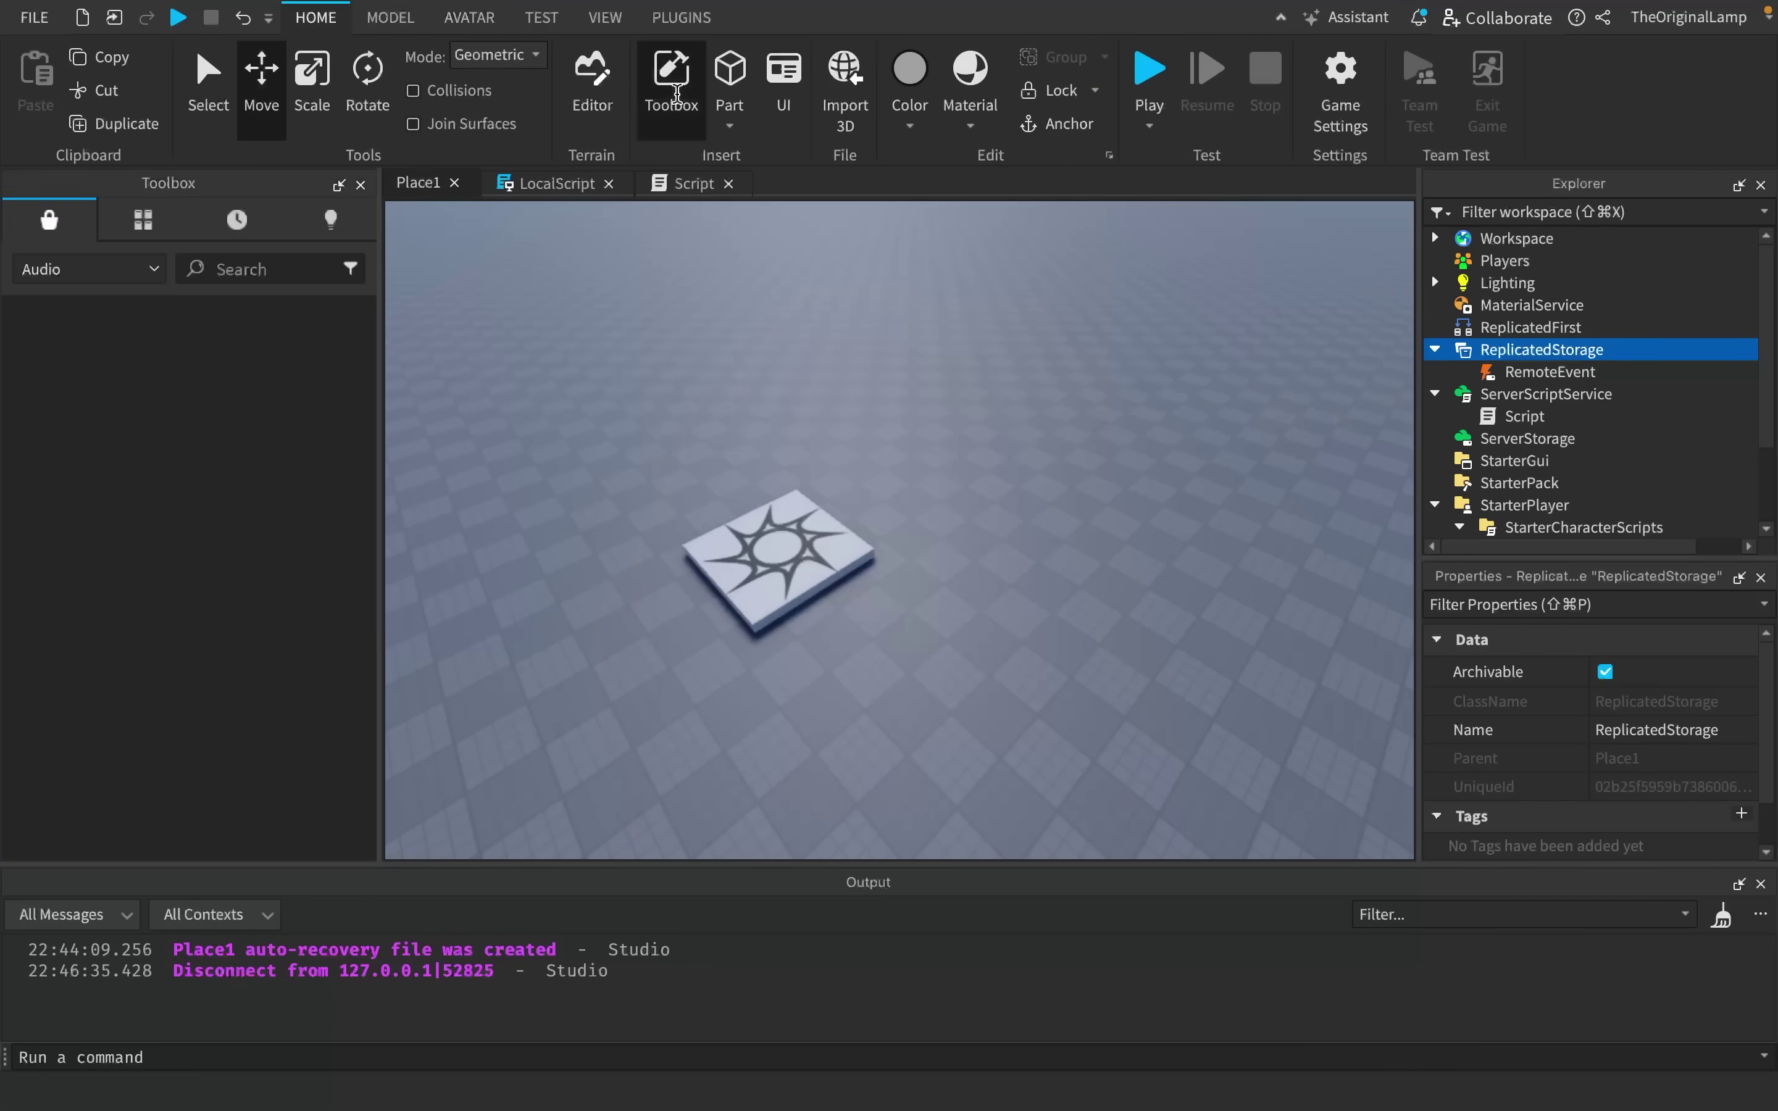
{"action": "left_click", "coordinate": [676, 94]}
{"action": "left_click", "coordinate": [601, 74]}
{"action": "left_click", "coordinate": [143, 220]}
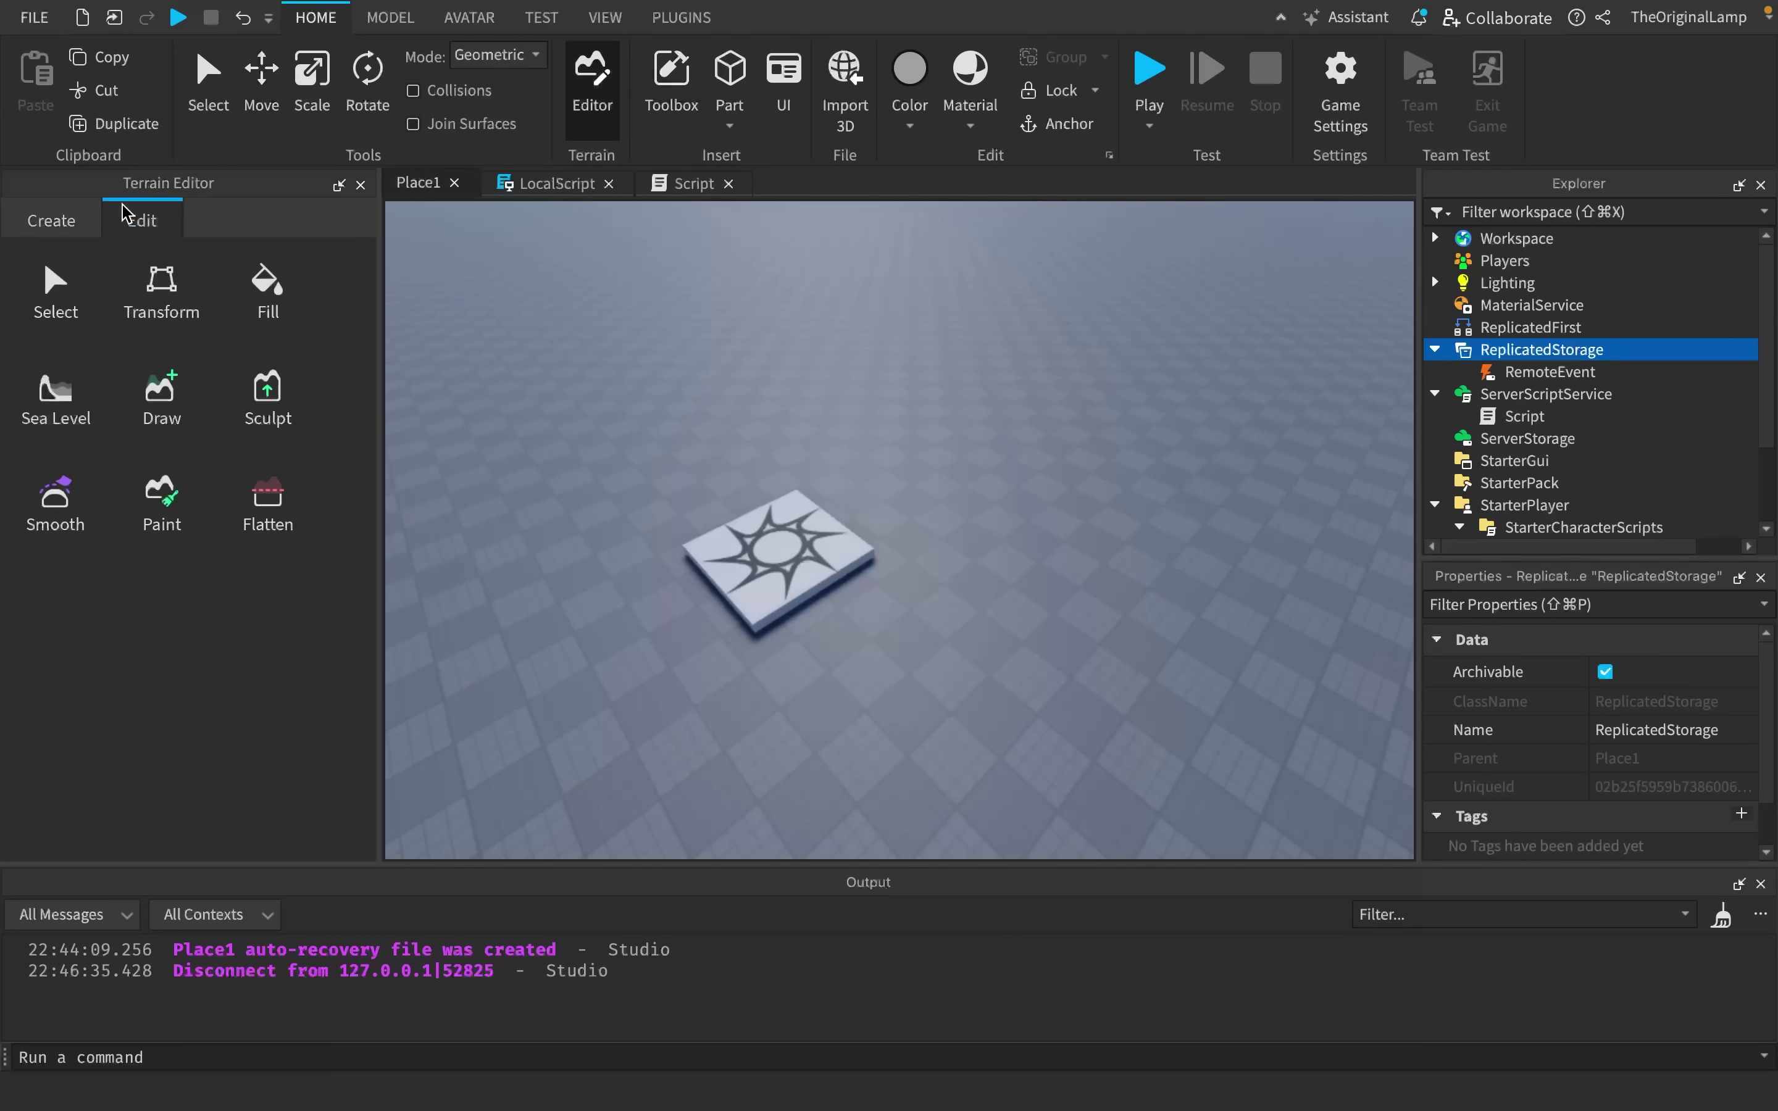
- Create a Sea Level water volume sized 536 × 236 × 552 at position 216, 114, -528
{"action": "left_click", "coordinate": [94, 412]}
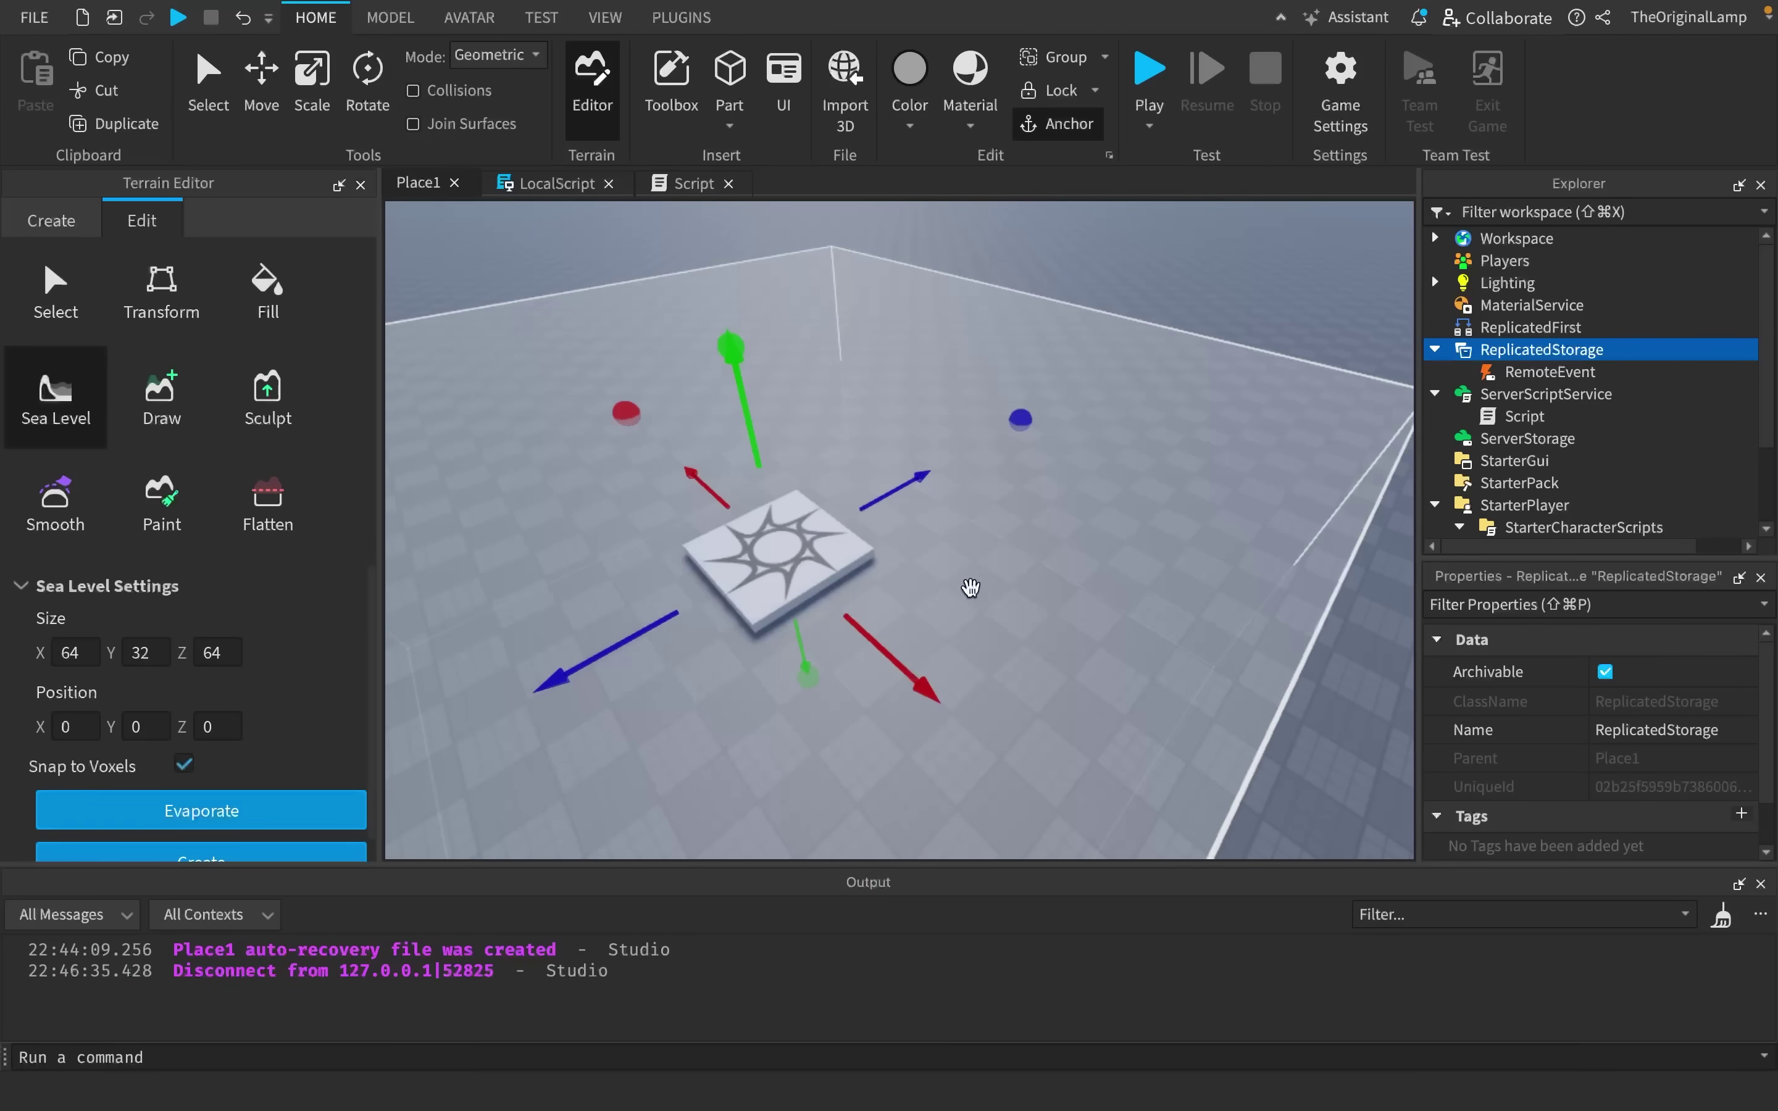
{"action": "left_click_drag", "start_coordinate": [1016, 557], "coordinate": [1157, 557]}
{"action": "left_click_drag", "start_coordinate": [959, 404], "coordinate": [1487, 549]}
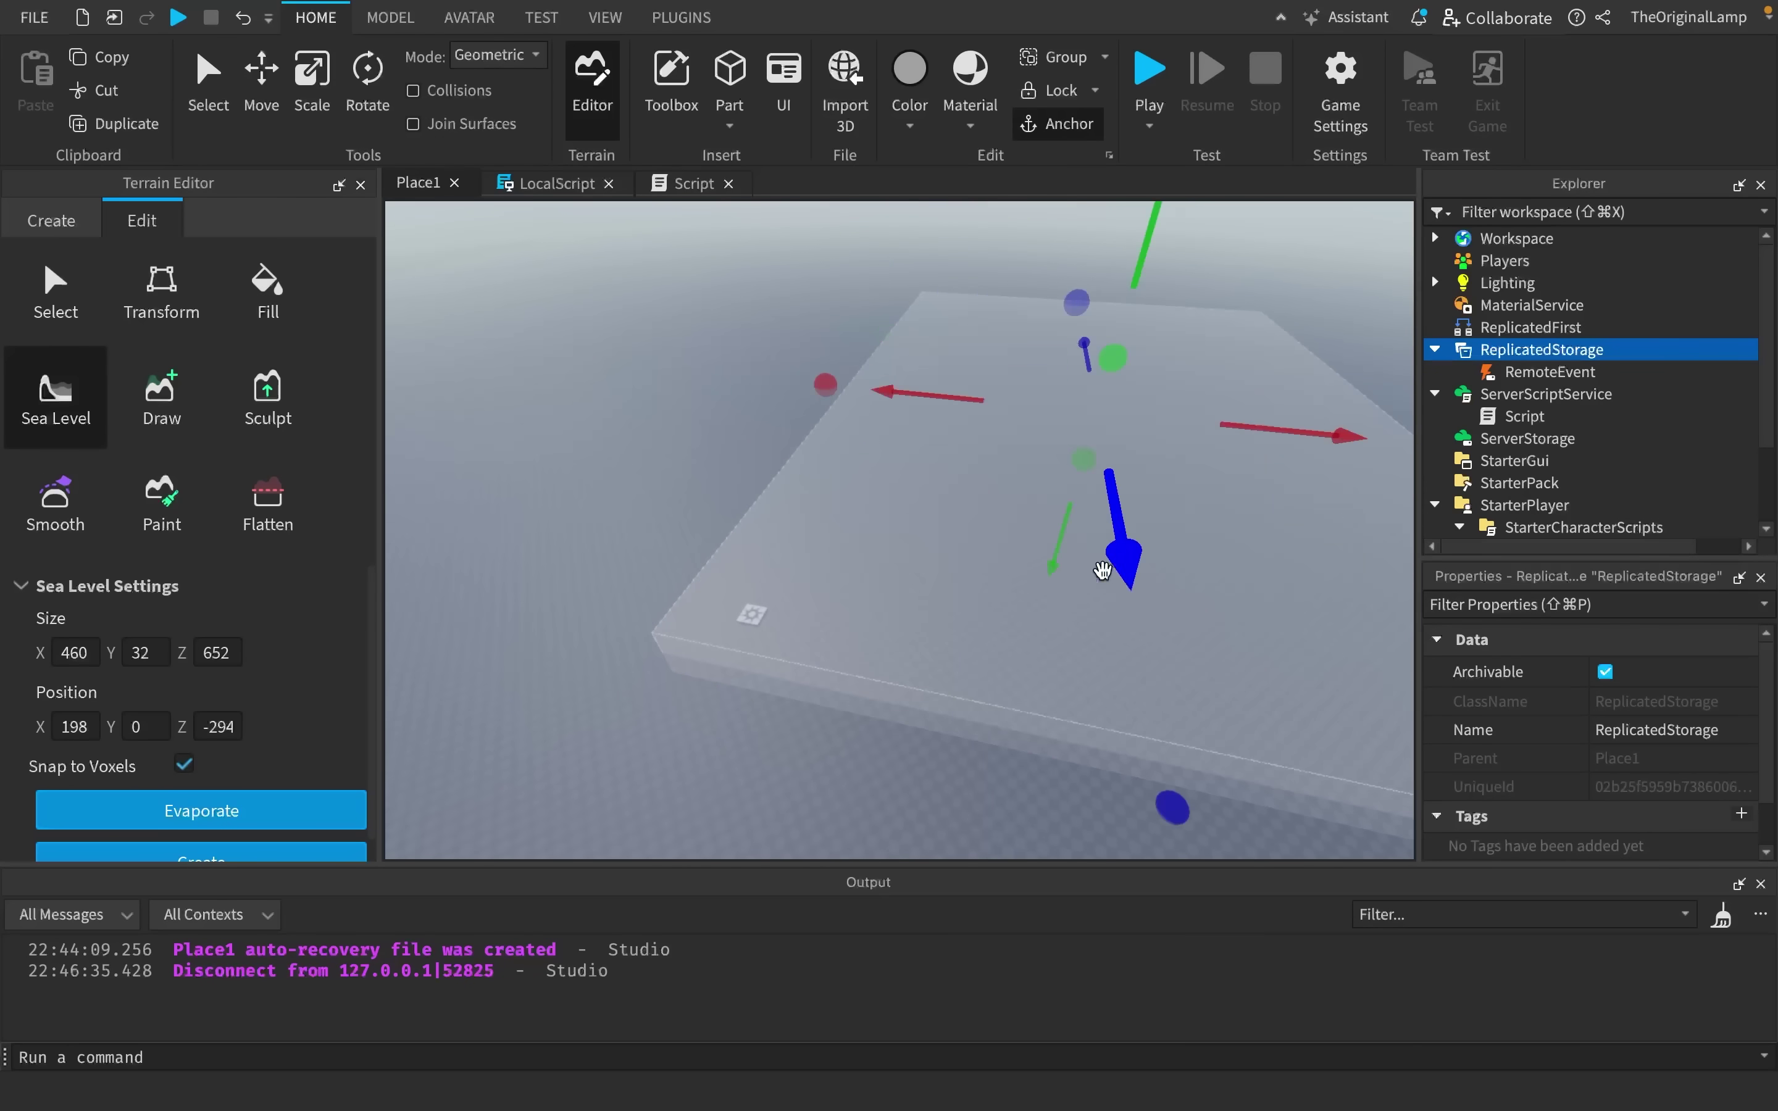
{"action": "left_click_drag", "start_coordinate": [915, 412], "coordinate": [908, 404]}
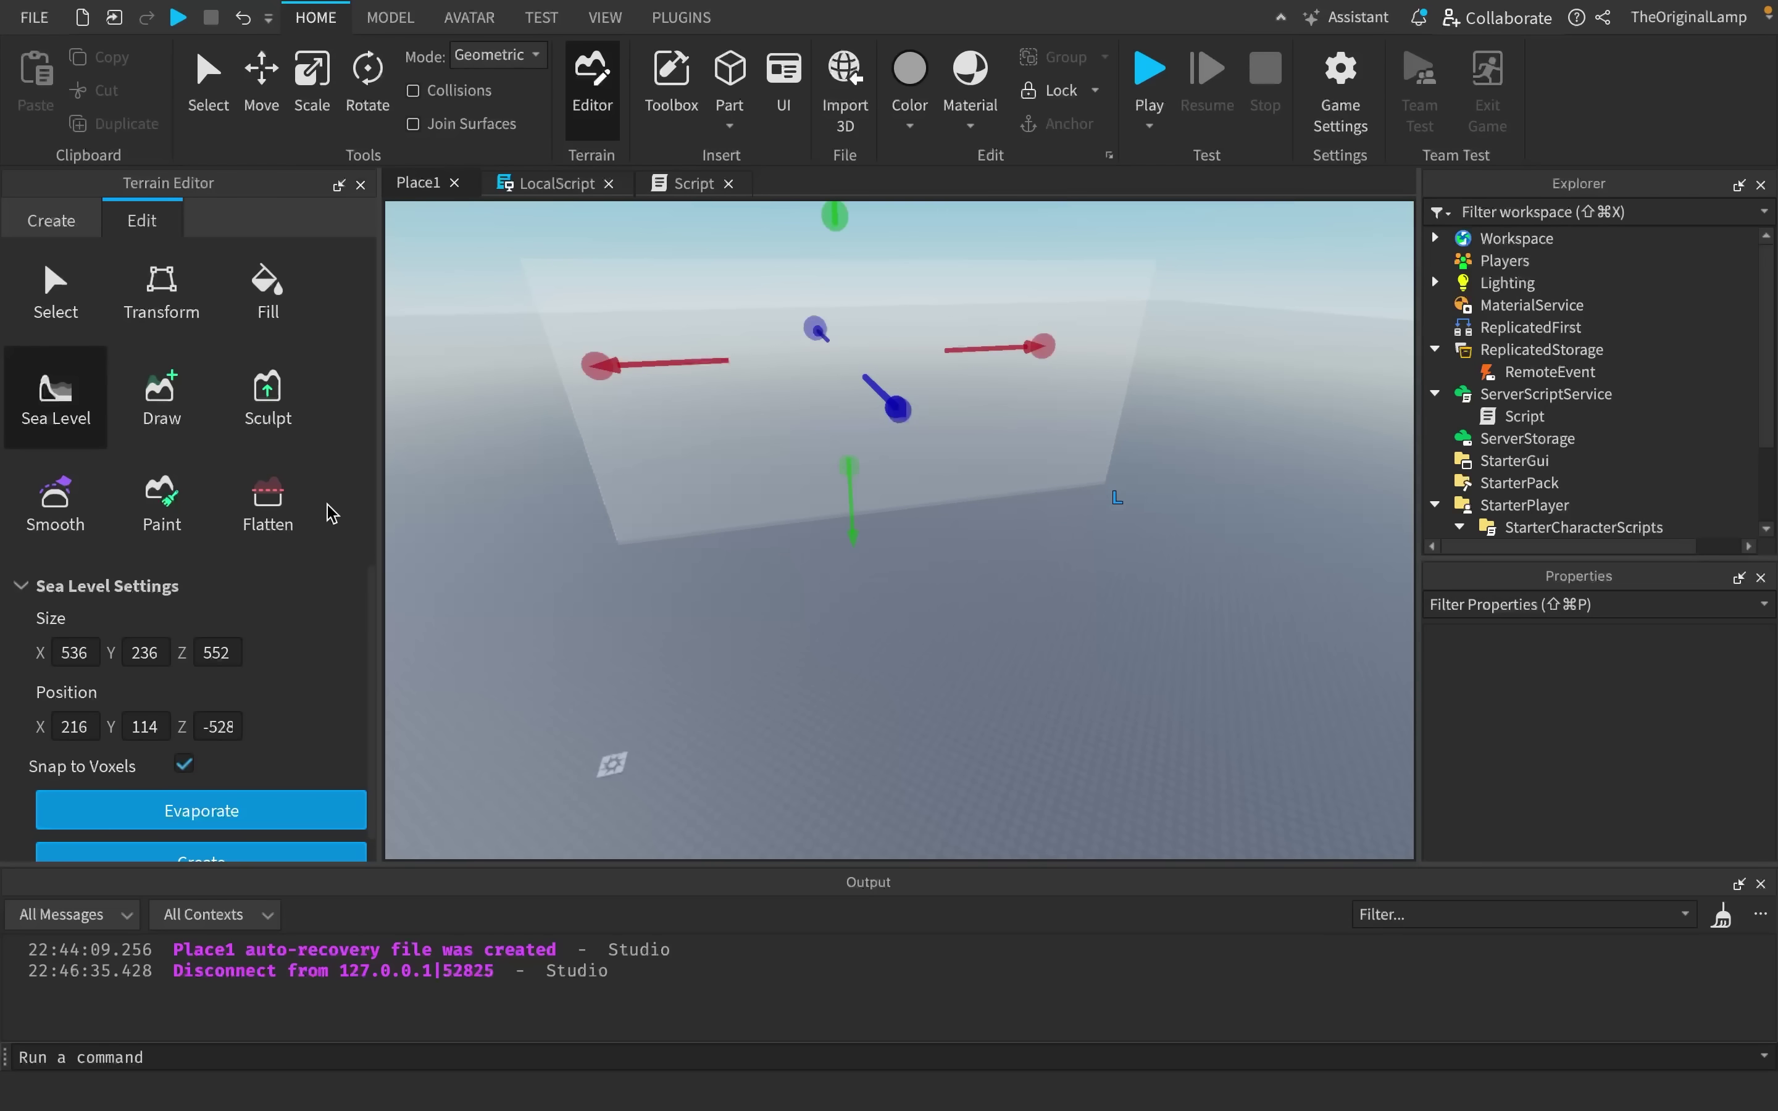
{"action": "scroll", "coordinate": [202, 801], "scroll_direction": "down", "scroll_amount": 1}
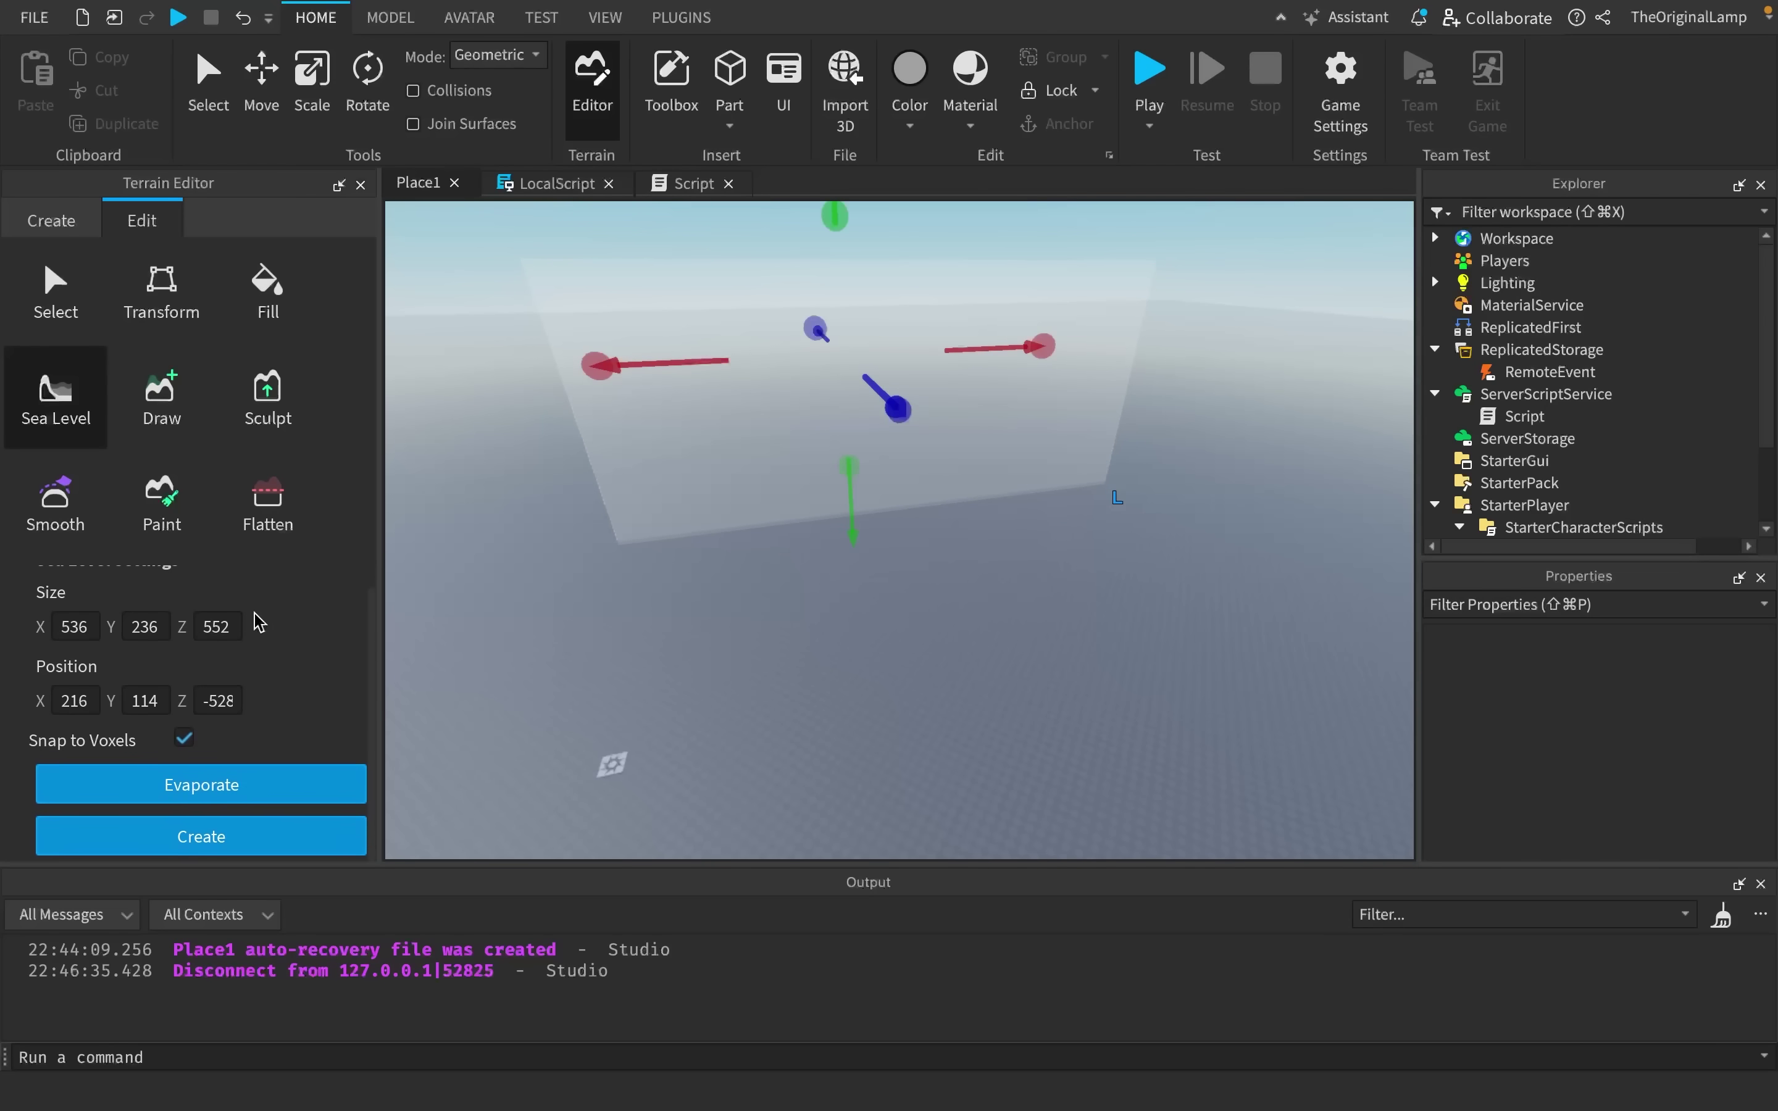
{"action": "left_click", "coordinate": [201, 837]}
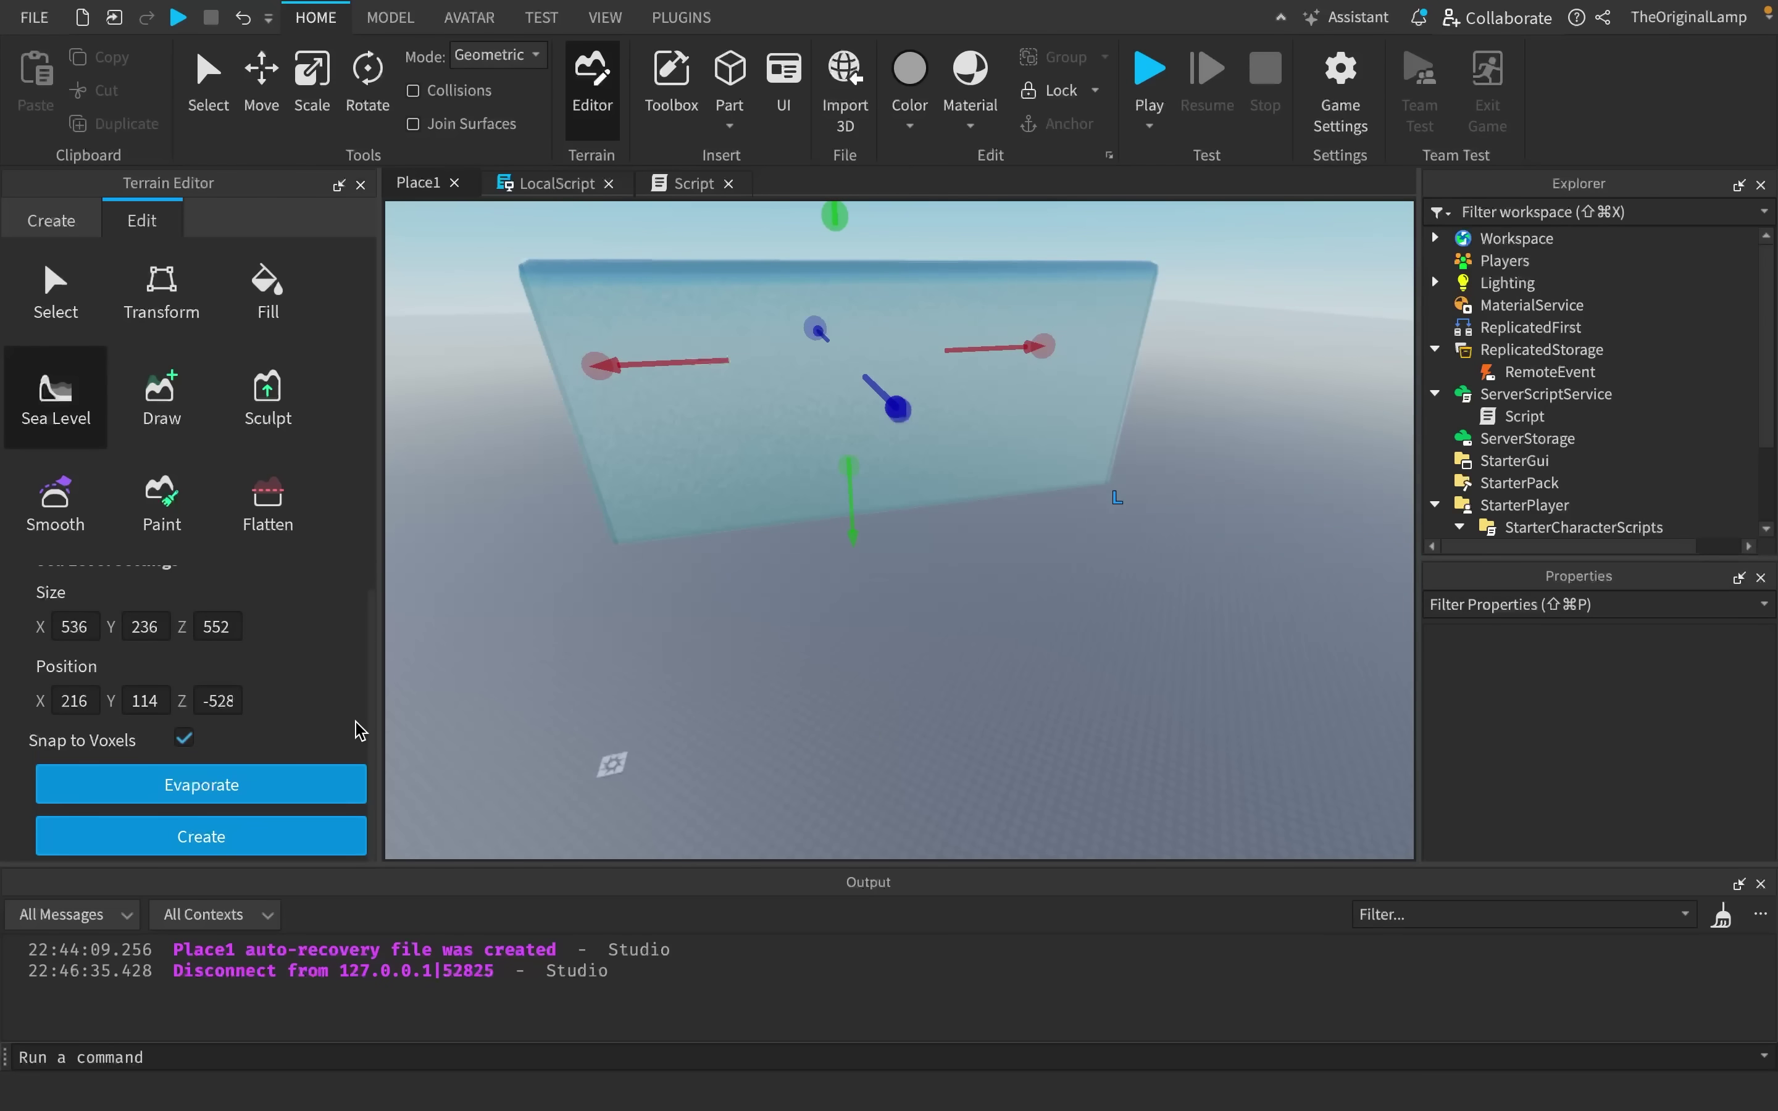
- Start a play test and move the character from the spawn location into the water volume
{"action": "right_click_drag", "start_coordinate": [802, 478], "coordinate": [803, 477]}
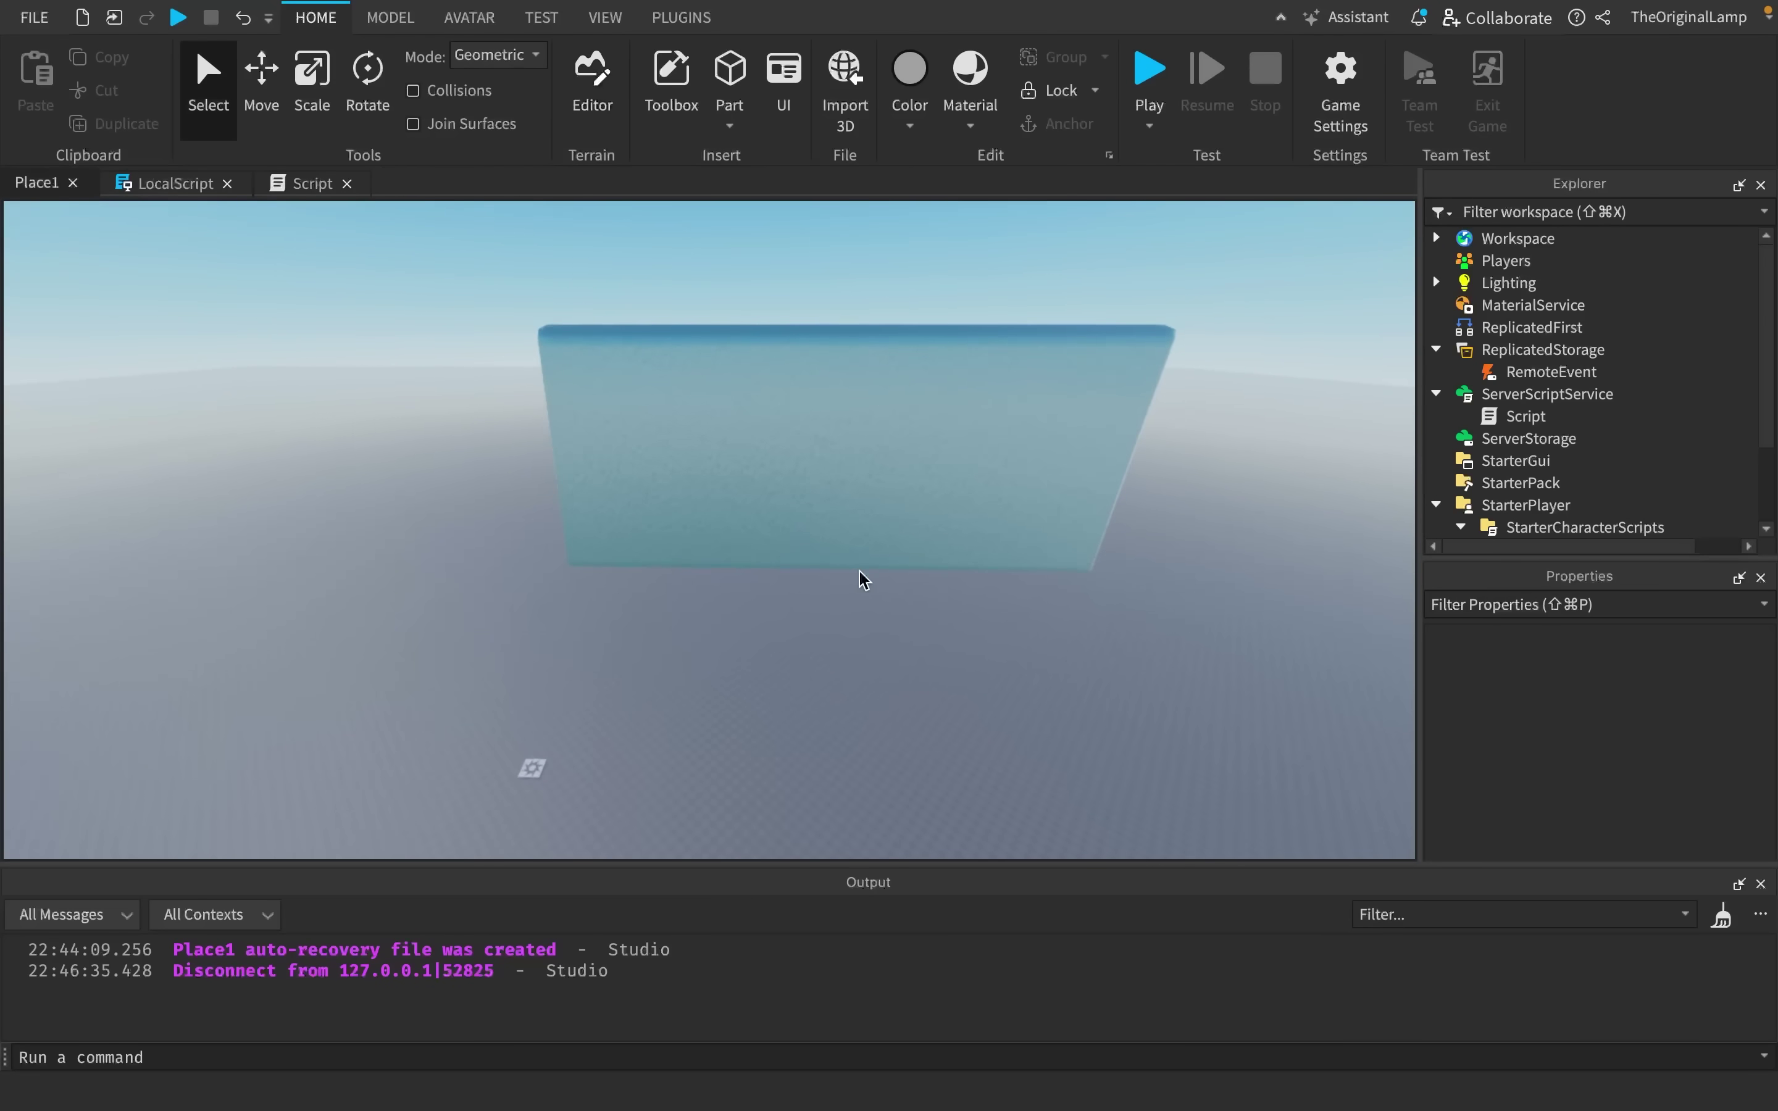
{"action": "right_click_drag", "start_coordinate": [858, 572], "coordinate": [858, 572]}
{"action": "left_click", "coordinate": [1151, 68]}
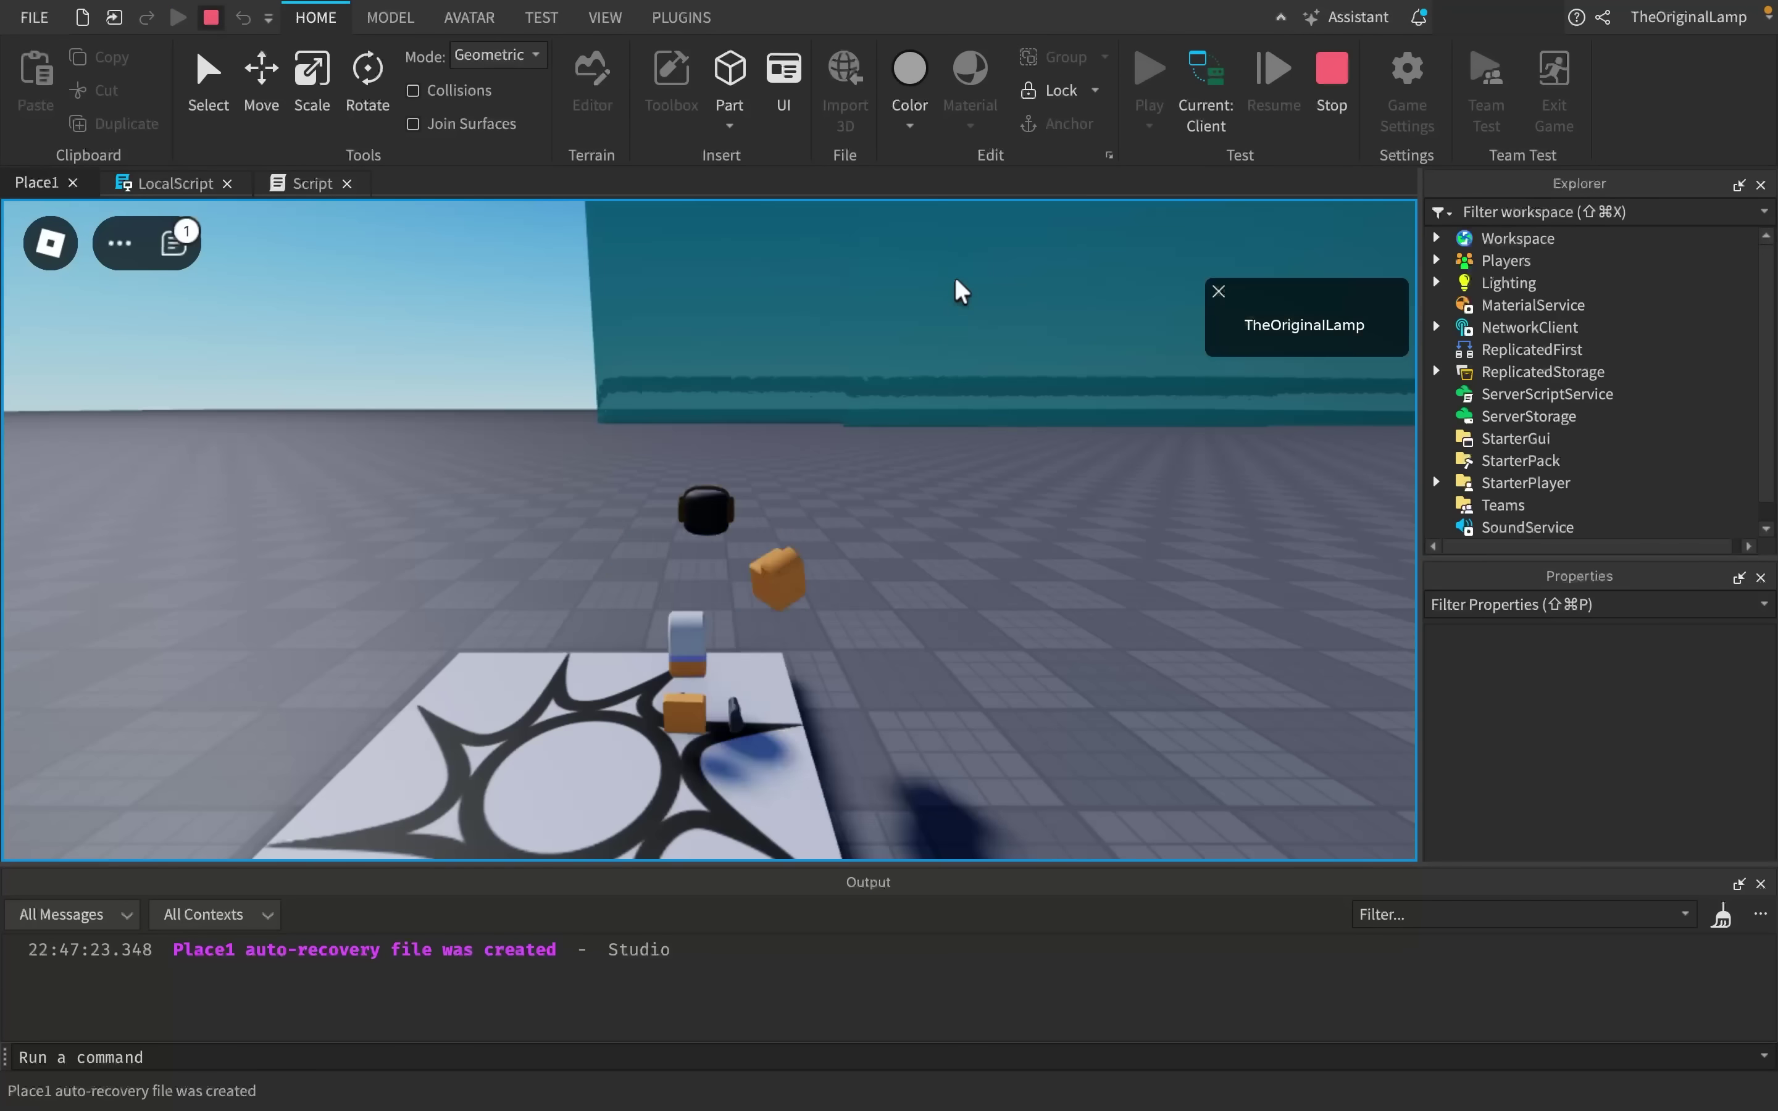
{"action": "right_click_drag", "start_coordinate": [905, 374], "coordinate": [905, 373]}
{"action": "key", "text": "w"}
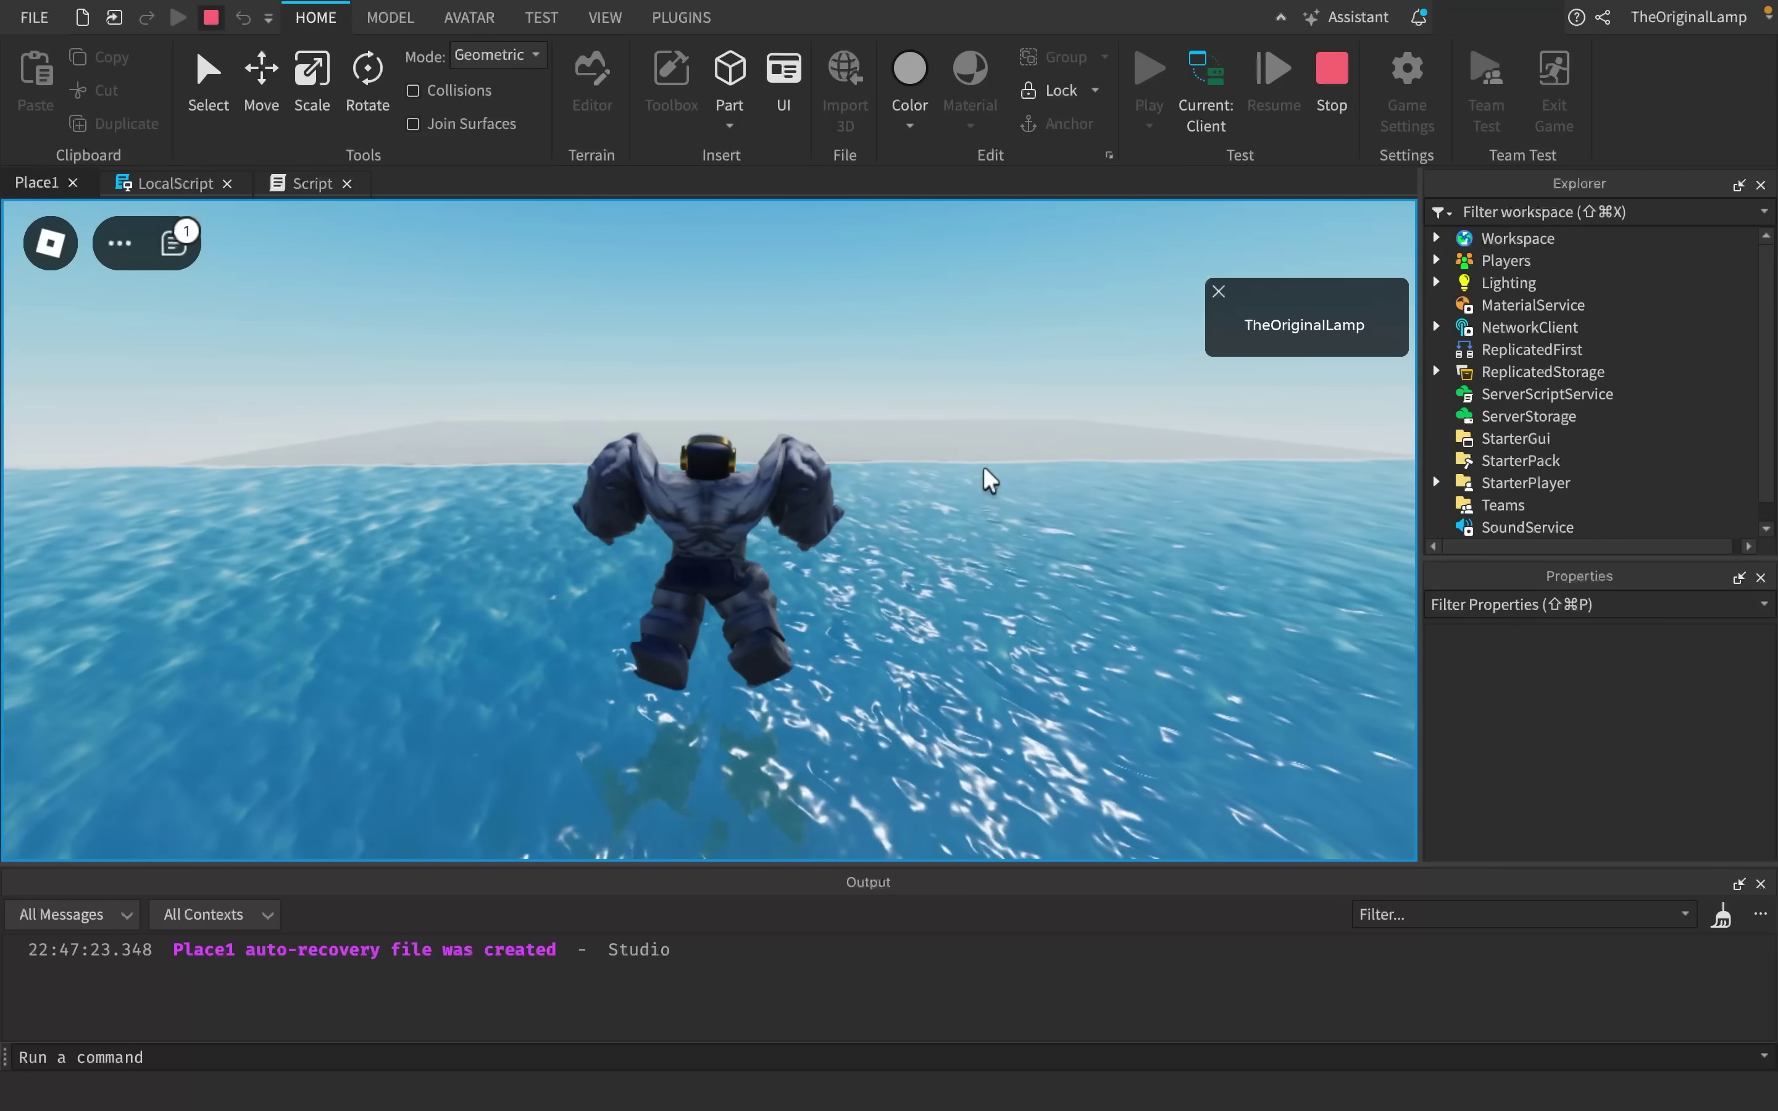
{"action": "right_click_drag", "start_coordinate": [984, 474], "coordinate": [984, 474]}
- Run the character back and forth on the baseplate near the spawn location, in front of the water
{"action": "key", "text": "a"}
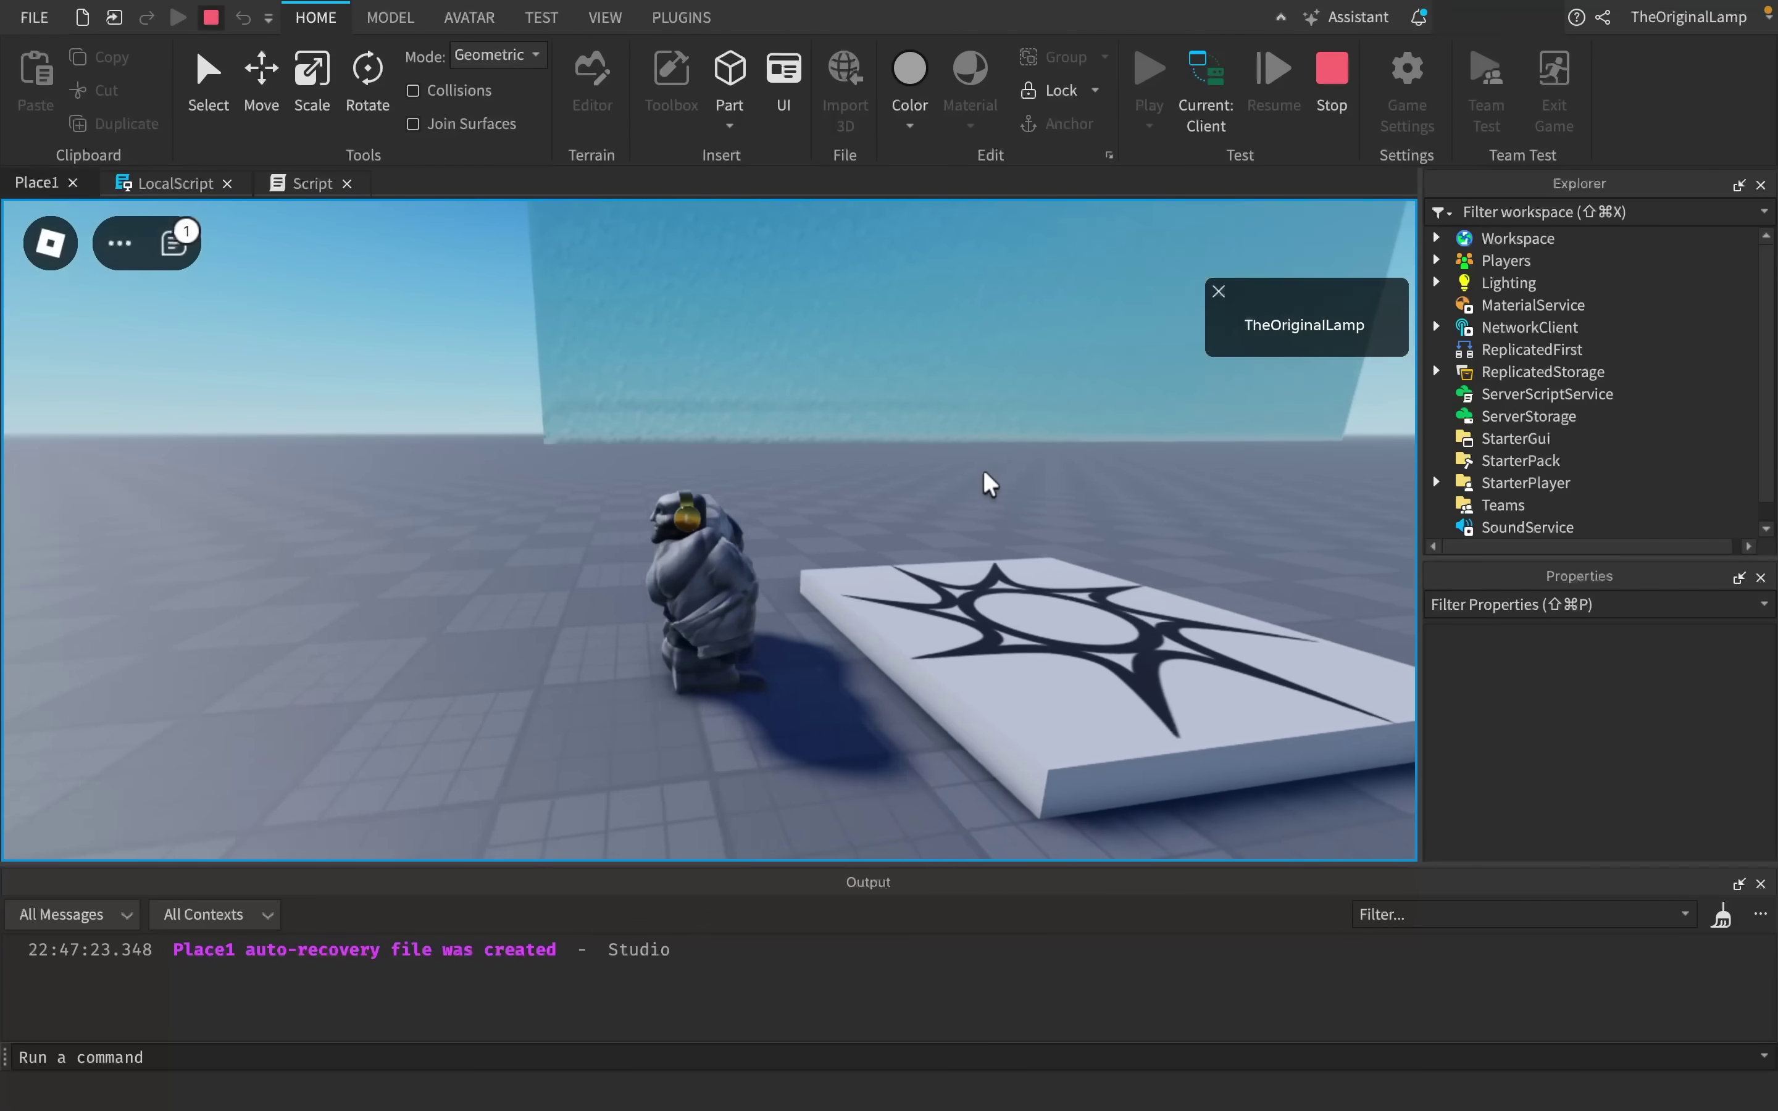
{"action": "key", "text": "w"}
{"action": "key", "text": "d"}
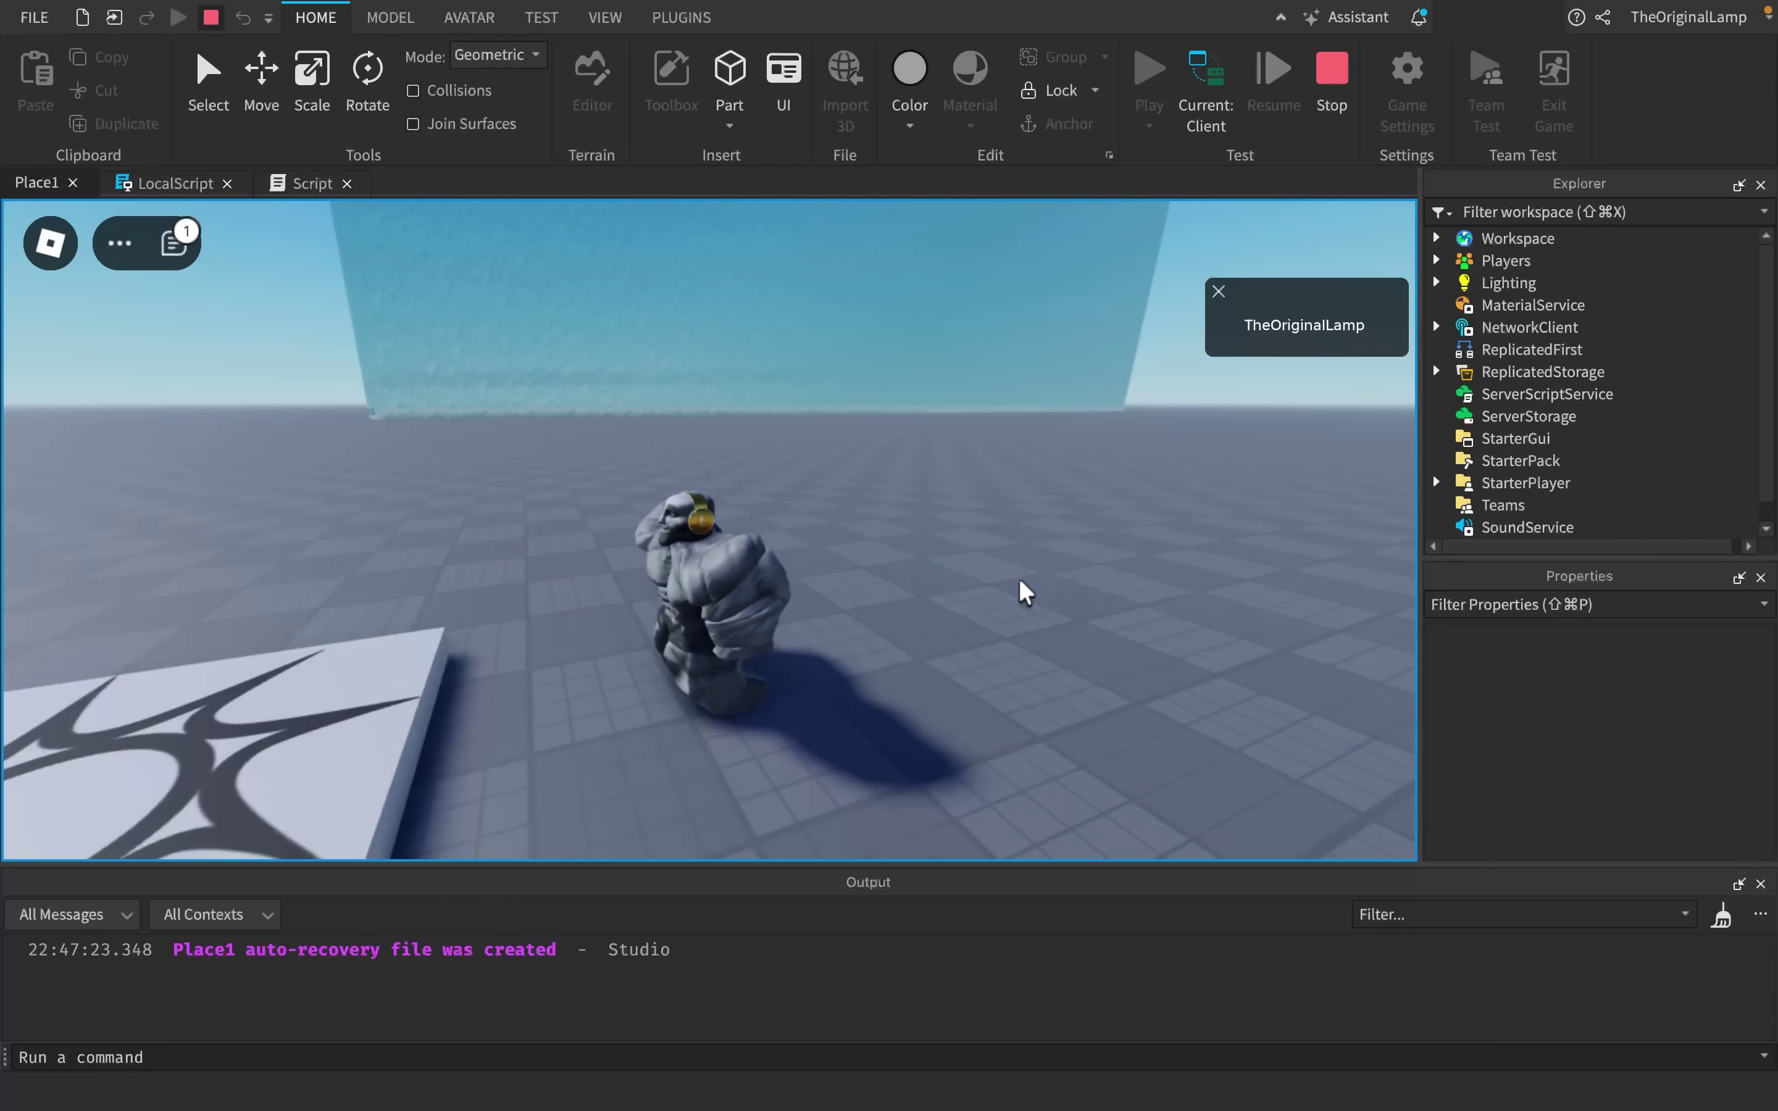
{"action": "key", "text": "a"}
{"action": "key", "text": "d"}
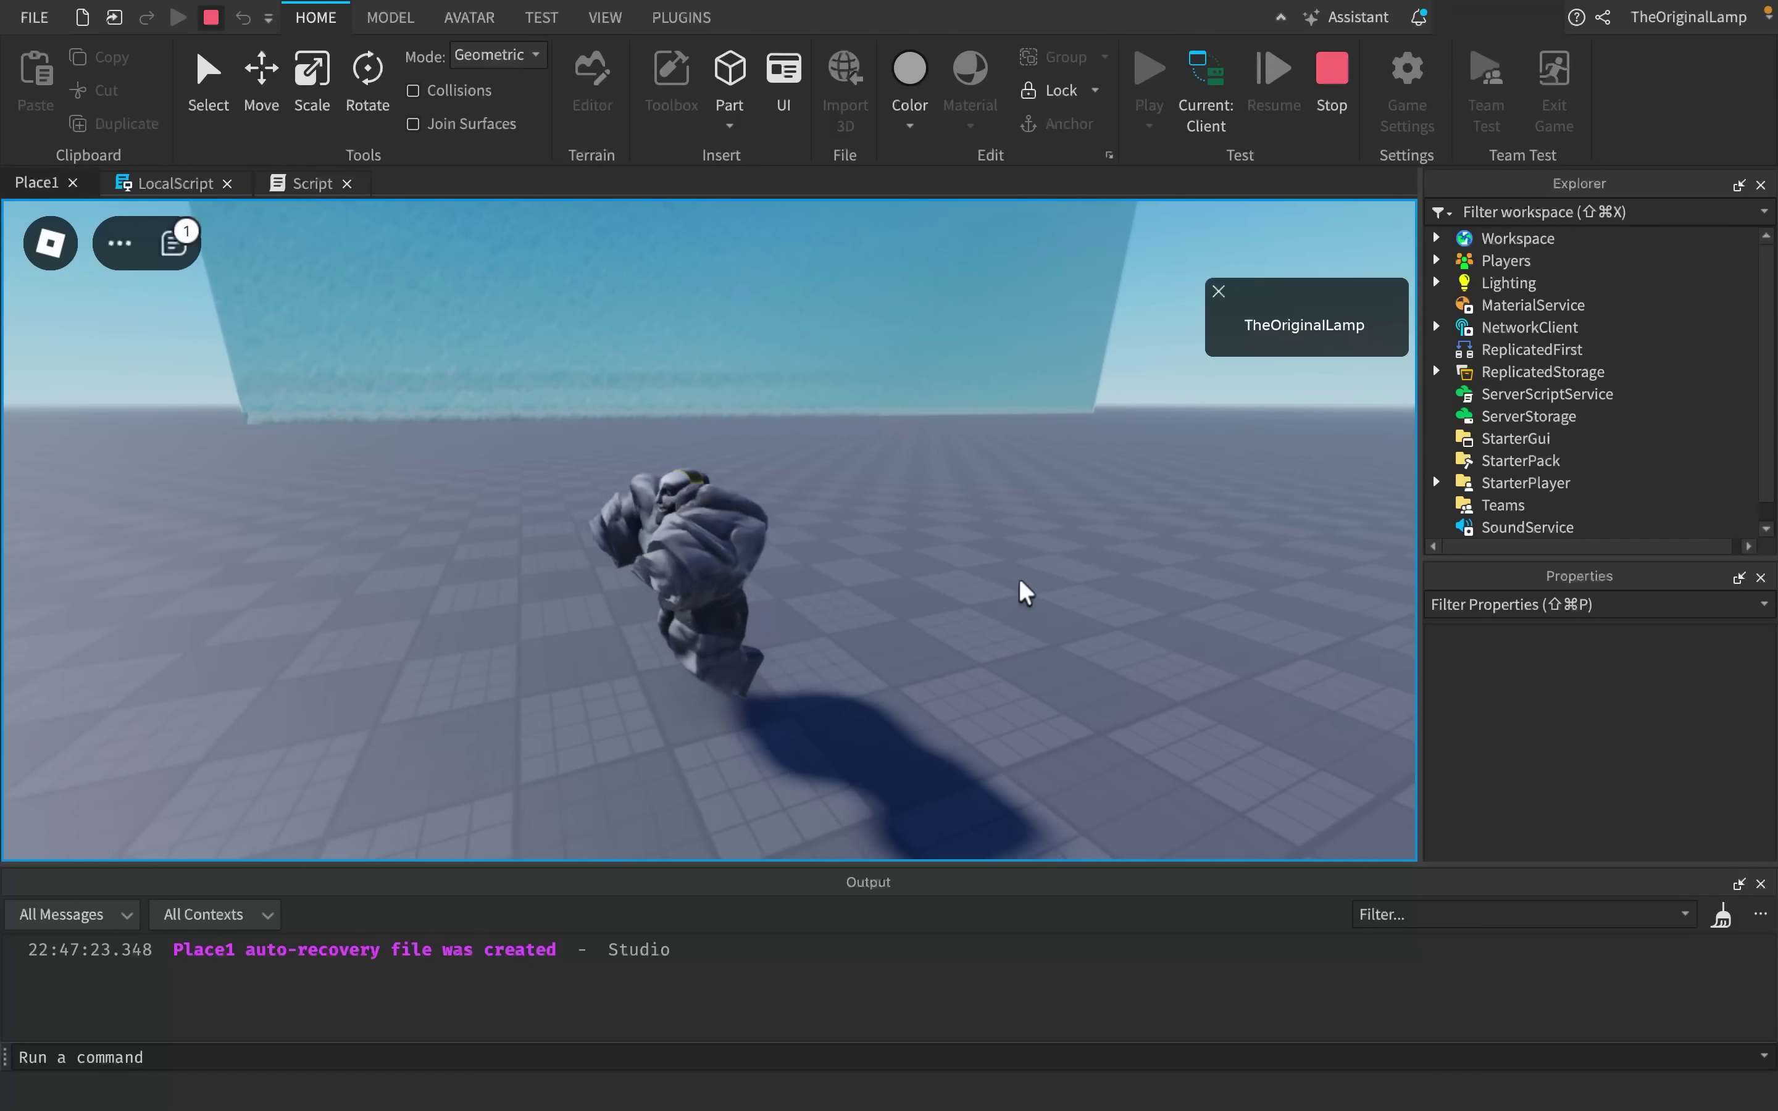
- Move the character around the baseplate beside the water volume and make it jump
{"action": "key", "text": "d"}
{"action": "key", "text": "w"}
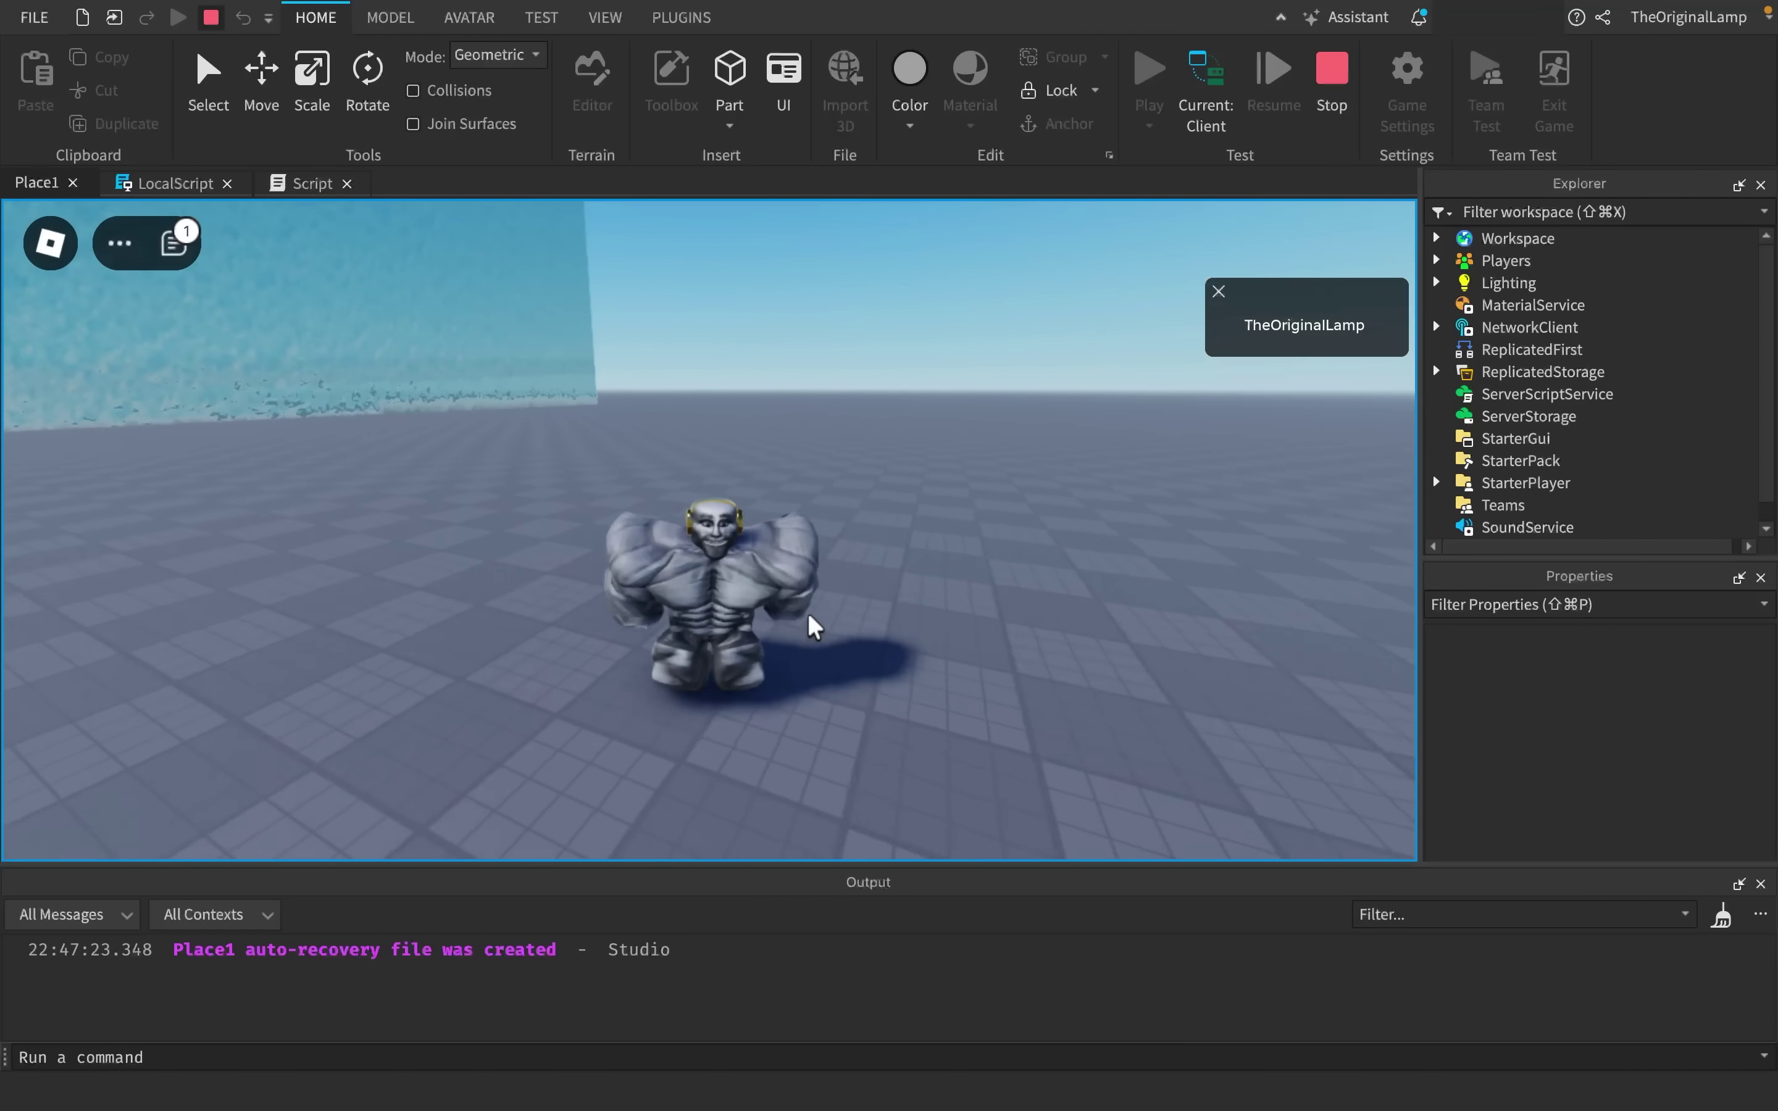
{"action": "right_click_drag", "start_coordinate": [809, 616], "coordinate": [808, 616]}
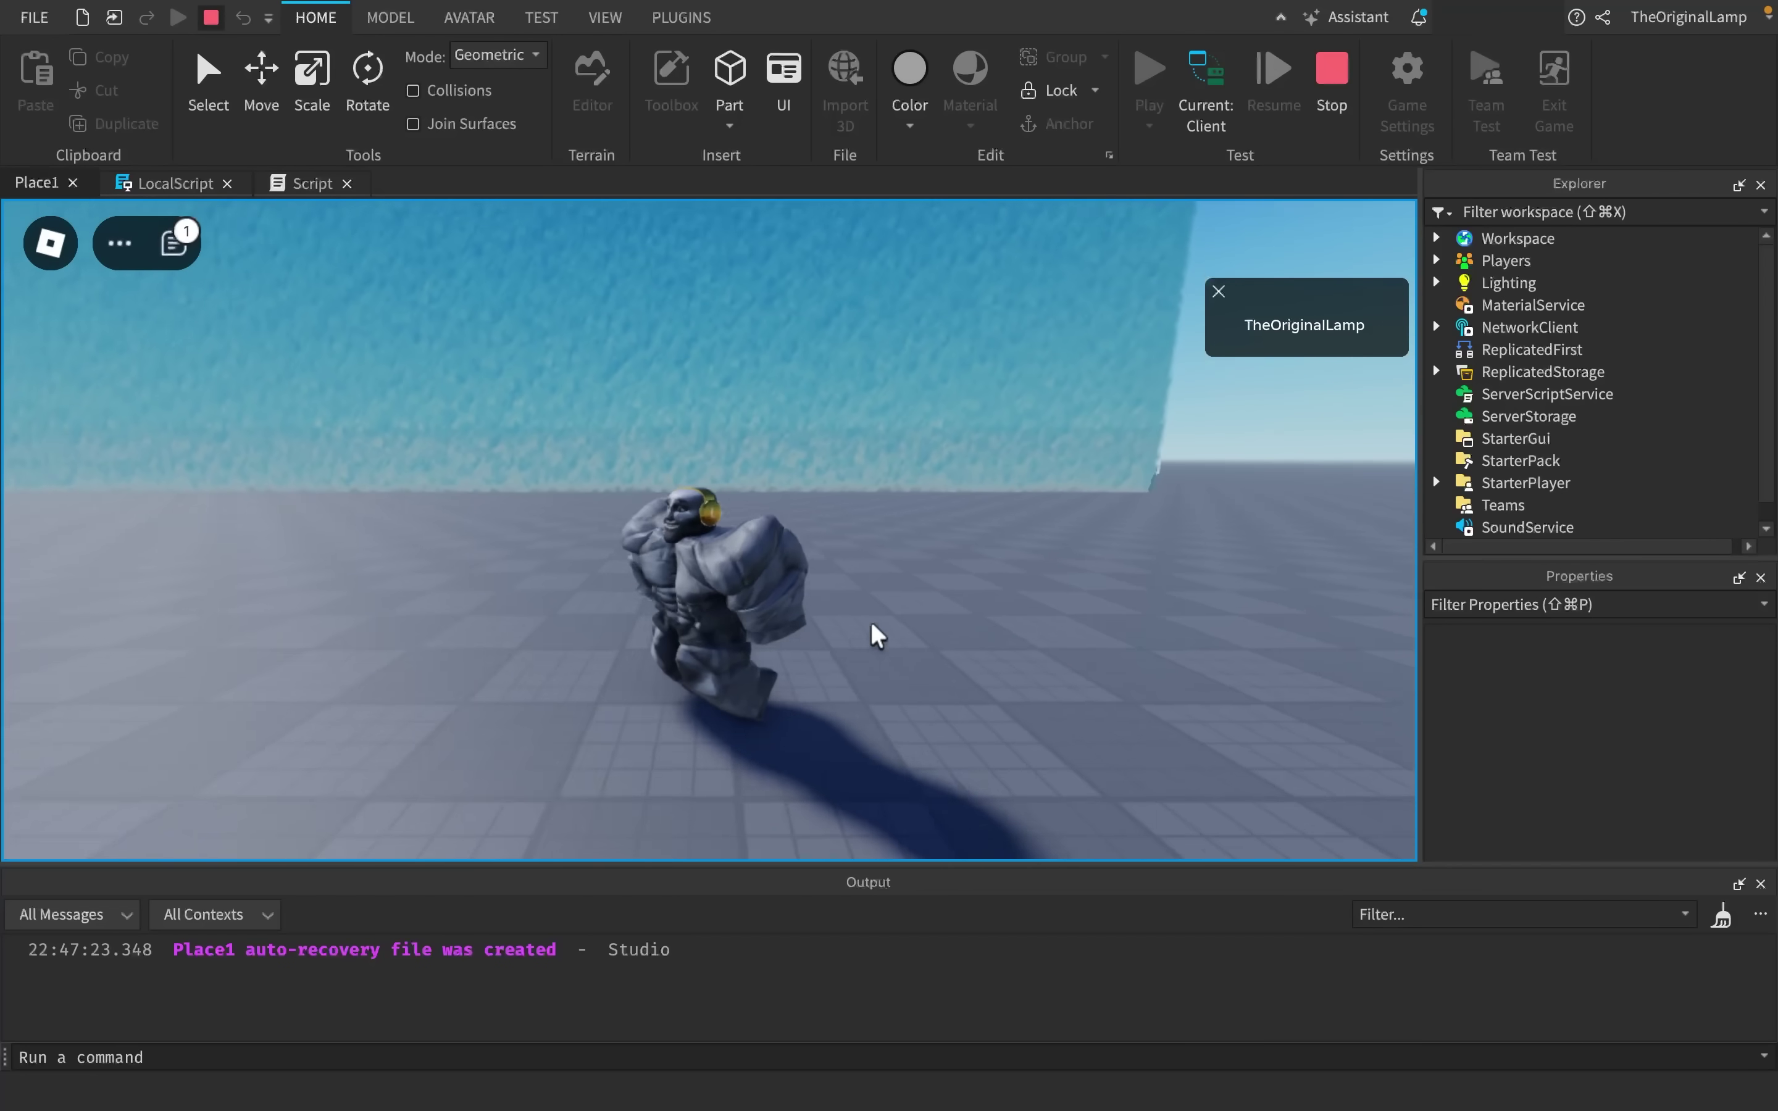
{"action": "key", "text": "w"}
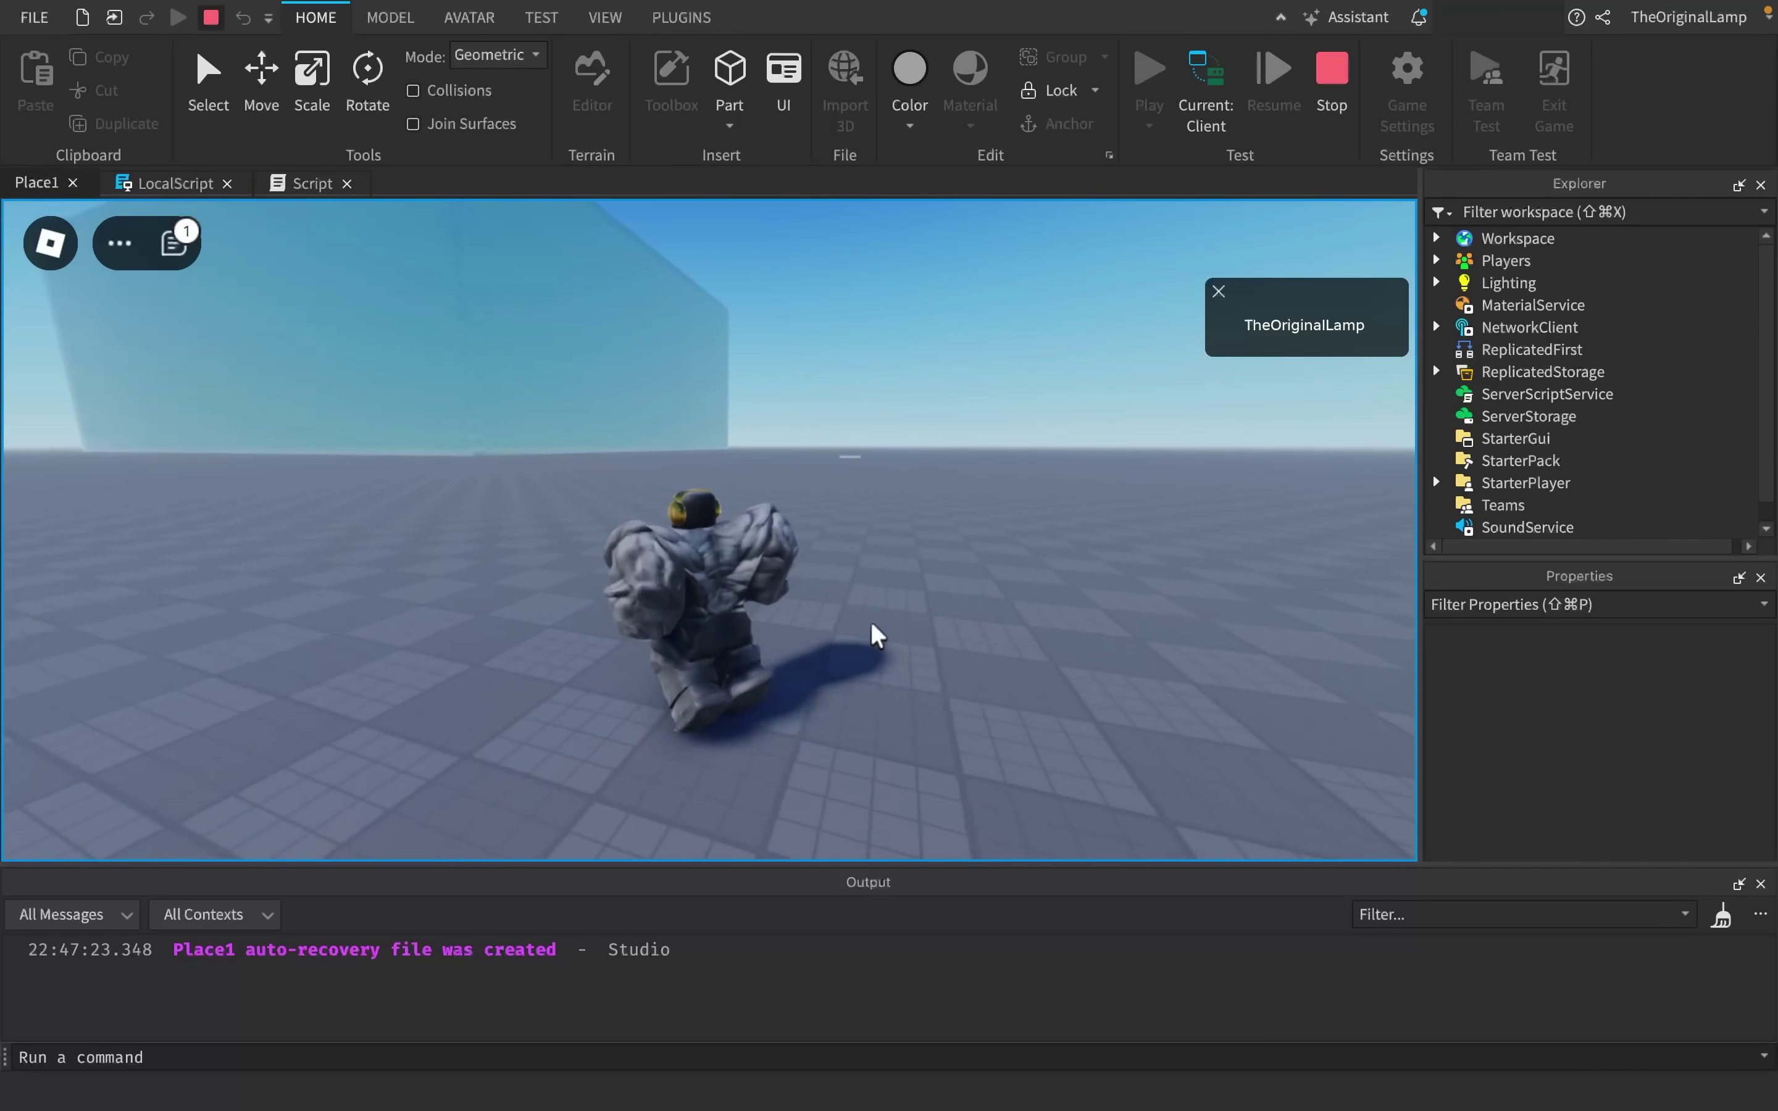
{"action": "key", "text": "space"}
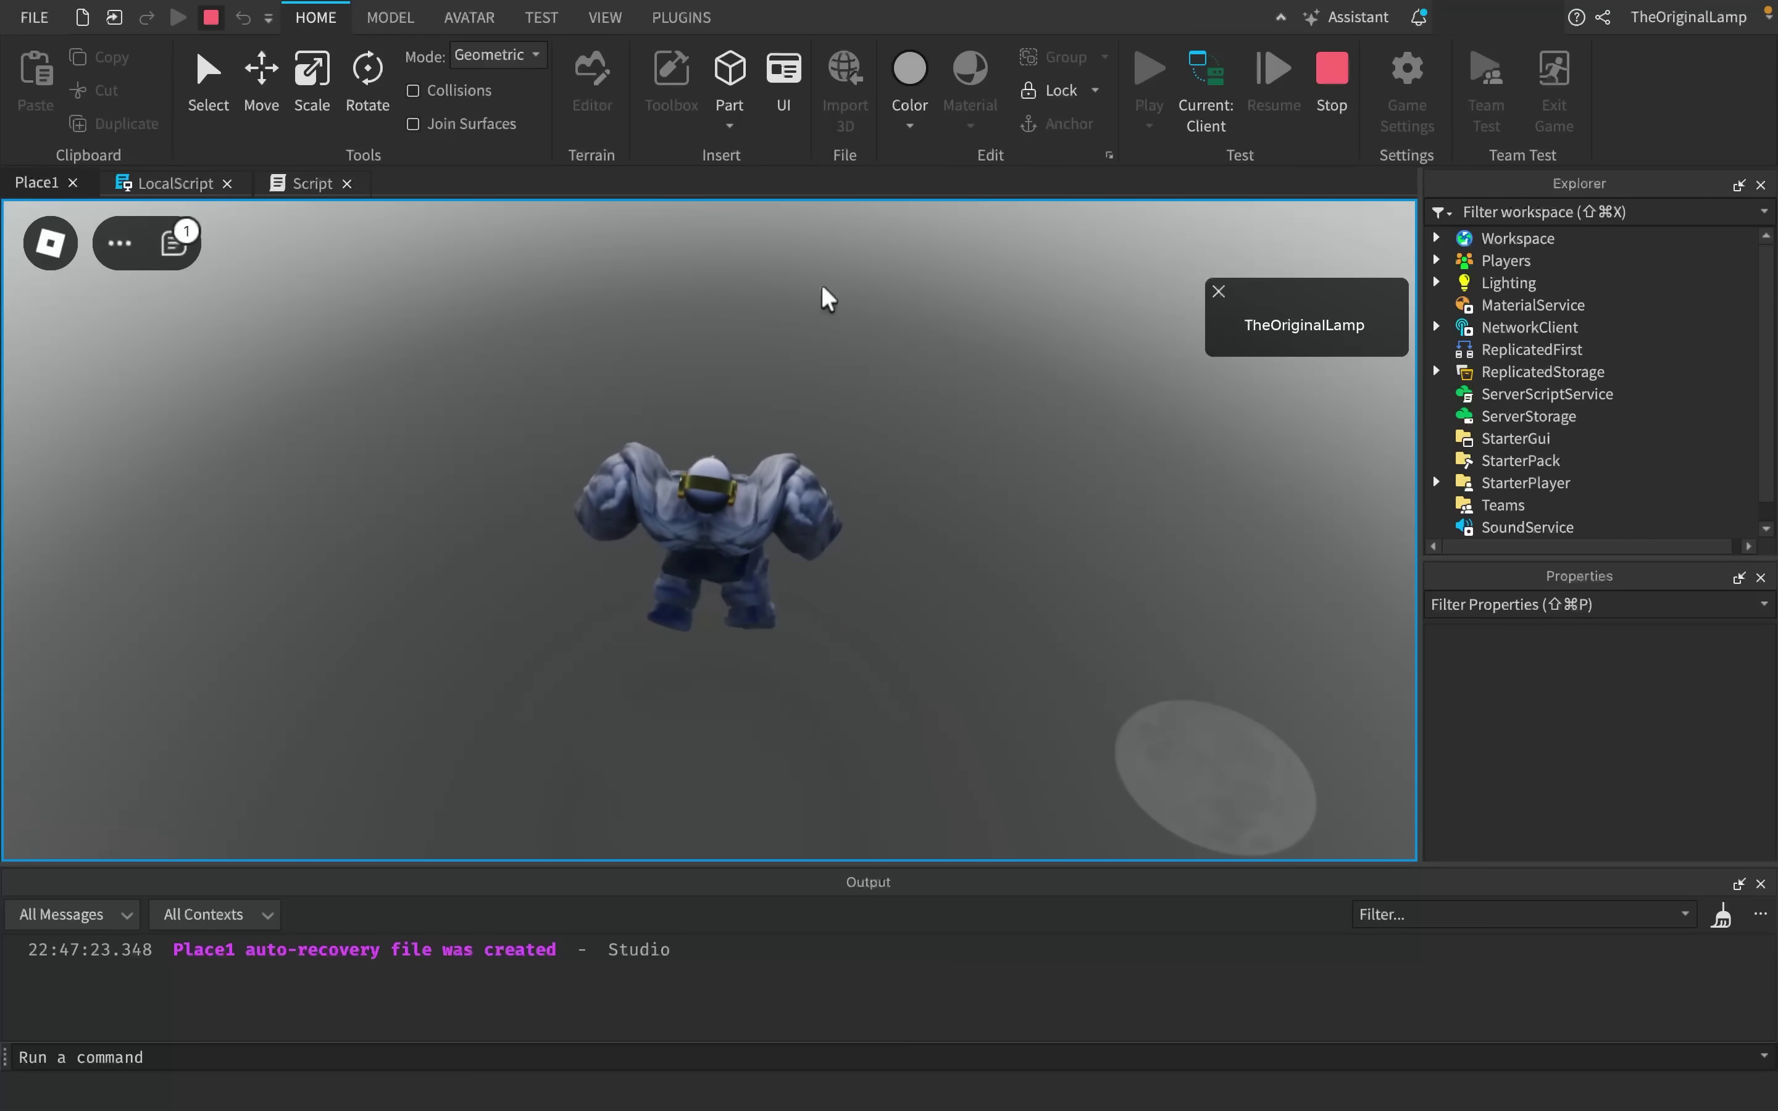
- Stop the play test, evaporate the Sea Level water volume and close the Terrain Editor
{"action": "key", "text": "shift+F5"}
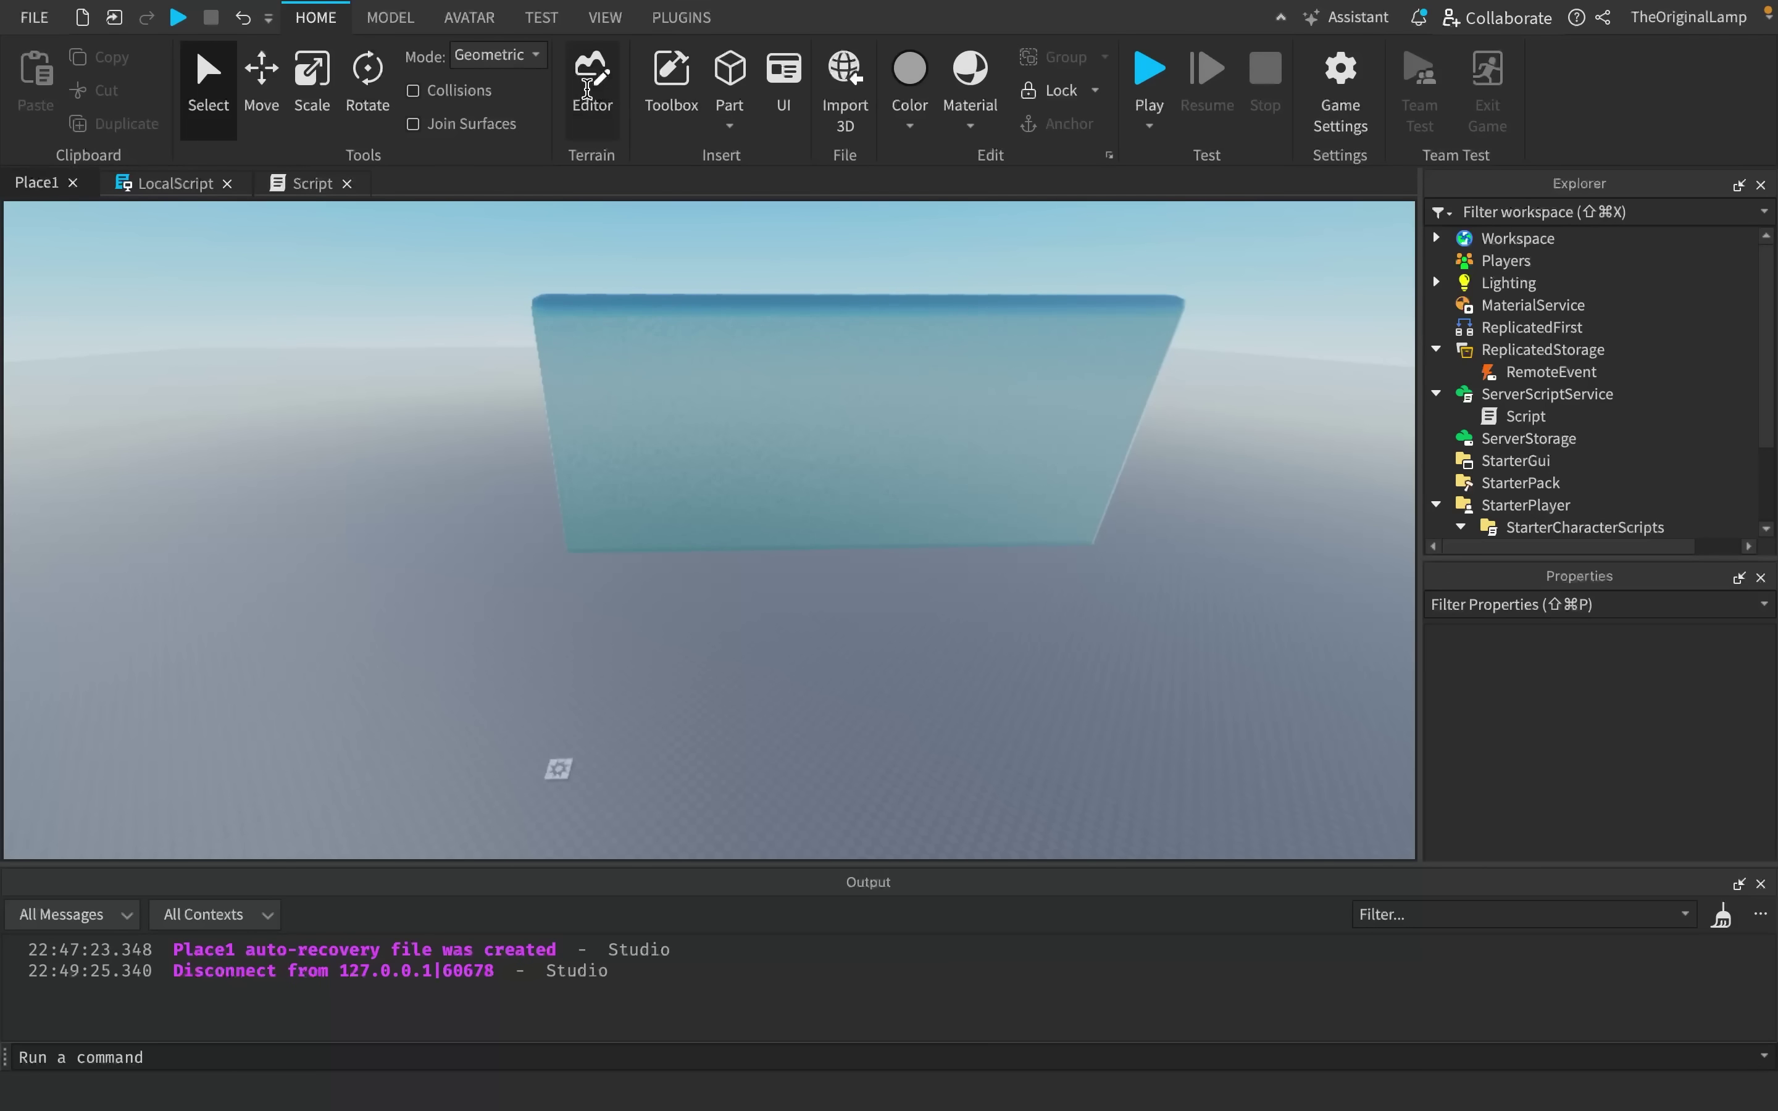
{"action": "left_click", "coordinate": [592, 82]}
{"action": "scroll", "coordinate": [206, 662], "scroll_direction": "down", "scroll_amount": 1}
{"action": "left_click", "coordinate": [232, 779]}
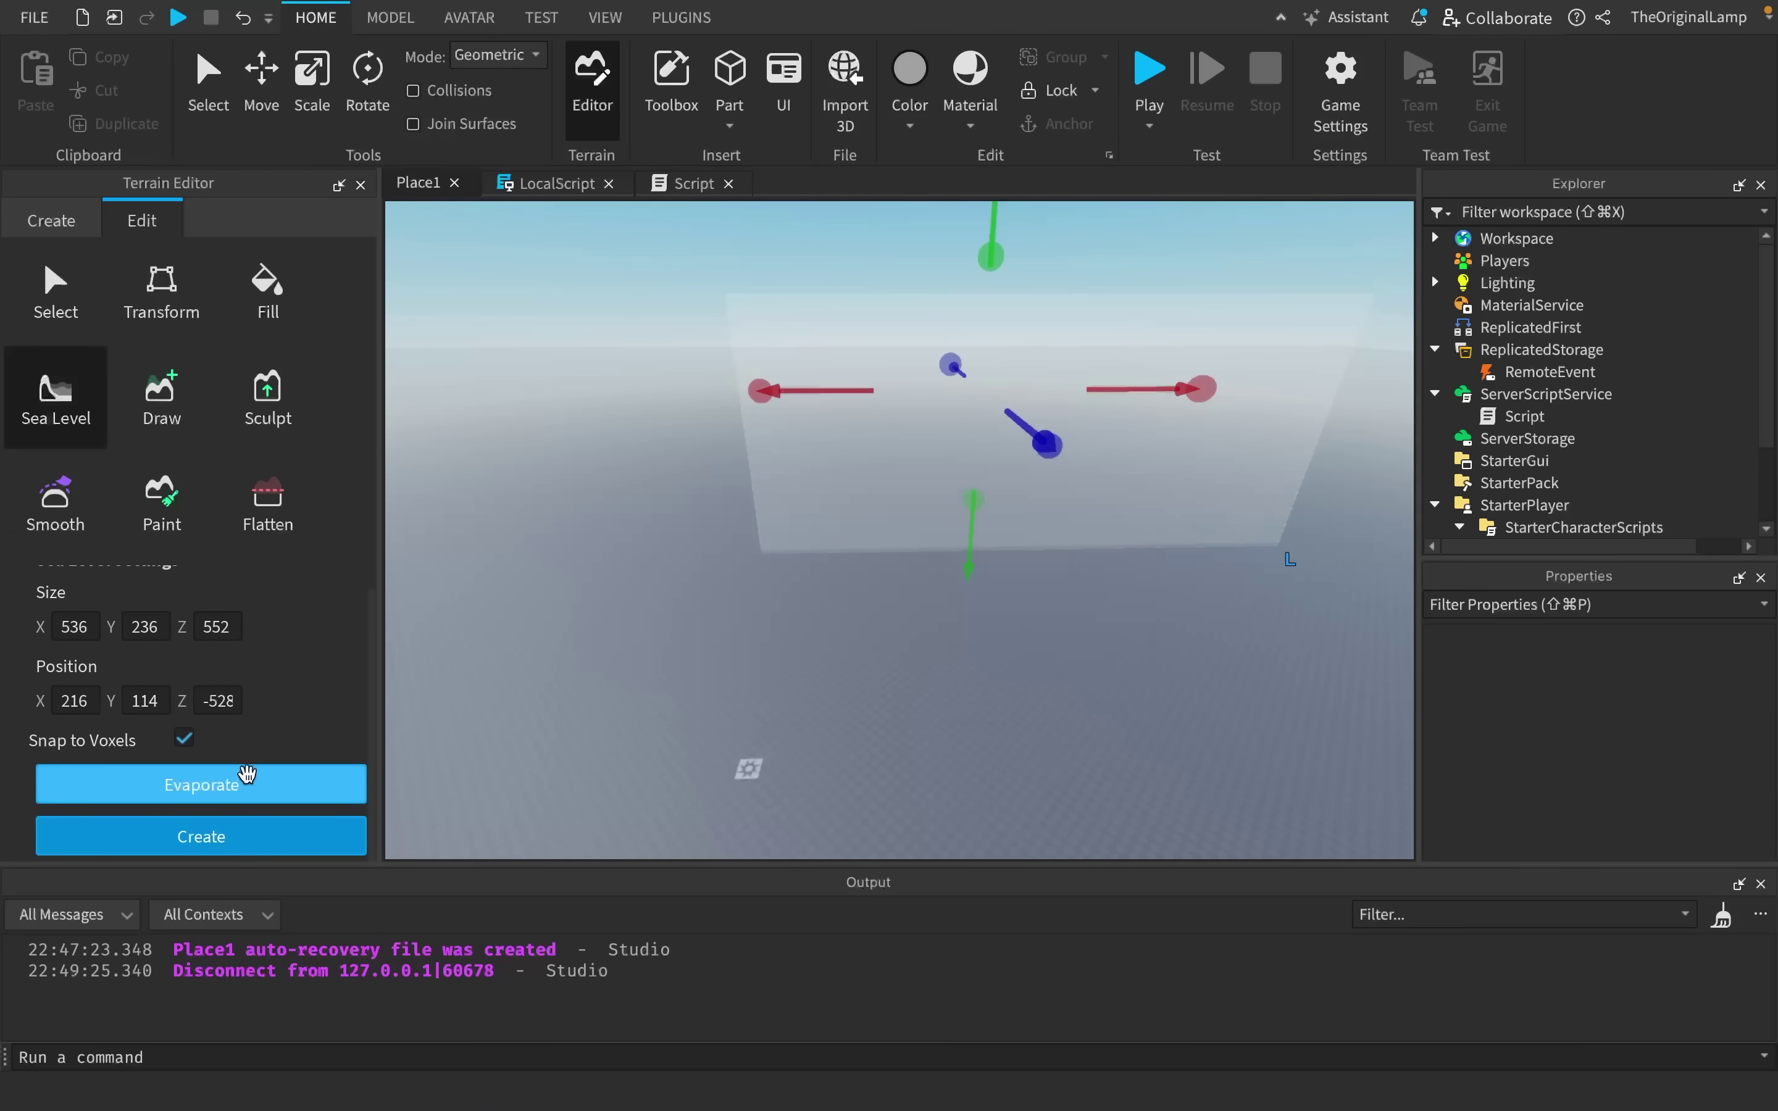
{"action": "left_click", "coordinate": [360, 186]}
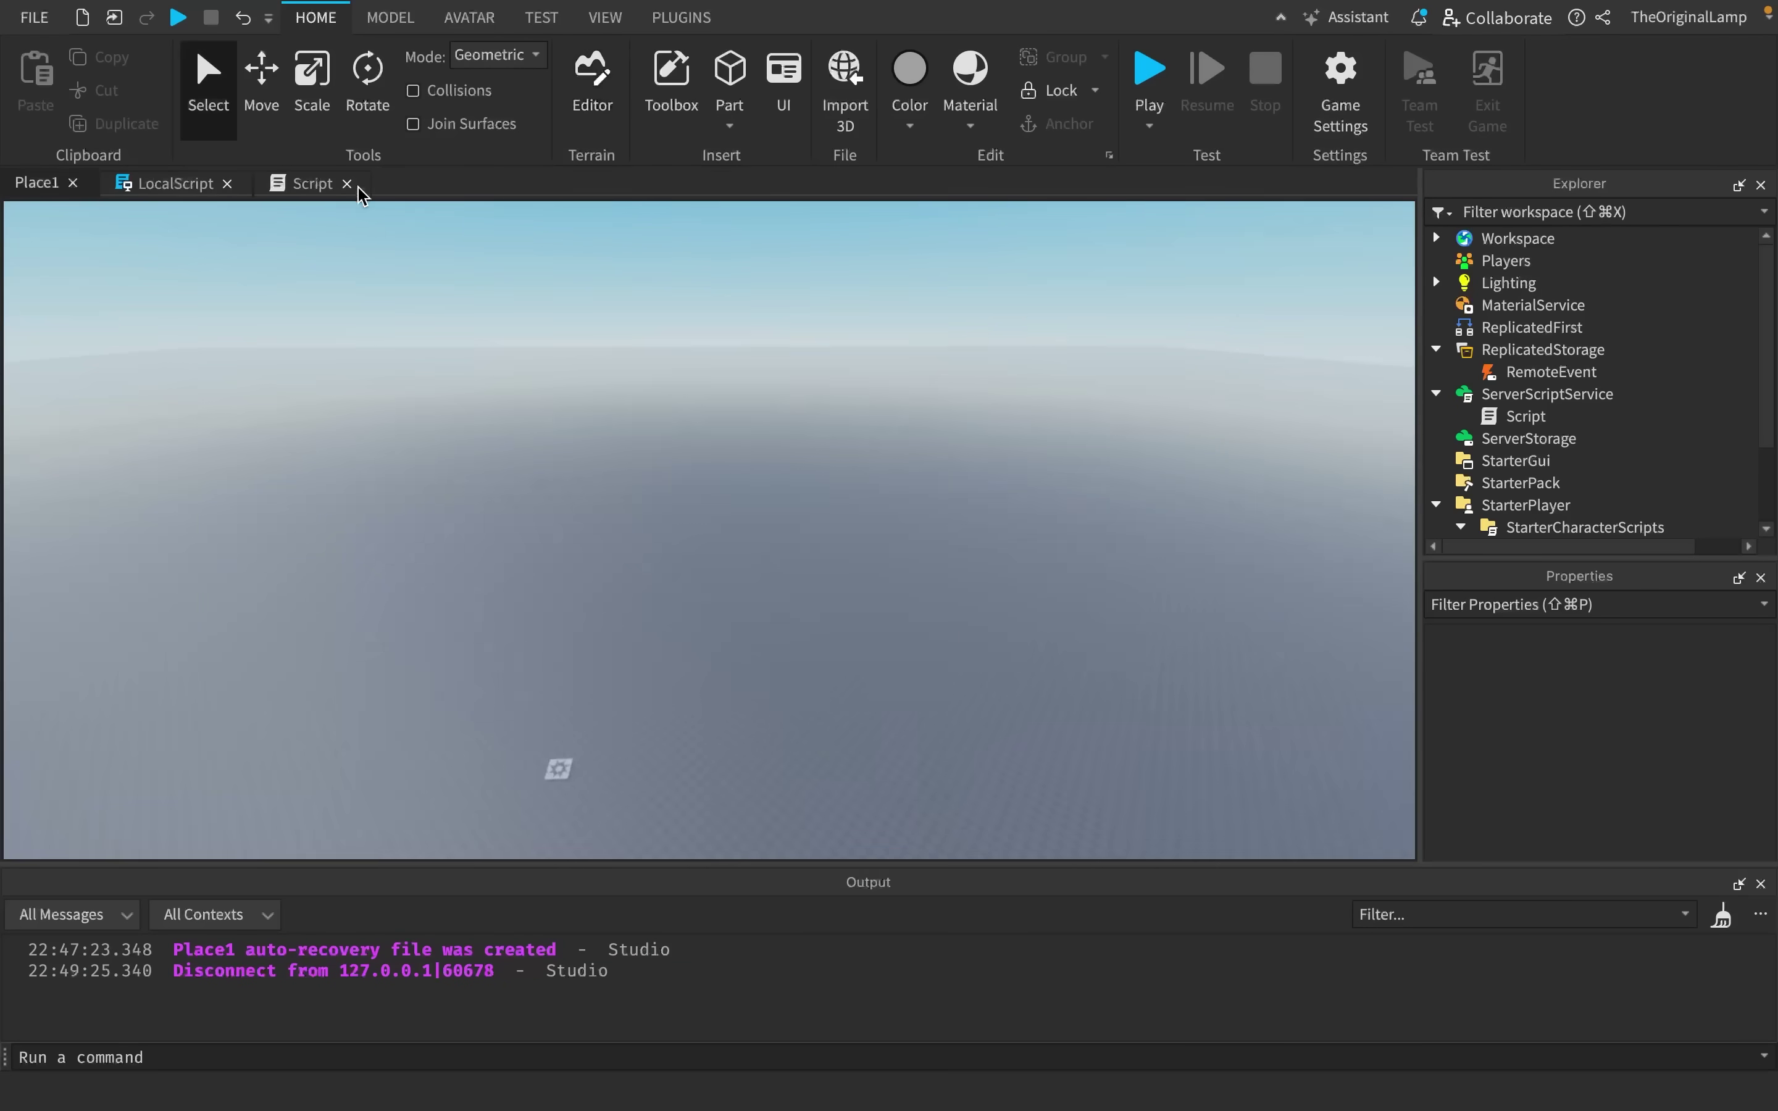
- Start a new play test and run the character back and forth on the baseplate without water
{"action": "left_click", "coordinate": [1137, 86]}
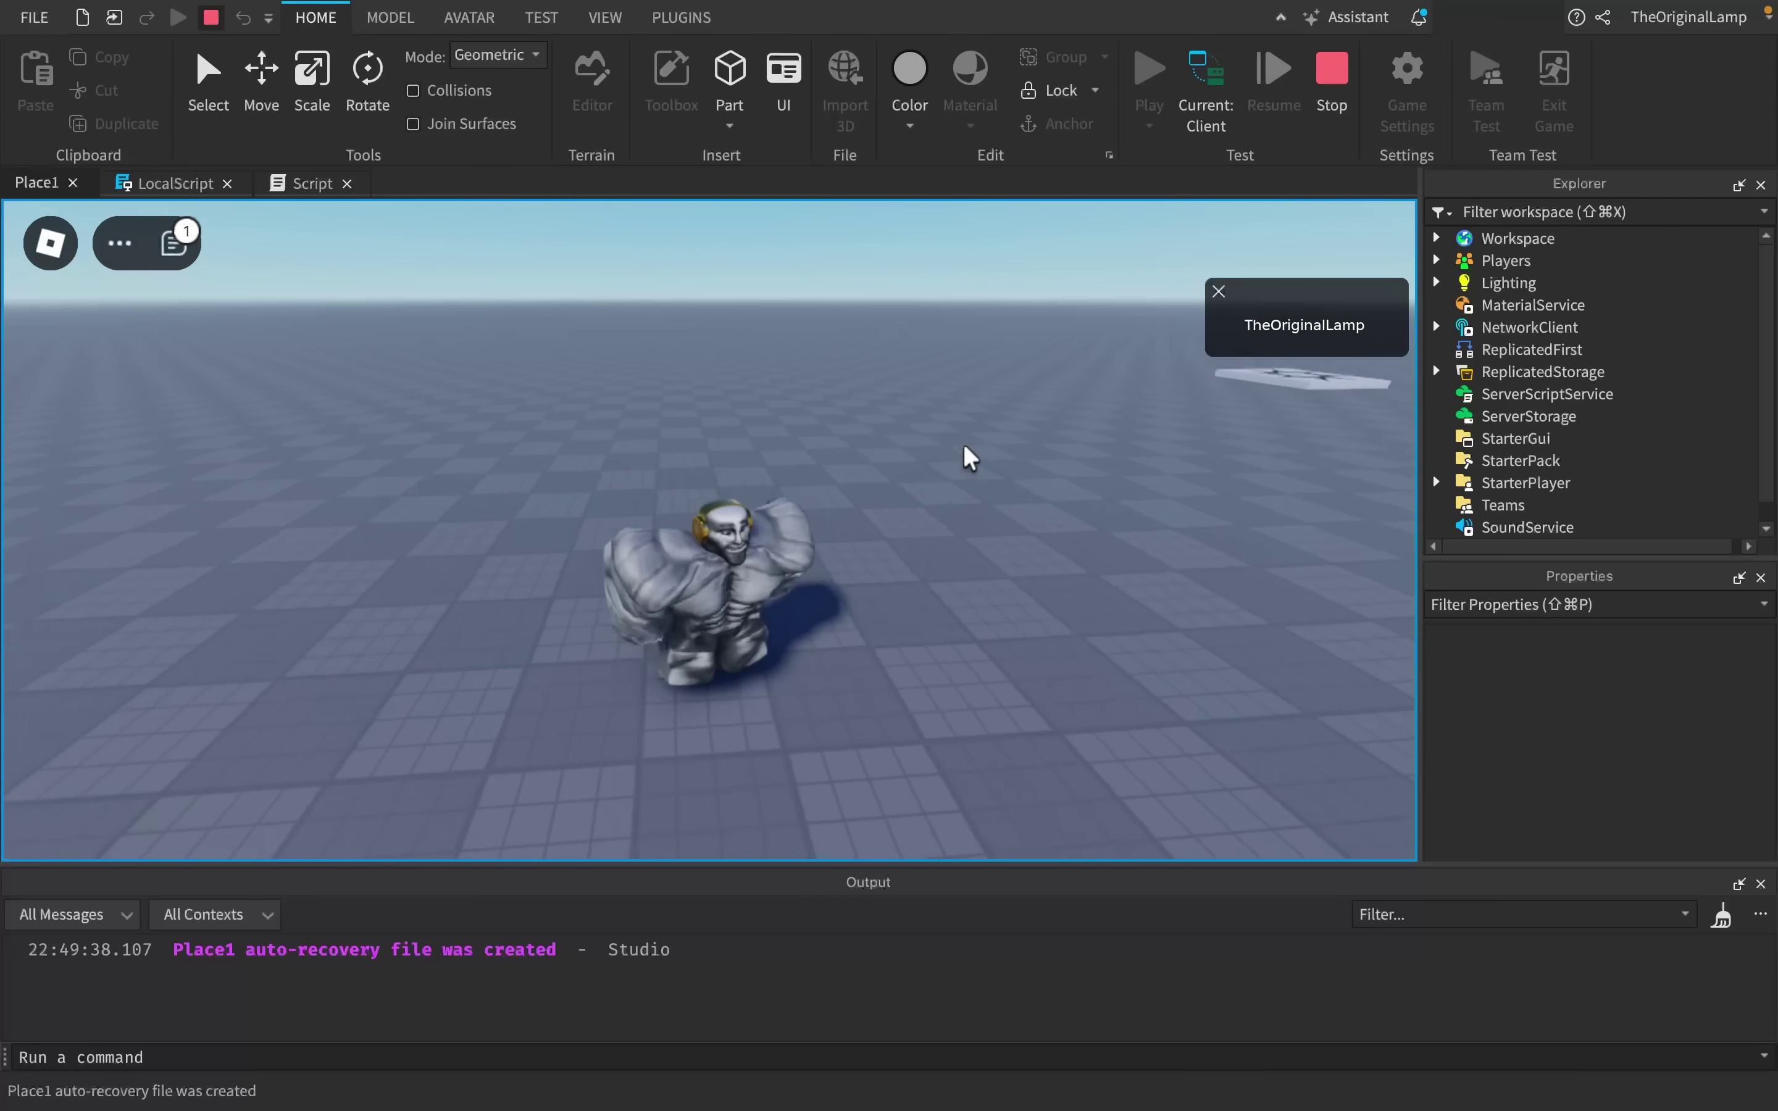
{"action": "key", "text": "d"}
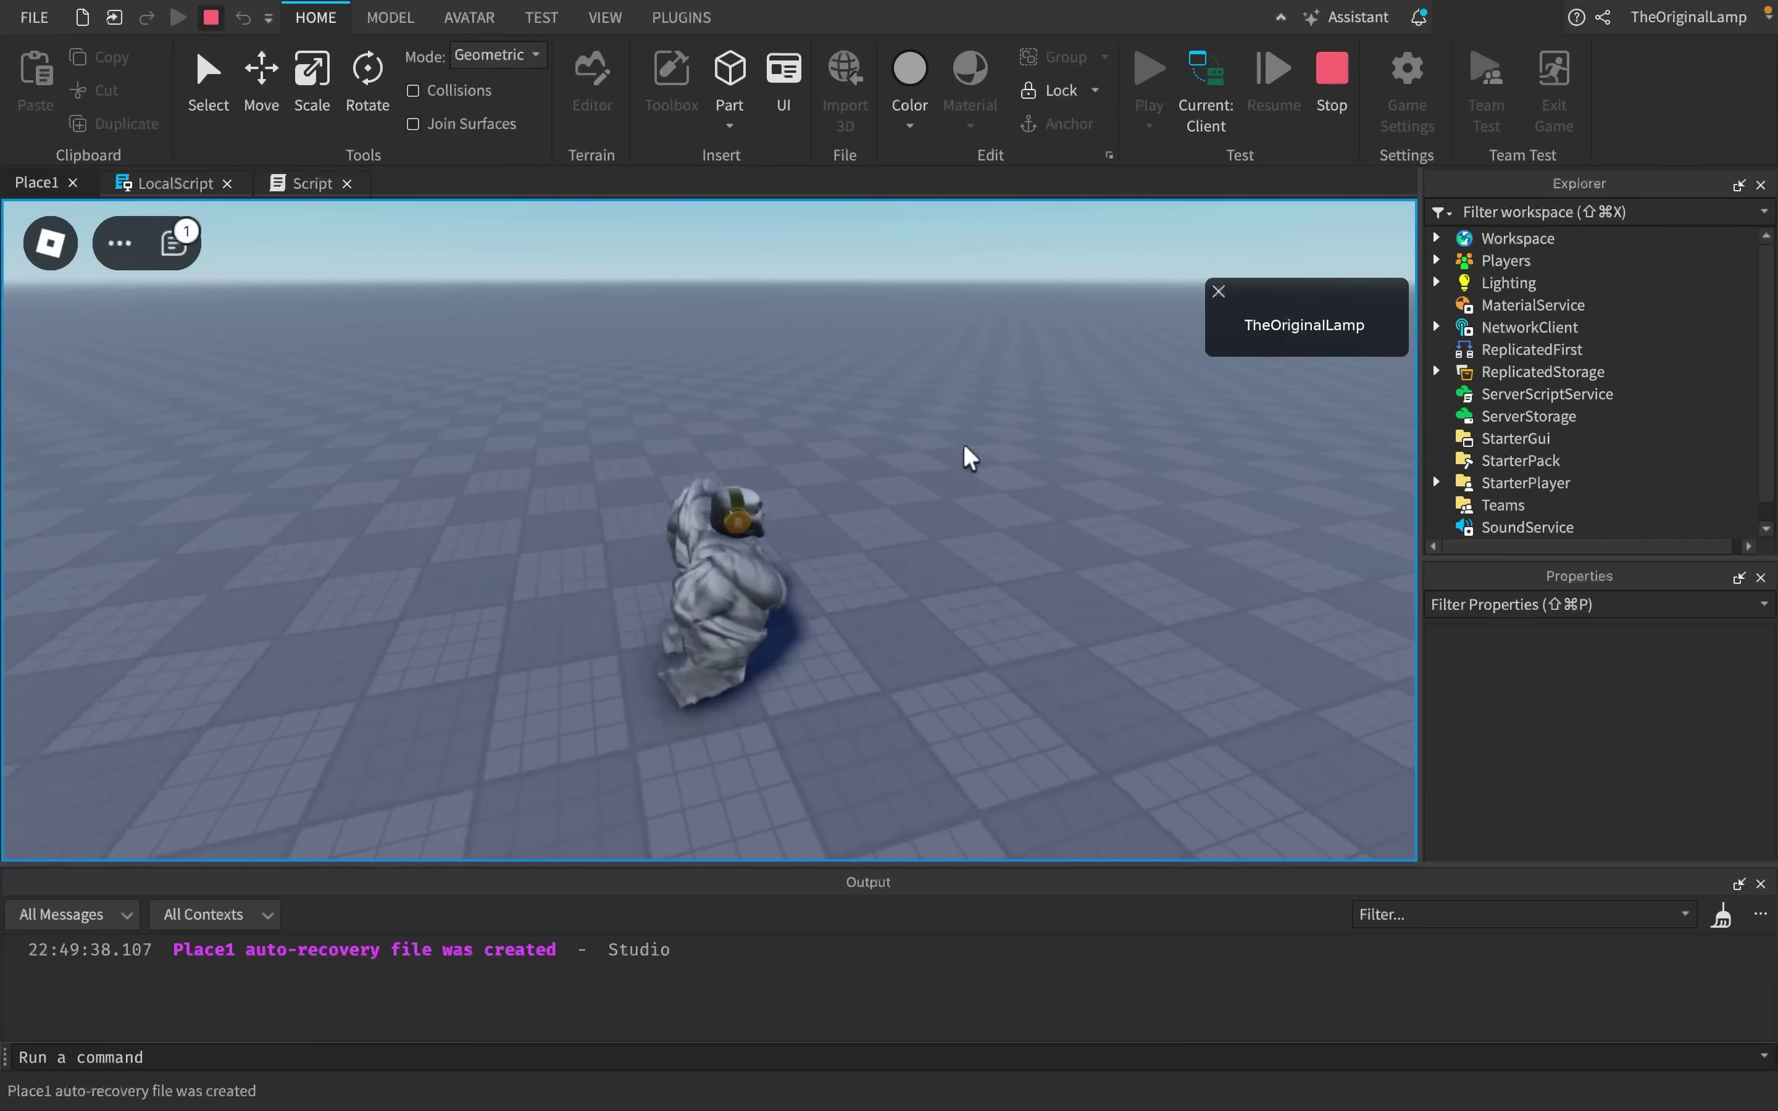
{"action": "key", "text": "a"}
{"action": "key", "text": "d"}
- Raise the volume in the in-game settings and resume play with a wider view of the character
{"action": "key", "text": "Escape"}
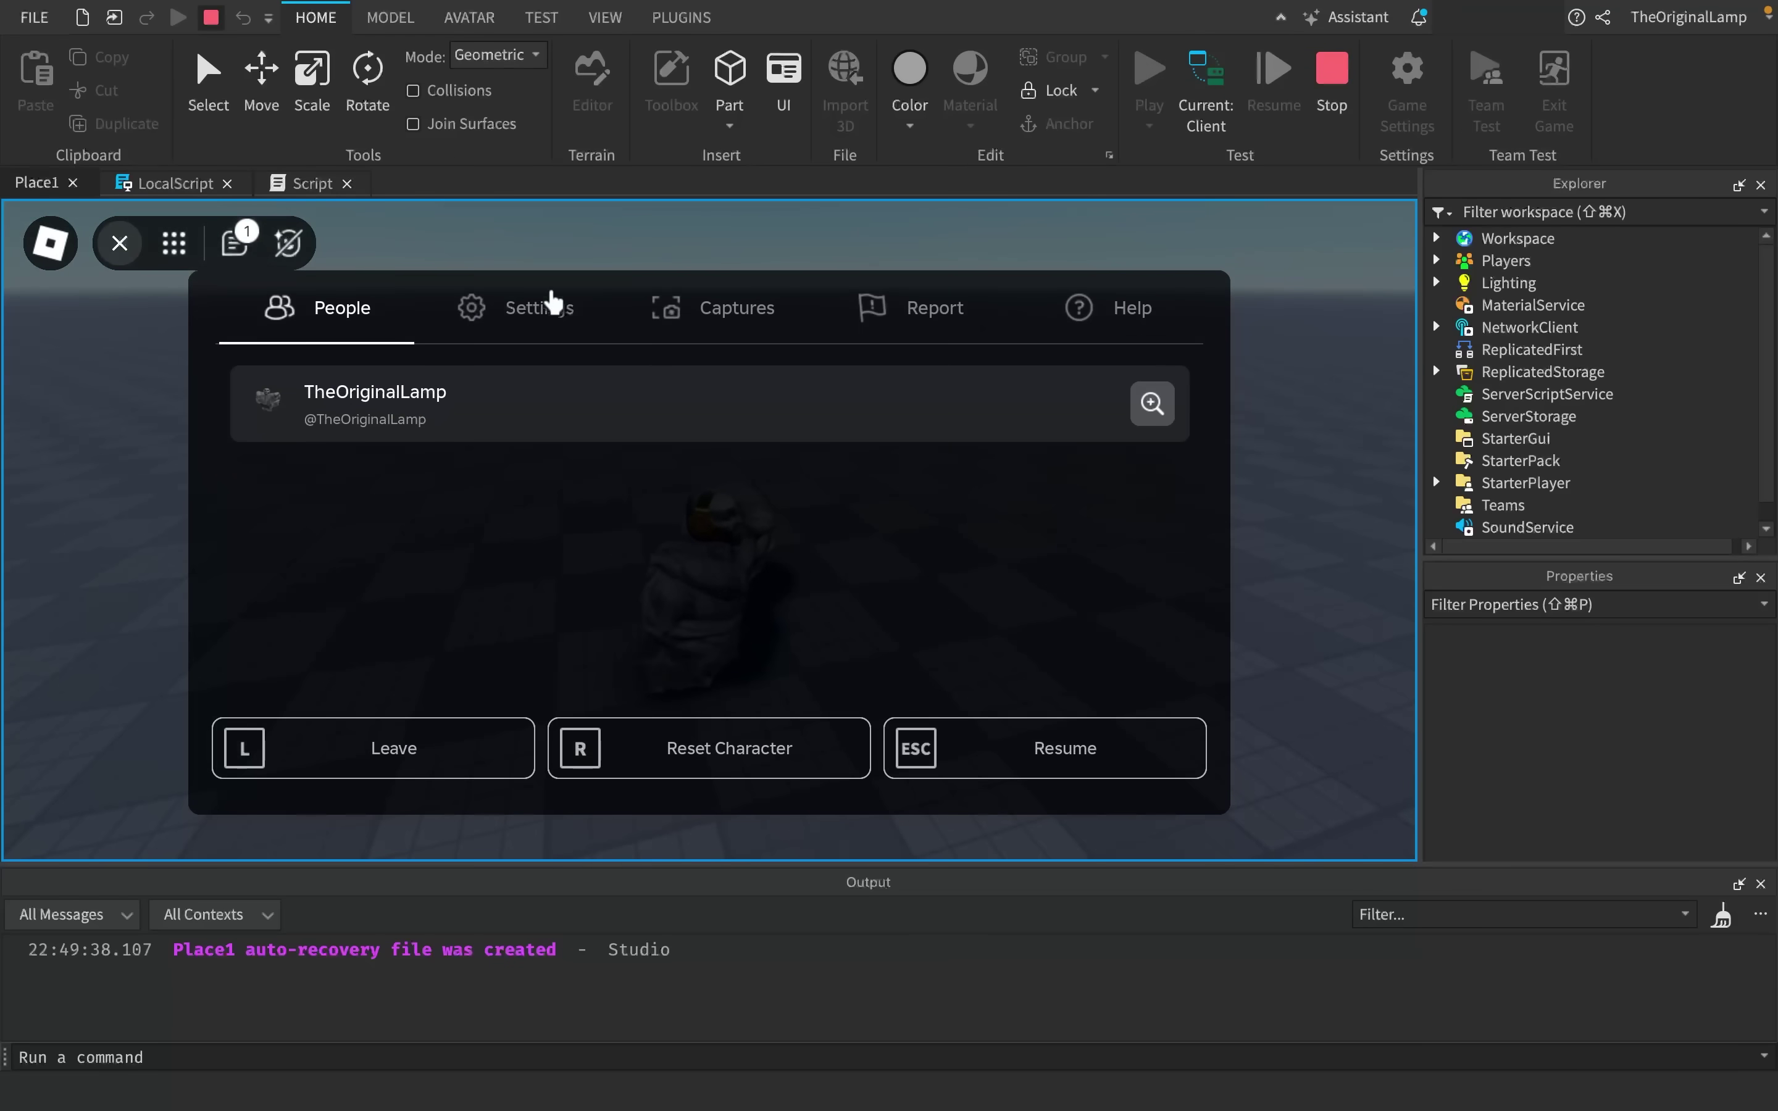
{"action": "left_click", "coordinate": [556, 303]}
{"action": "scroll", "coordinate": [777, 547], "scroll_direction": "down", "scroll_amount": 5}
{"action": "scroll", "coordinate": [779, 549], "scroll_direction": "up", "scroll_amount": 3}
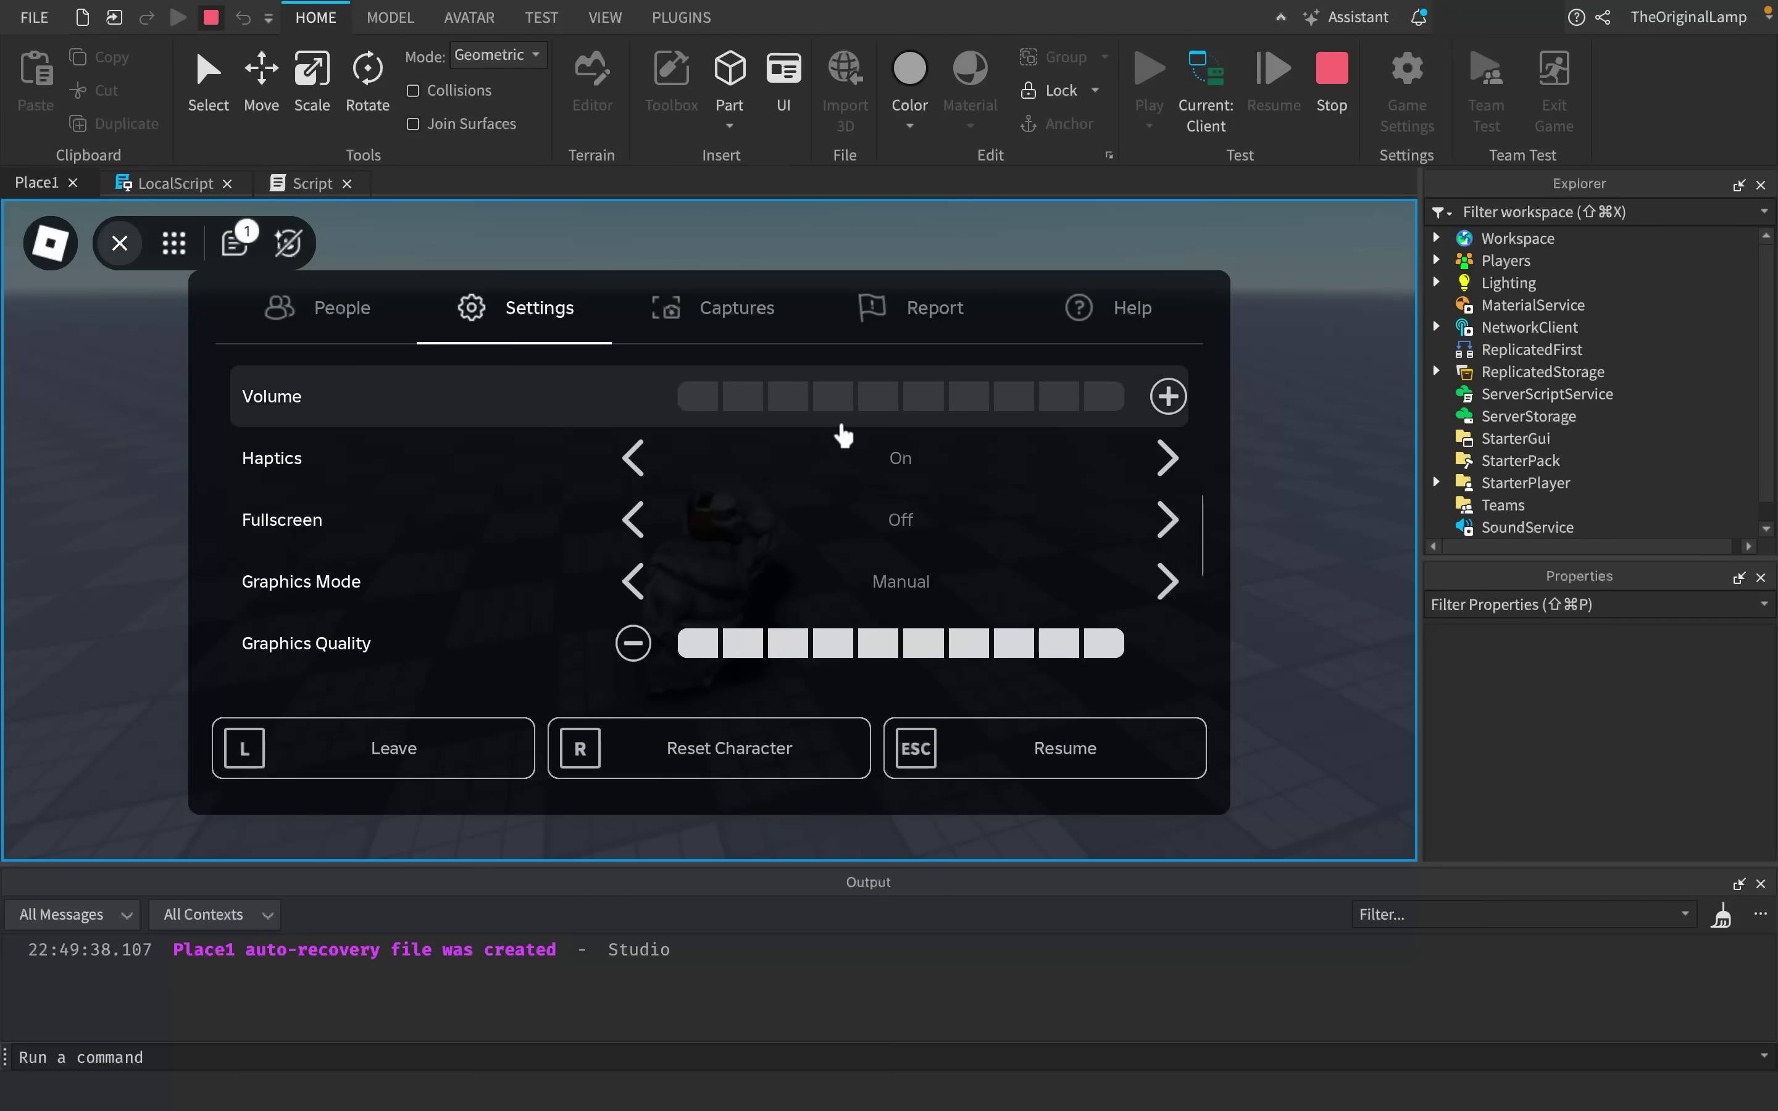
{"action": "left_click", "coordinate": [923, 397]}
{"action": "key", "text": "Escape"}
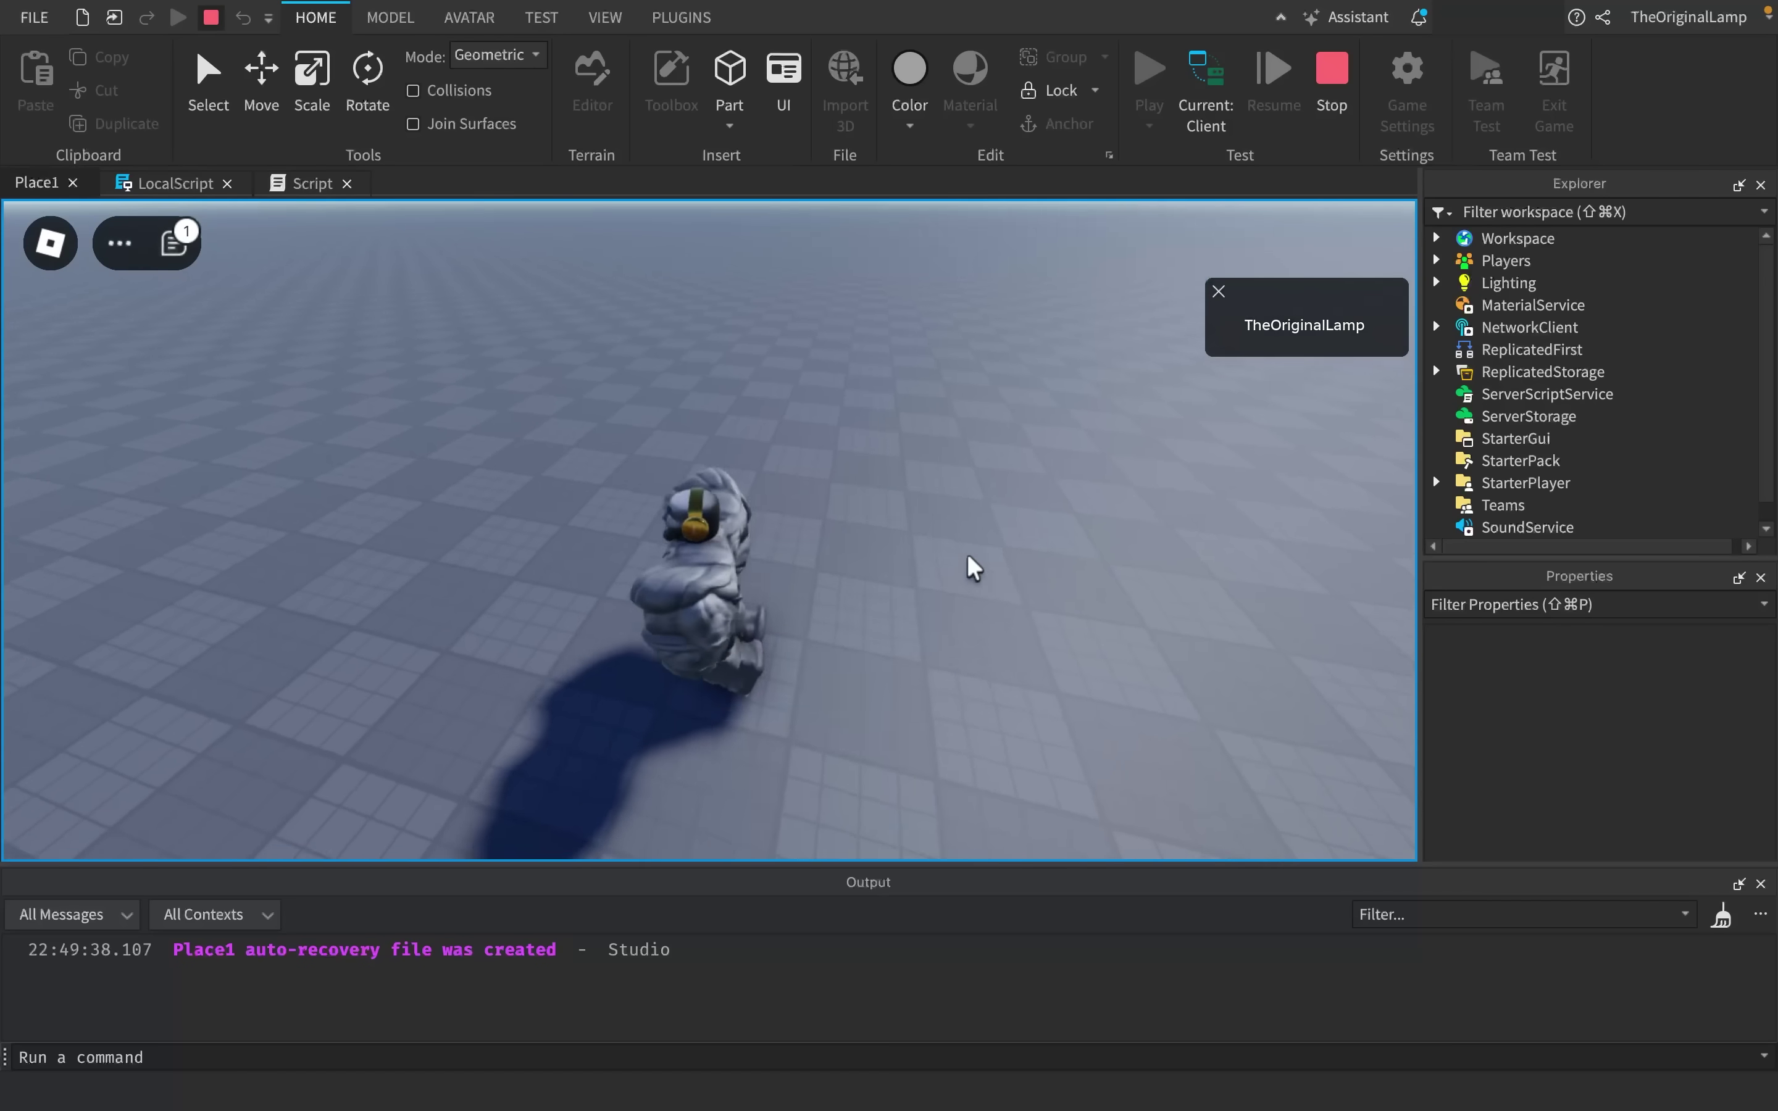
{"action": "right_click_drag", "start_coordinate": [967, 557], "coordinate": [968, 557]}
{"action": "scroll", "coordinate": [967, 557], "scroll_direction": "down", "scroll_amount": 5}
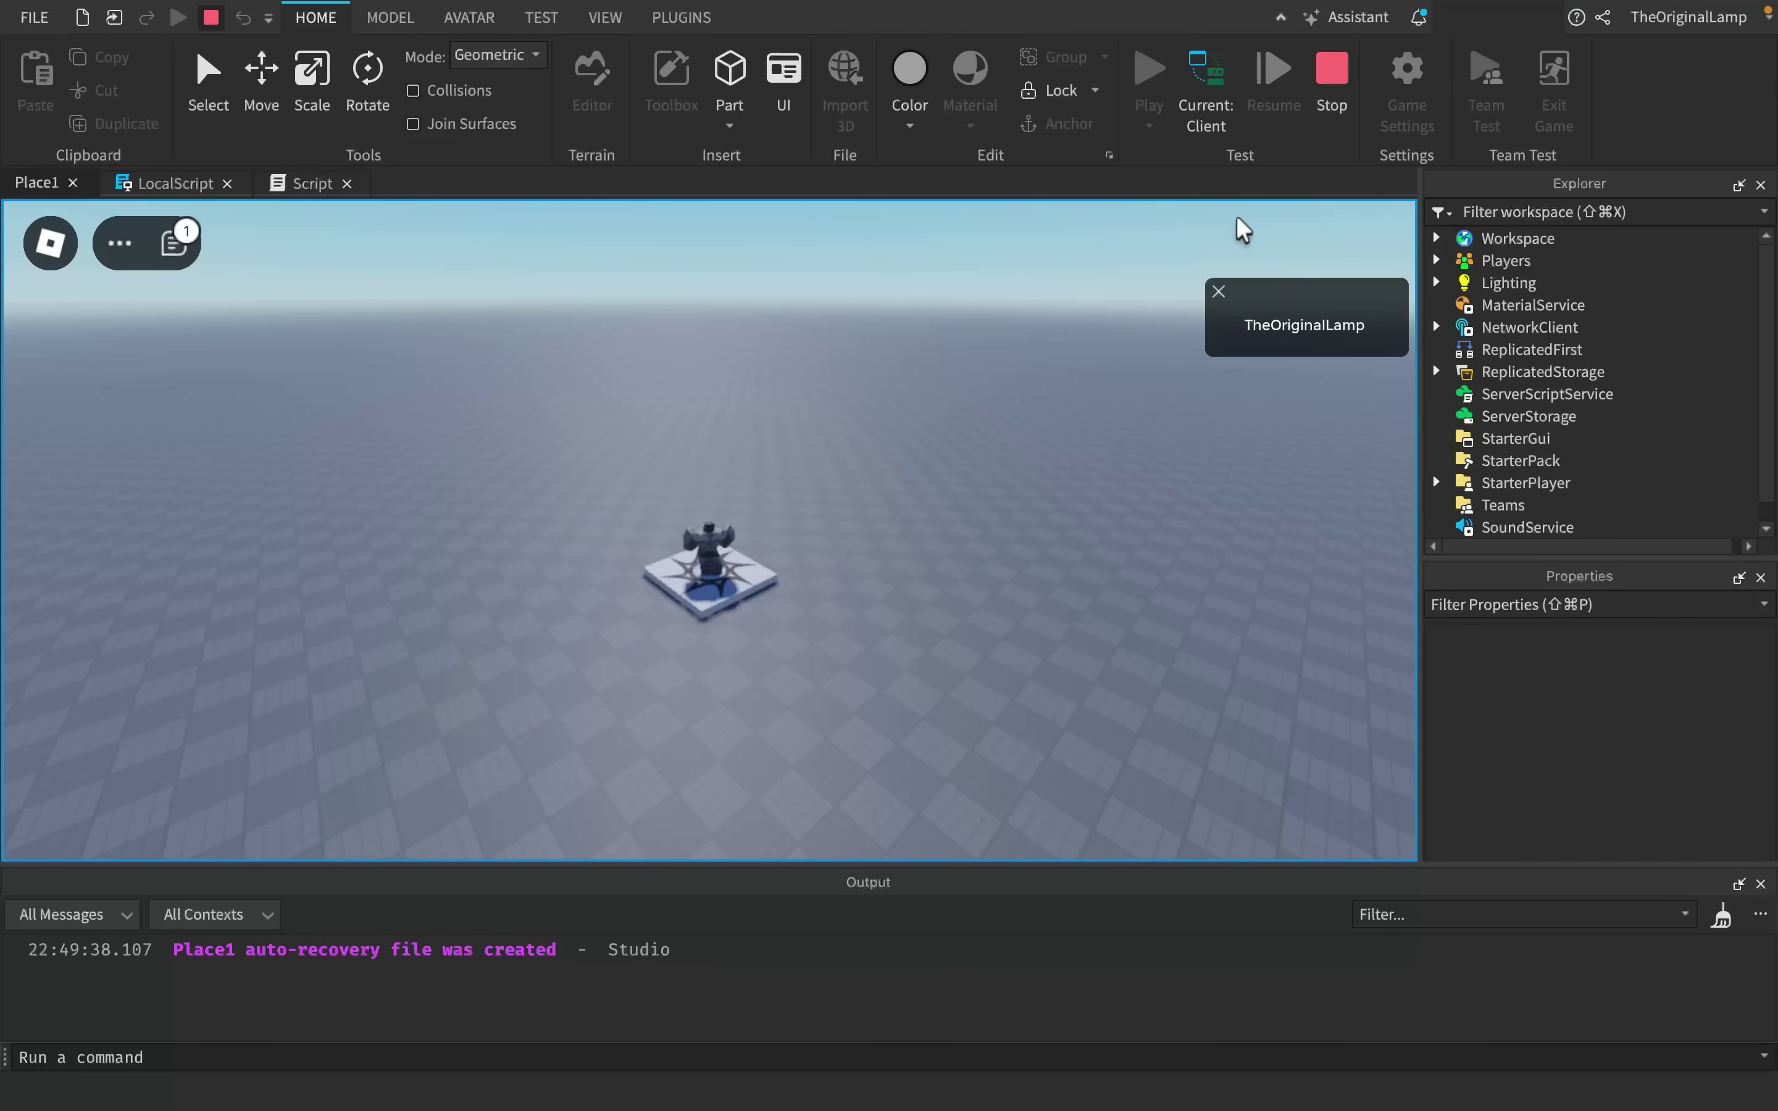
- Stop the play test and group SpawnLocation, Baseplates and Baseplate as one model
{"action": "left_click", "coordinate": [1327, 109]}
{"action": "left_click", "coordinate": [1510, 303]}
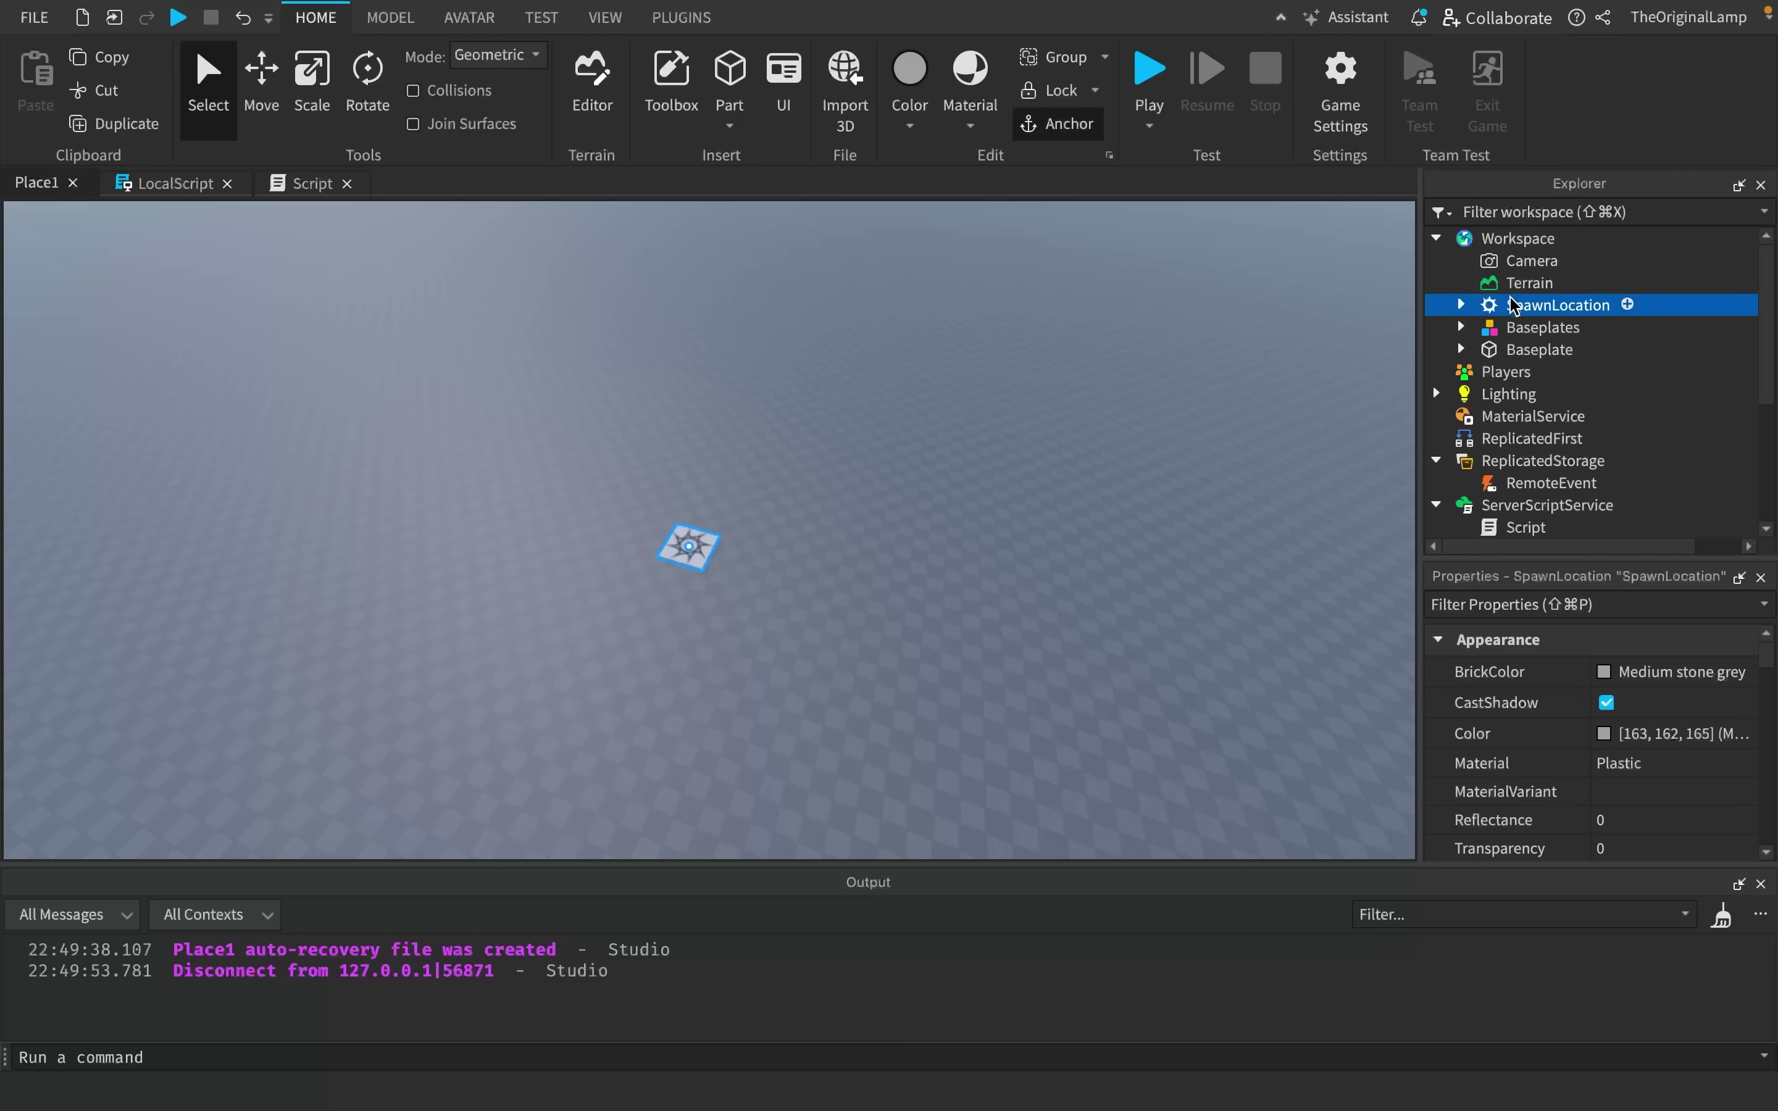
{"action": "right_click", "coordinate": [1510, 349]}
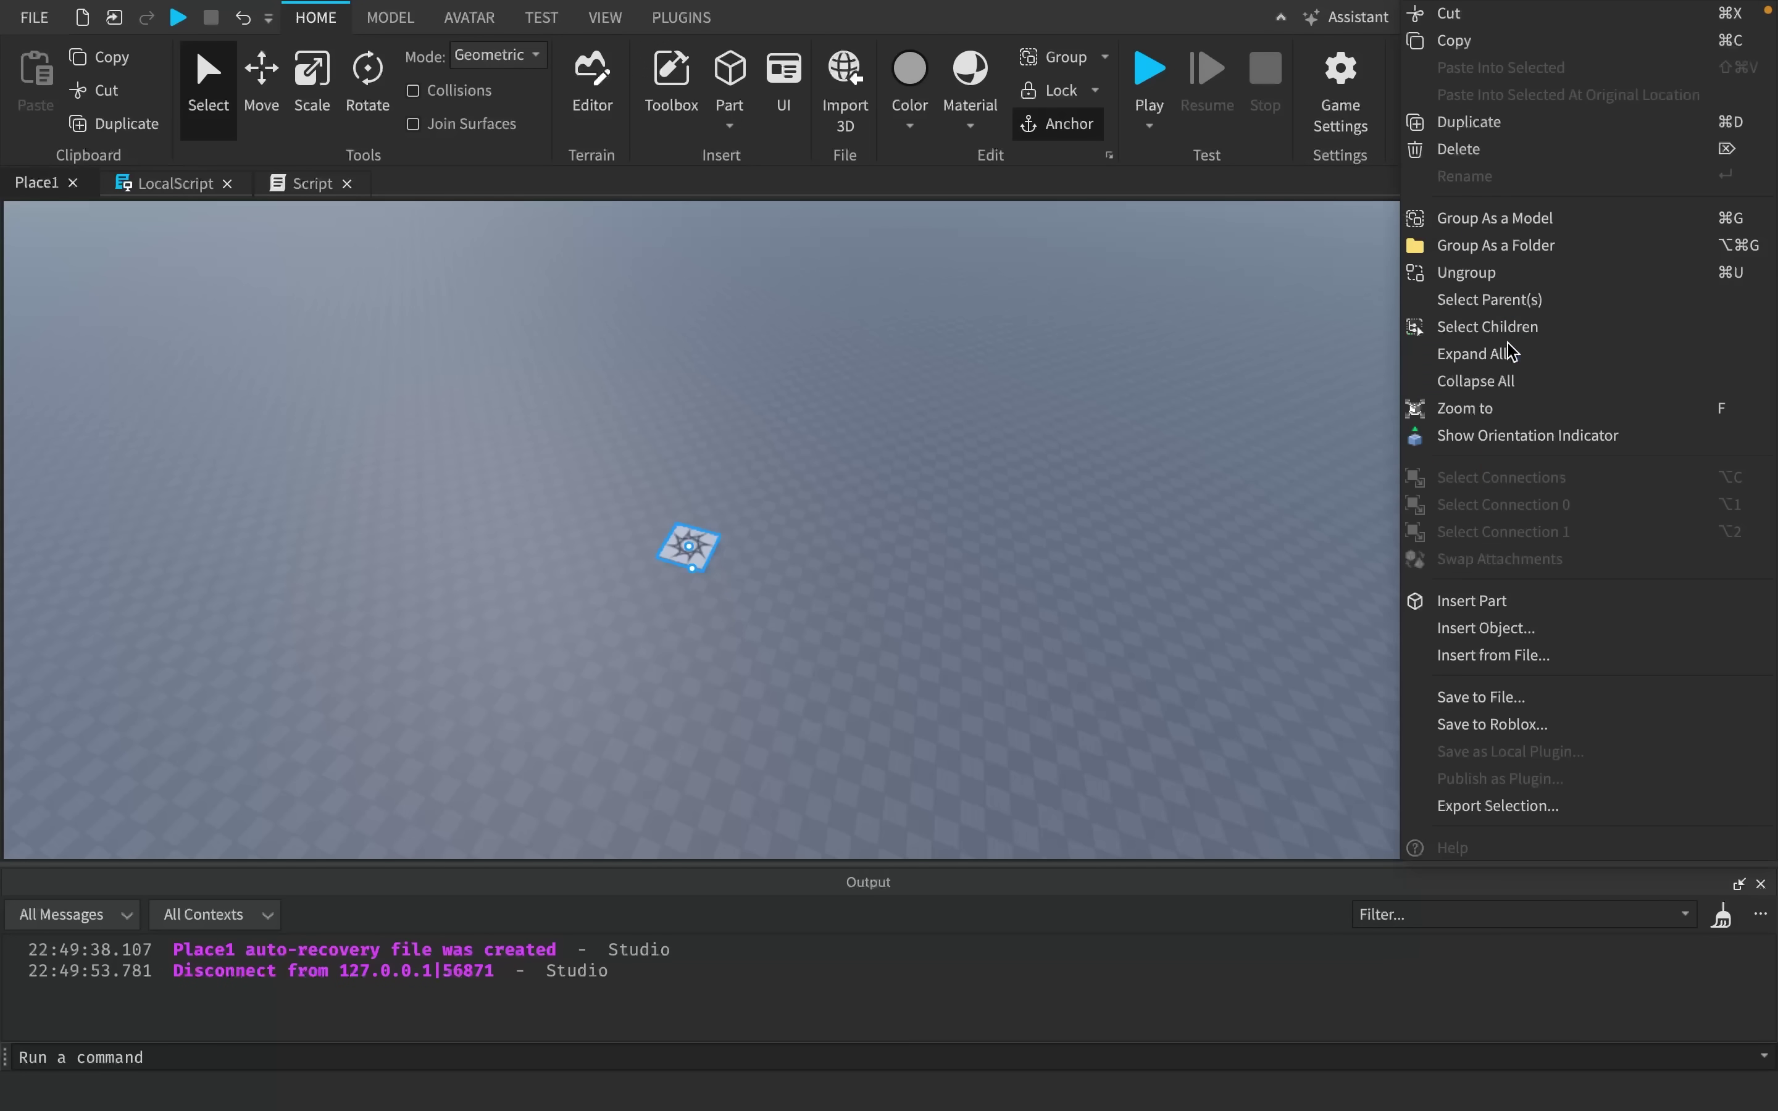
{"action": "left_click", "coordinate": [1497, 228]}
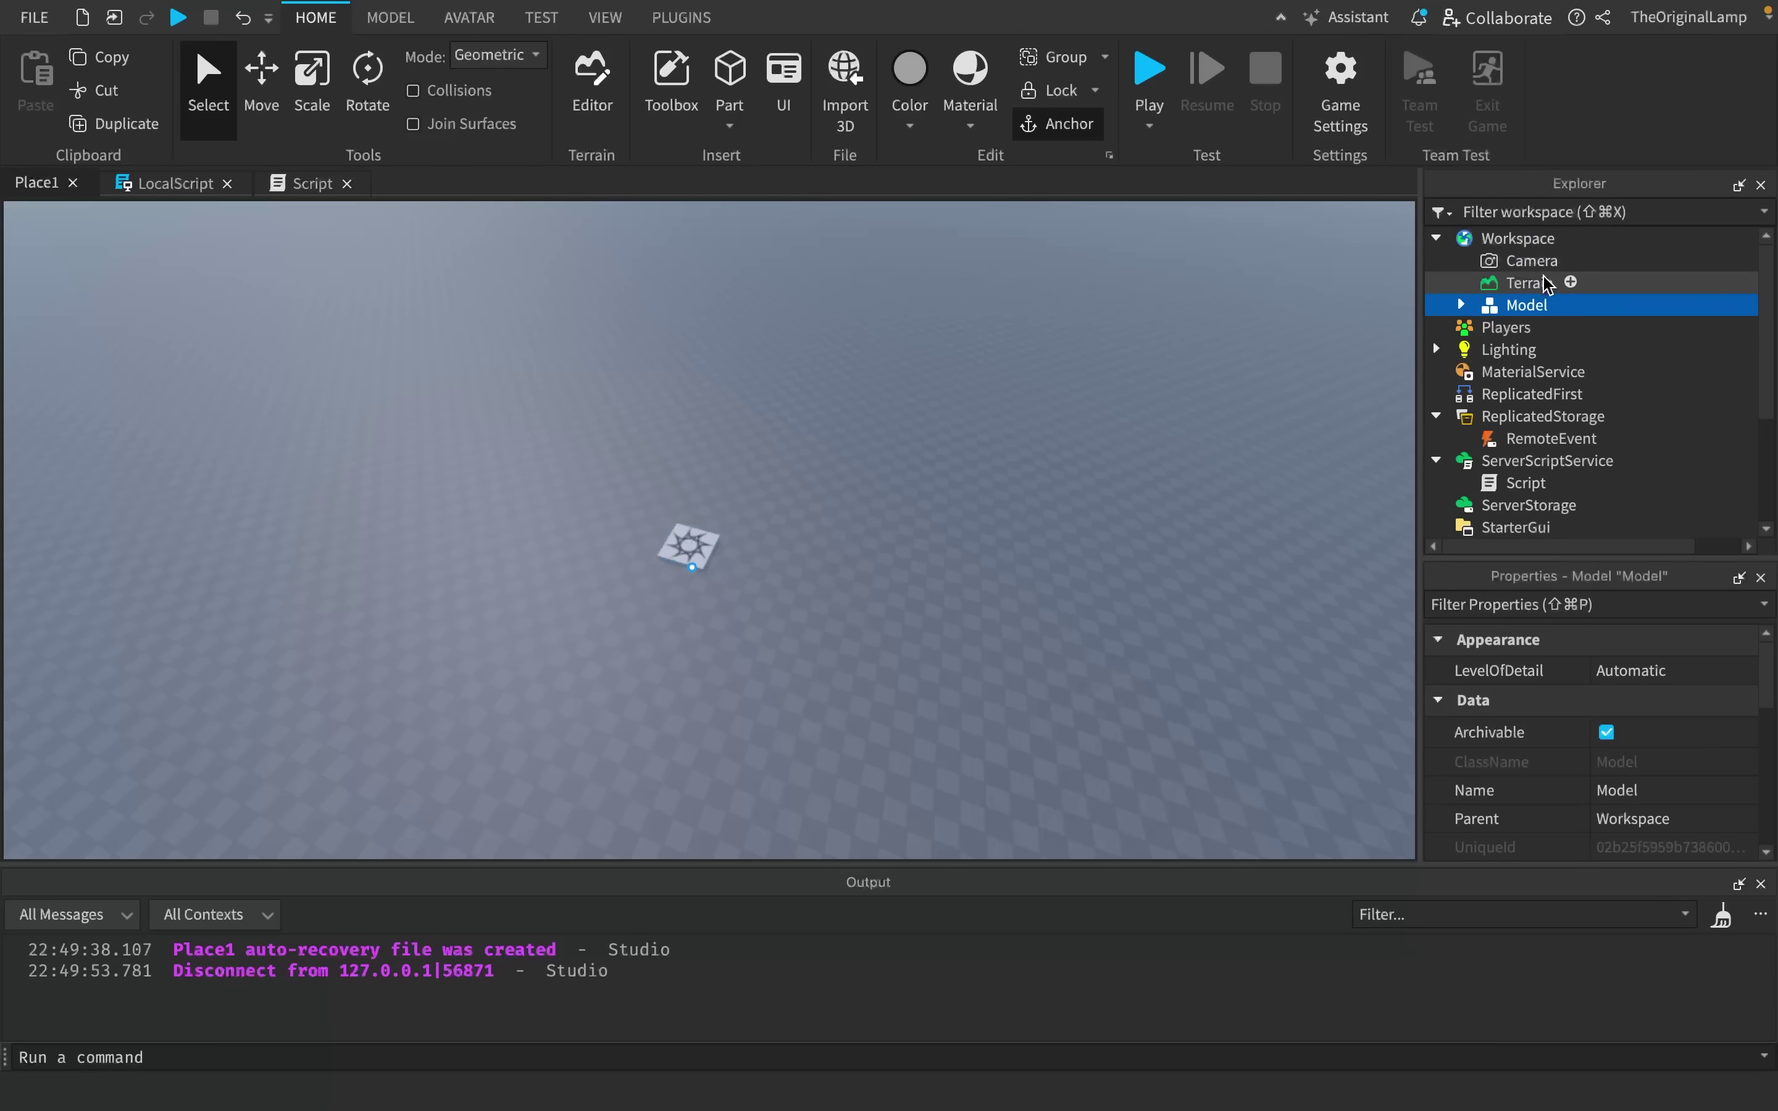
- Set the Y value of the model's origin position to 1000000
{"action": "scroll", "coordinate": [1641, 722], "scroll_direction": "down", "scroll_amount": 3}
{"action": "scroll", "coordinate": [1640, 722], "scroll_direction": "down", "scroll_amount": 1}
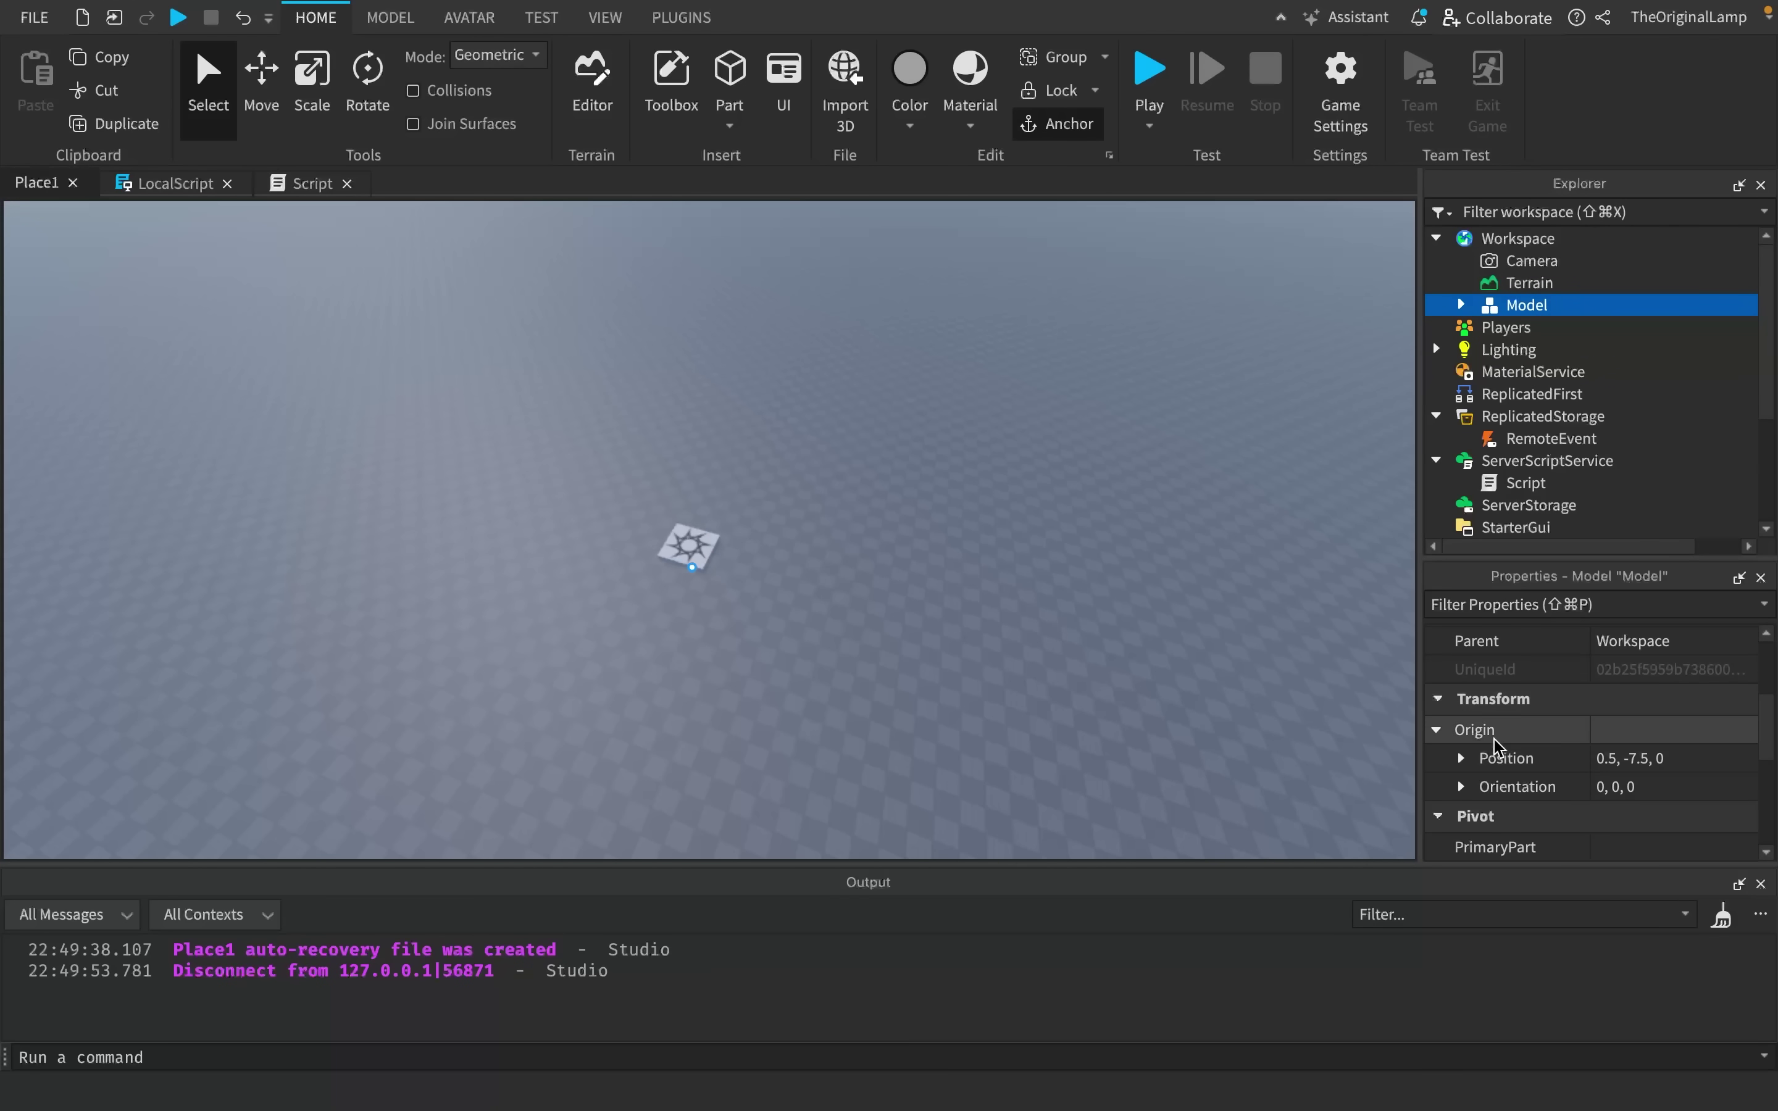
{"action": "left_click", "coordinate": [1461, 757]}
{"action": "scroll", "coordinate": [1466, 758], "scroll_direction": "down", "scroll_amount": 1}
{"action": "left_click", "coordinate": [1659, 788]}
{"action": "type", "text": "1000"}
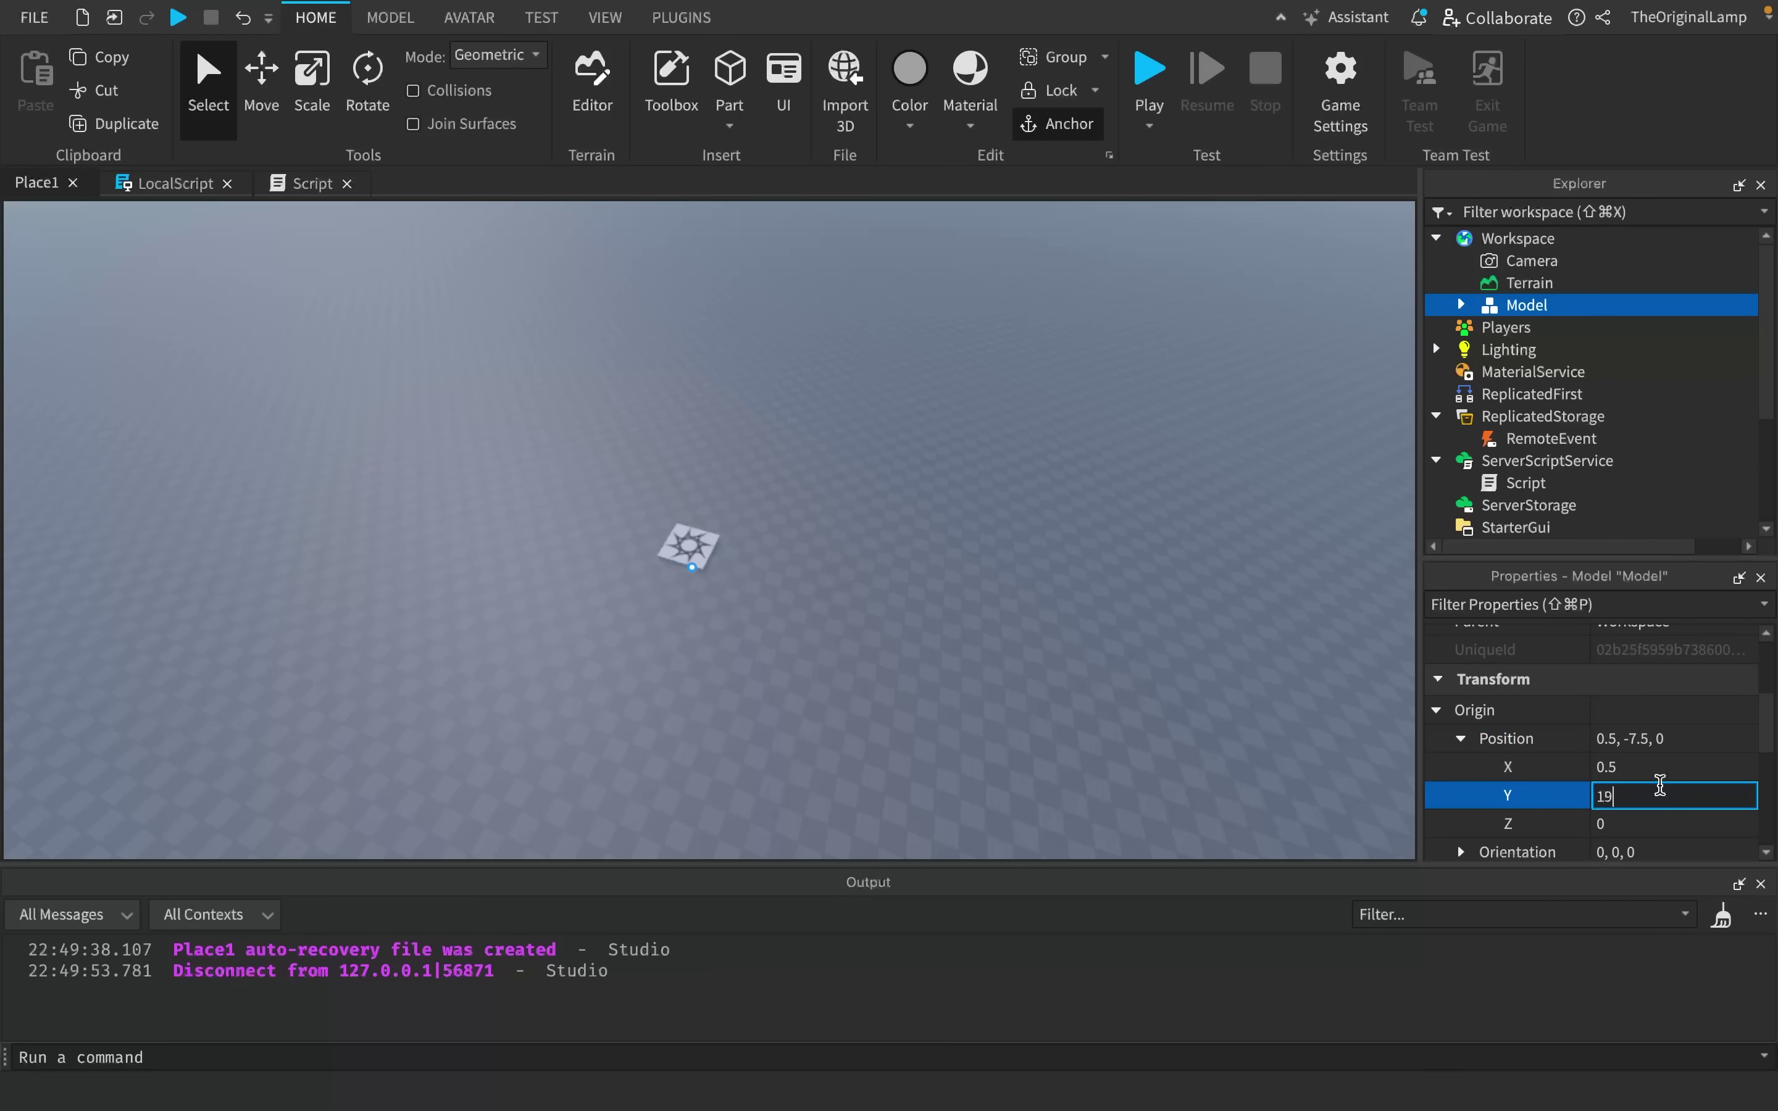
{"action": "key", "text": "BackSpace"}
{"action": "key", "text": "BackSpace"}
{"action": "key", "text": "BackSpace"}
{"action": "type", "text": "000000"}
{"action": "key", "text": "Return"}
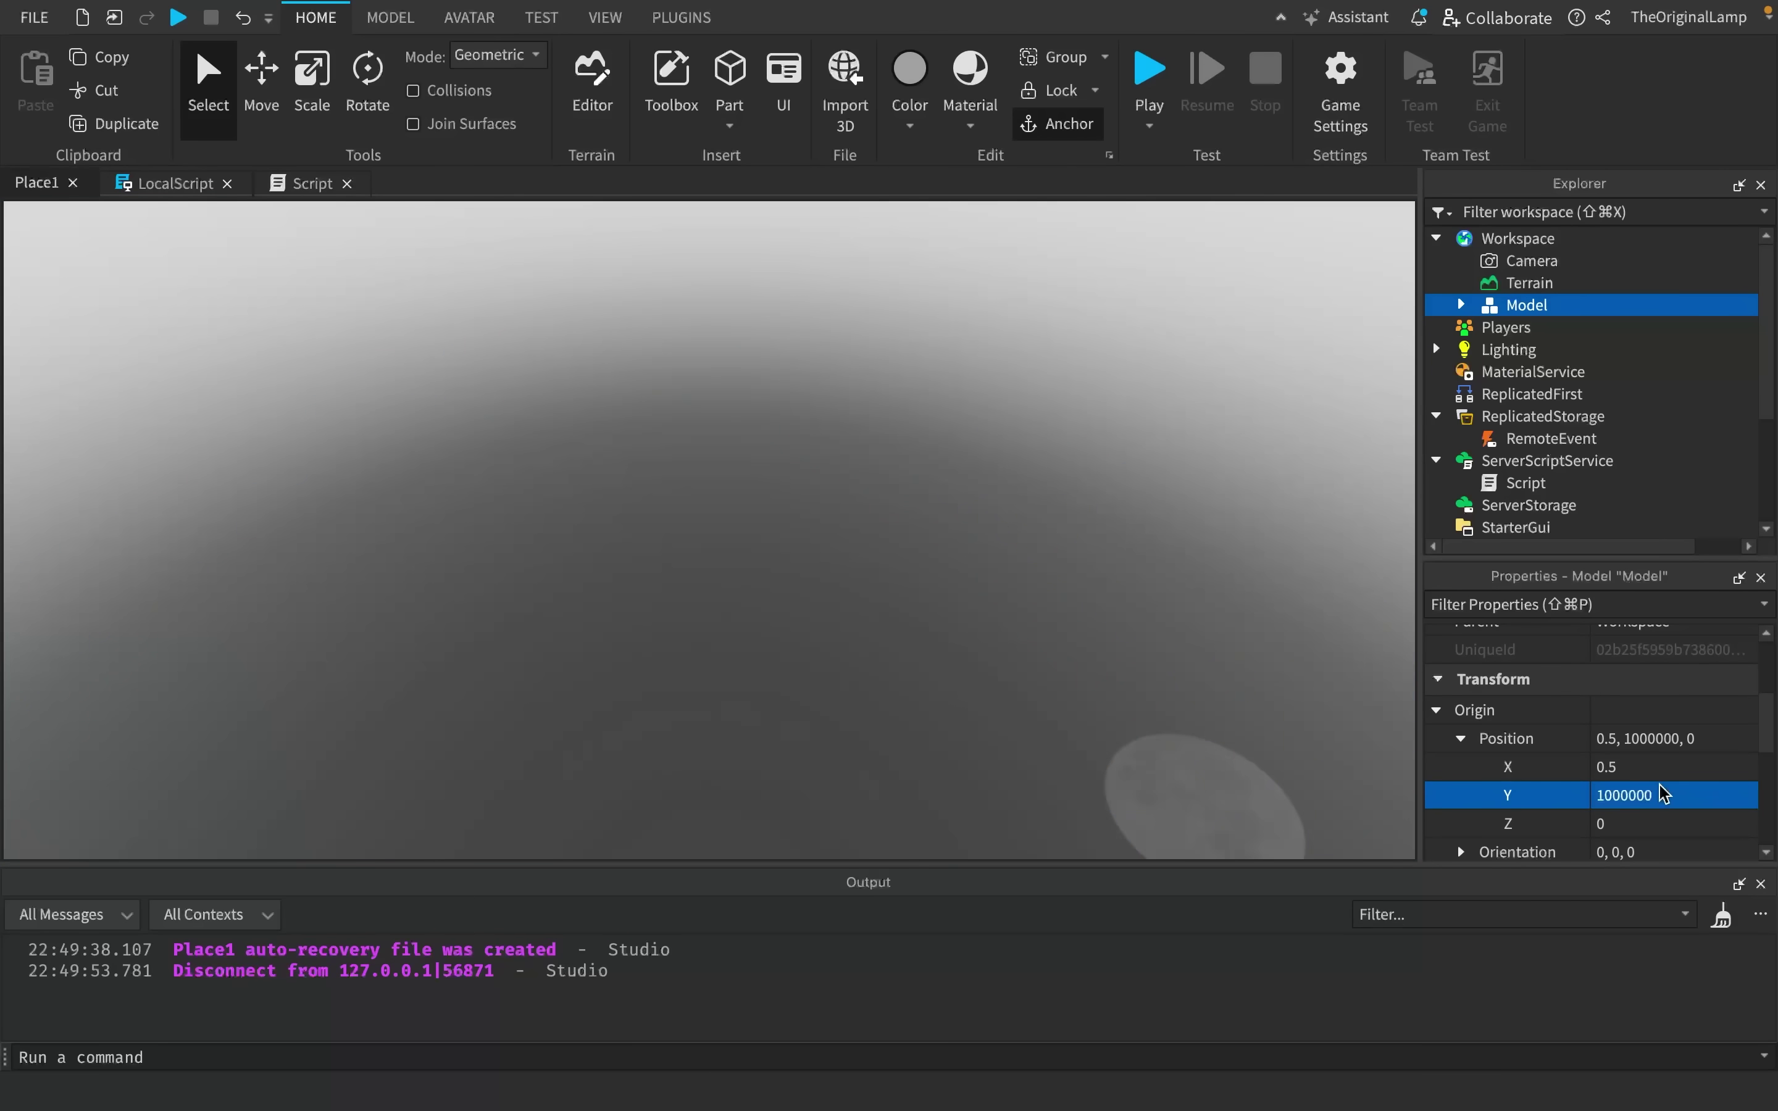
- Select the SpawnLocation inside the raised model and focus the view on it
{"action": "left_click", "coordinate": [1460, 305]}
{"action": "left_click", "coordinate": [1580, 327]}
{"action": "key", "text": "f"}
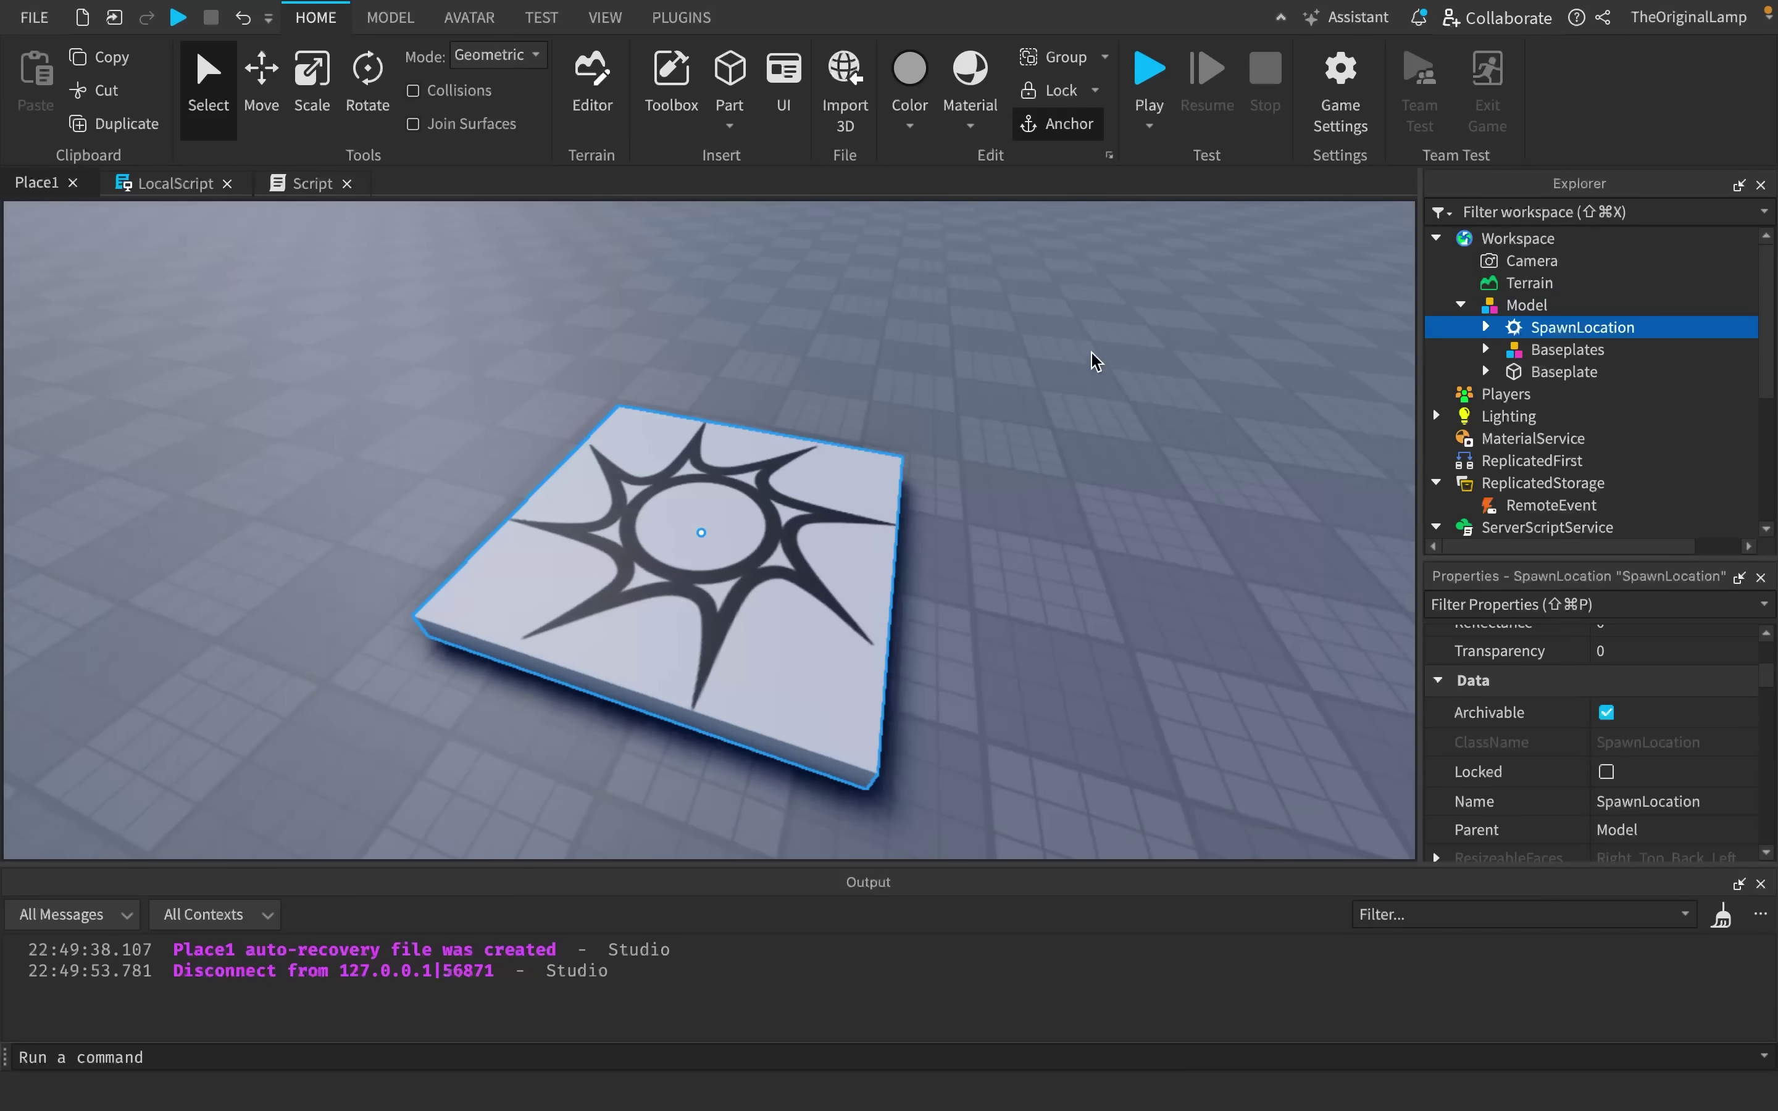
- Start a play test and run the character across the raised baseplate
{"action": "key", "text": "F5"}
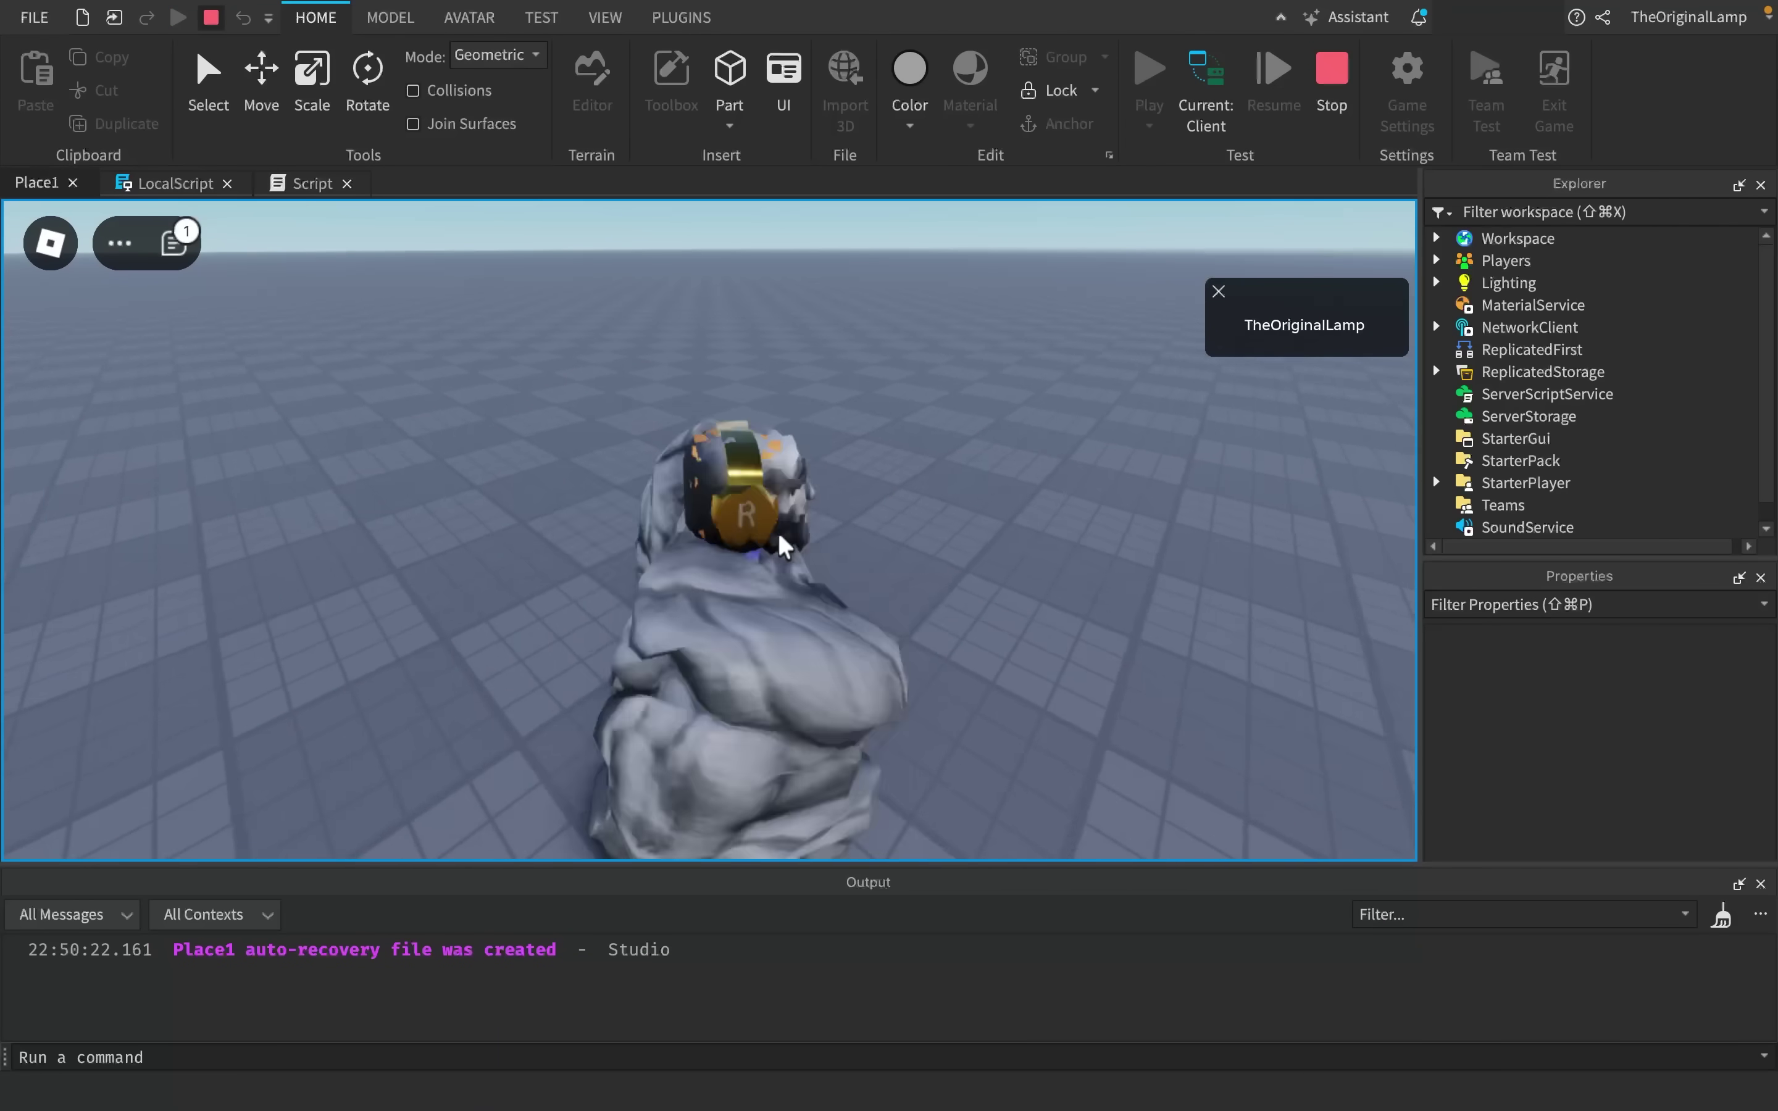
{"action": "scroll", "coordinate": [897, 528], "scroll_direction": "down", "scroll_amount": 10}
{"action": "key", "text": "w"}
{"action": "right_click_drag", "start_coordinate": [897, 528], "coordinate": [897, 528]}
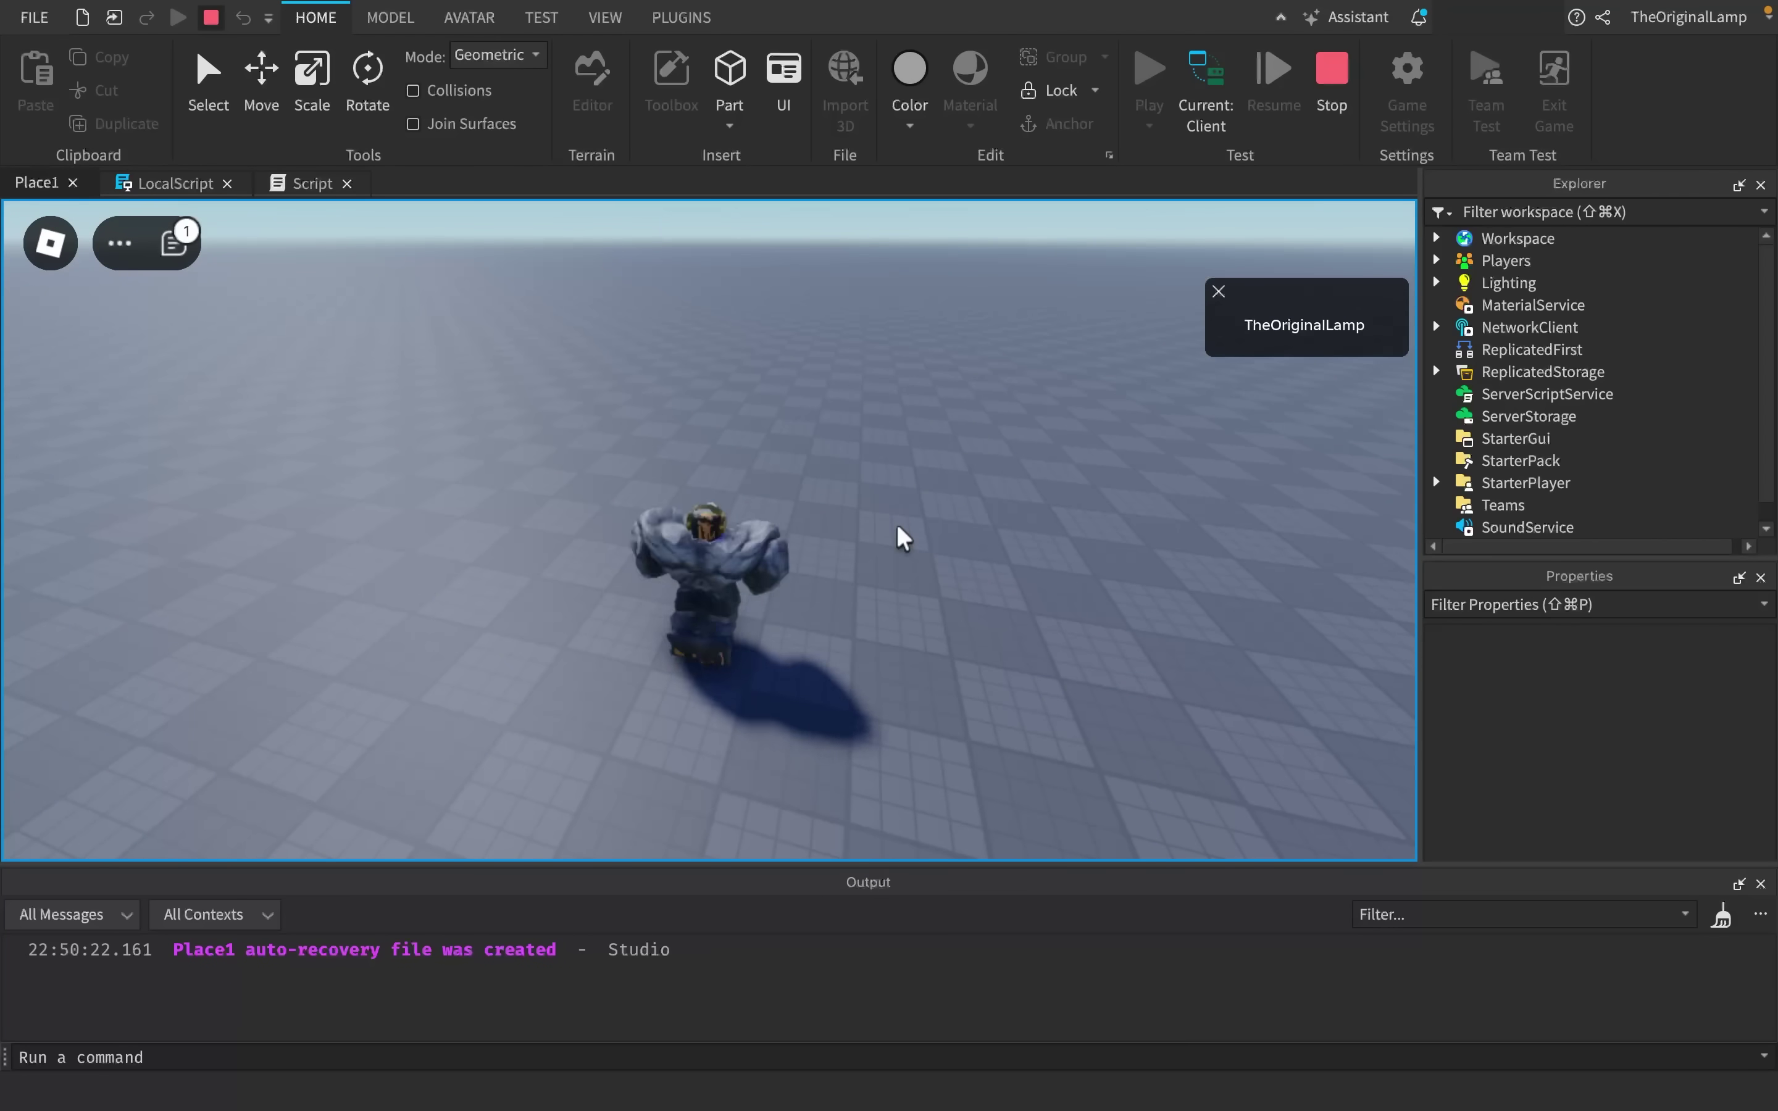
{"action": "scroll", "coordinate": [901, 538], "scroll_direction": "up", "scroll_amount": 3}
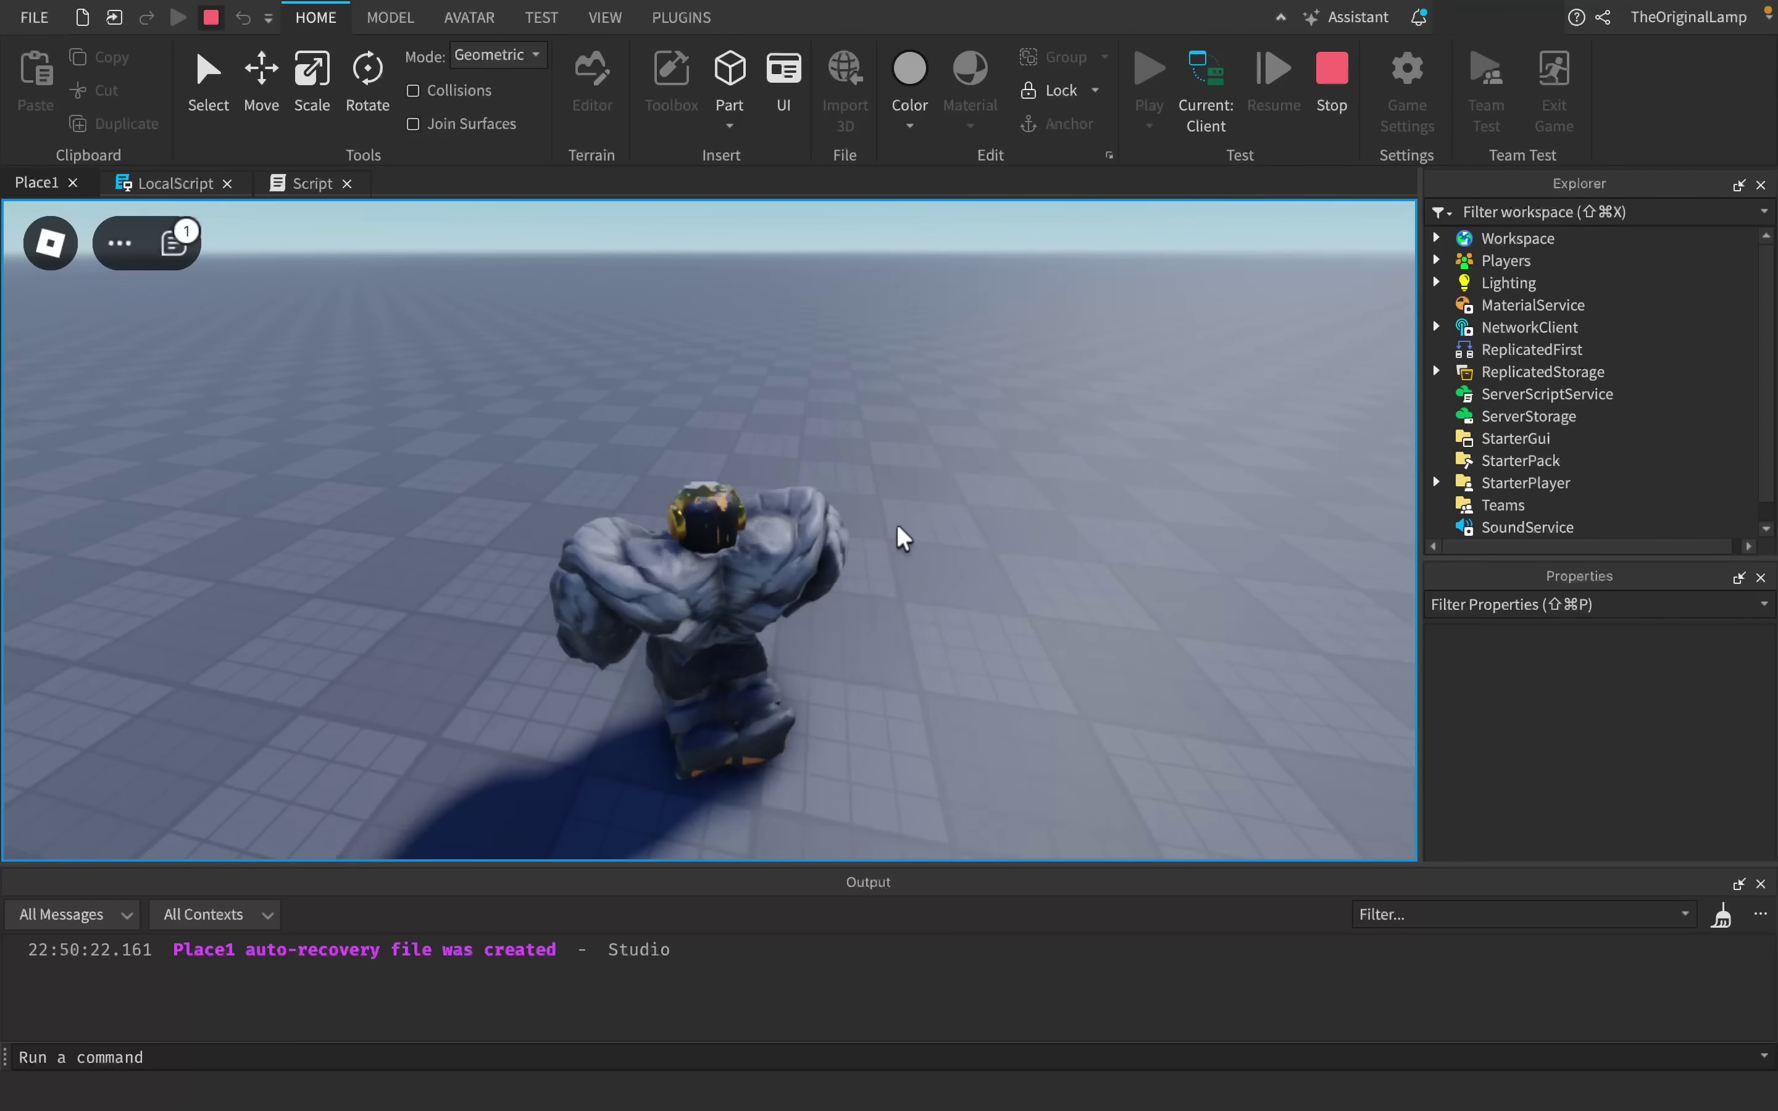
{"action": "scroll", "coordinate": [897, 536], "scroll_direction": "down", "scroll_amount": 3}
- Select the SpawnLocation inside the model while the test is running, and stop the play test
{"action": "left_click", "coordinate": [1436, 239]}
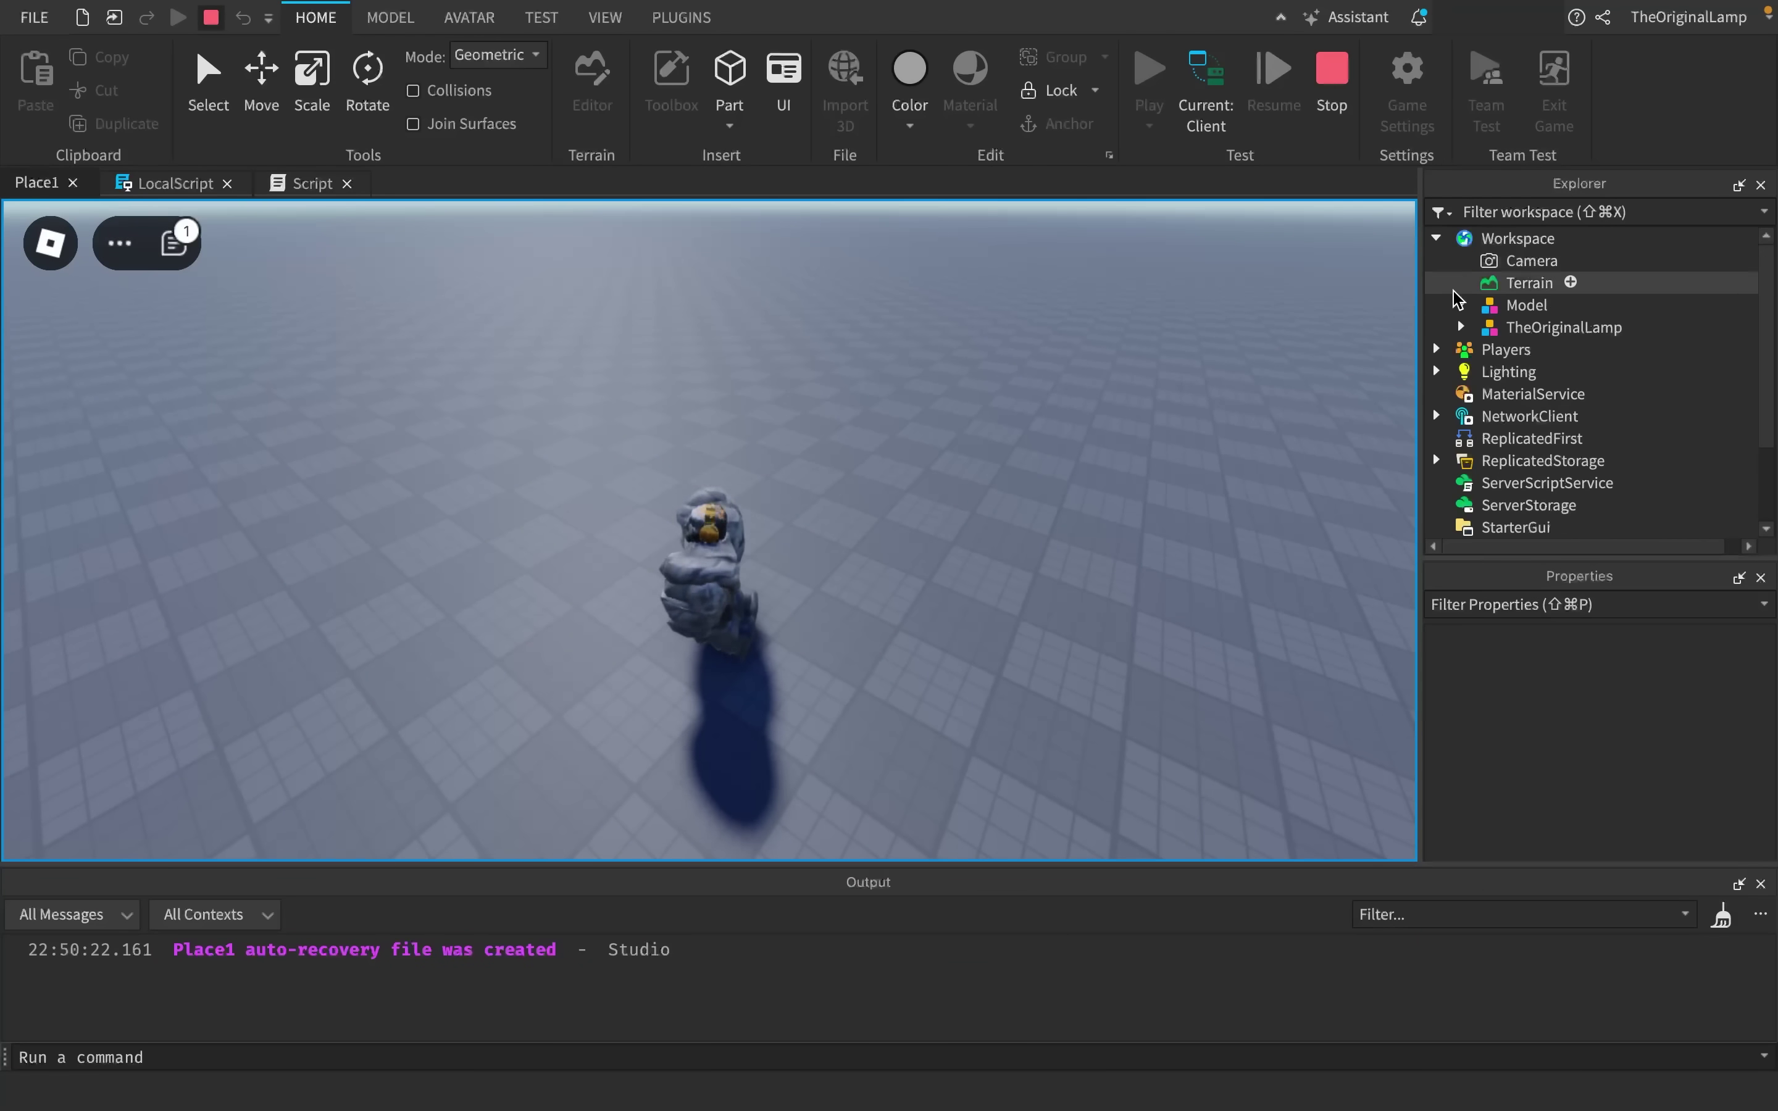
{"action": "left_click", "coordinate": [1460, 305]}
{"action": "left_click", "coordinate": [1506, 328]}
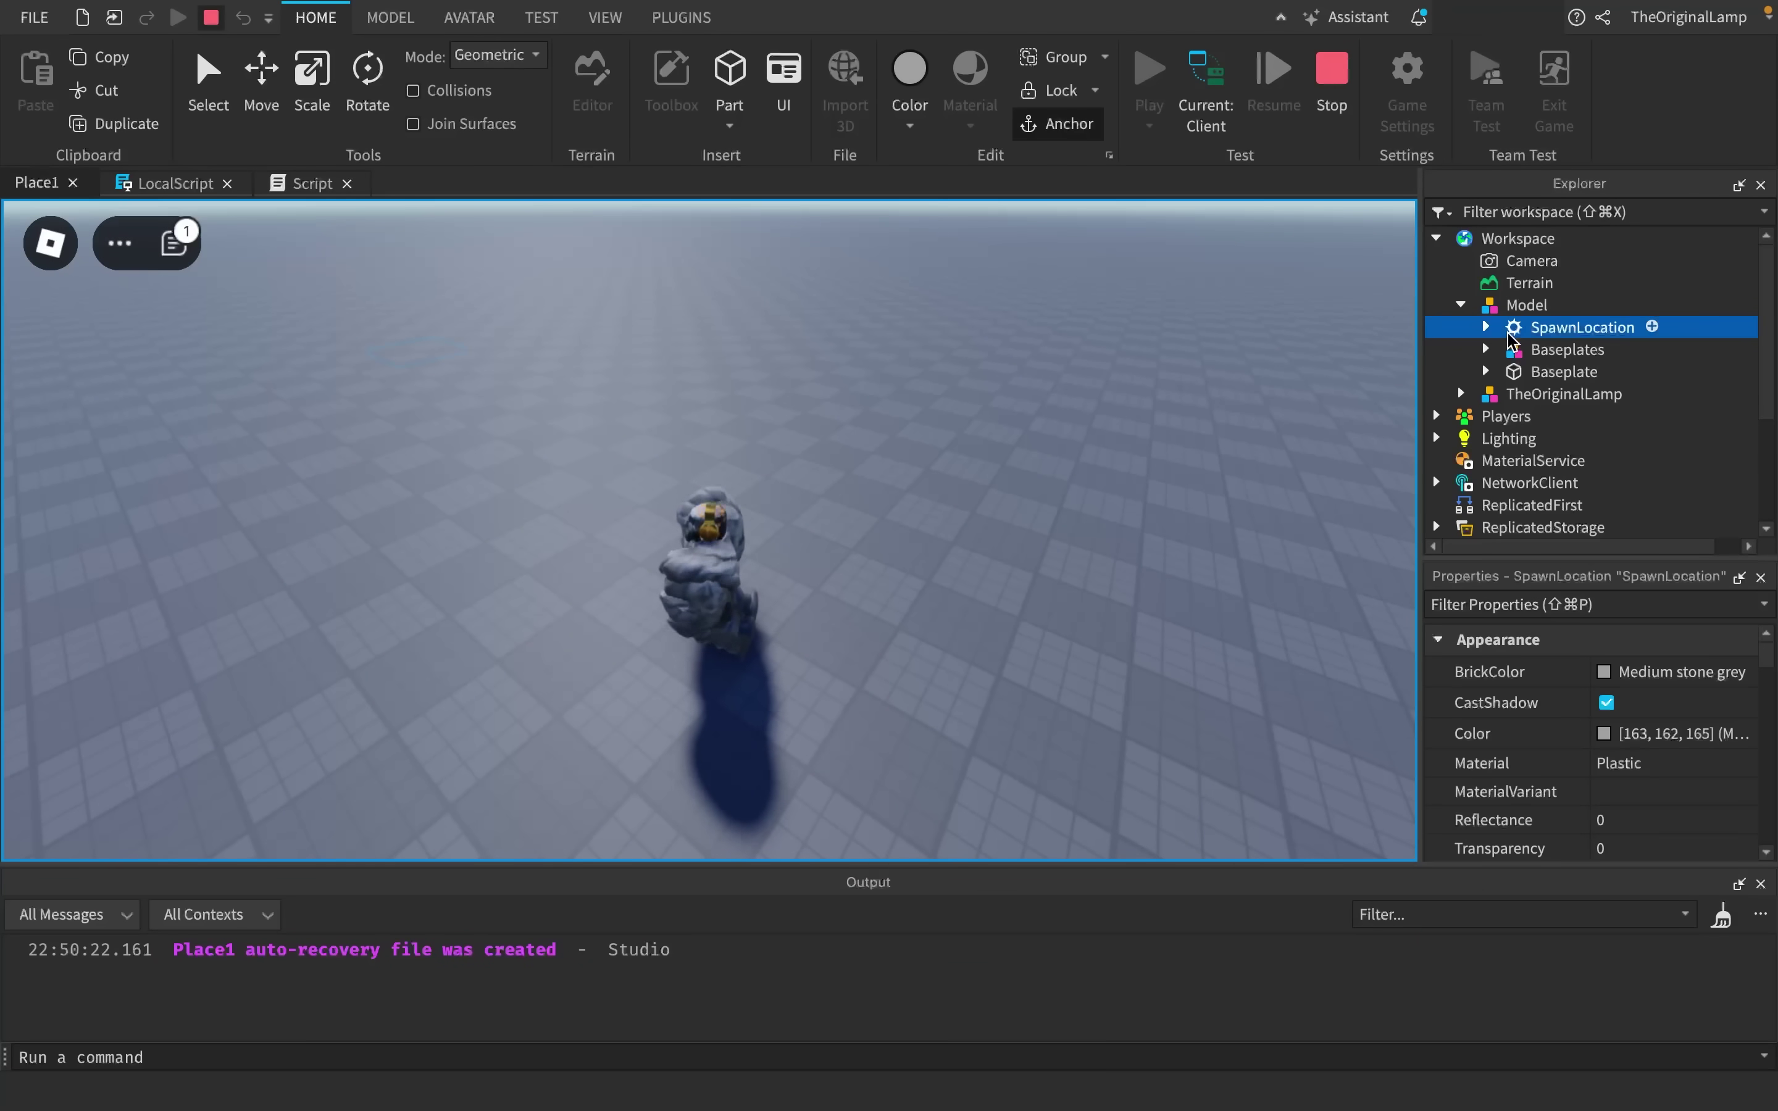
{"action": "right_click_drag", "start_coordinate": [919, 422], "coordinate": [920, 421]}
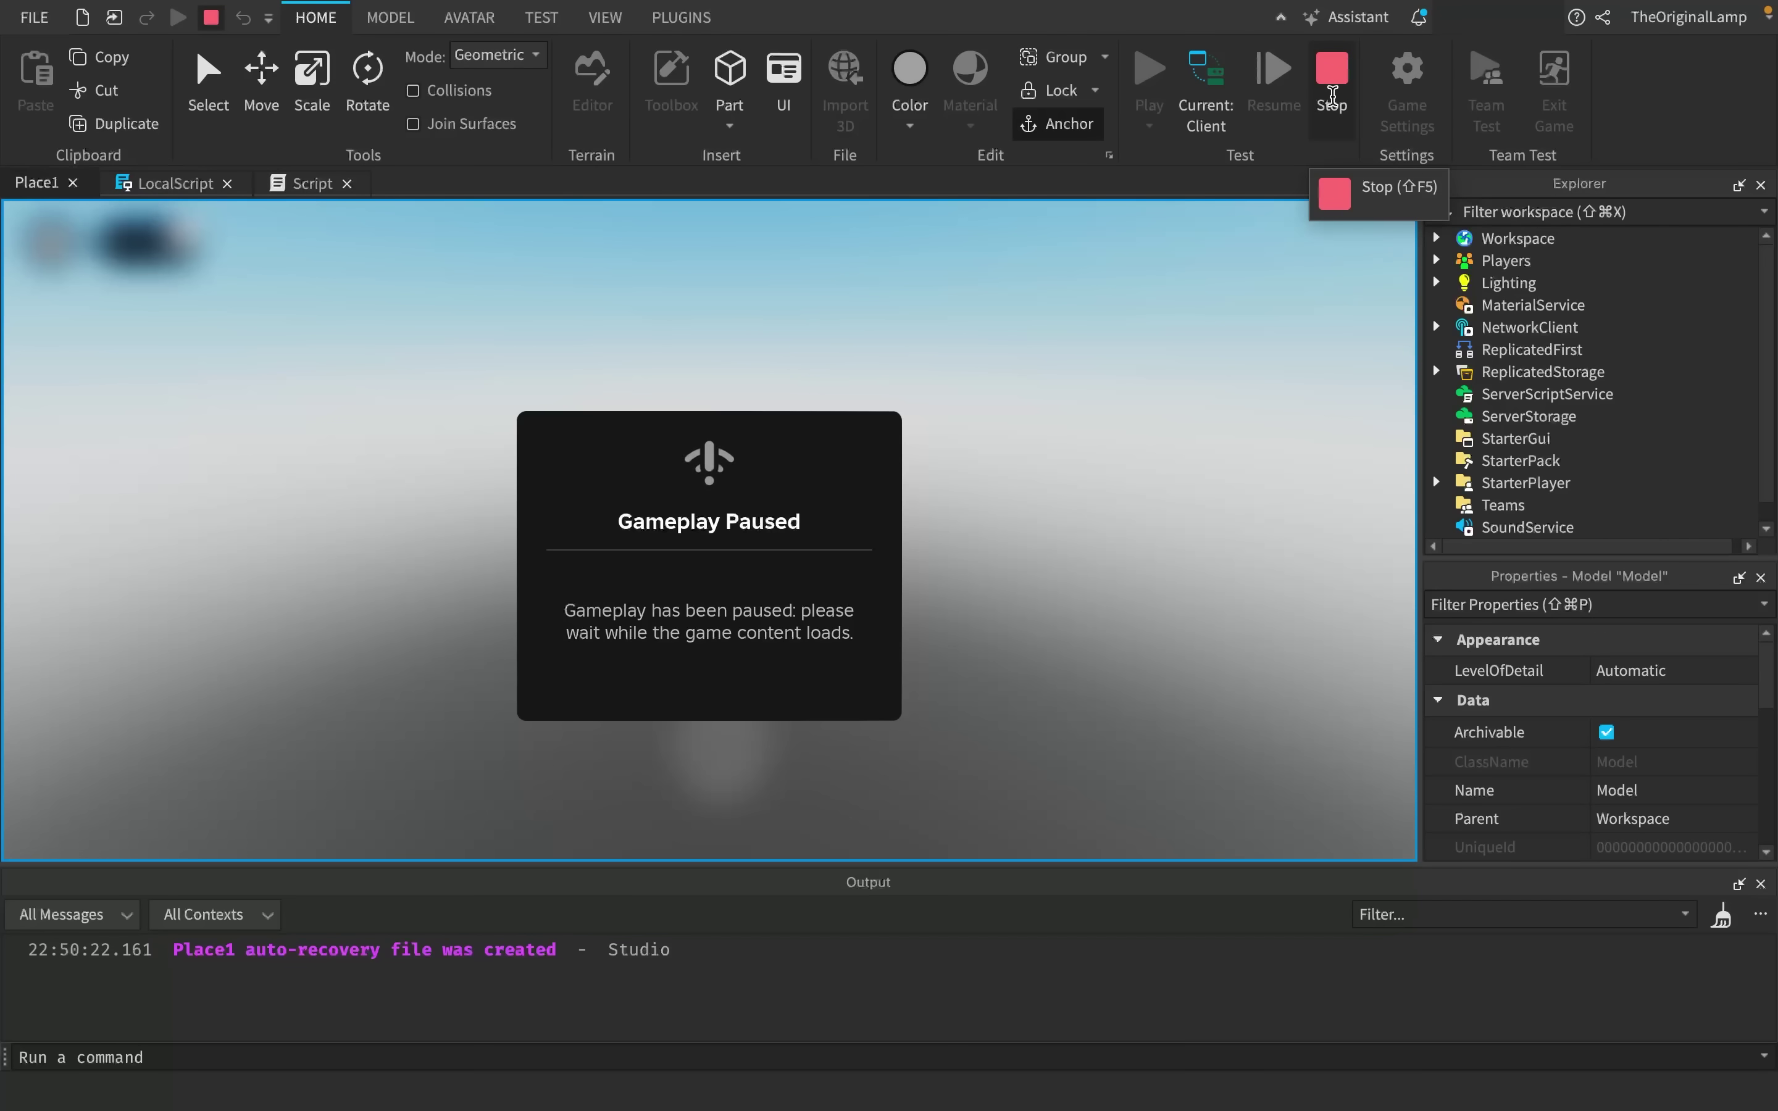
{"action": "left_click", "coordinate": [1332, 81]}
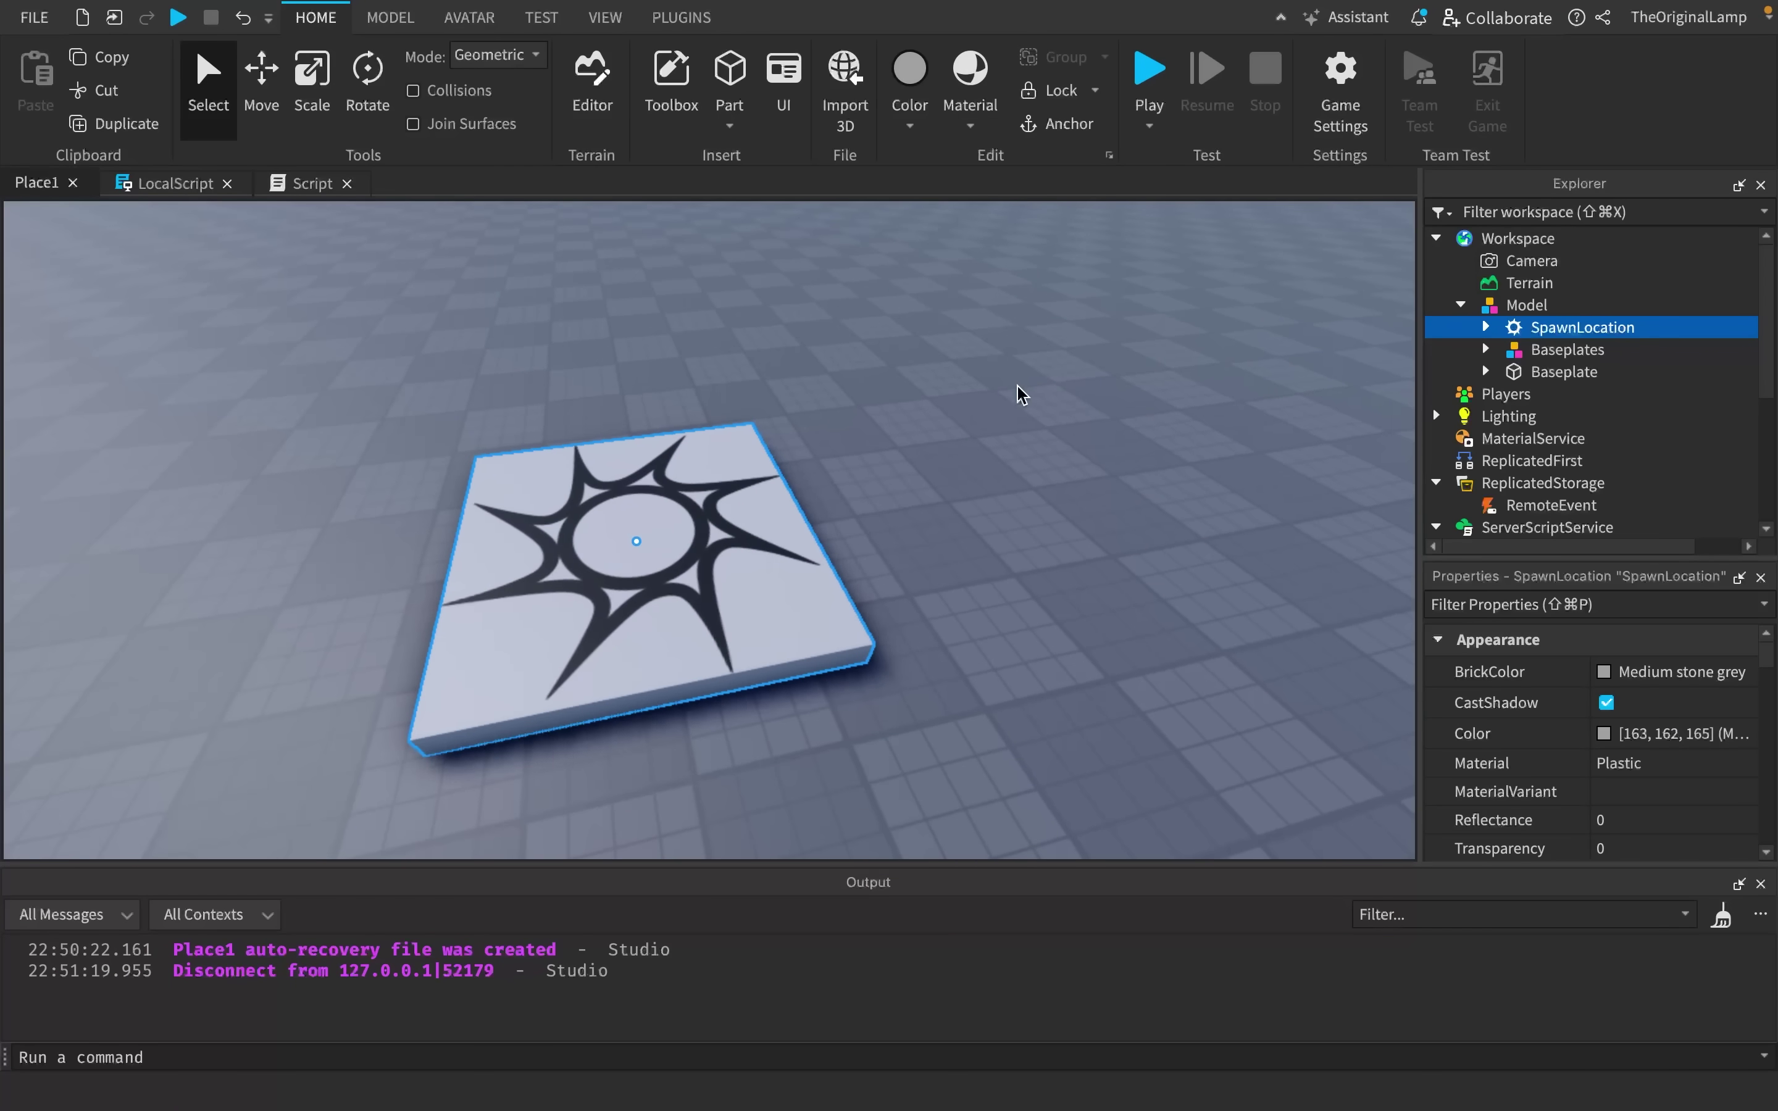
- Select the SpawnLocation inside the model again and frame it in the editor view
{"action": "key", "text": "s"}
{"action": "right_click_drag", "start_coordinate": [1016, 386], "coordinate": [1016, 386]}
{"action": "key", "text": "w"}
{"action": "key", "text": "s"}
{"action": "double_click", "coordinate": [1546, 305]}
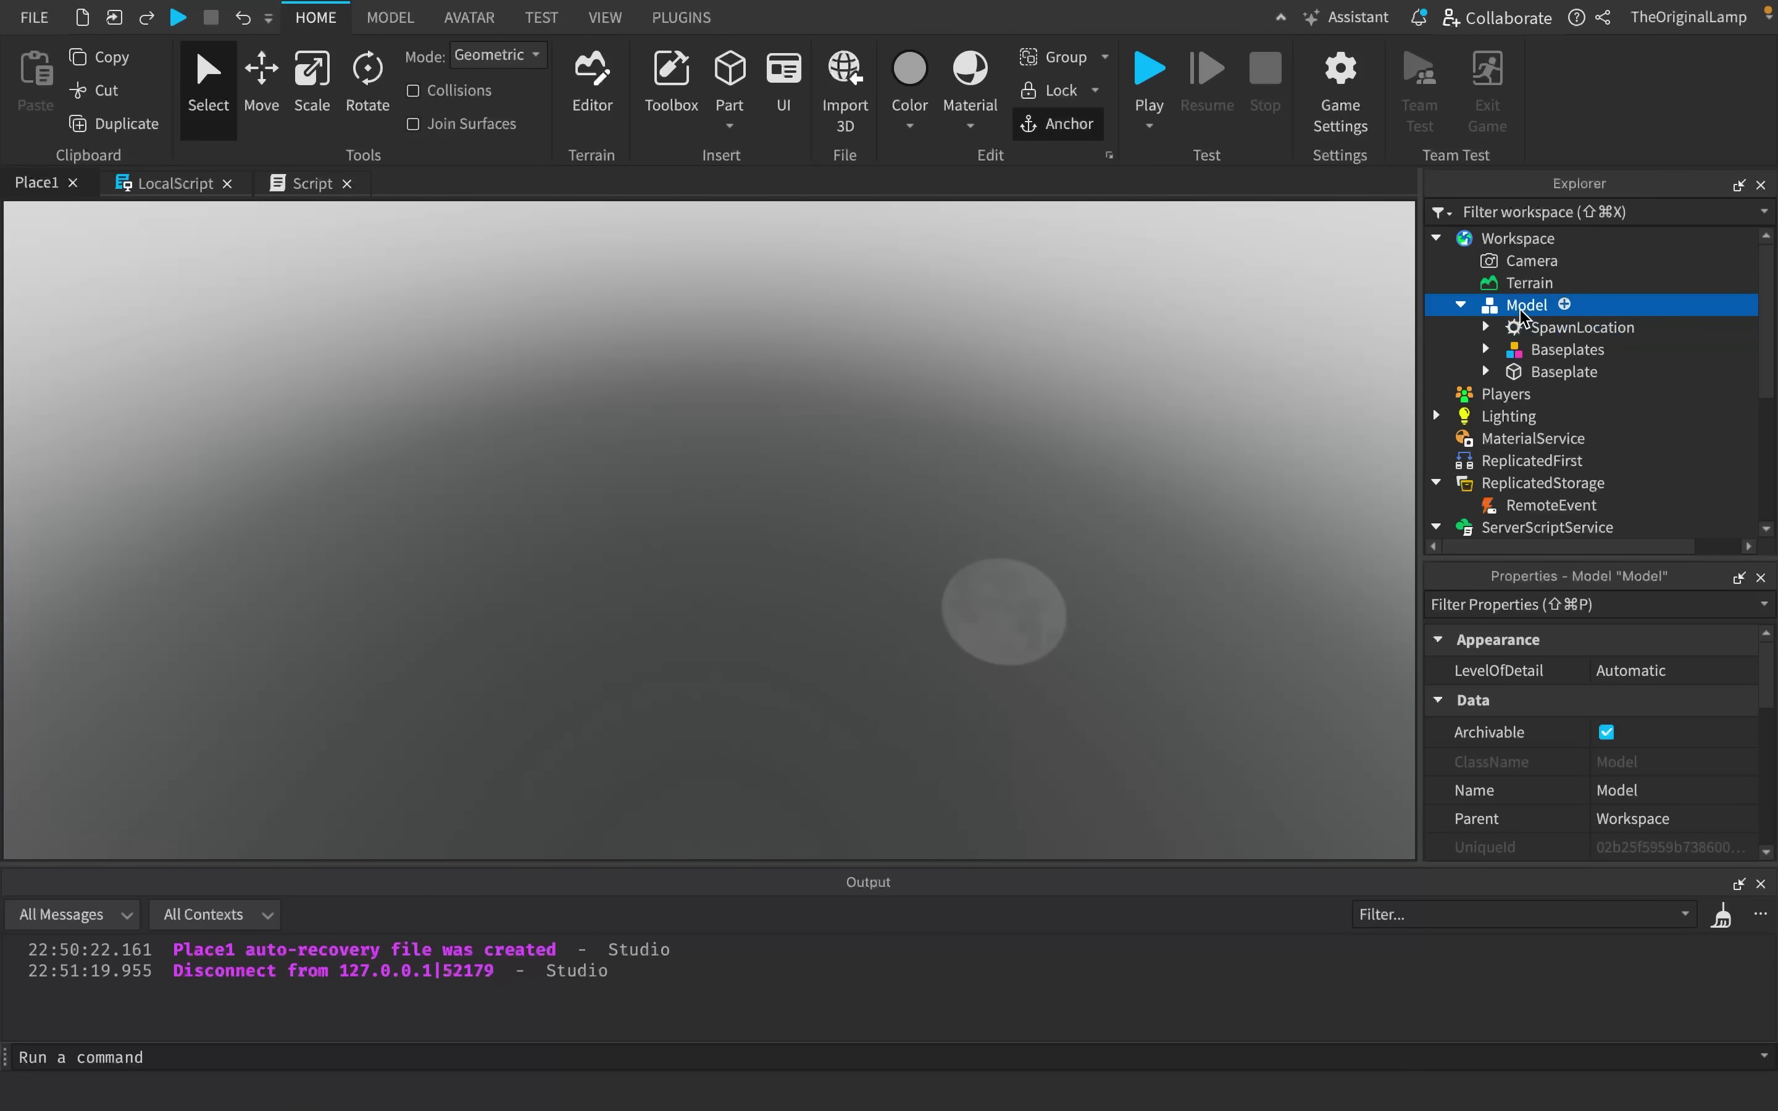
{"action": "double_click", "coordinate": [1580, 327]}
{"action": "scroll", "coordinate": [990, 378], "scroll_direction": "down", "scroll_amount": 5}
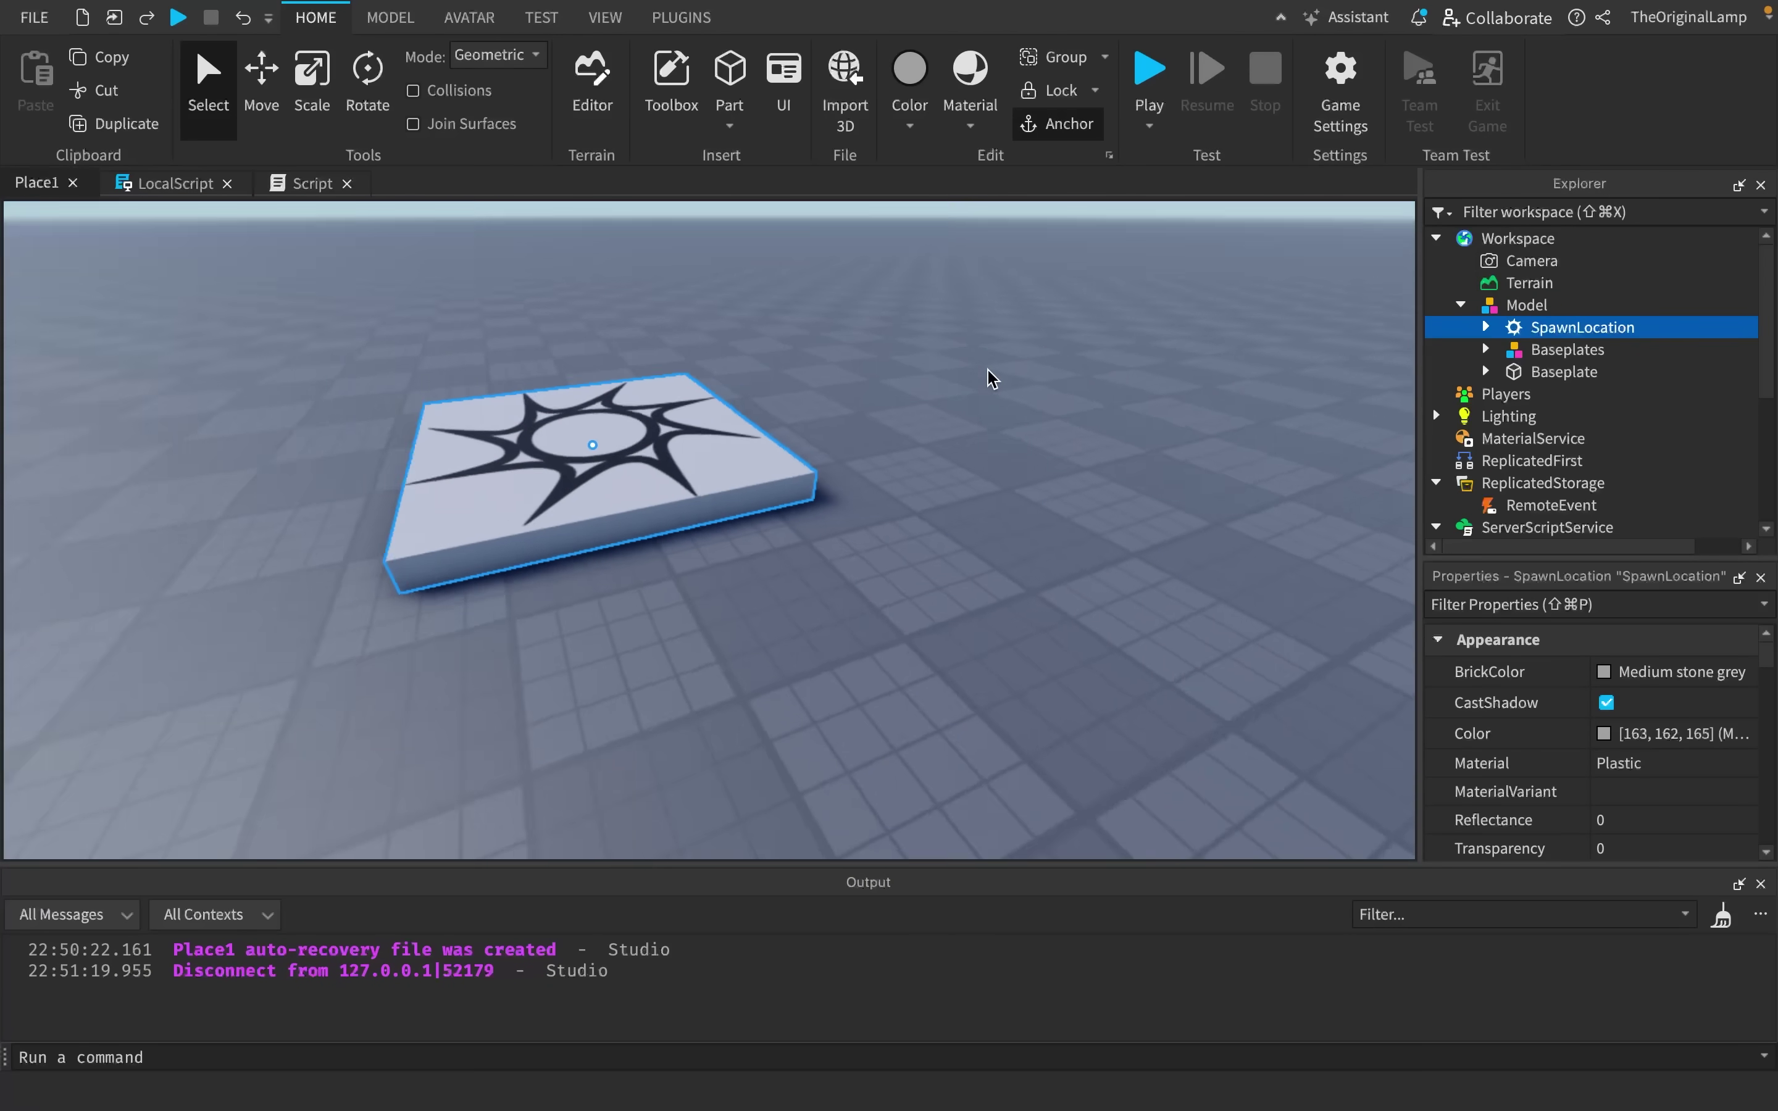
{"action": "scroll", "coordinate": [991, 377], "scroll_direction": "up", "scroll_amount": 5}
{"action": "scroll", "coordinate": [991, 378], "scroll_direction": "down", "scroll_amount": 3}
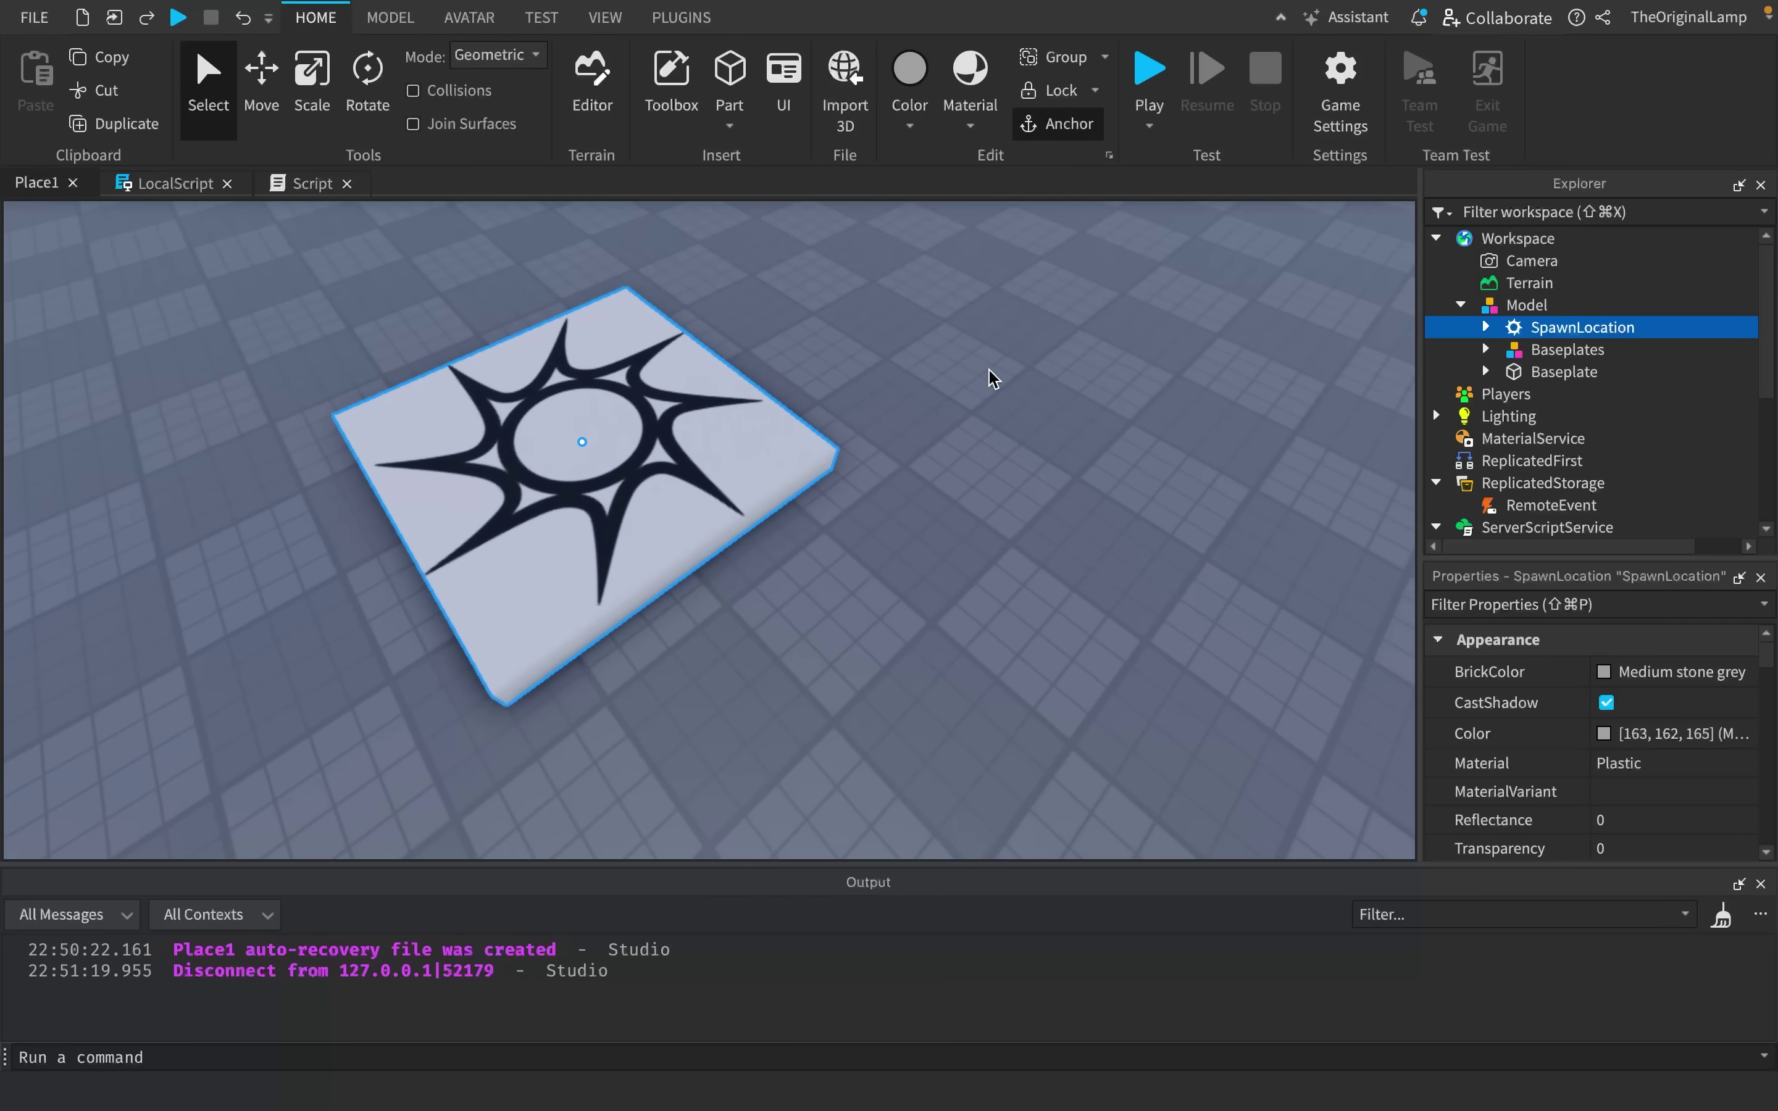
{"action": "right_click_drag", "start_coordinate": [989, 369], "coordinate": [1056, 424]}
{"action": "key", "text": "d"}
{"action": "key", "text": "s"}
{"action": "key", "text": "w"}
{"action": "key", "text": "w"}
{"action": "key", "text": "s"}
{"action": "key", "text": "w"}
{"action": "scroll", "coordinate": [1056, 425], "scroll_direction": "down", "scroll_amount": 3}
{"action": "scroll", "coordinate": [1056, 425], "scroll_direction": "up", "scroll_amount": 2}
{"action": "scroll", "coordinate": [1055, 424], "scroll_direction": "down", "scroll_amount": 2}
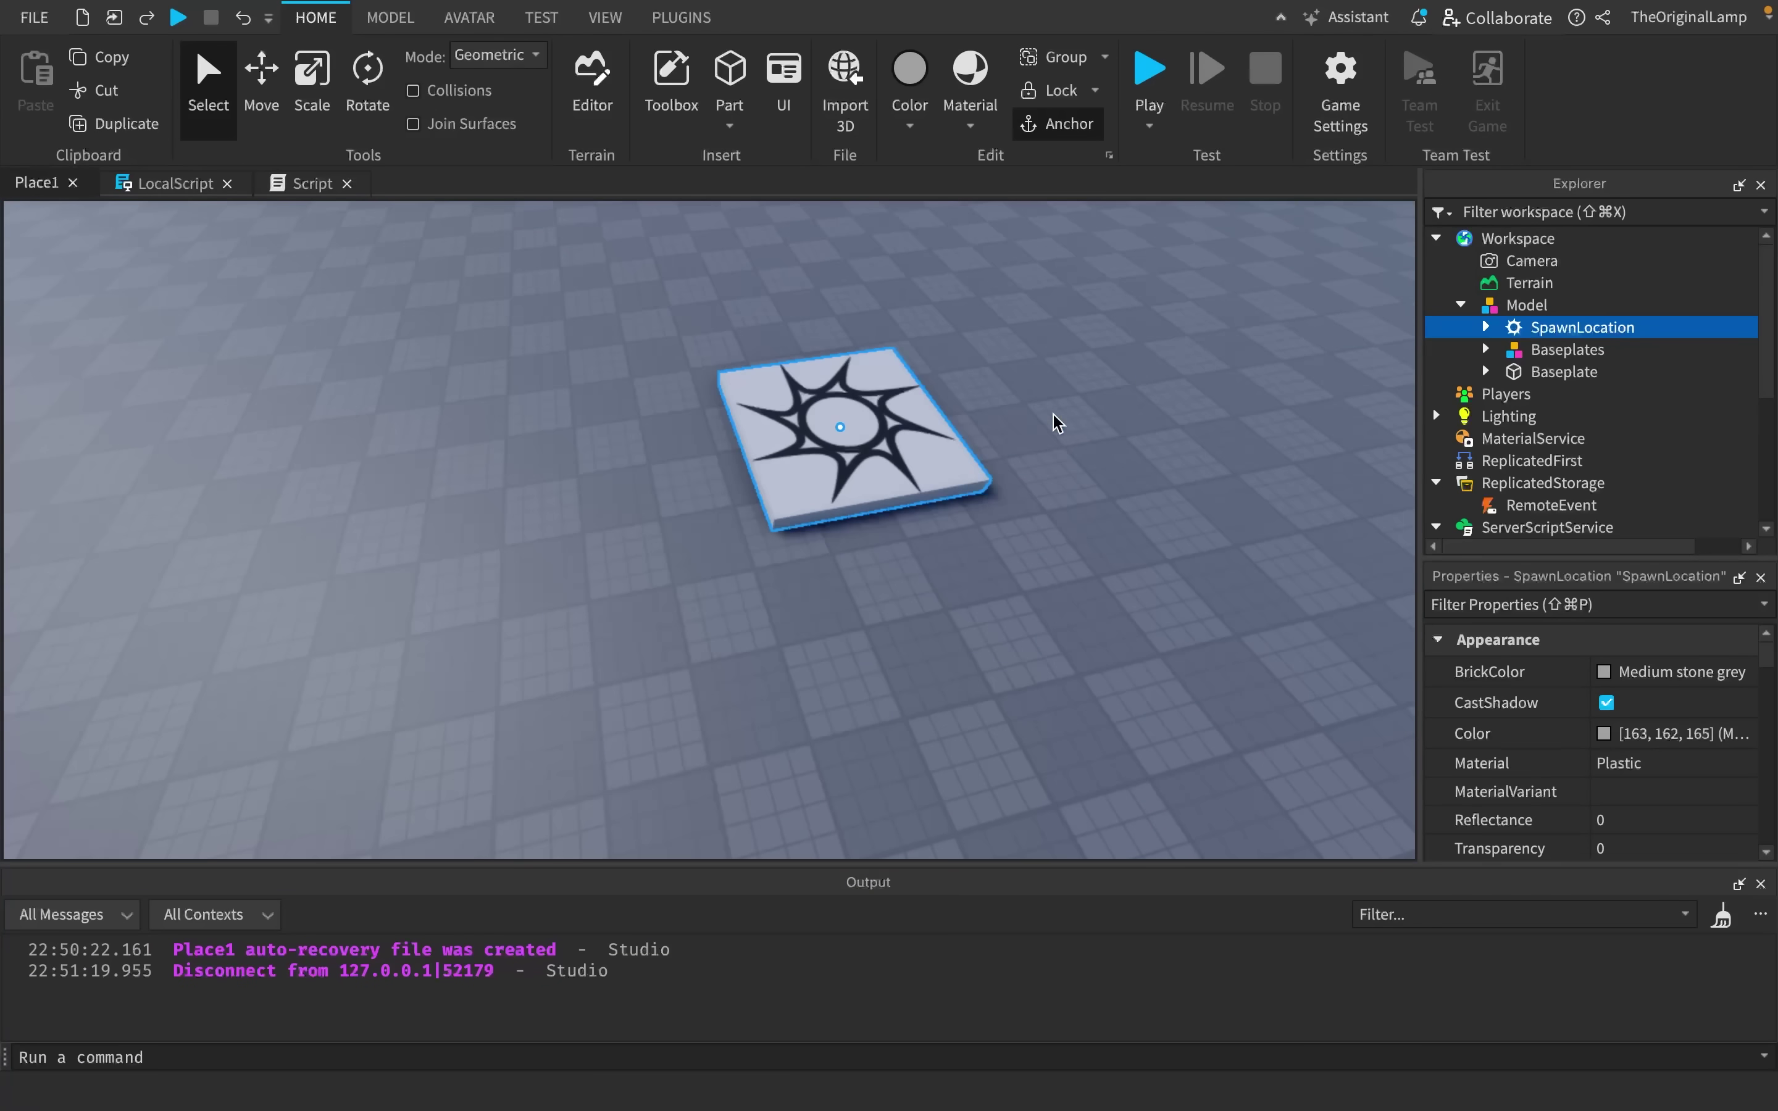
{"action": "right_click_drag", "start_coordinate": [1178, 408], "coordinate": [1178, 408]}
{"action": "key", "text": "w"}
{"action": "key", "text": "s"}
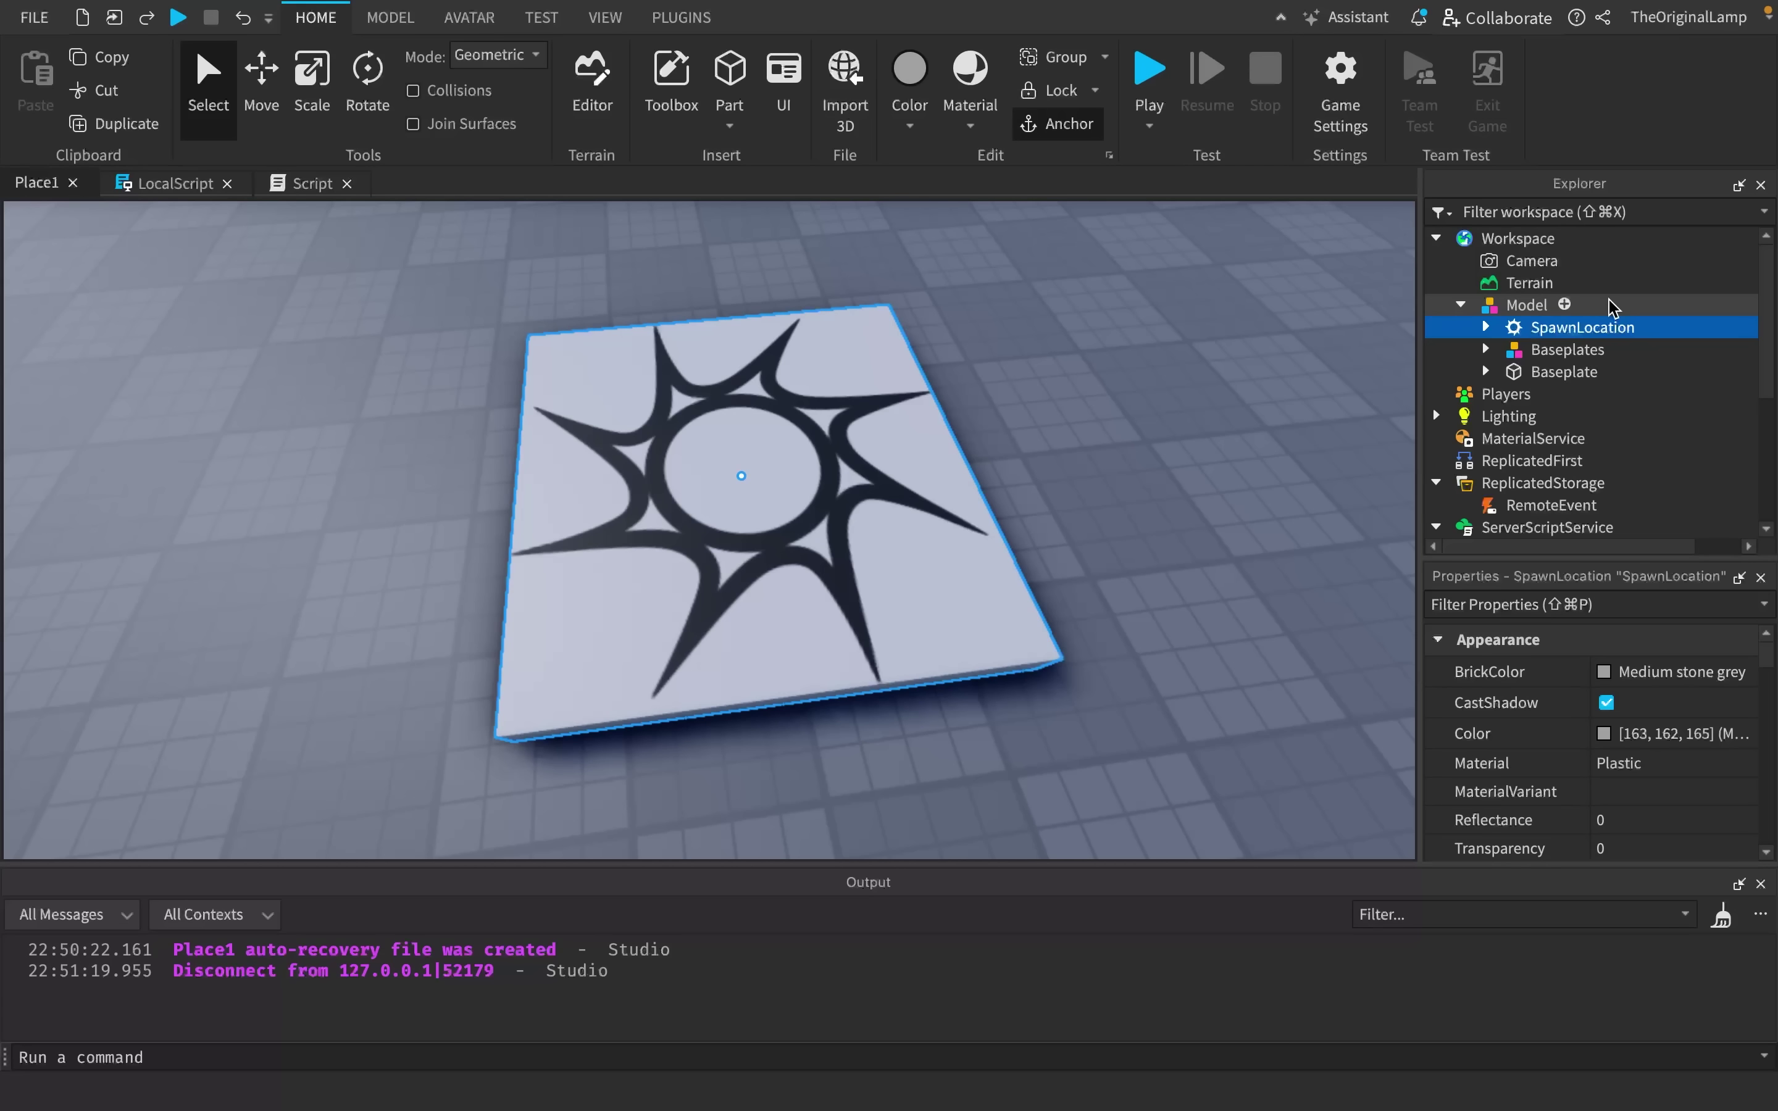
{"action": "right_click_drag", "start_coordinate": [1249, 395], "coordinate": [1247, 388]}
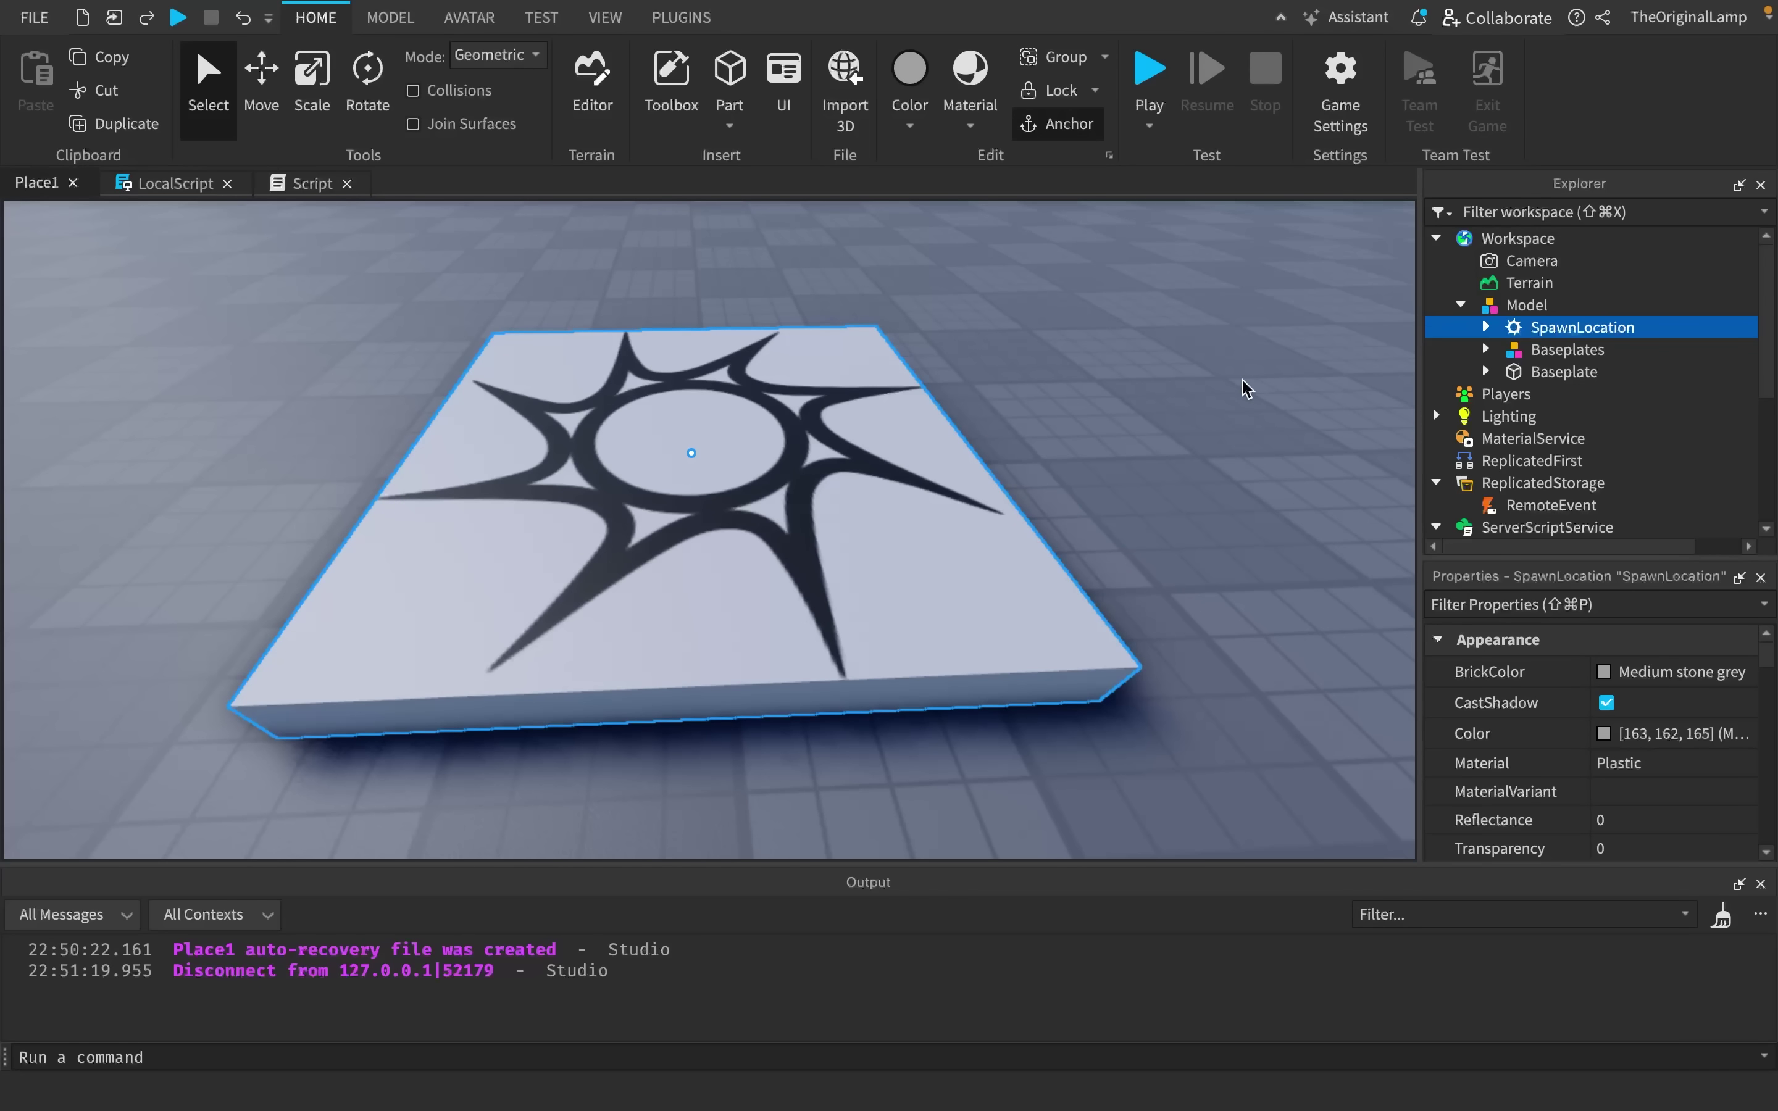
- Delete the RemoteEvent, the Script in ServerScriptService and the LocalScript in StarterCharacterScripts
{"action": "scroll", "coordinate": [1532, 495], "scroll_direction": "down", "scroll_amount": 2}
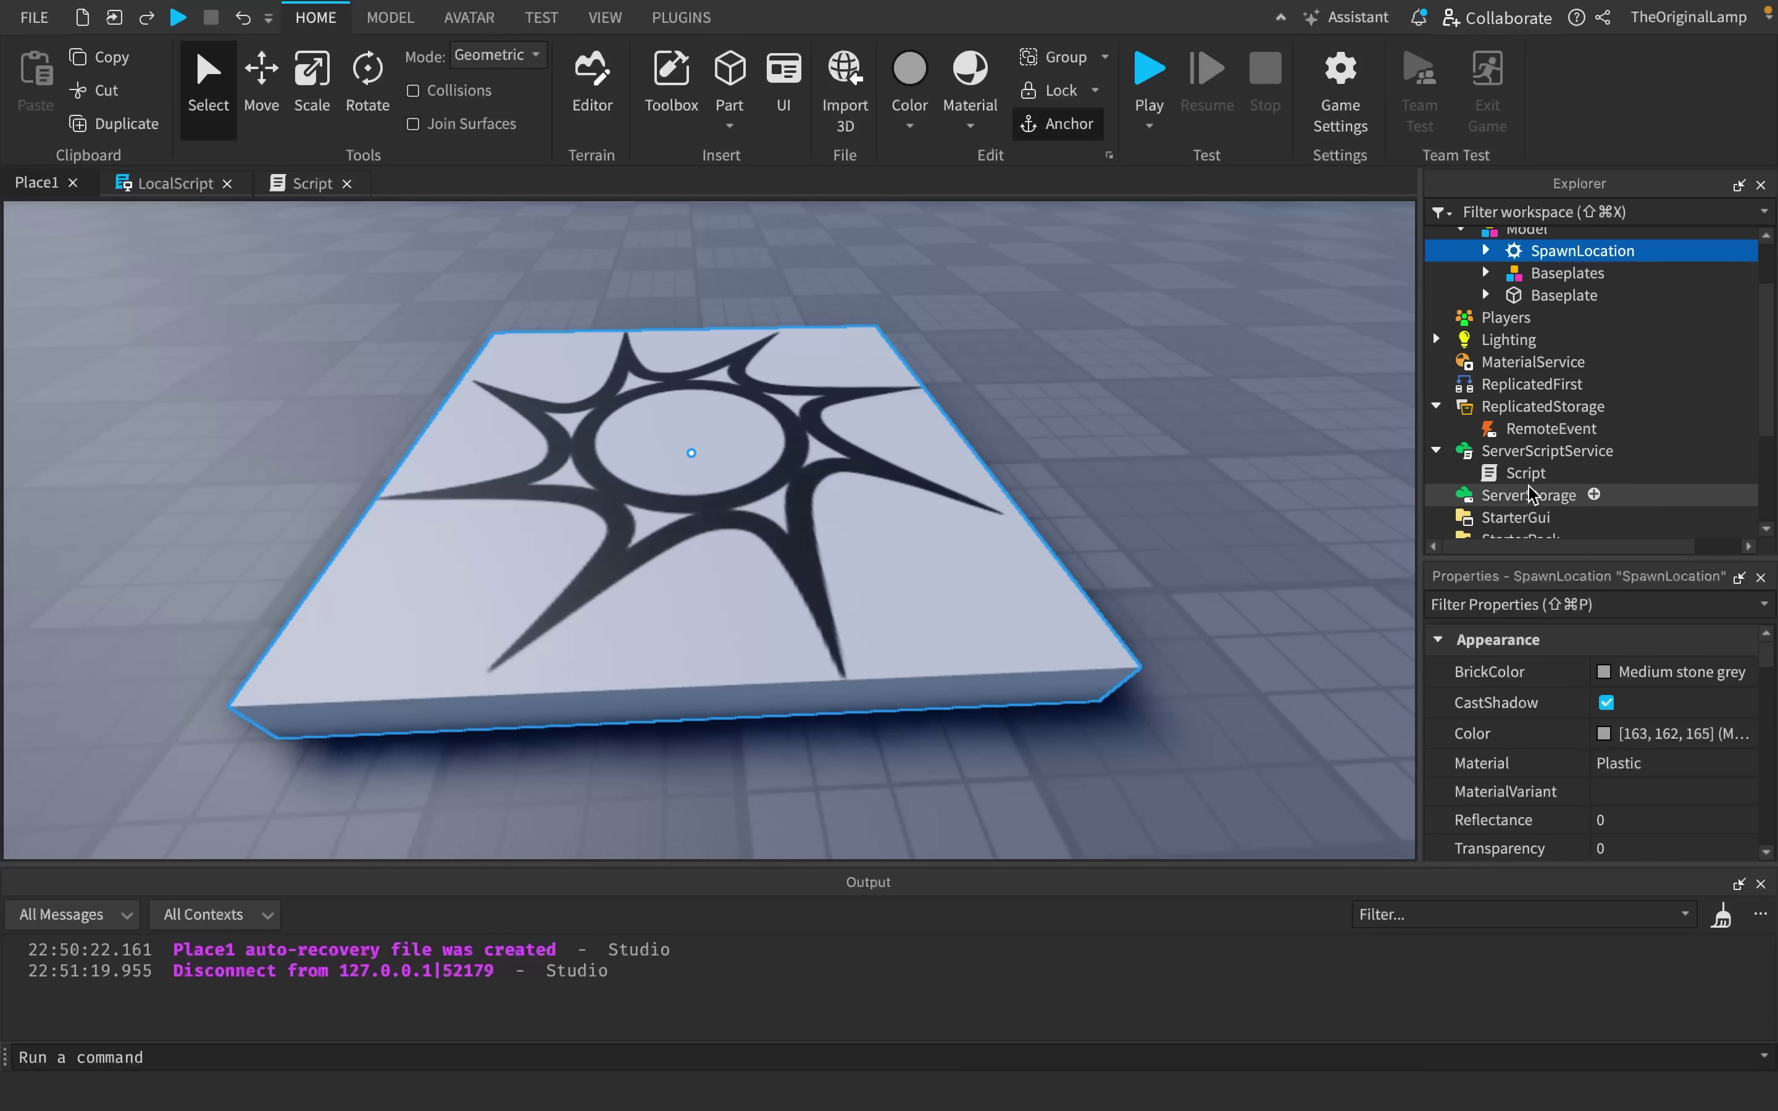
{"action": "left_click", "coordinate": [1527, 472]}
{"action": "key", "text": "Delete"}
{"action": "scroll", "coordinate": [1516, 453], "scroll_direction": "down", "scroll_amount": 3}
{"action": "left_click", "coordinate": [1531, 440]}
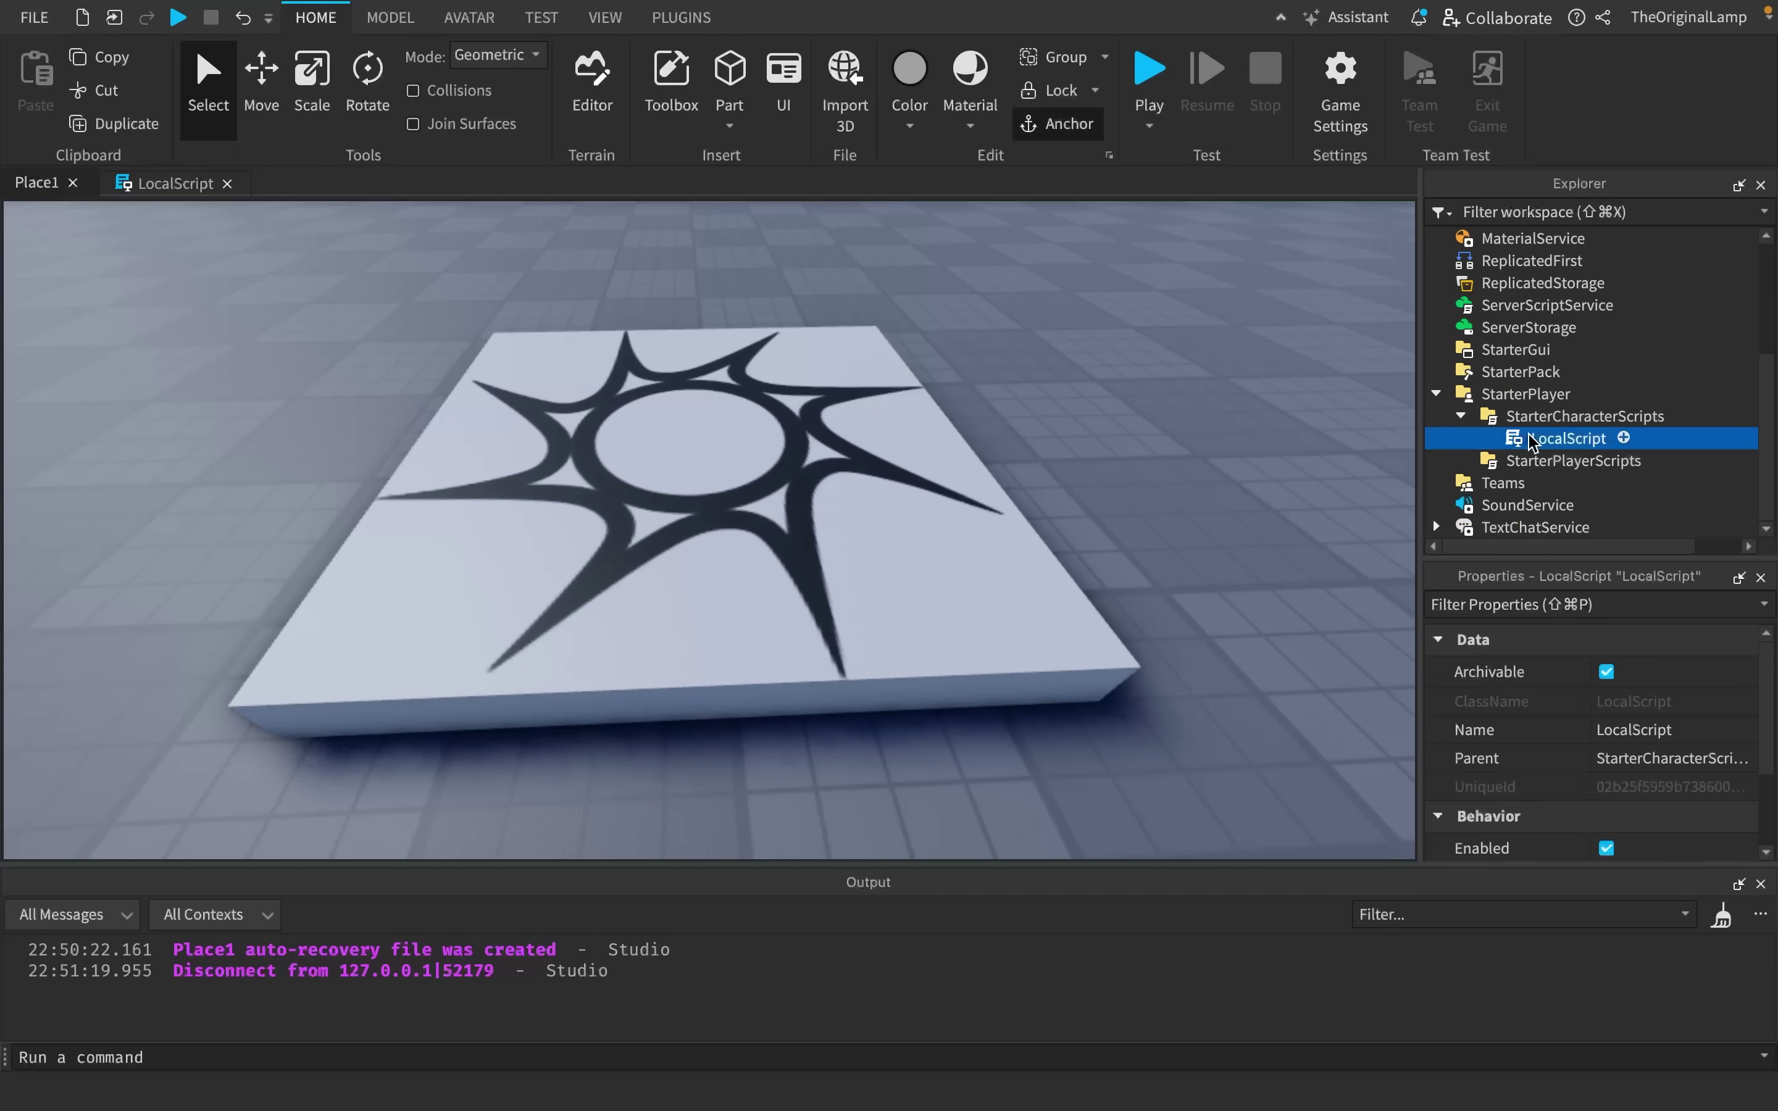
{"action": "key", "text": "Delete"}
{"action": "left_click_drag", "start_coordinate": [1439, 425], "coordinate": [1667, 505]}
- Delete the Baseplates group from the model in Workspace
{"action": "scroll", "coordinate": [1672, 489], "scroll_direction": "up", "scroll_amount": 3}
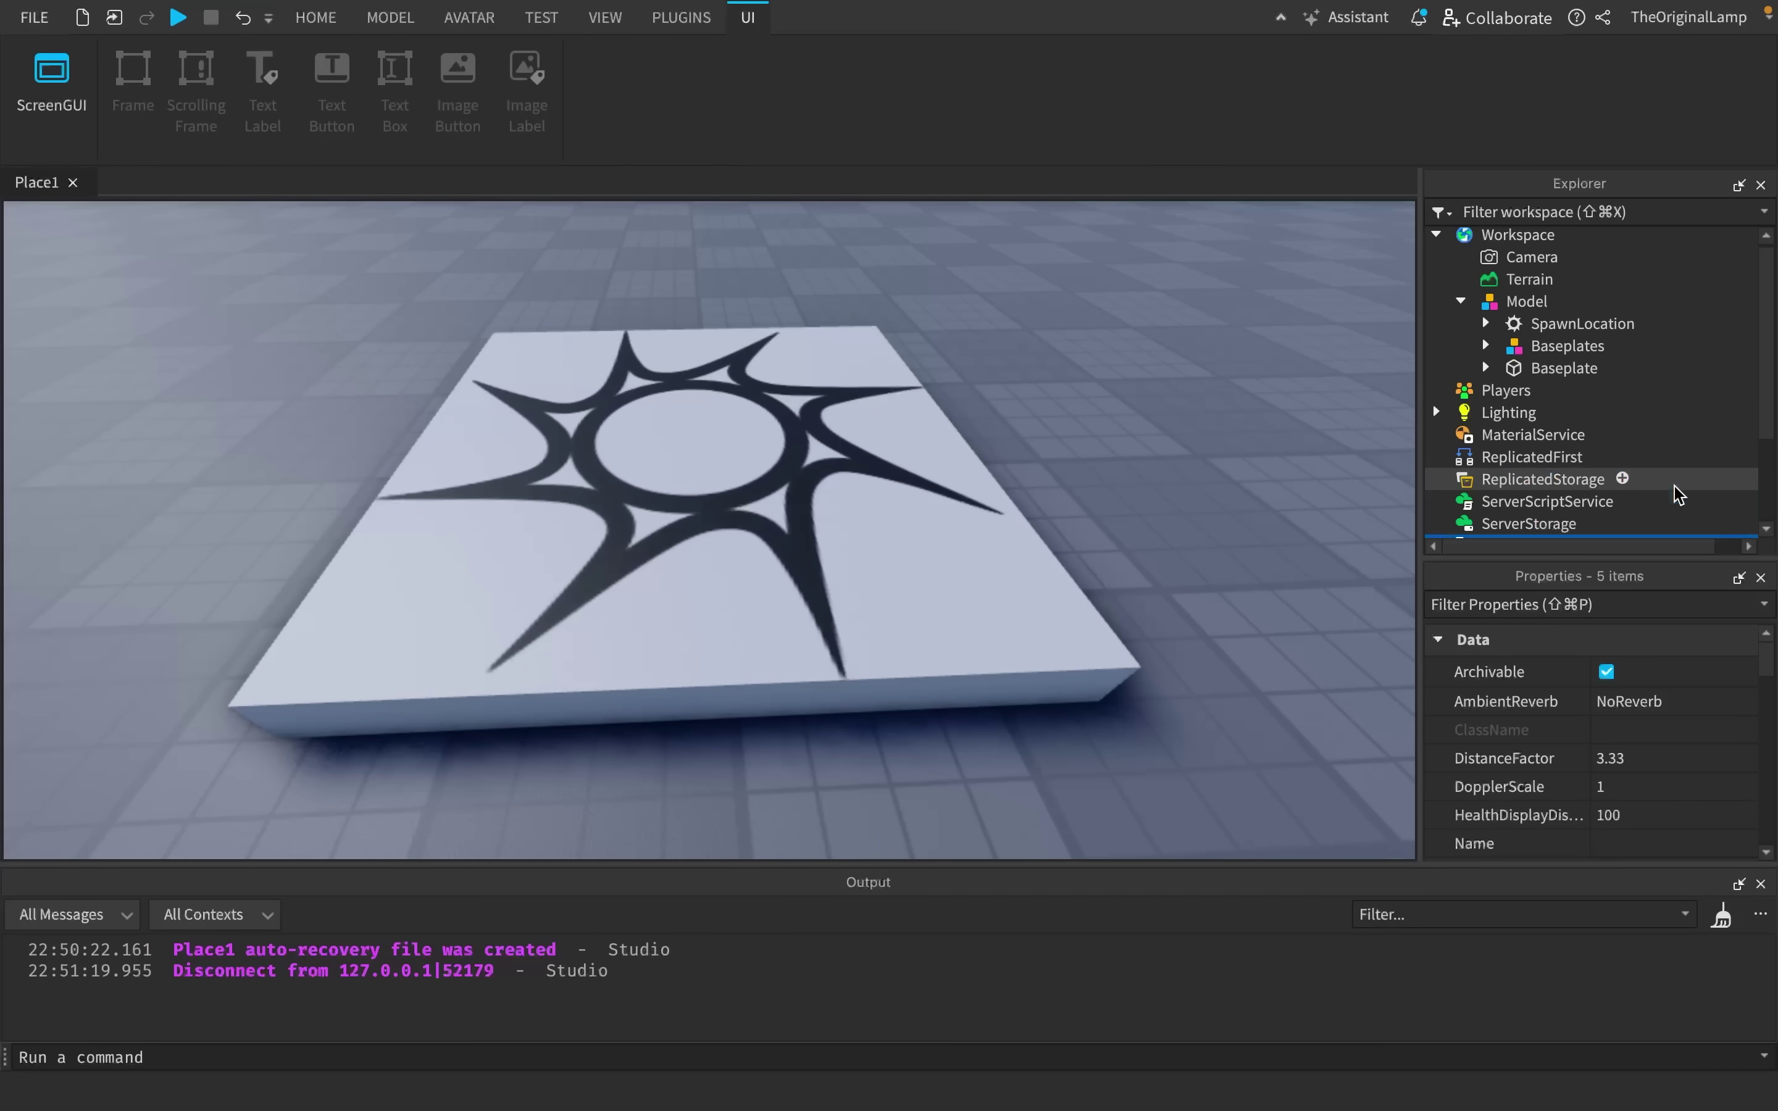
{"action": "left_click", "coordinate": [1499, 351]}
{"action": "key", "text": "Delete"}
- Ungroup the model so SpawnLocation and Baseplate sit directly in Workspace, and clear the selection
{"action": "left_click", "coordinate": [1527, 305]}
{"action": "right_click", "coordinate": [1527, 305]}
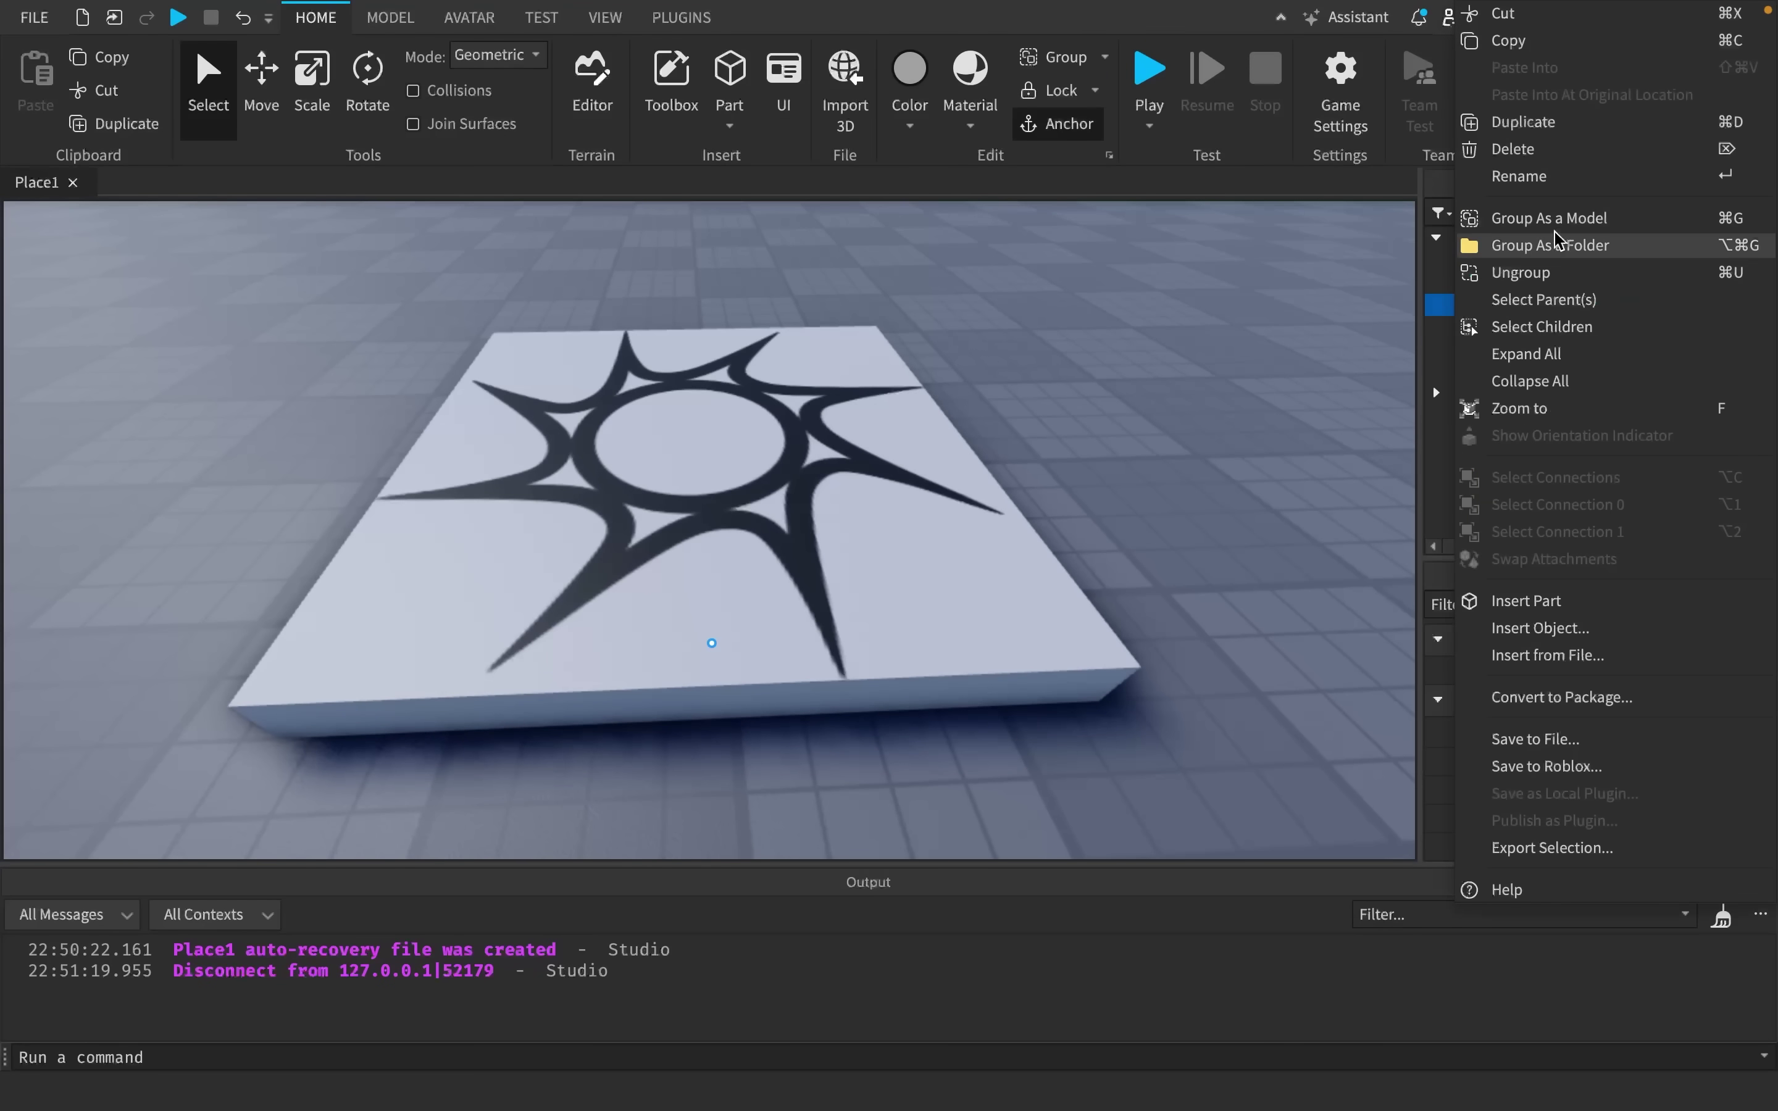
{"action": "left_click", "coordinate": [1524, 271]}
{"action": "left_click", "coordinate": [1271, 345]}
{"action": "scroll", "coordinate": [1188, 353], "scroll_direction": "down", "scroll_amount": 2}
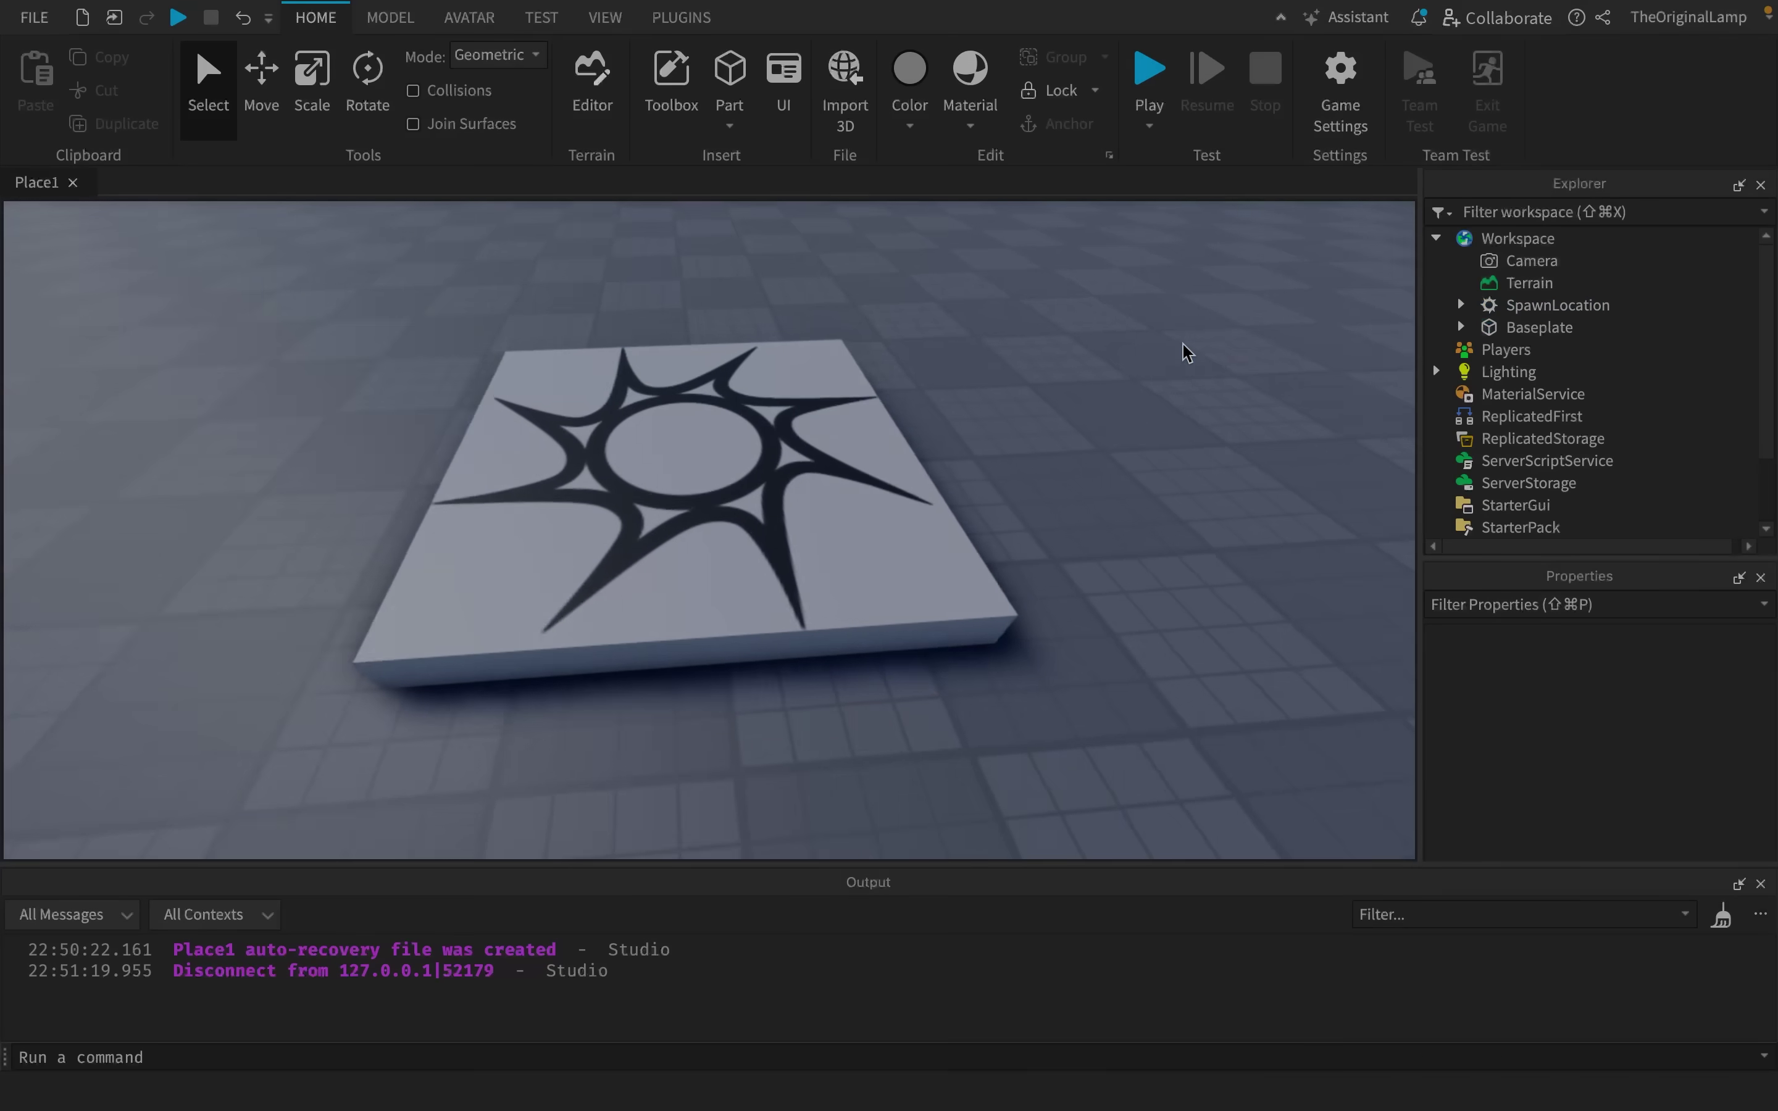